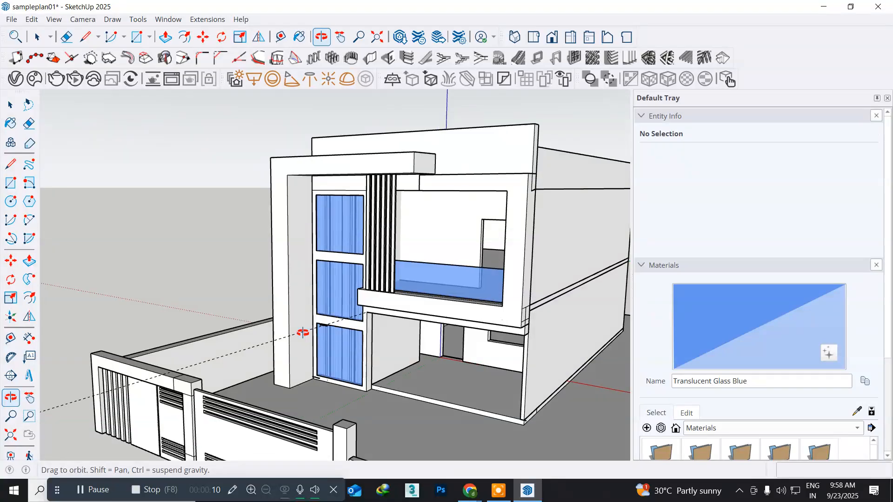
- Open 3D Warehouse and search its models for "doors"
{"action": "key", "text": "space"}
{"action": "middle_click_drag", "start_coordinate": [300, 331], "coordinate": [447, 275]}
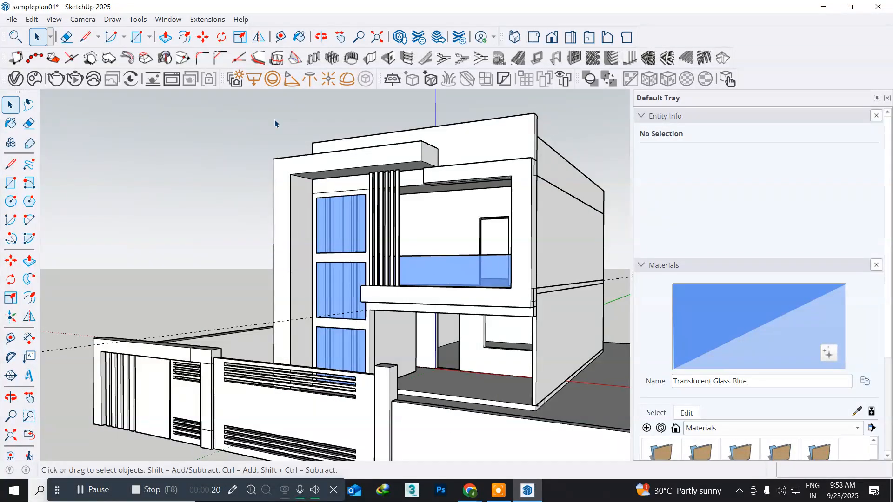
{"action": "left_click", "coordinate": [162, 20]}
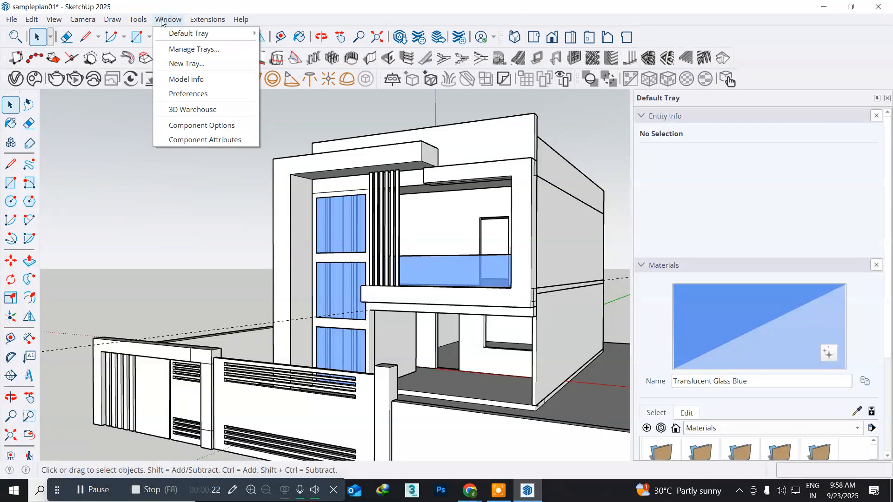
{"action": "left_click", "coordinate": [196, 109]}
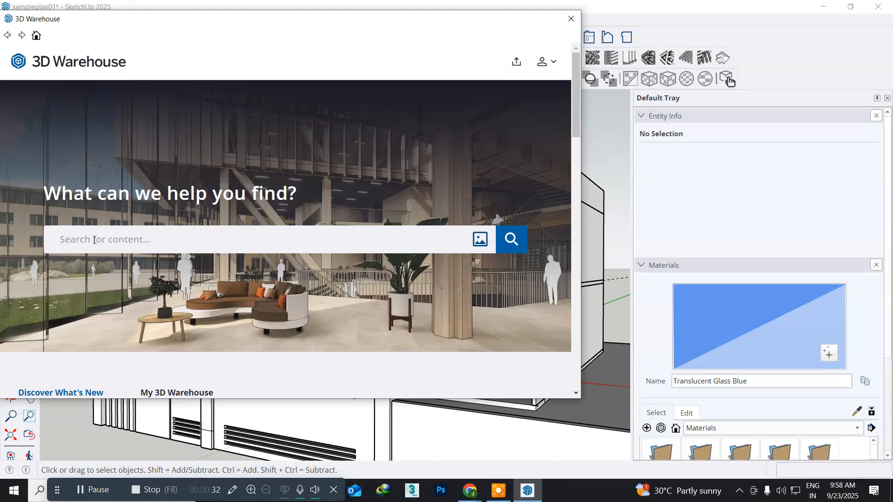
{"action": "type", "text": "door"}
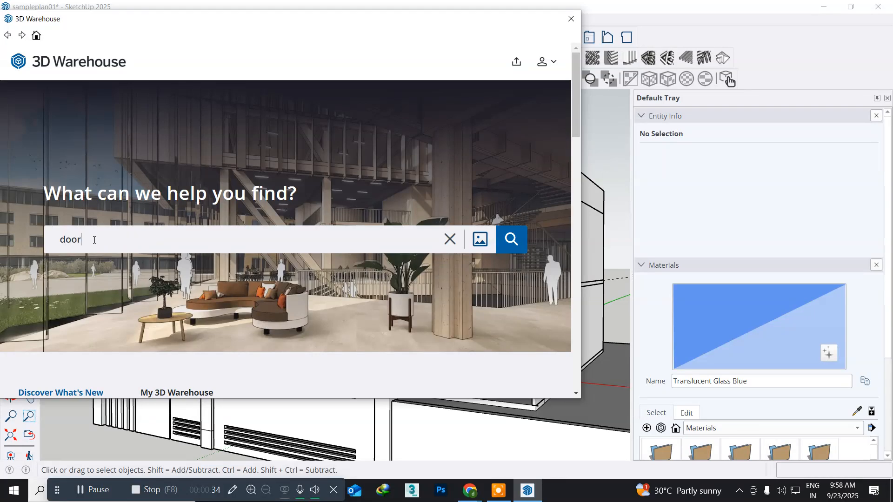
{"action": "type", "text": "s"}
{"action": "key", "text": "Return"}
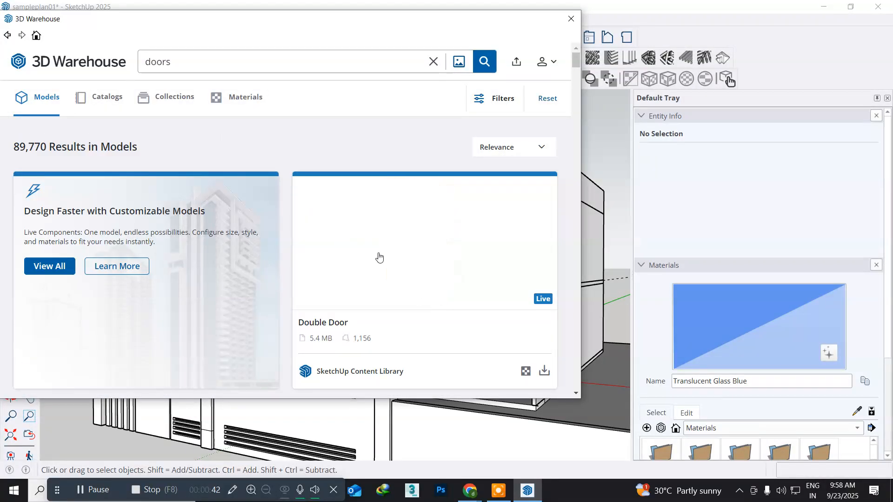
- Look through the door models and open the black door with four horizontal light panels and a long vertical handle
{"action": "scroll", "coordinate": [378, 255], "scroll_direction": "down", "scroll_amount": 5}
{"action": "scroll", "coordinate": [379, 257], "scroll_direction": "down", "scroll_amount": 5}
{"action": "scroll", "coordinate": [379, 256], "scroll_direction": "down", "scroll_amount": 8}
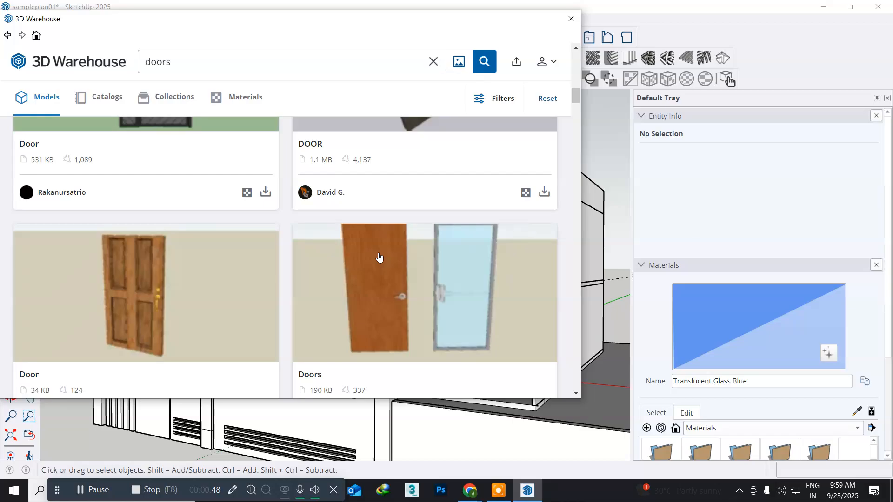
{"action": "scroll", "coordinate": [379, 256], "scroll_direction": "down", "scroll_amount": 6}
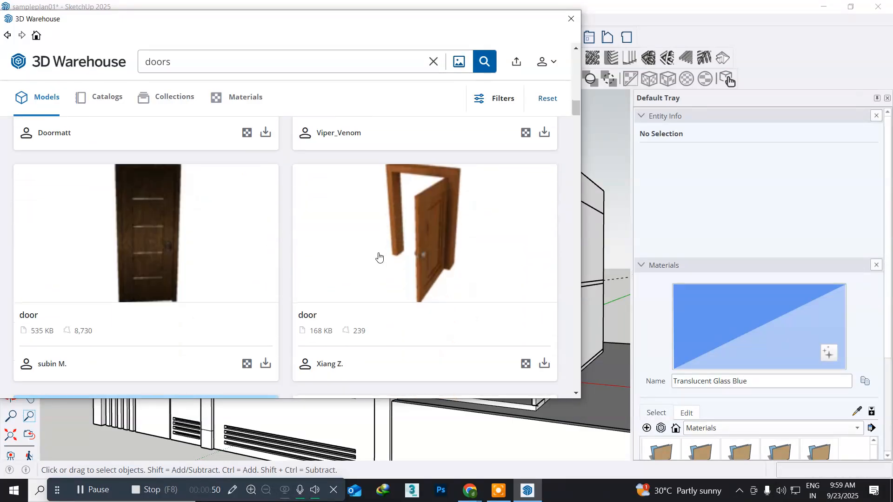
{"action": "scroll", "coordinate": [379, 257], "scroll_direction": "down", "scroll_amount": 3}
{"action": "scroll", "coordinate": [379, 257], "scroll_direction": "down", "scroll_amount": 4}
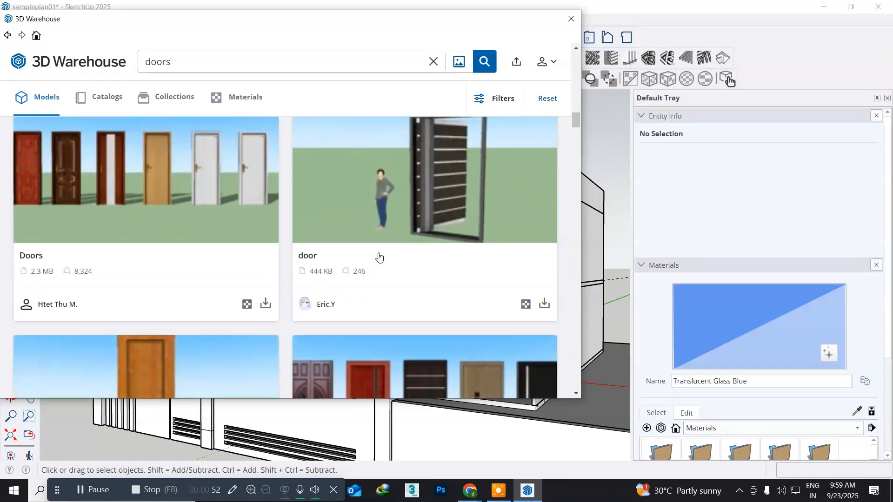
{"action": "scroll", "coordinate": [379, 256], "scroll_direction": "down", "scroll_amount": 4}
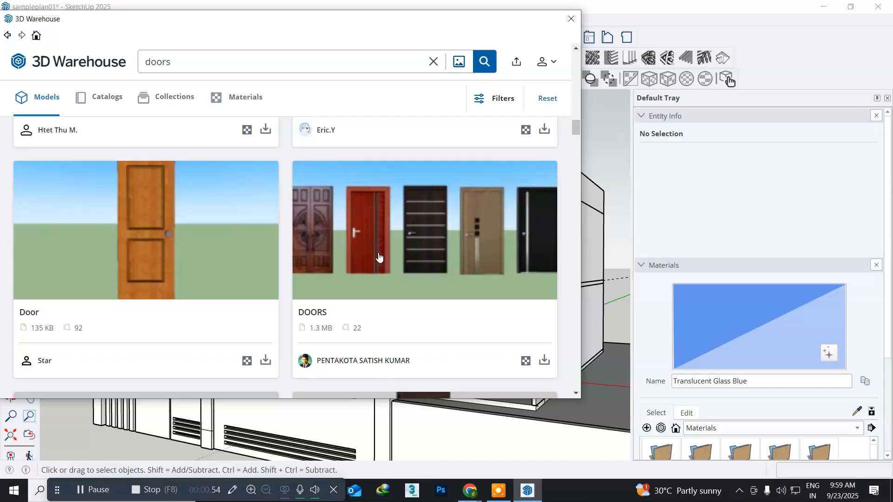
{"action": "scroll", "coordinate": [379, 256], "scroll_direction": "down", "scroll_amount": 4}
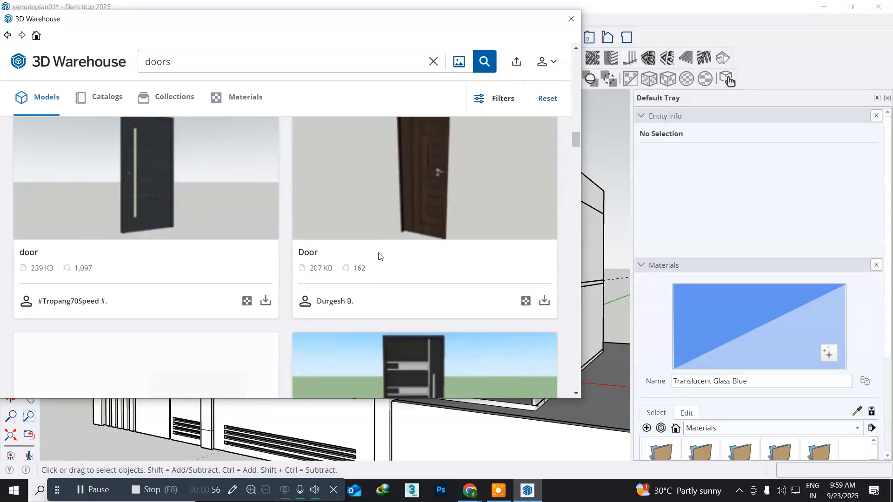
{"action": "scroll", "coordinate": [379, 257], "scroll_direction": "down", "scroll_amount": 4}
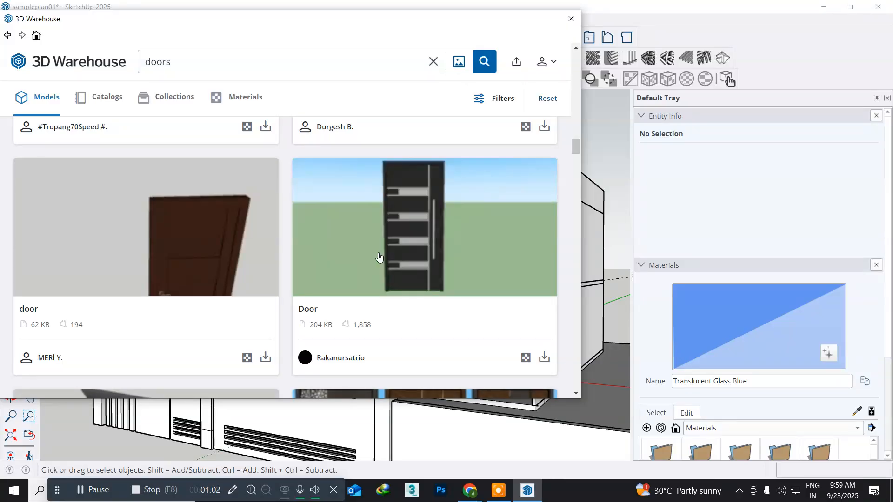
{"action": "left_click", "coordinate": [433, 237]}
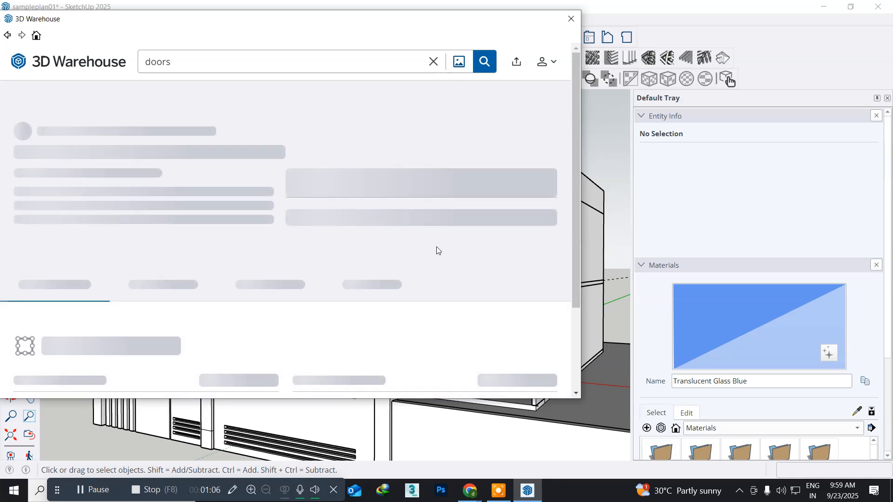
- Download the black door directly into the model and place it in the yard in front of the house
{"action": "scroll", "coordinate": [439, 261], "scroll_direction": "down", "scroll_amount": 5}
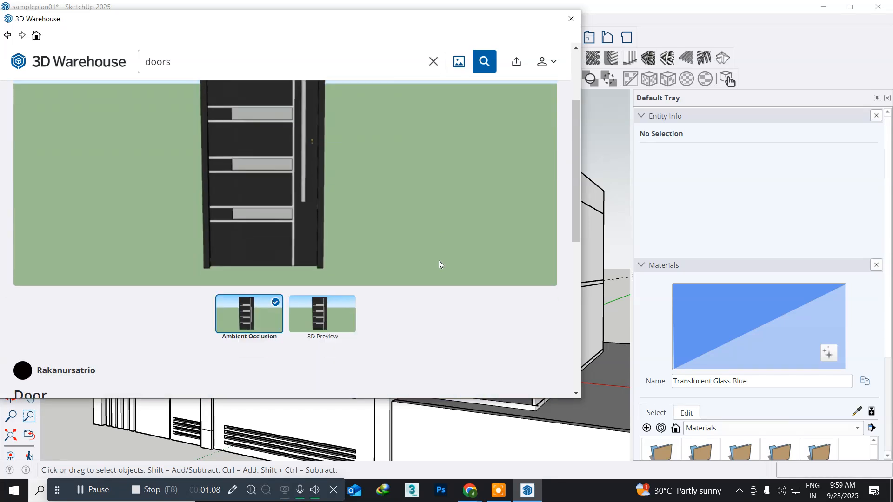
{"action": "left_click", "coordinate": [442, 303]}
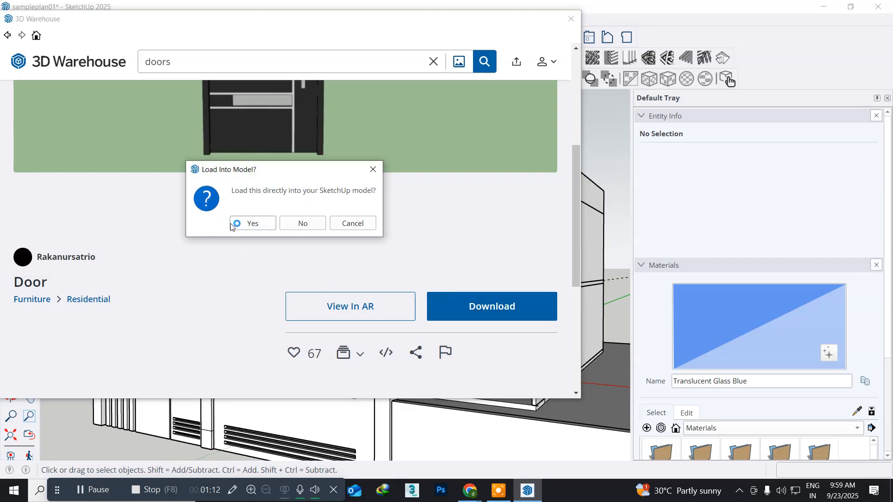
{"action": "left_click", "coordinate": [242, 226]}
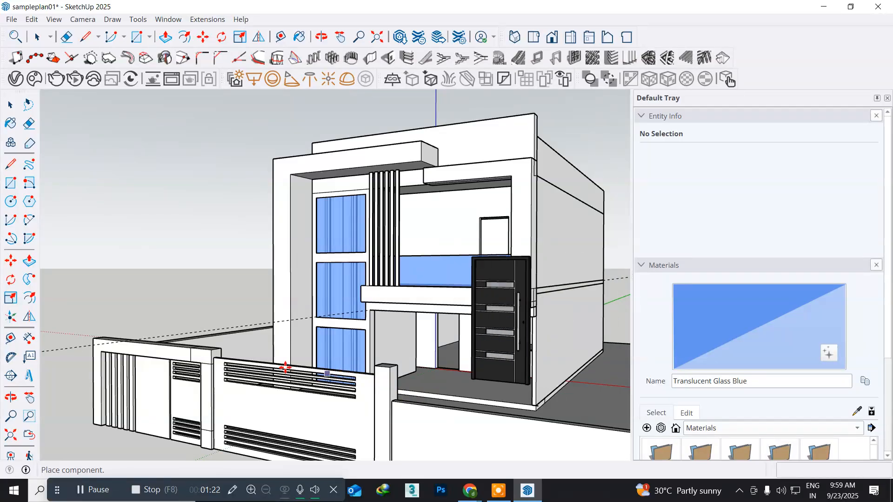
{"action": "left_click", "coordinate": [298, 376]}
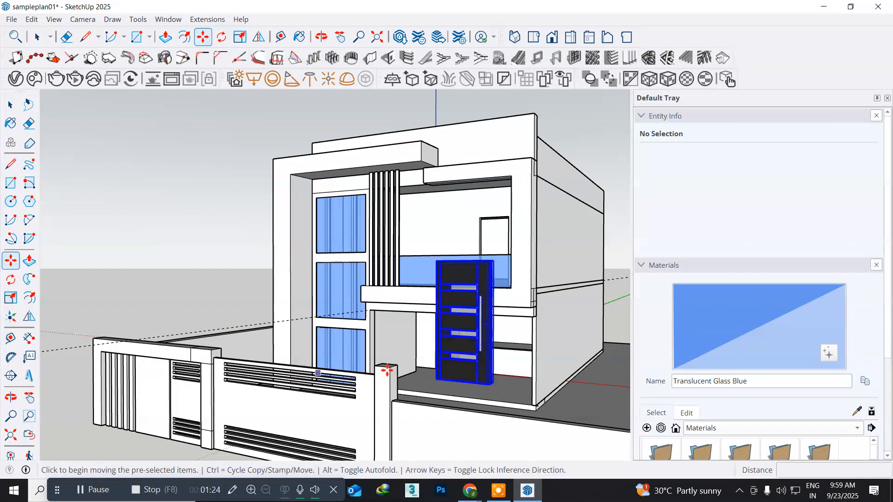
- Move the door by its lower front corner onto the bottom corner of the ground-floor entrance opening
{"action": "middle_click_drag", "start_coordinate": [418, 354], "coordinate": [292, 284]}
{"action": "middle_click_drag", "start_coordinate": [484, 371], "coordinate": [608, 403]}
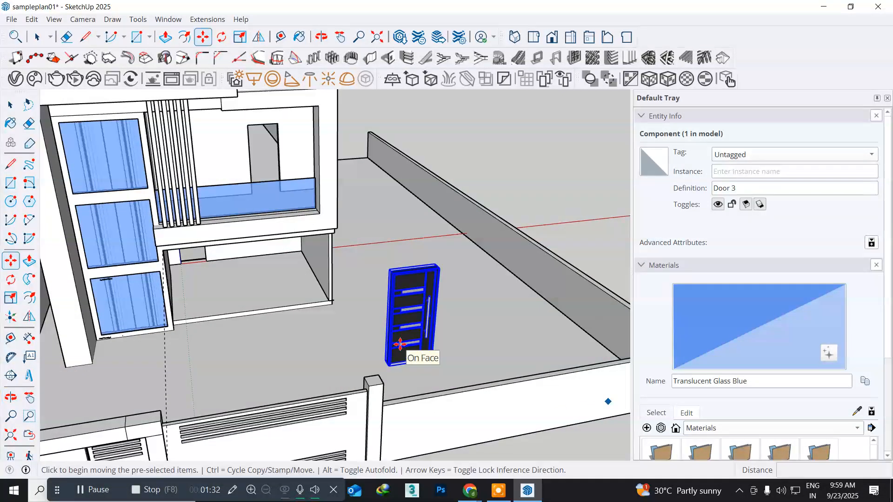
{"action": "scroll", "coordinate": [388, 356], "scroll_direction": "up", "scroll_amount": 4}
{"action": "scroll", "coordinate": [388, 356], "scroll_direction": "up", "scroll_amount": 3}
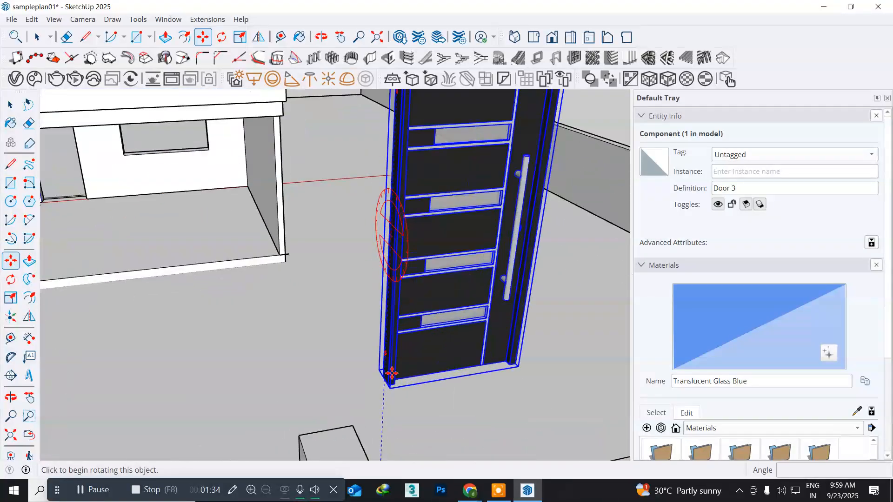
{"action": "left_click", "coordinate": [390, 388]}
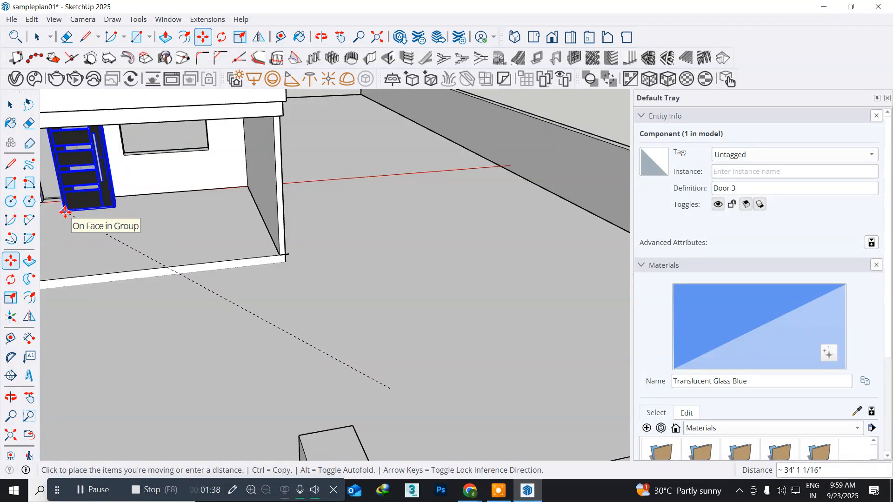
{"action": "middle_click_drag", "start_coordinate": [65, 212], "coordinate": [199, 249]}
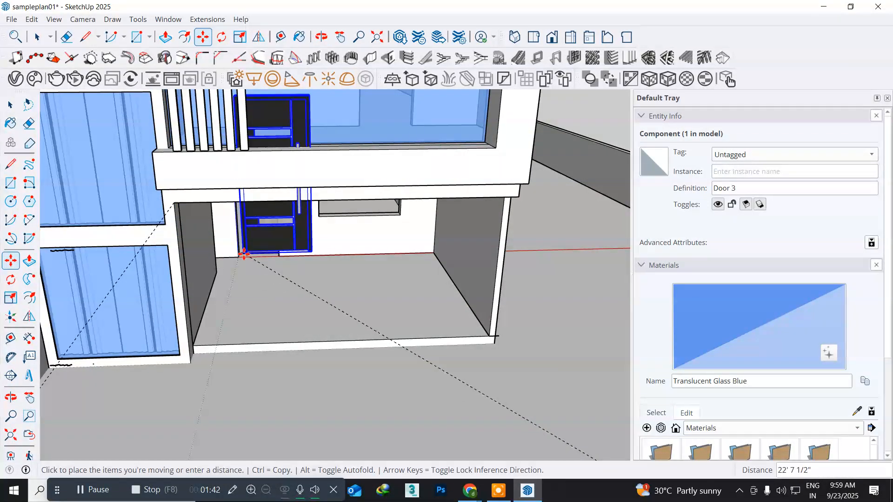
{"action": "scroll", "coordinate": [238, 251], "scroll_direction": "up", "scroll_amount": 5}
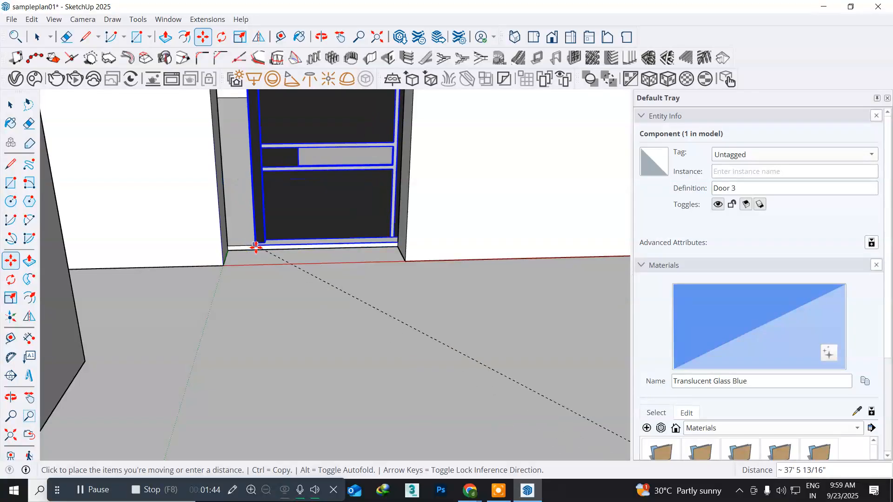
{"action": "middle_click_drag", "start_coordinate": [255, 247], "coordinate": [169, 225]}
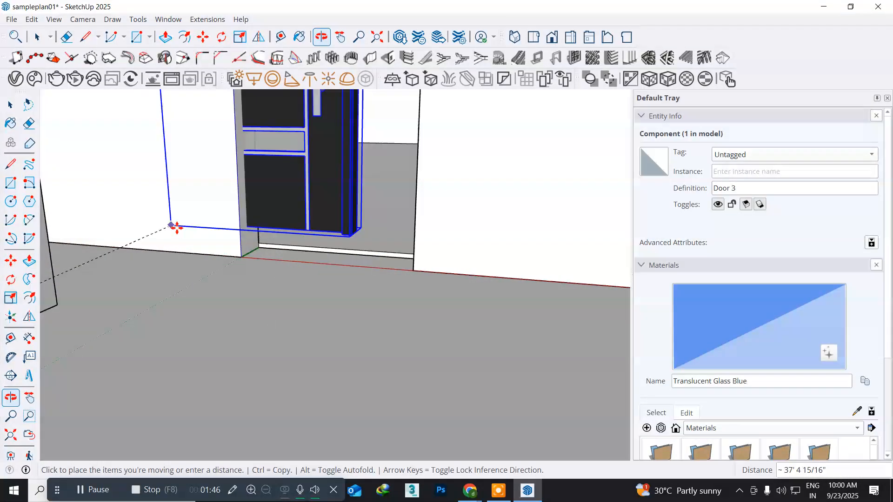
{"action": "left_click", "coordinate": [242, 255]}
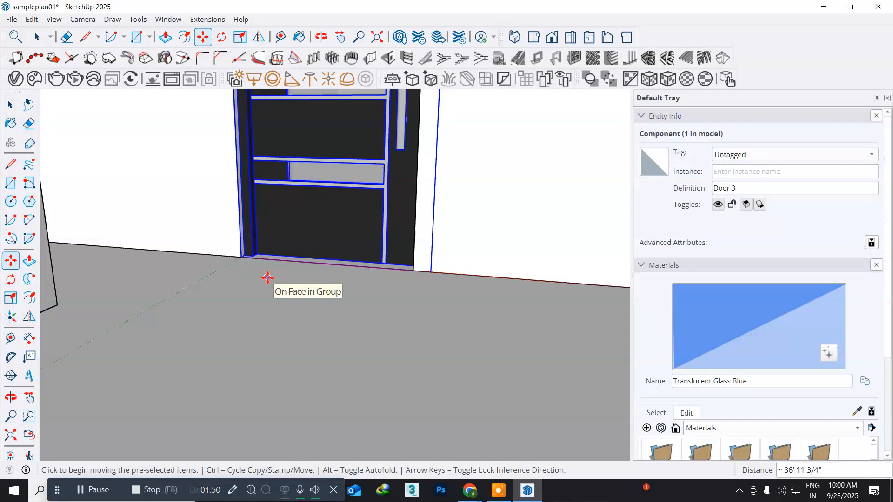
- Scale the entrance door to about 0.91 in width and about 0.97 in height to fit its wall opening
{"action": "scroll", "coordinate": [267, 277], "scroll_direction": "down", "scroll_amount": 2}
{"action": "middle_click_drag", "start_coordinate": [268, 278], "coordinate": [247, 352]}
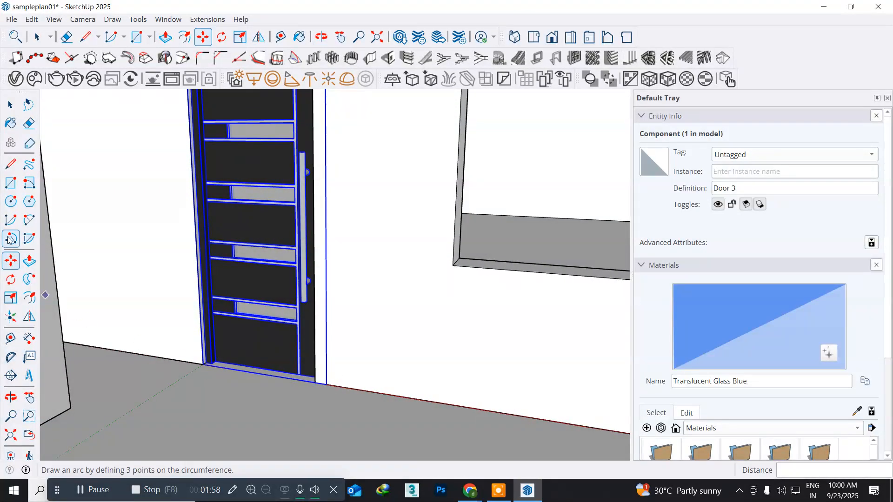
{"action": "left_click", "coordinate": [11, 298]}
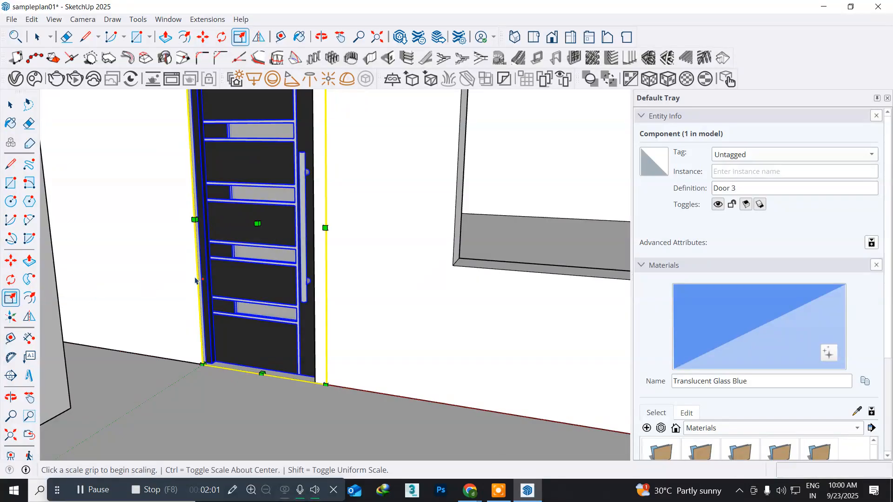
{"action": "left_click", "coordinate": [332, 224]}
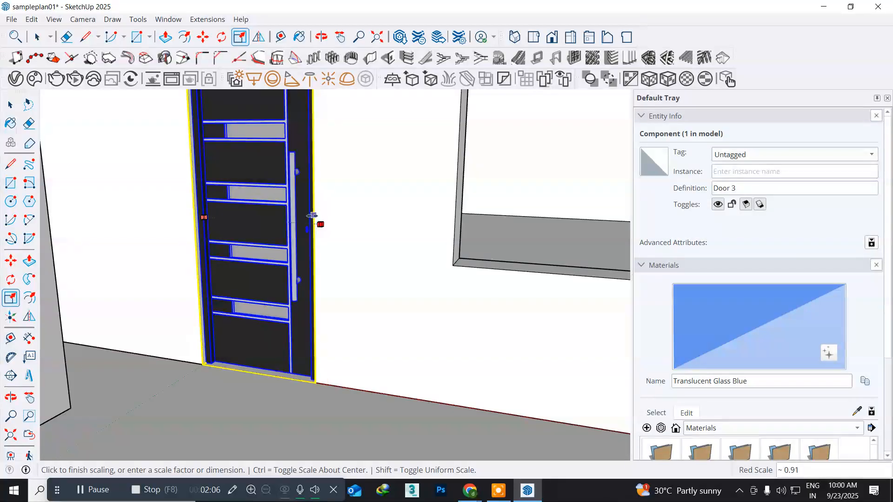
{"action": "left_click", "coordinate": [311, 215]}
{"action": "scroll", "coordinate": [263, 251], "scroll_direction": "down", "scroll_amount": 3}
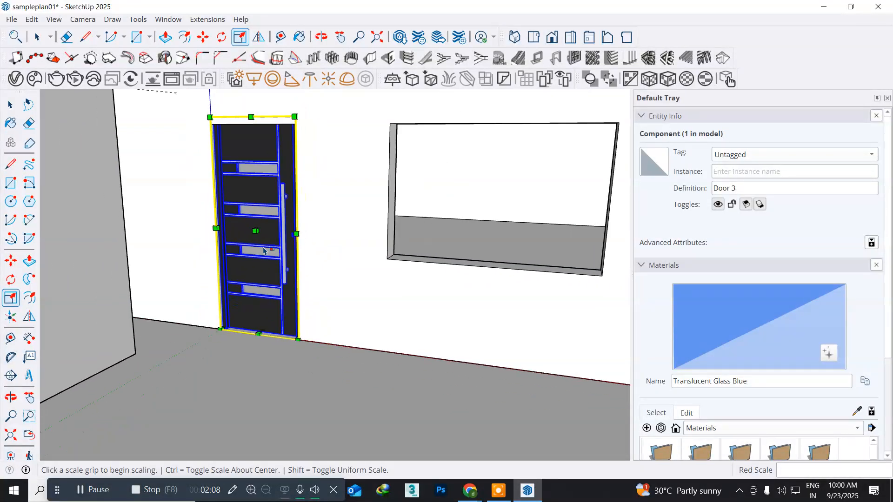
{"action": "middle_click_drag", "start_coordinate": [250, 221], "coordinate": [248, 185]}
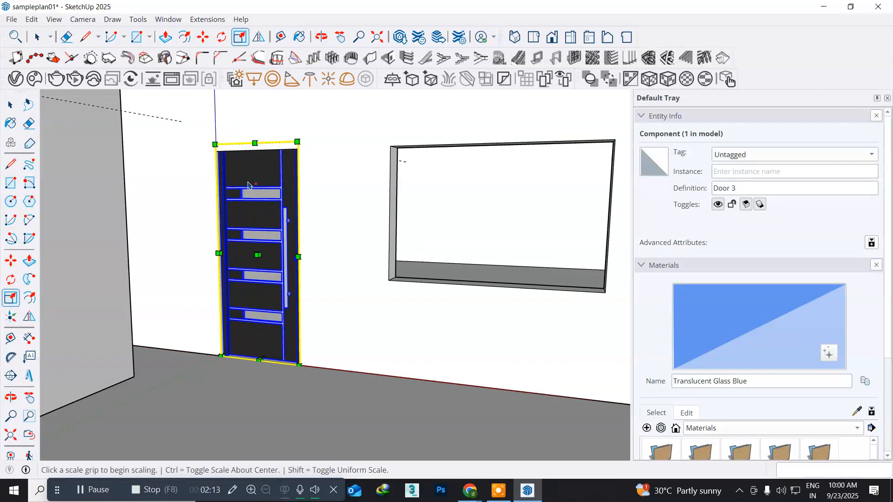
{"action": "left_click_drag", "start_coordinate": [262, 146], "coordinate": [257, 150]}
{"action": "left_click", "coordinate": [259, 150]}
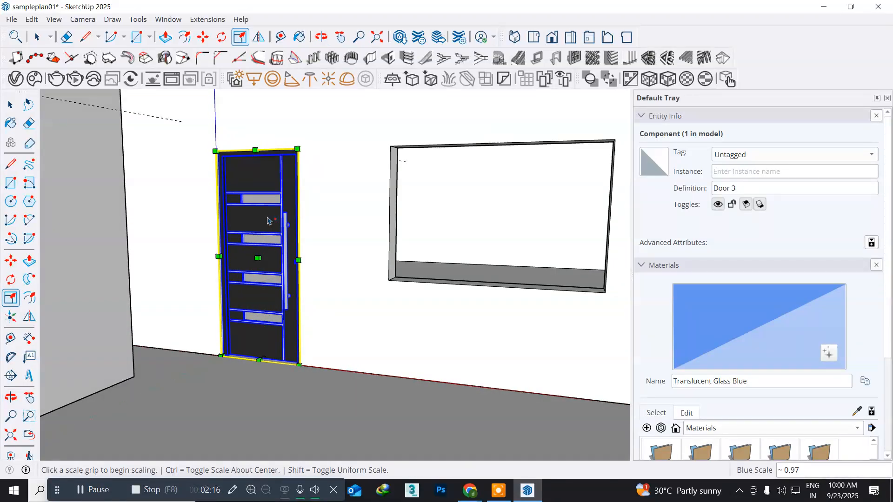
- Copy the entrance door by its lower corner onto the bottom corner of the upper-floor doorway behind the glass balcony railing
{"action": "scroll", "coordinate": [289, 289], "scroll_direction": "down", "scroll_amount": 2}
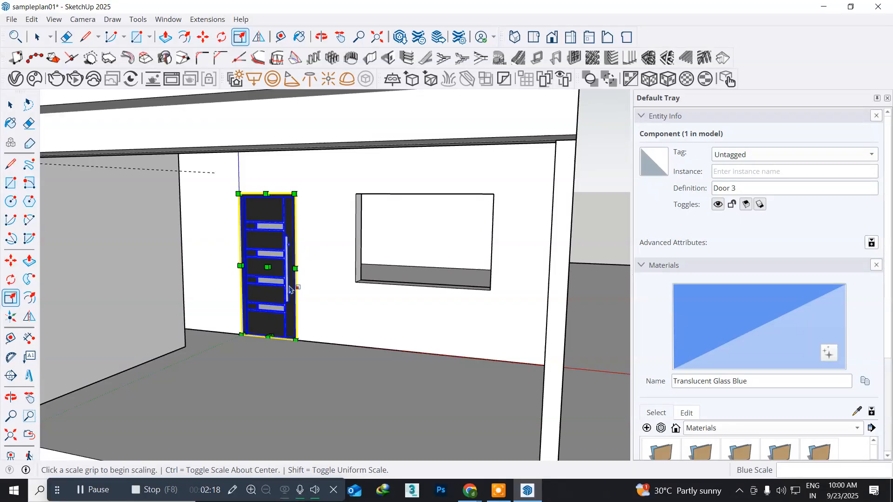
{"action": "middle_click_drag", "start_coordinate": [289, 289], "coordinate": [286, 284]}
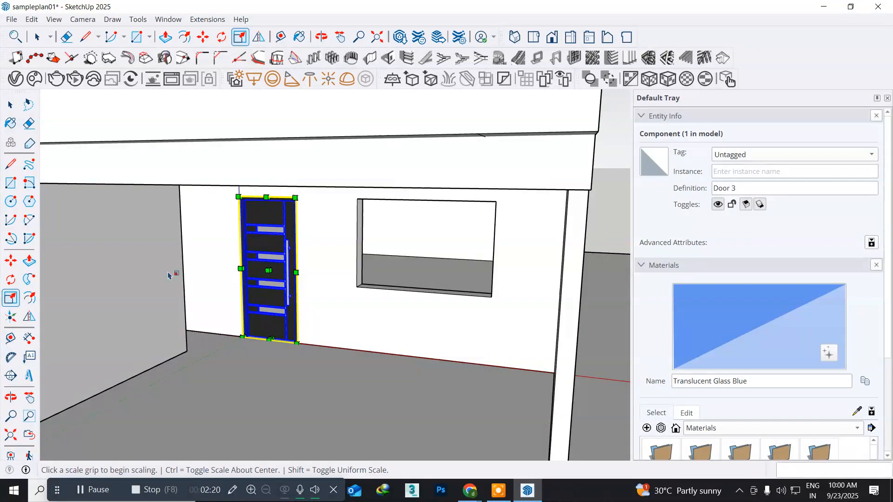
{"action": "left_click", "coordinate": [10, 104]}
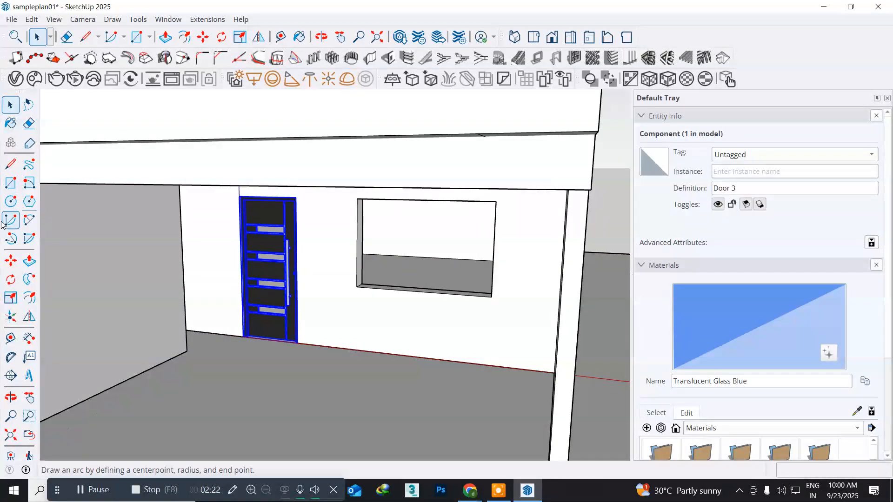
{"action": "left_click", "coordinate": [9, 261]}
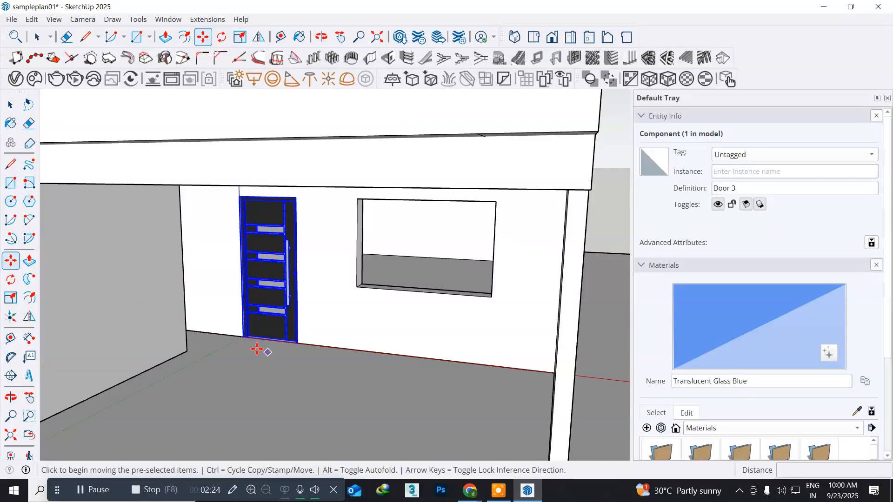
{"action": "left_click", "coordinate": [238, 342]}
{"action": "key", "text": "ctrl"}
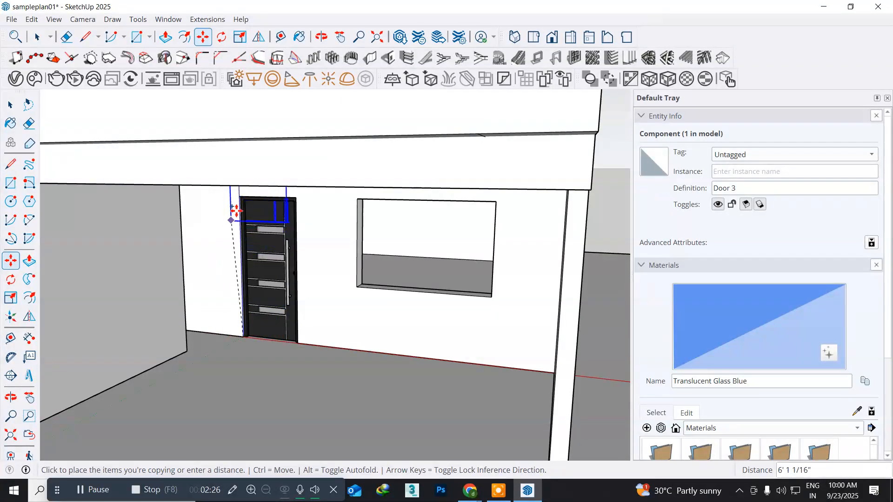
{"action": "scroll", "coordinate": [239, 185], "scroll_direction": "down", "scroll_amount": 3}
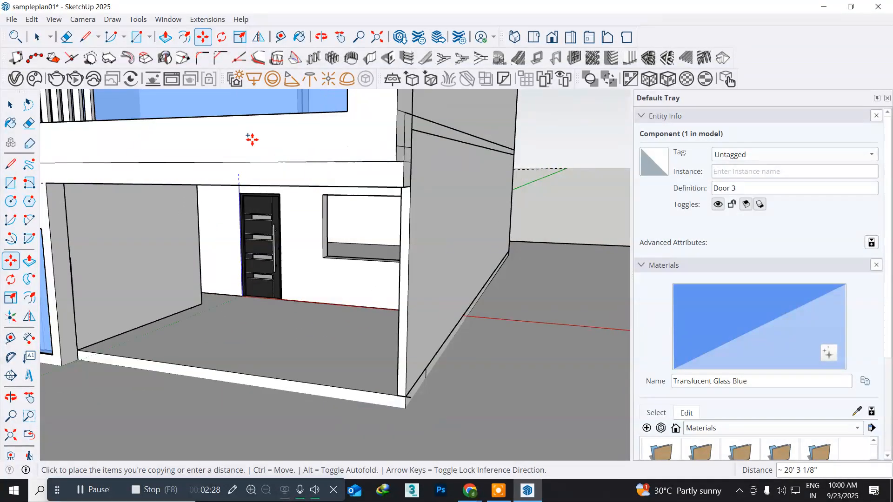
{"action": "middle_click_drag", "start_coordinate": [255, 120], "coordinate": [225, 423], "text": "shift"}
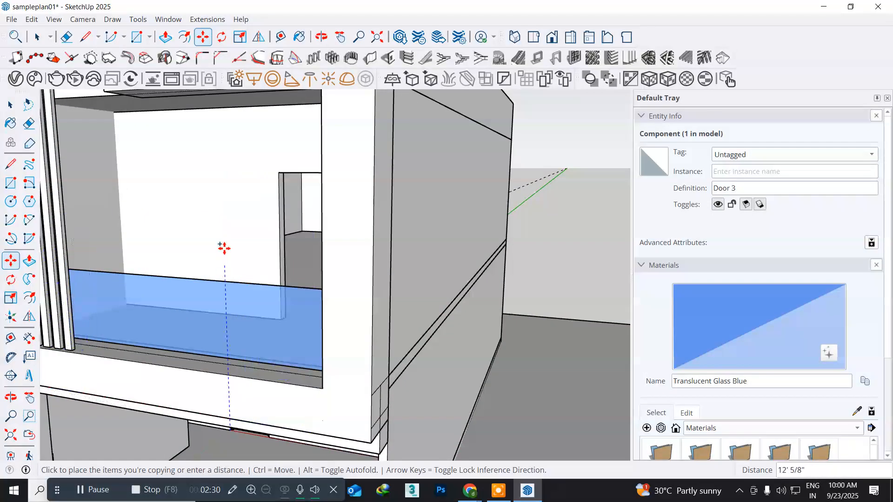
{"action": "middle_click_drag", "start_coordinate": [281, 280], "coordinate": [278, 386]}
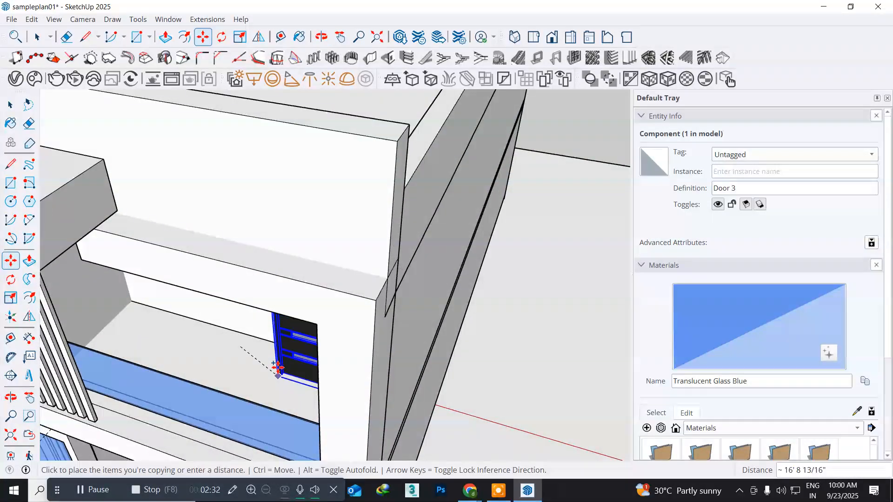
{"action": "middle_click_drag", "start_coordinate": [279, 348], "coordinate": [388, 297]}
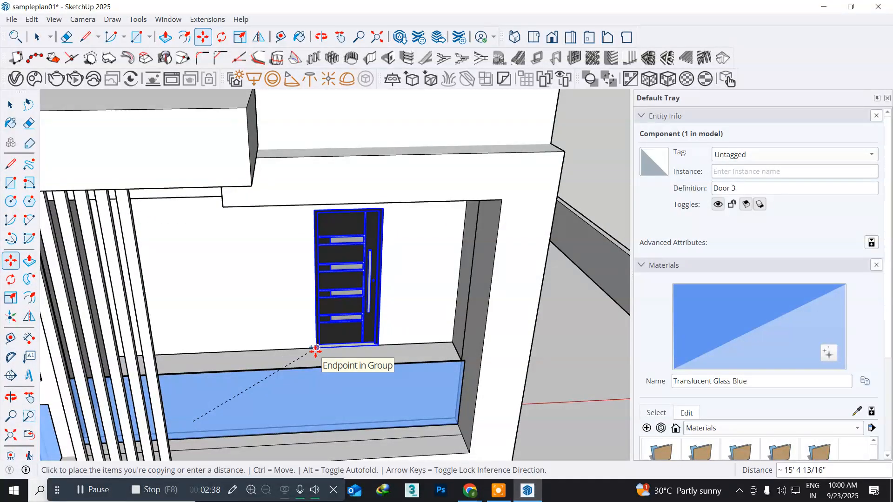
{"action": "scroll", "coordinate": [316, 349], "scroll_direction": "up", "scroll_amount": 3}
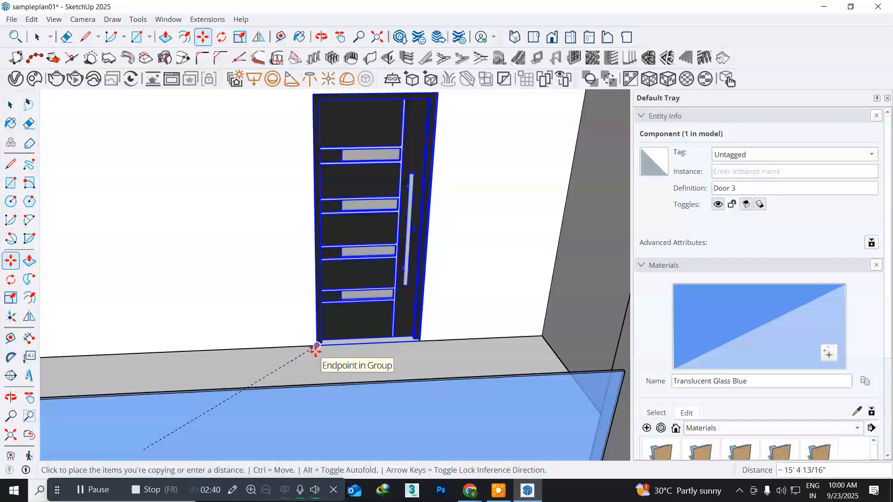
{"action": "left_click", "coordinate": [317, 345]}
- Search the 3D Warehouse for "windows"
{"action": "scroll", "coordinate": [316, 351], "scroll_direction": "down", "scroll_amount": 5}
{"action": "middle_click_drag", "start_coordinate": [315, 358], "coordinate": [214, 295]}
{"action": "middle_click_drag", "start_coordinate": [229, 343], "coordinate": [276, 213]}
{"action": "middle_click_drag", "start_coordinate": [268, 331], "coordinate": [291, 292]}
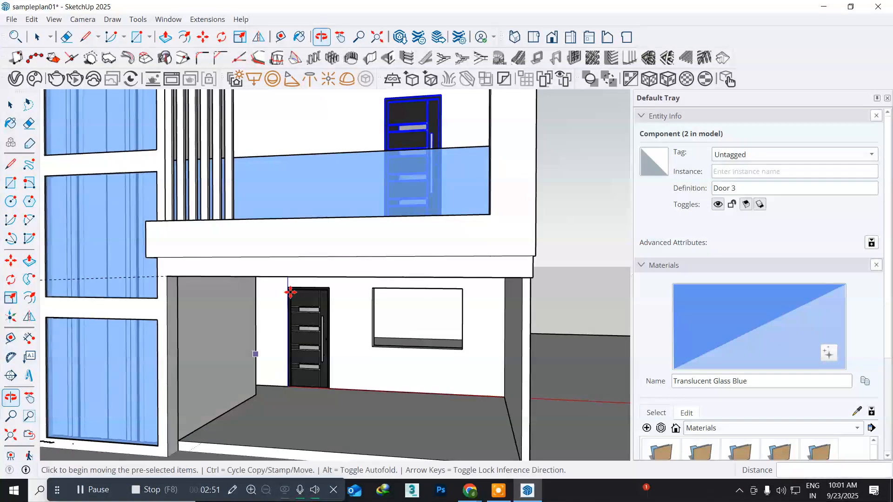
{"action": "left_click", "coordinate": [168, 19]}
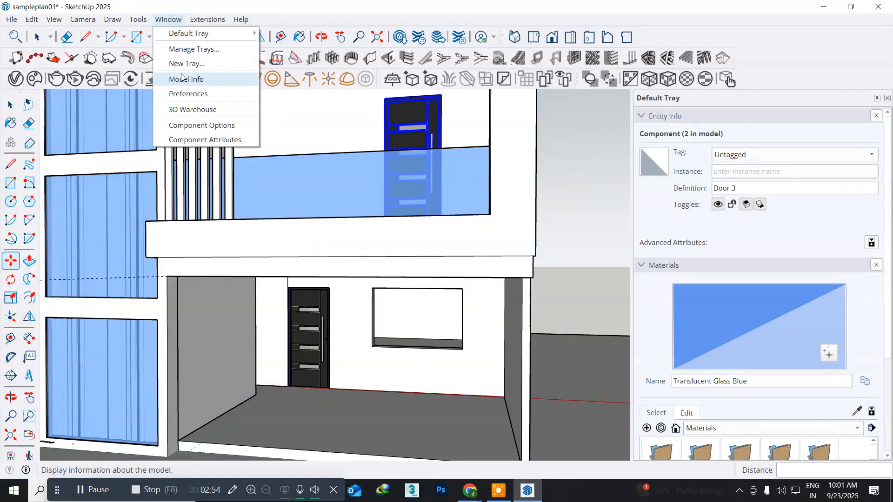
{"action": "left_click", "coordinate": [178, 108]}
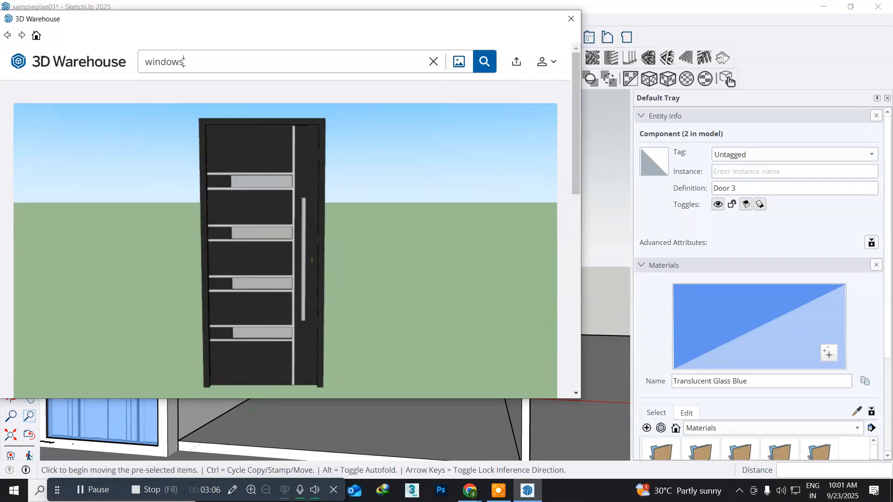
{"action": "key", "text": "Return"}
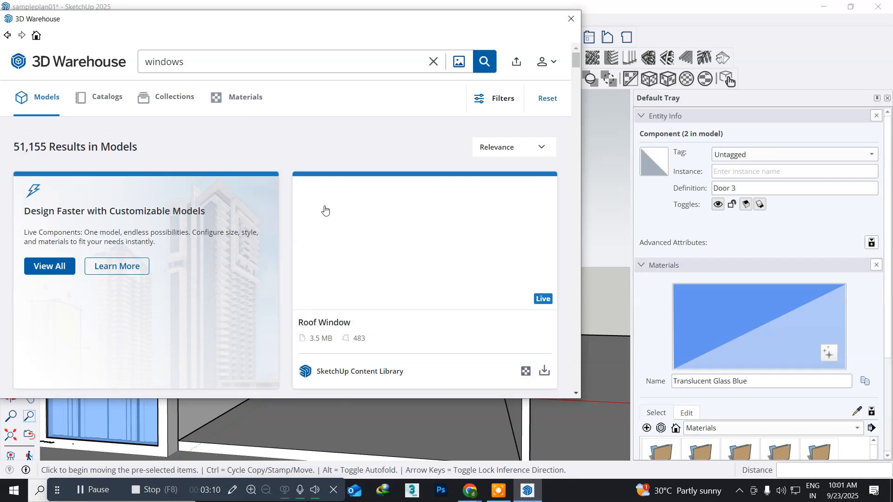
- Look through the window models, open the white three-panel "Windows" model with gridded panes and compare its preview images
{"action": "scroll", "coordinate": [330, 213], "scroll_direction": "down", "scroll_amount": 1}
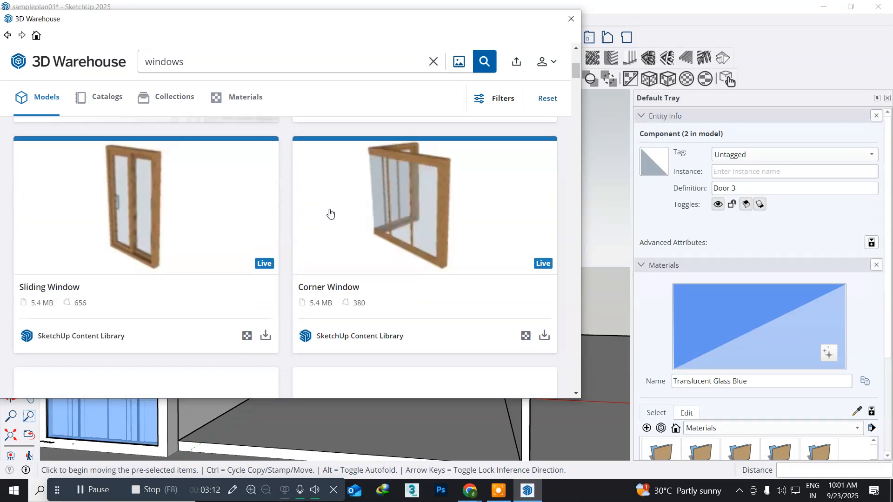
{"action": "scroll", "coordinate": [330, 213], "scroll_direction": "down", "scroll_amount": 3}
{"action": "scroll", "coordinate": [330, 213], "scroll_direction": "down", "scroll_amount": 2}
{"action": "scroll", "coordinate": [330, 213], "scroll_direction": "down", "scroll_amount": 4}
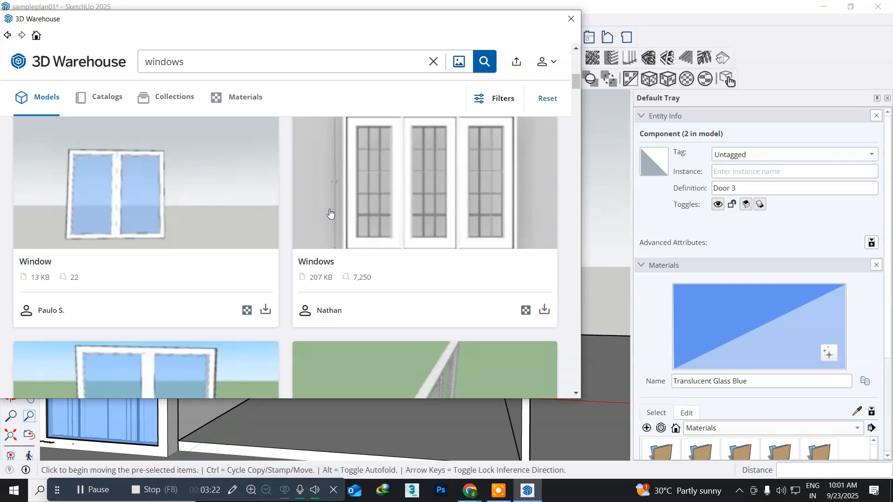
{"action": "left_click", "coordinate": [381, 200]}
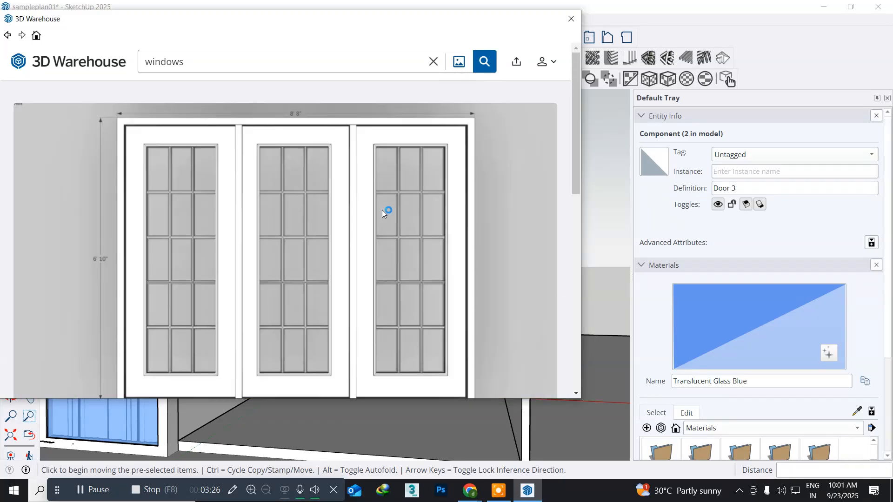
{"action": "scroll", "coordinate": [392, 232], "scroll_direction": "down", "scroll_amount": 3}
{"action": "scroll", "coordinate": [391, 233], "scroll_direction": "down", "scroll_amount": 4}
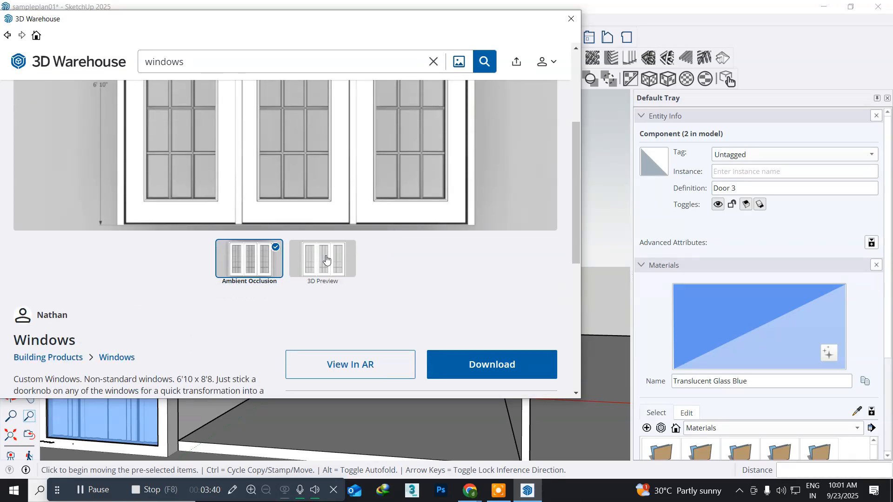
{"action": "left_click", "coordinate": [326, 260]}
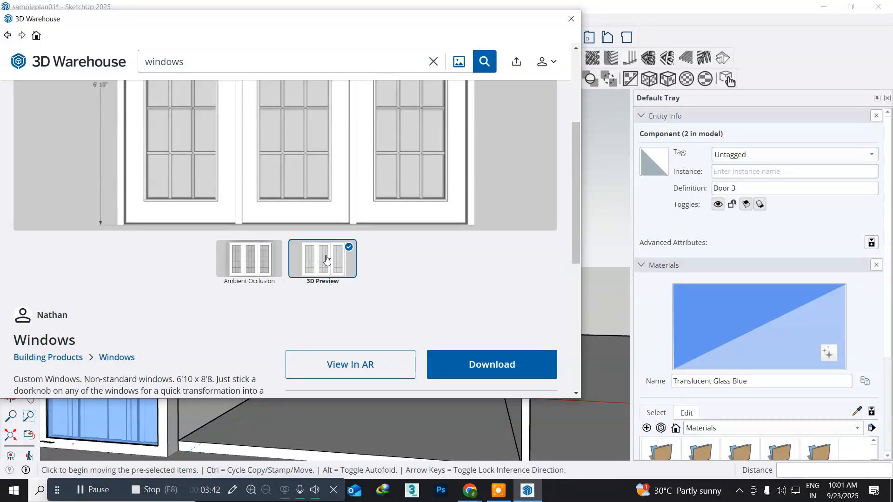
{"action": "left_click", "coordinate": [265, 261]}
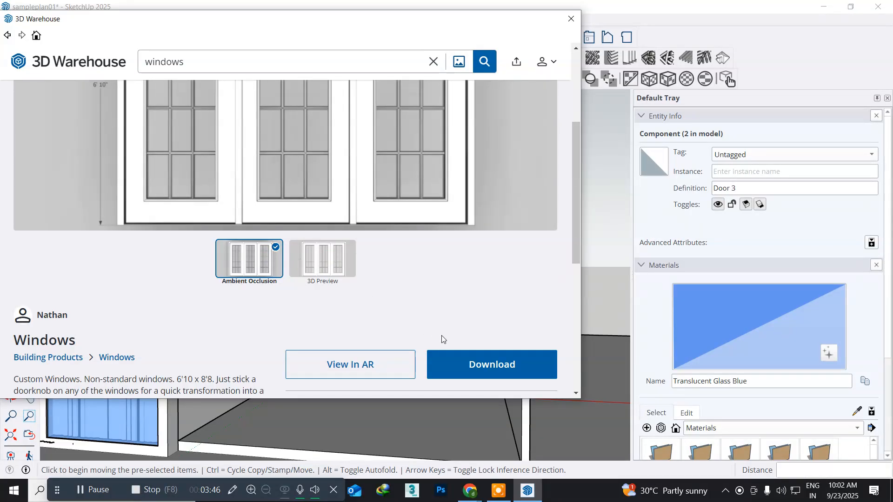
- Download the three-panel window directly into the model and place it outside the boundary wall beside the house
{"action": "left_click", "coordinate": [467, 361]}
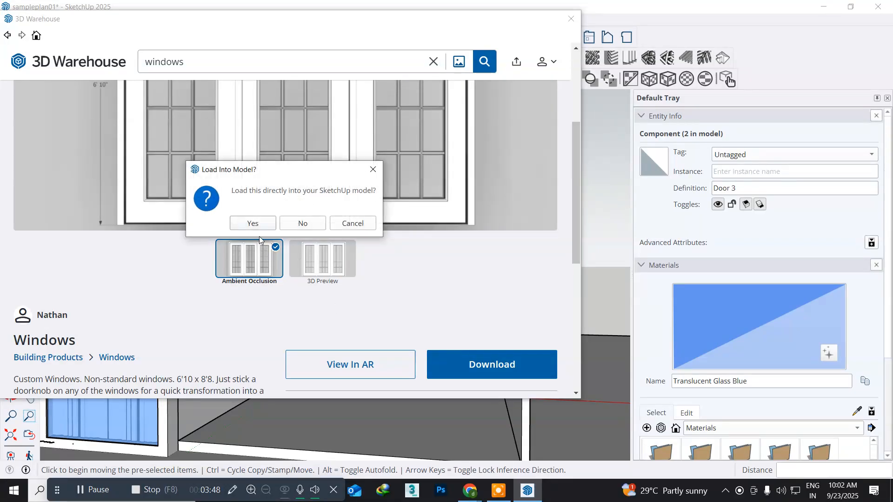
{"action": "left_click", "coordinate": [258, 227]}
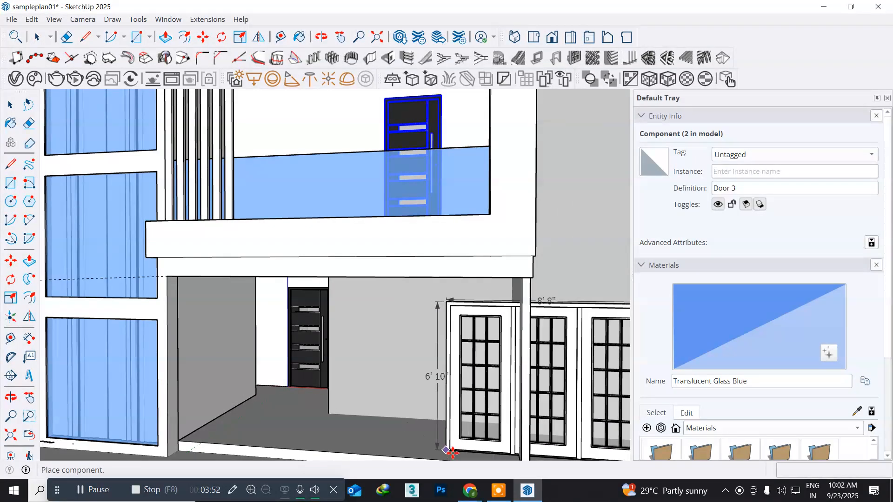
{"action": "scroll", "coordinate": [448, 442], "scroll_direction": "down", "scroll_amount": 5}
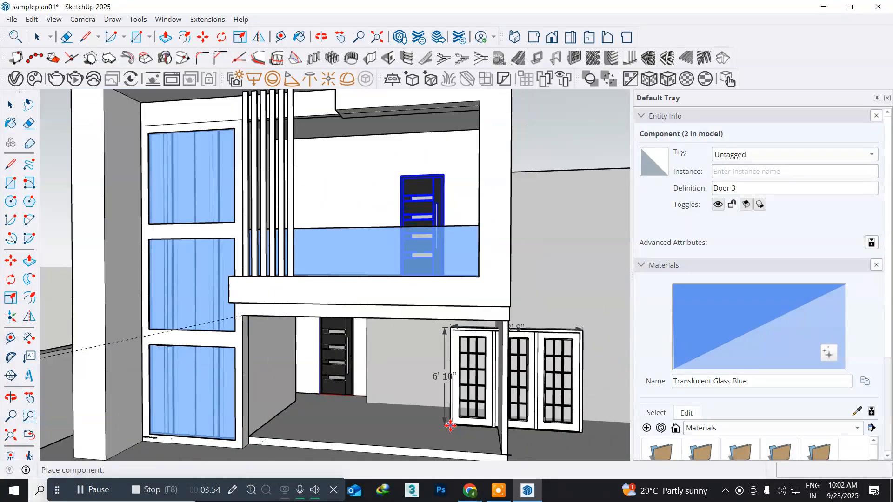
{"action": "middle_click_drag", "start_coordinate": [468, 409], "coordinate": [235, 376]}
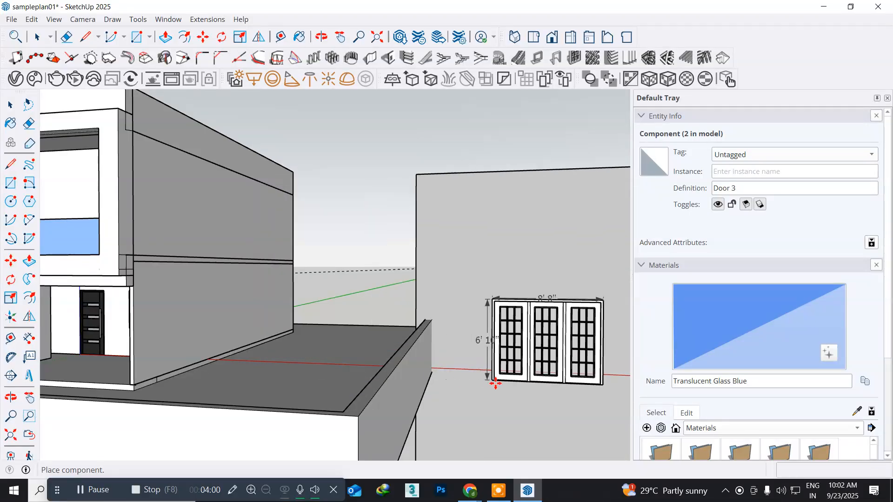
{"action": "left_click", "coordinate": [522, 396]}
- Explode the placed window component and shift its loose parts together by about 1' 7"
{"action": "key", "text": "m"}
{"action": "middle_click_drag", "start_coordinate": [509, 385], "coordinate": [322, 282]}
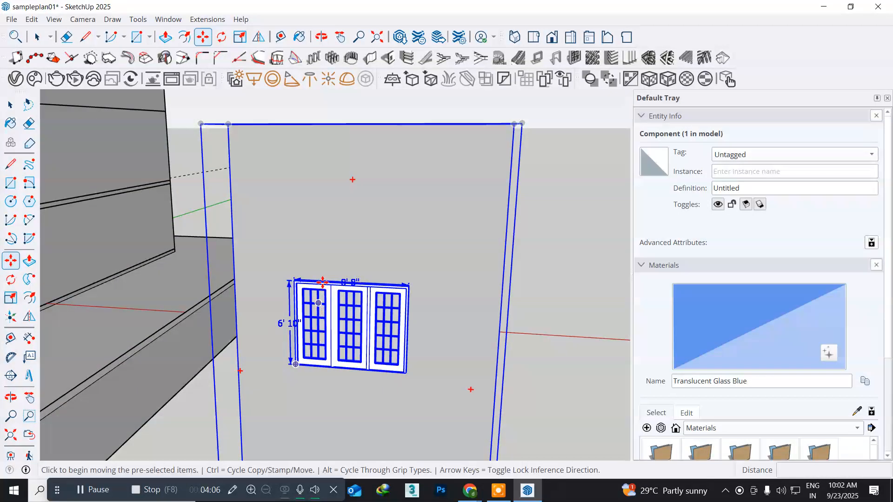
{"action": "right_click", "coordinate": [322, 259]}
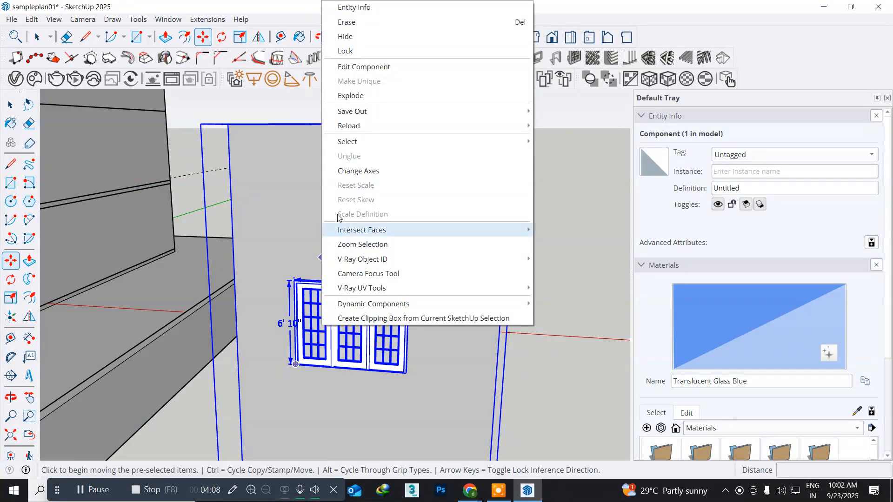
{"action": "left_click", "coordinate": [356, 96]}
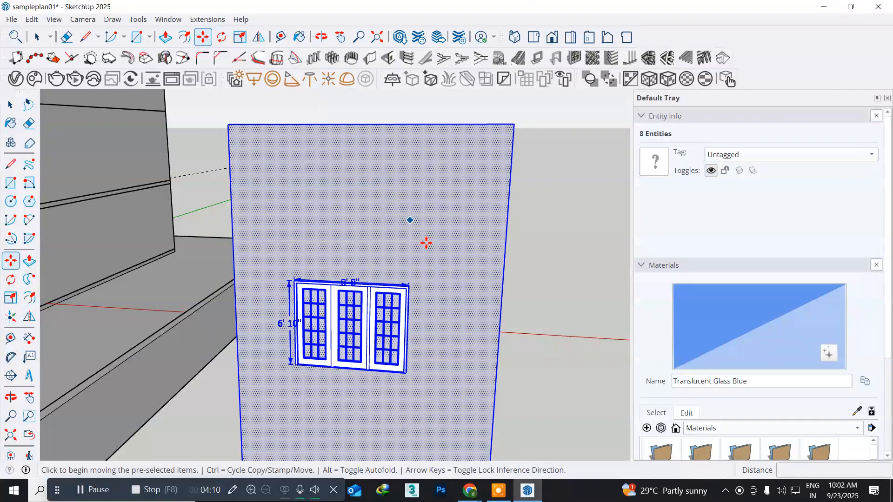
{"action": "middle_click_drag", "start_coordinate": [477, 324], "coordinate": [275, 382]}
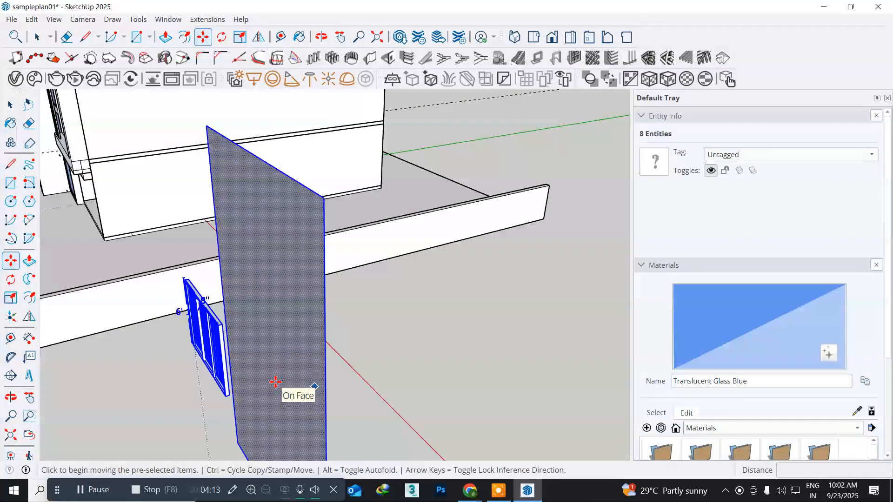
{"action": "left_click", "coordinate": [373, 369]}
{"action": "left_click", "coordinate": [385, 378]}
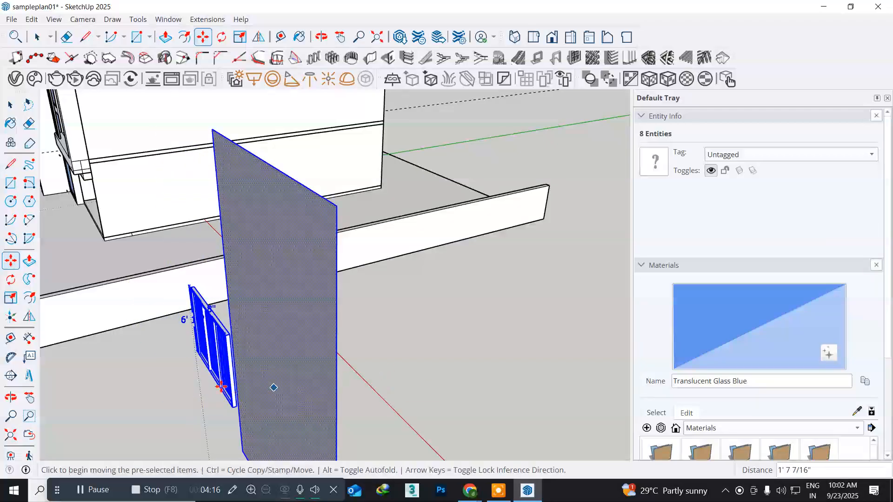
- Delete the large backing face behind the three-panel window together with its border edges
{"action": "left_click", "coordinate": [10, 104]}
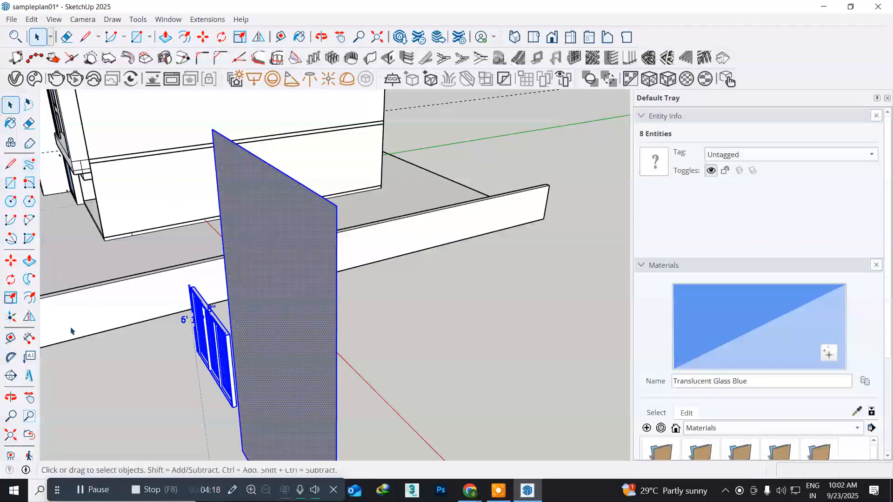
{"action": "left_click", "coordinate": [126, 373]}
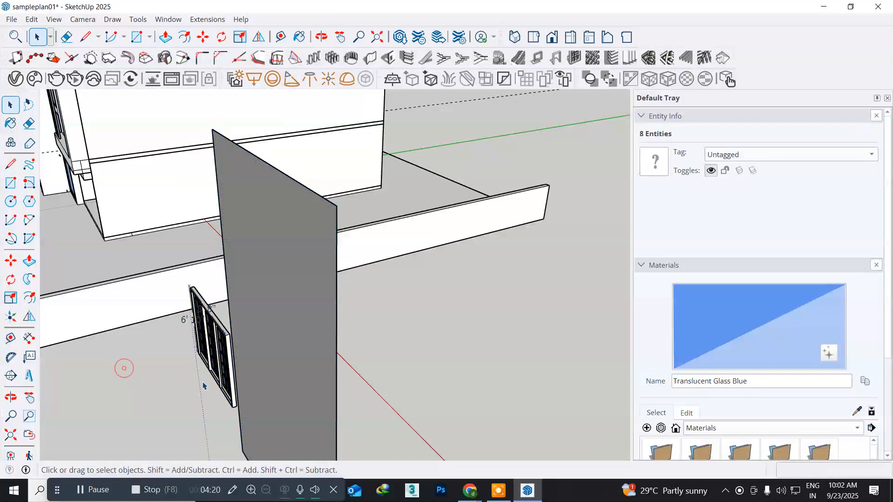
{"action": "left_click", "coordinate": [283, 374]}
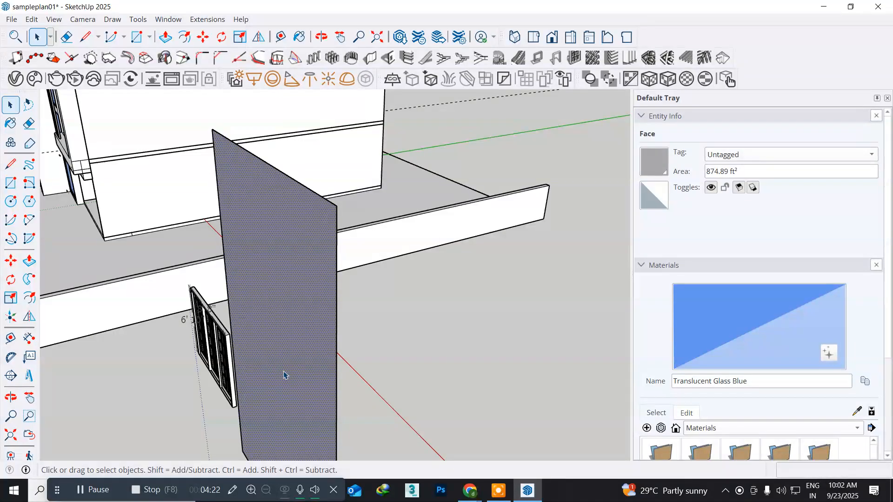
{"action": "double_click", "coordinate": [284, 374]}
{"action": "key", "text": "Delete"}
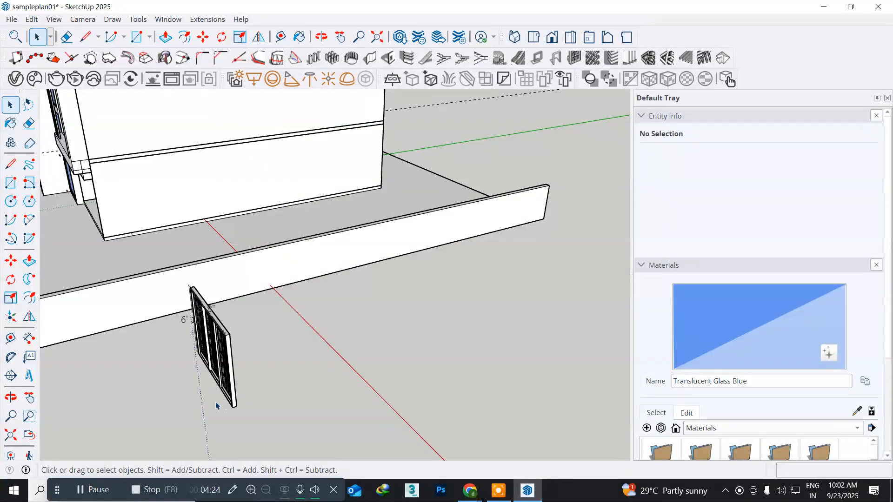
{"action": "middle_click_drag", "start_coordinate": [207, 382], "coordinate": [368, 341]}
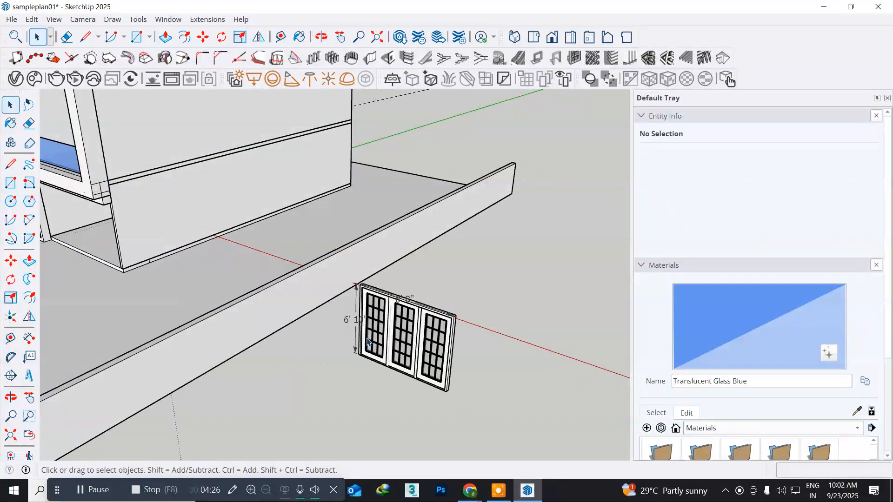
{"action": "scroll", "coordinate": [410, 301], "scroll_direction": "up", "scroll_amount": 8}
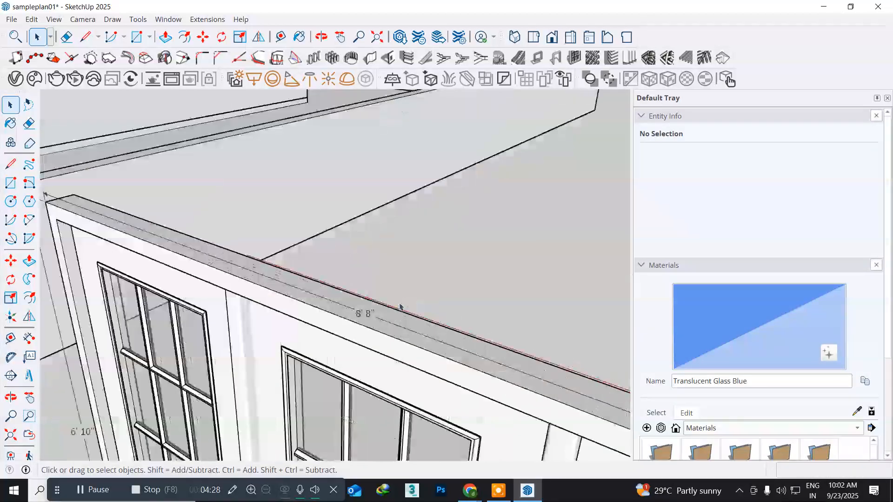
- Delete the 6' 8" and 6' 10" linear dimensions attached to the three-panel window
{"action": "left_click", "coordinate": [342, 309]}
{"action": "key", "text": "Delete"}
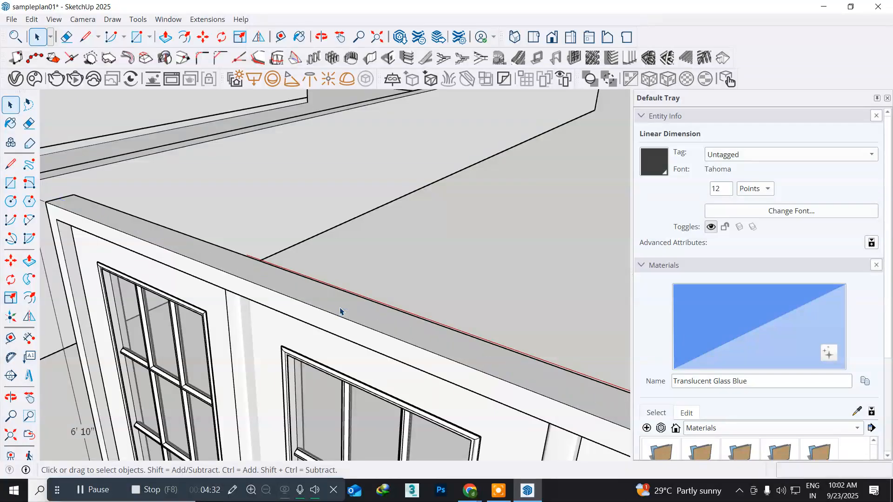
{"action": "left_click", "coordinate": [54, 311]}
{"action": "key", "text": "Delete"}
{"action": "scroll", "coordinate": [143, 331], "scroll_direction": "down", "scroll_amount": 2}
{"action": "scroll", "coordinate": [143, 331], "scroll_direction": "down", "scroll_amount": 3}
{"action": "middle_click_drag", "start_coordinate": [117, 367], "coordinate": [560, 344]}
{"action": "scroll", "coordinate": [560, 345], "scroll_direction": "down", "scroll_amount": 3}
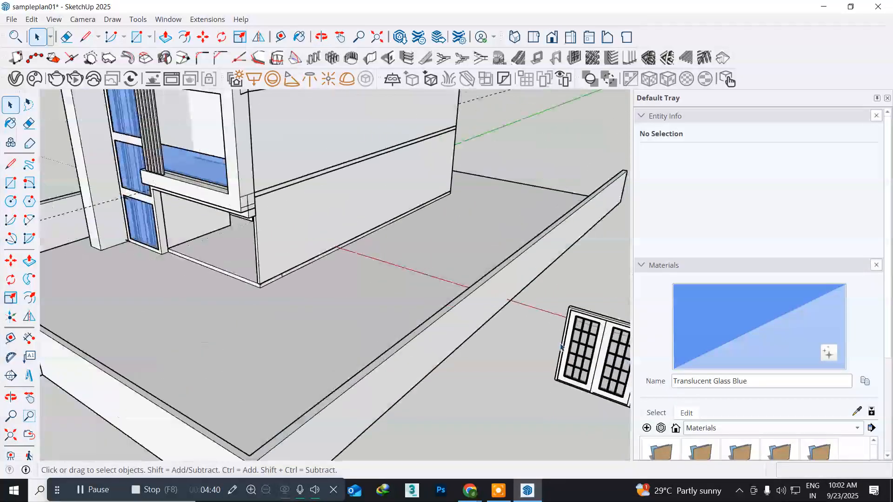
- Move the three-panel window group by its lower corner to the lower corner of the ground-floor wall opening beside the door
{"action": "middle_click_drag", "start_coordinate": [436, 346], "coordinate": [540, 313]}
{"action": "middle_click_drag", "start_coordinate": [490, 278], "coordinate": [452, 265]}
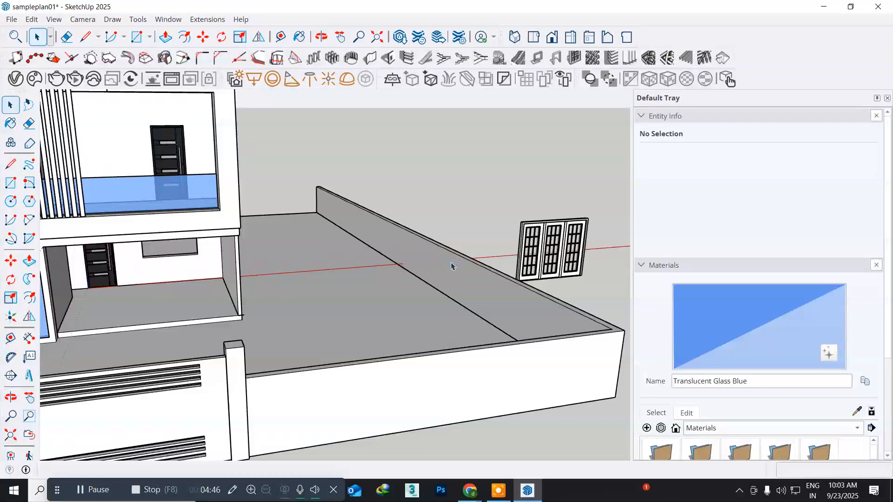
{"action": "left_click", "coordinate": [545, 271]}
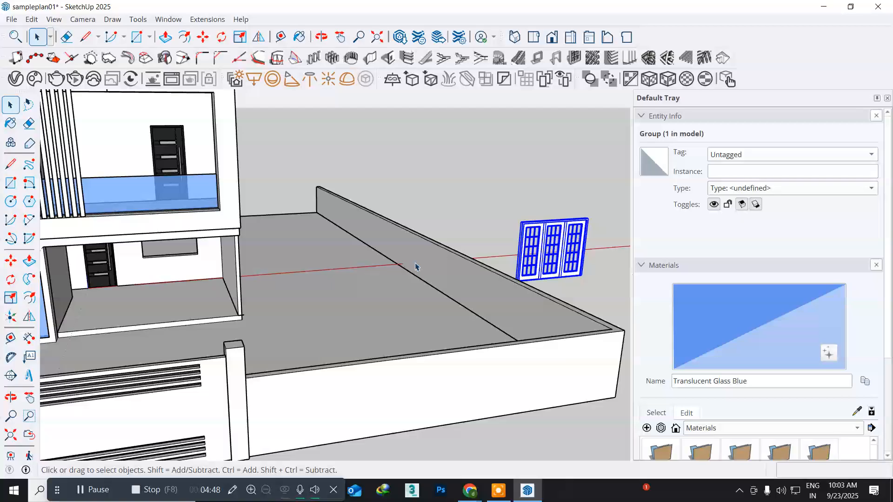
{"action": "left_click", "coordinate": [10, 262]}
{"action": "middle_click_drag", "start_coordinate": [501, 277], "coordinate": [392, 301]}
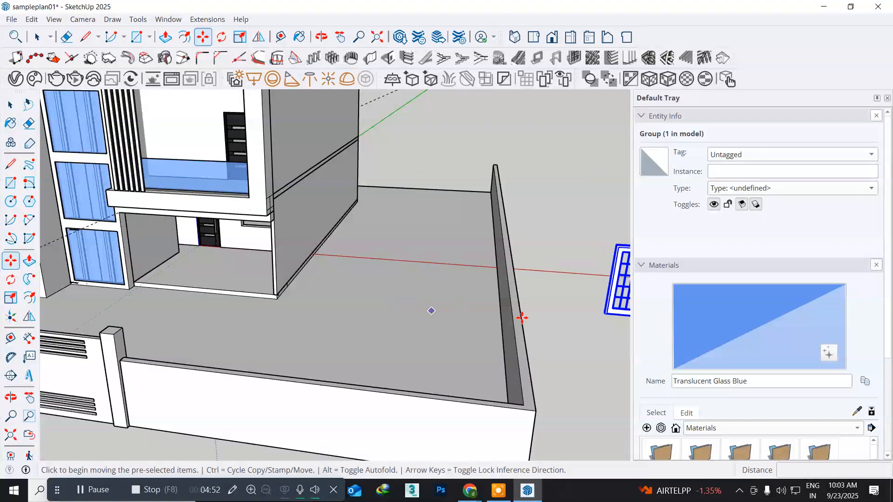
{"action": "left_click", "coordinate": [603, 316]}
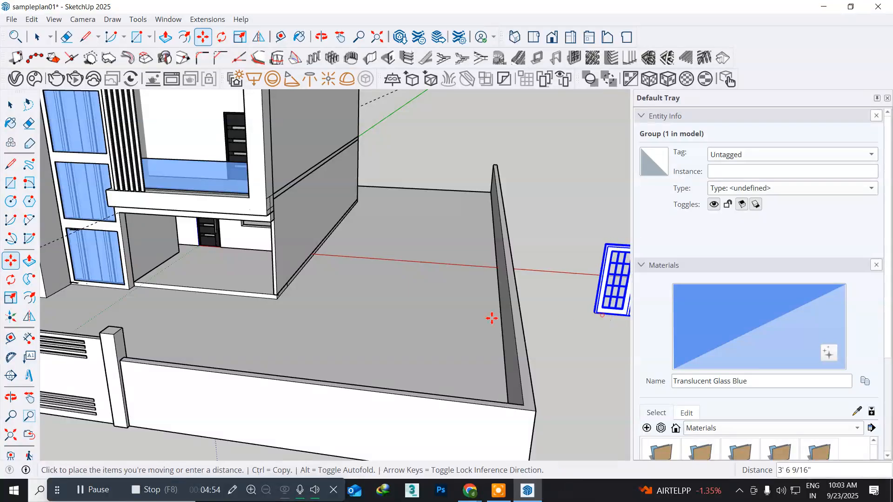
{"action": "middle_click_drag", "start_coordinate": [205, 261], "coordinate": [279, 297]}
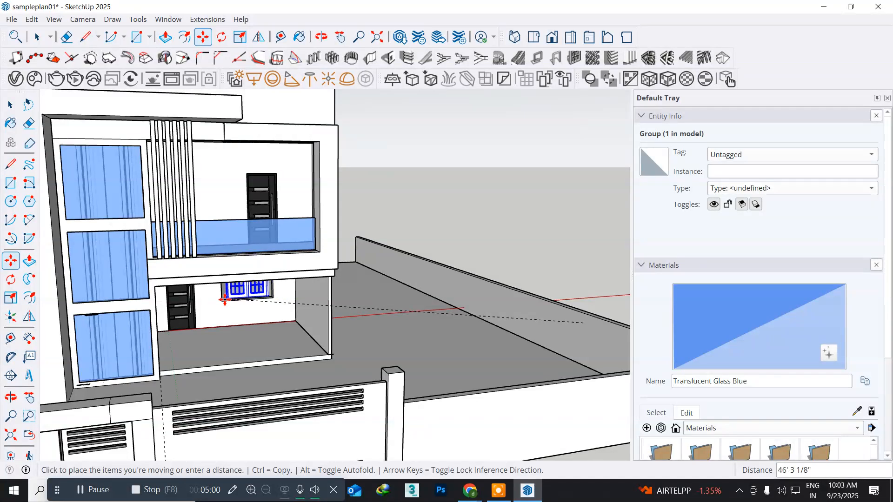
{"action": "scroll", "coordinate": [224, 300], "scroll_direction": "up", "scroll_amount": 4}
{"action": "scroll", "coordinate": [223, 301], "scroll_direction": "up", "scroll_amount": 3}
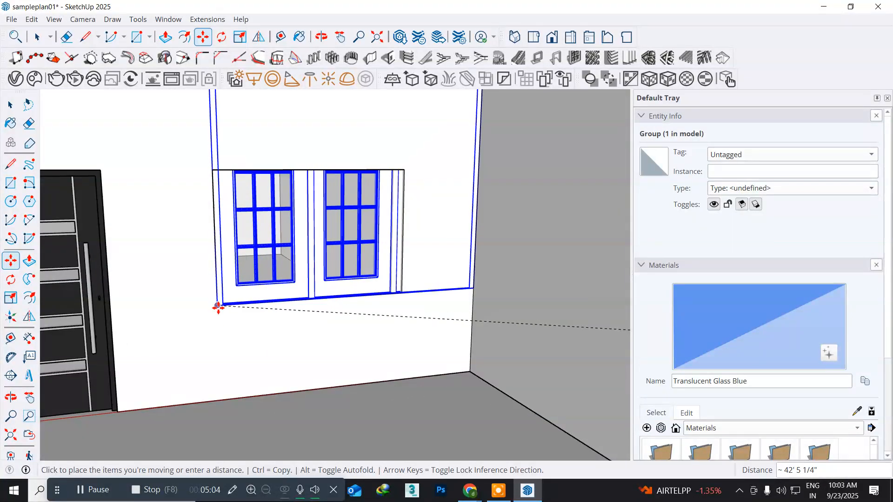
{"action": "left_click", "coordinate": [218, 307]}
{"action": "middle_click_drag", "start_coordinate": [401, 324], "coordinate": [416, 334]}
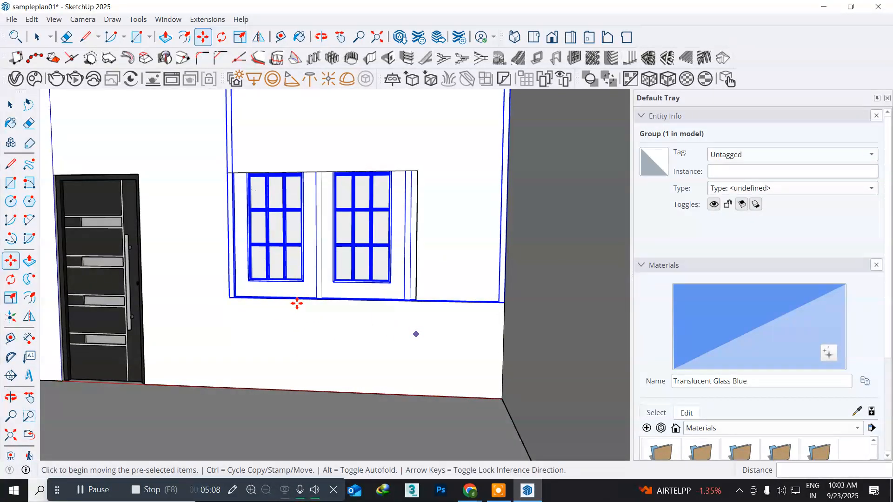
- Scale the window group's width down in stages to the opening's far side, ending with a green-axis factor of 0.74
{"action": "left_click", "coordinate": [10, 299]}
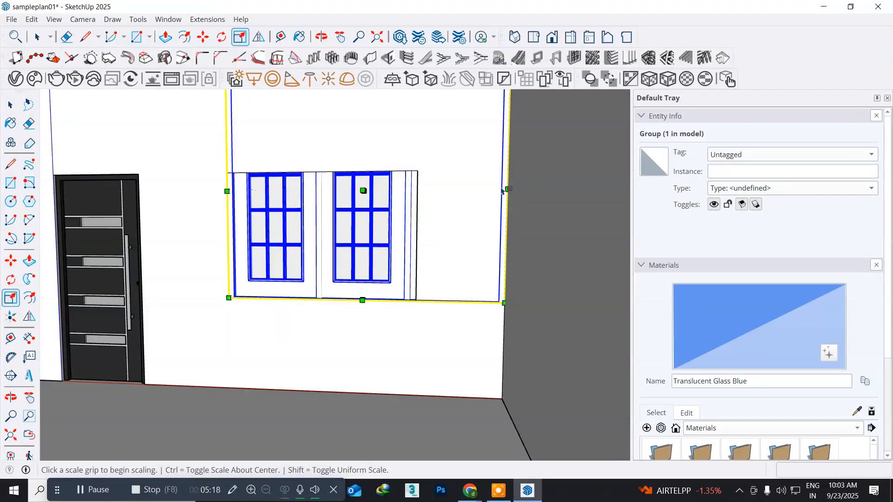
{"action": "left_click_drag", "start_coordinate": [508, 189], "coordinate": [499, 190]}
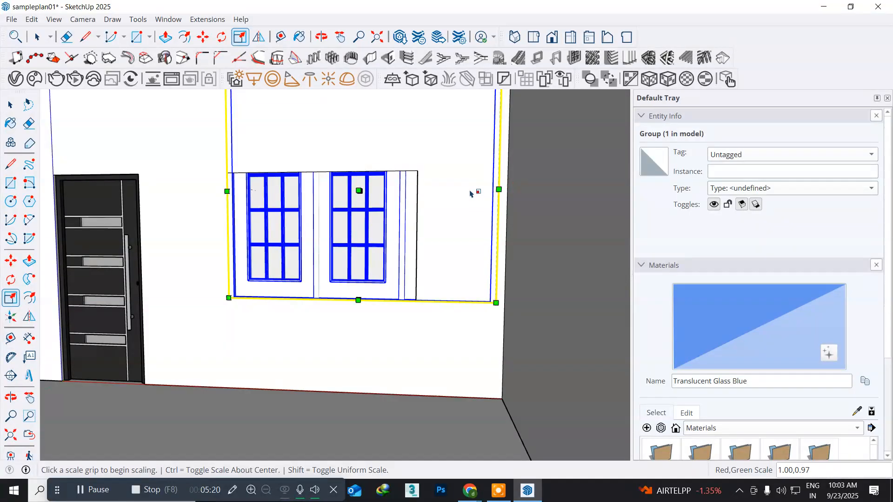
{"action": "left_click", "coordinate": [424, 195]}
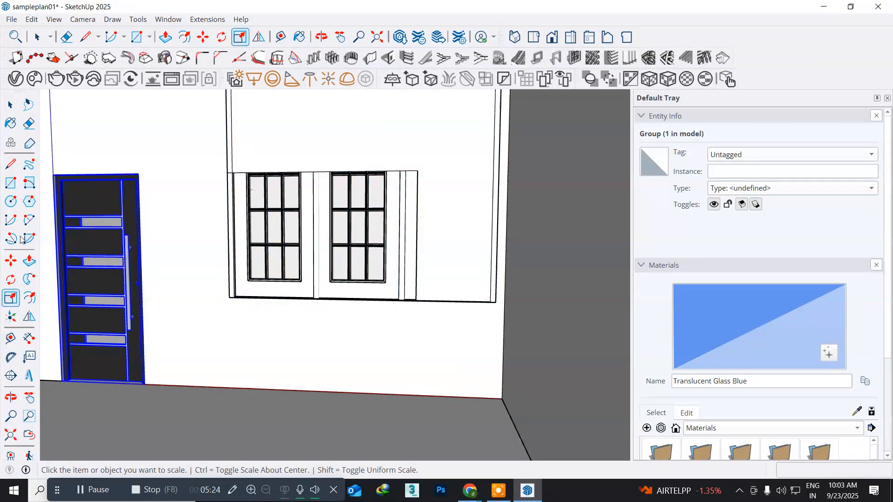
{"action": "left_click", "coordinate": [272, 258]}
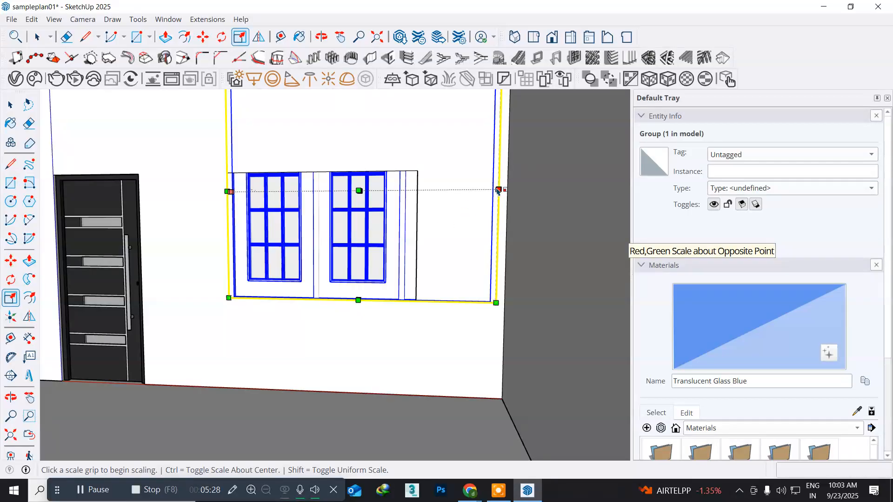
{"action": "left_click_drag", "start_coordinate": [497, 190], "coordinate": [487, 191]}
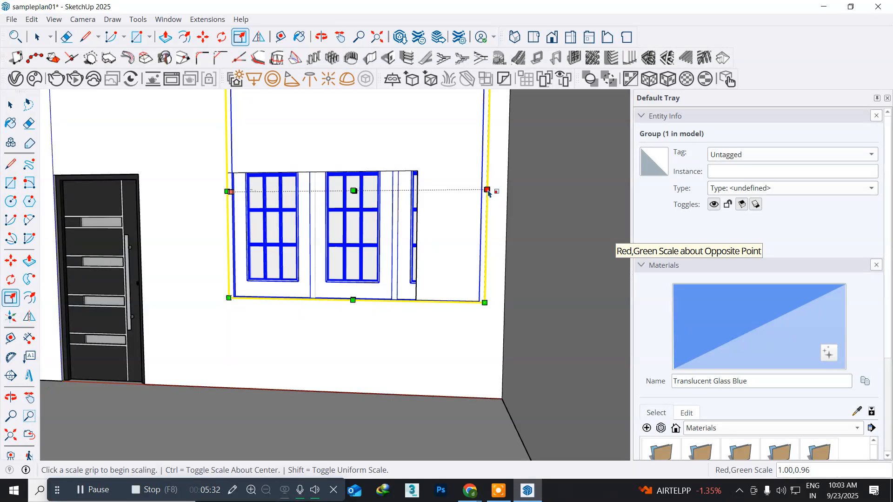
{"action": "left_click_drag", "start_coordinate": [488, 190], "coordinate": [417, 191]}
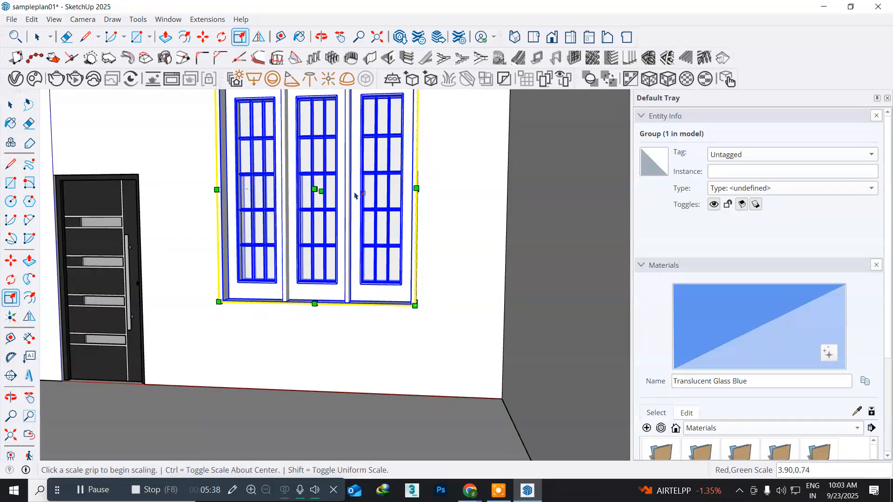
- Scale the window group's height down to the upper edge of the wall opening, by a factor of about 0.59
{"action": "middle_click_drag", "start_coordinate": [305, 177], "coordinate": [307, 228]}
{"action": "left_click_drag", "start_coordinate": [314, 110], "coordinate": [312, 126]}
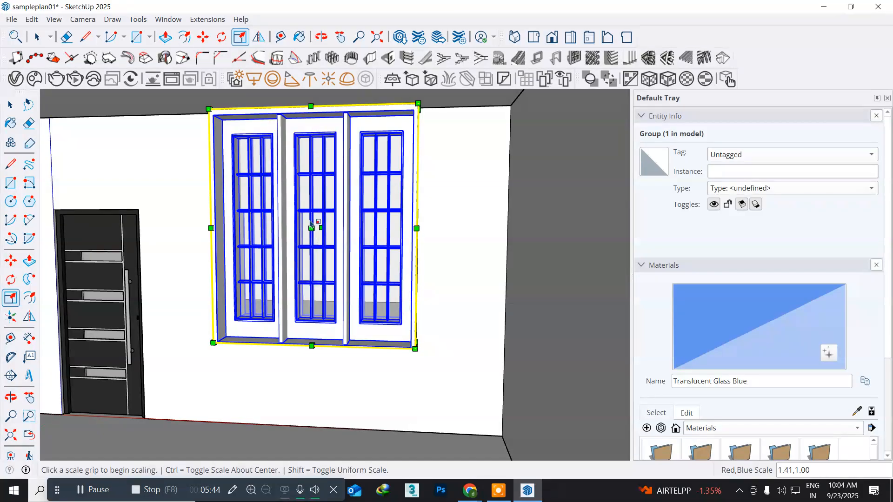
{"action": "left_click", "coordinate": [309, 168]}
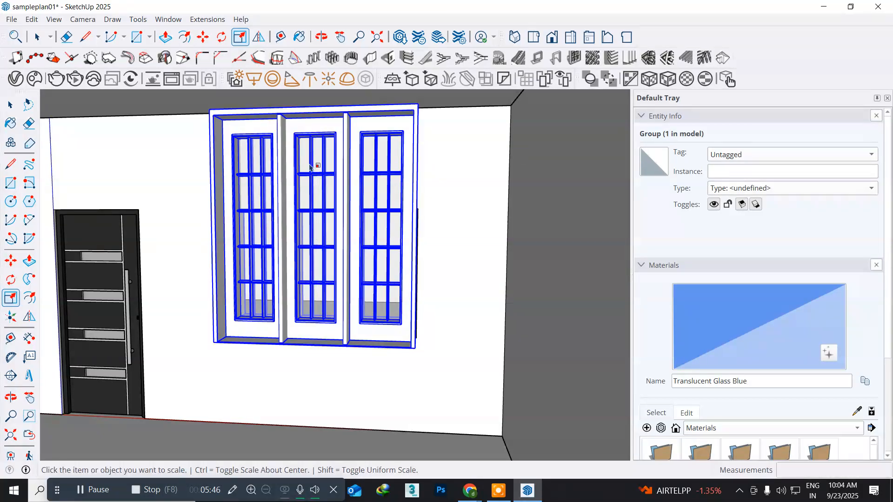
{"action": "left_click", "coordinate": [293, 121]}
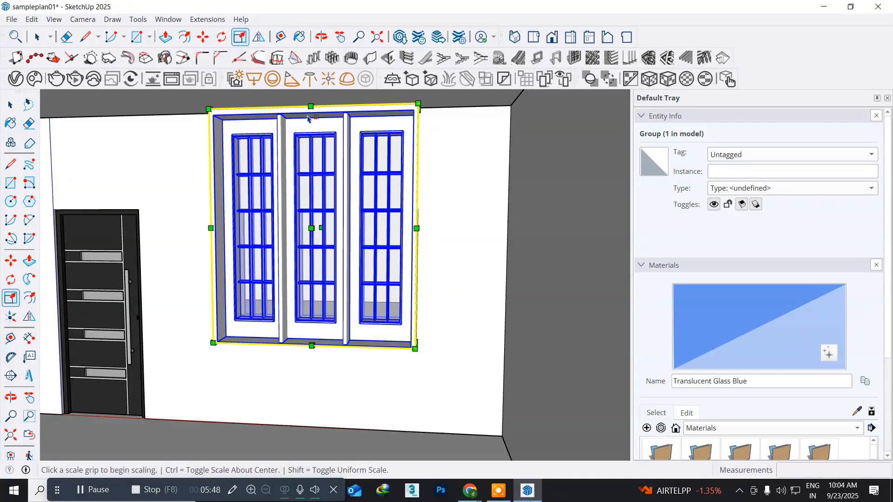
{"action": "left_click", "coordinate": [310, 107]}
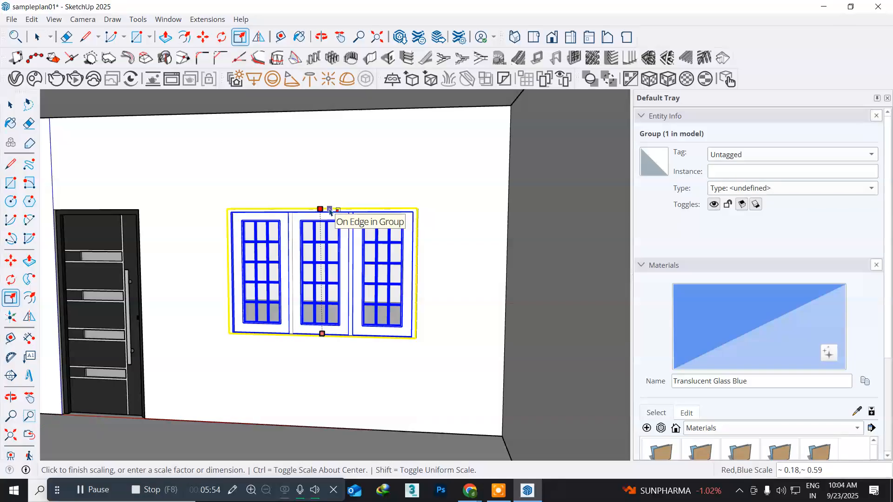
{"action": "left_click", "coordinate": [329, 210]}
- Fine-tune the window group's side and upper edges against the opening, scaling it by 1.35 along red and 1.00 along blue
{"action": "scroll", "coordinate": [255, 274], "scroll_direction": "up", "scroll_amount": 4}
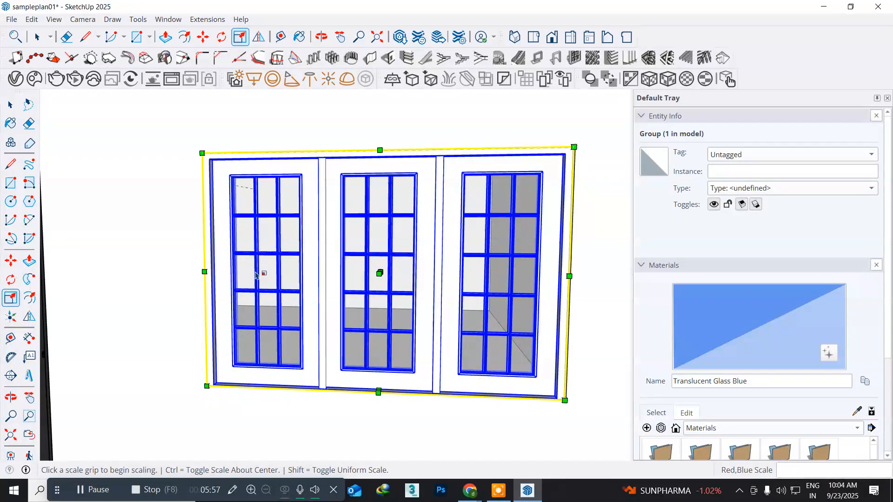
{"action": "scroll", "coordinate": [255, 274], "scroll_direction": "up", "scroll_amount": 1}
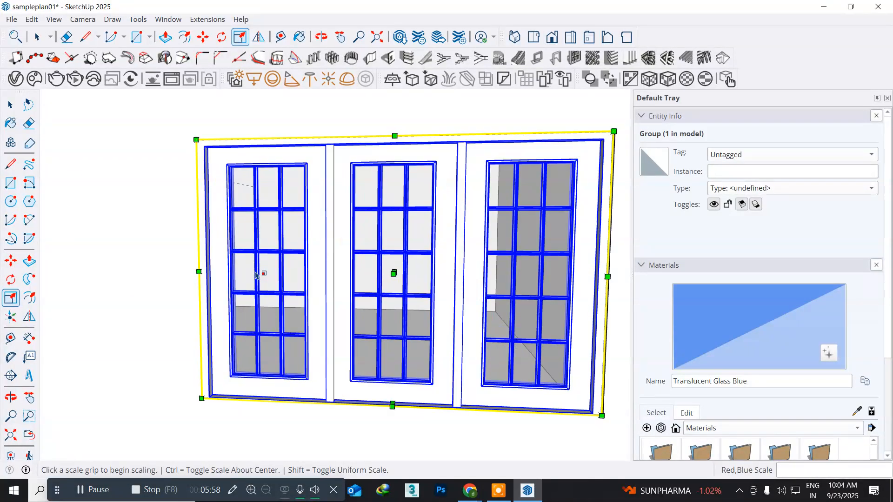
{"action": "left_click", "coordinate": [199, 272]}
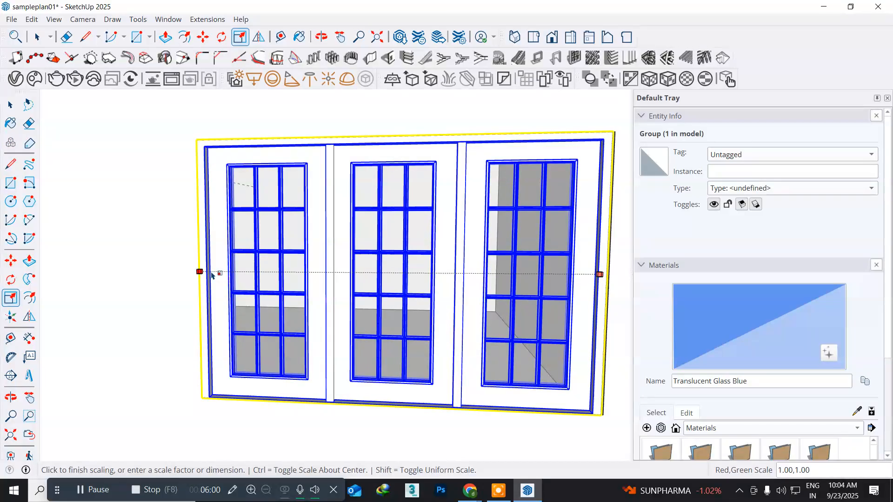
{"action": "left_click", "coordinate": [212, 274]}
{"action": "middle_click_drag", "start_coordinate": [222, 273], "coordinate": [165, 283]}
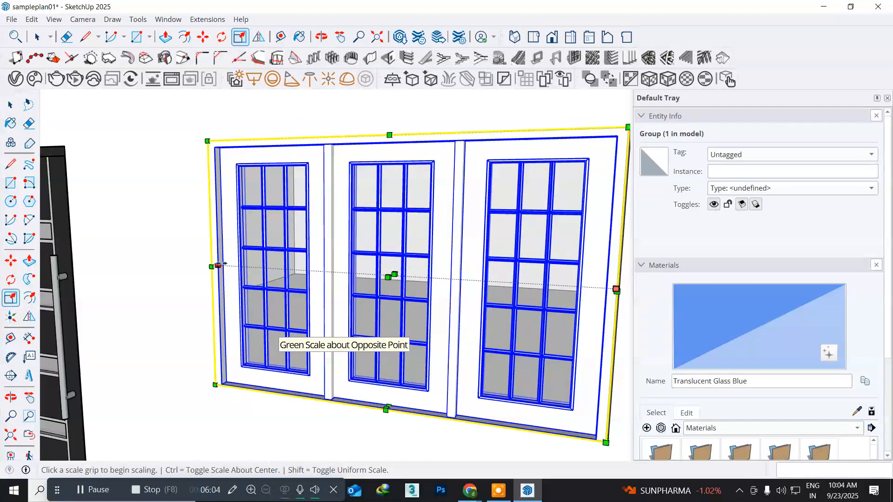
{"action": "left_click", "coordinate": [218, 264]}
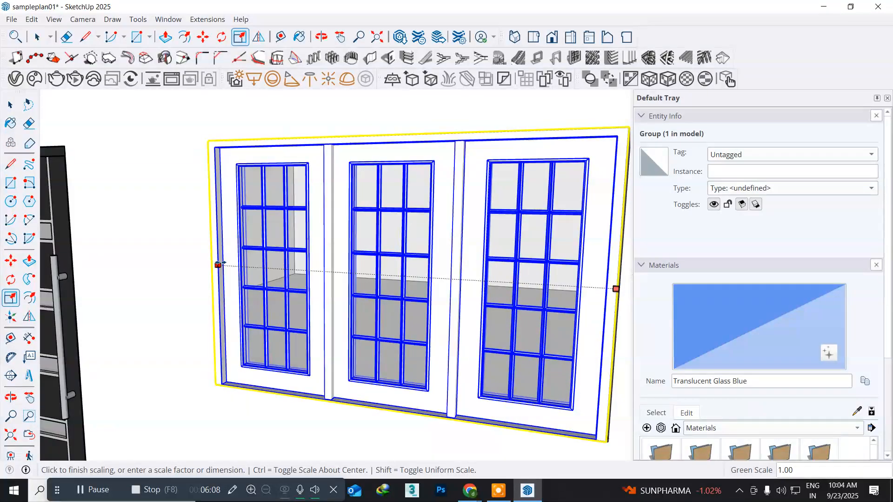
{"action": "left_click", "coordinate": [218, 264]}
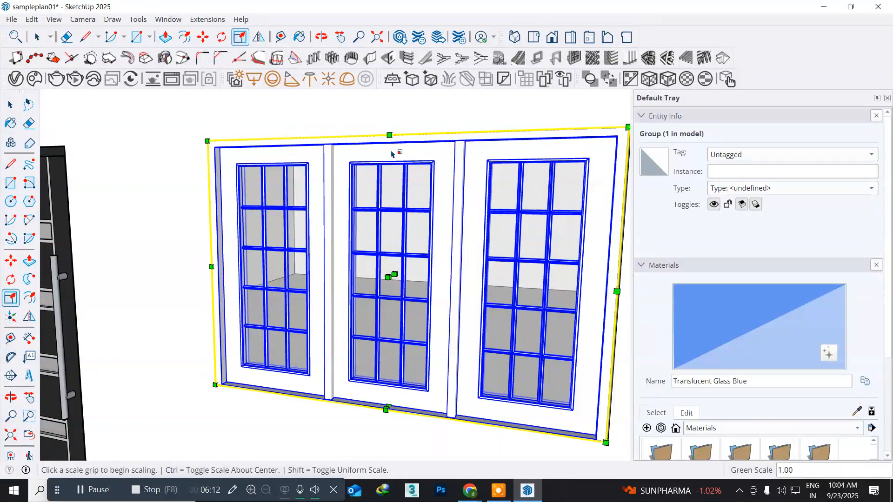
{"action": "left_click", "coordinate": [388, 136]}
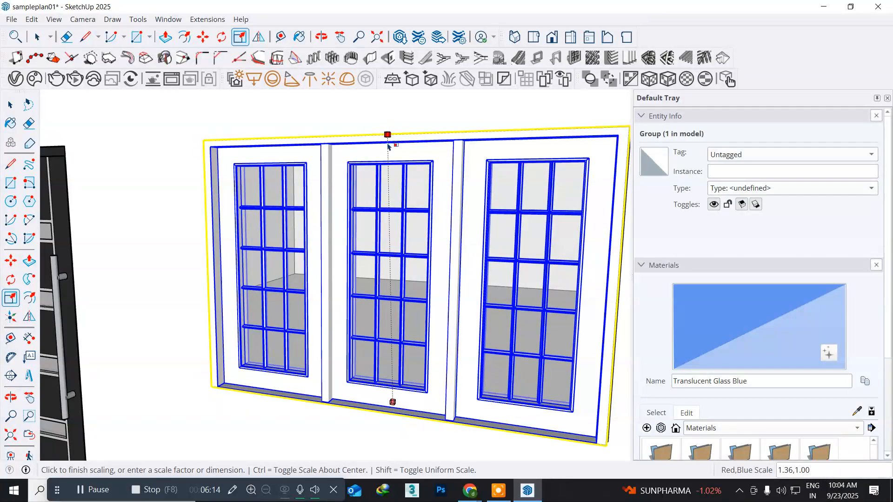
{"action": "left_click", "coordinate": [388, 154]}
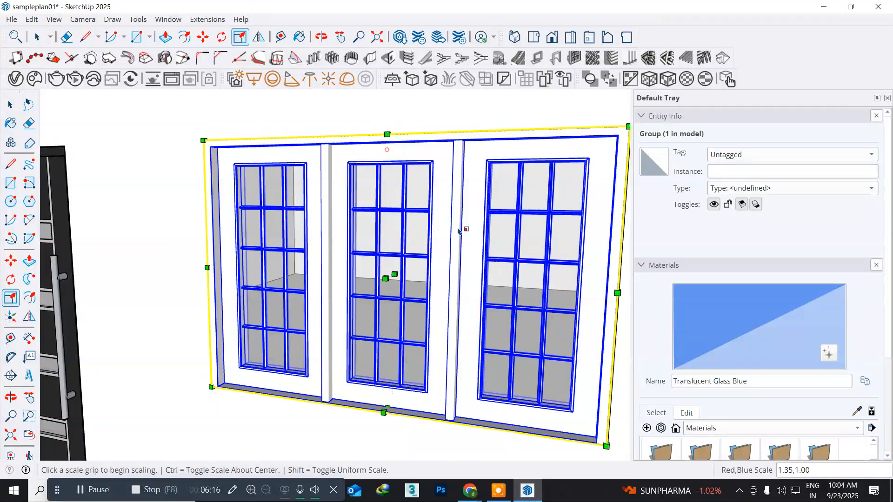
- Leave scaling, clear the selection and examine the fitted window and the house's front from several angles
{"action": "mouse_move", "coordinate": [514, 294]}
{"action": "middle_mouse_down"}
{"action": "mouse_move", "coordinate": [451, 236]}
{"action": "mouse_move", "coordinate": [475, 258]}
{"action": "mouse_move", "coordinate": [588, 274]}
{"action": "mouse_move", "coordinate": [503, 280]}
{"action": "middle_mouse_up"}
{"action": "scroll", "coordinate": [504, 282], "scroll_direction": "down", "scroll_amount": 7}
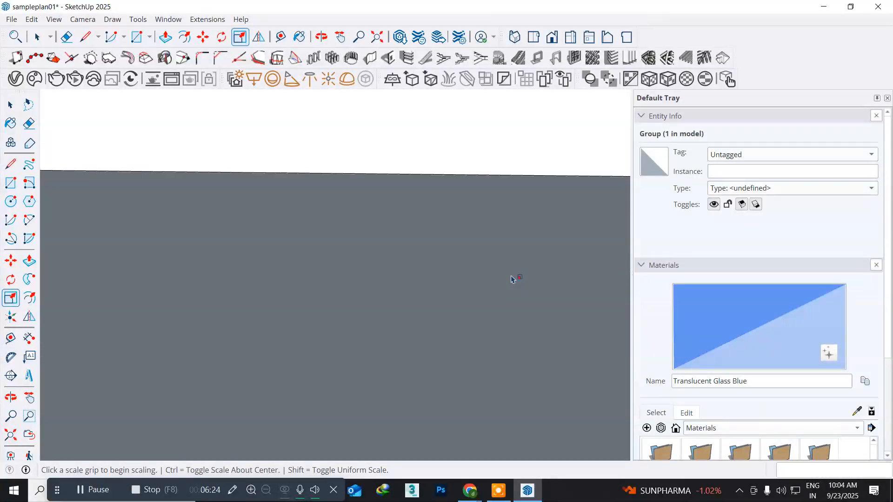
{"action": "scroll", "coordinate": [513, 279], "scroll_direction": "down", "scroll_amount": 3}
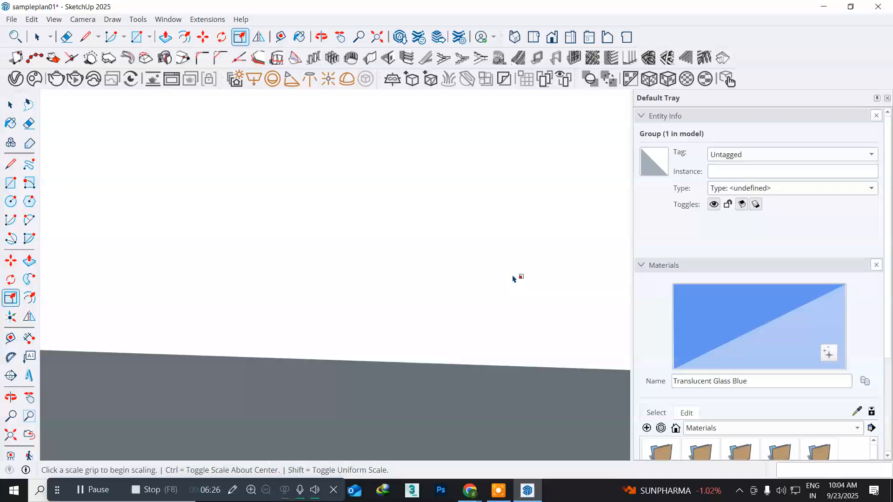
{"action": "scroll", "coordinate": [513, 279], "scroll_direction": "down", "scroll_amount": 6}
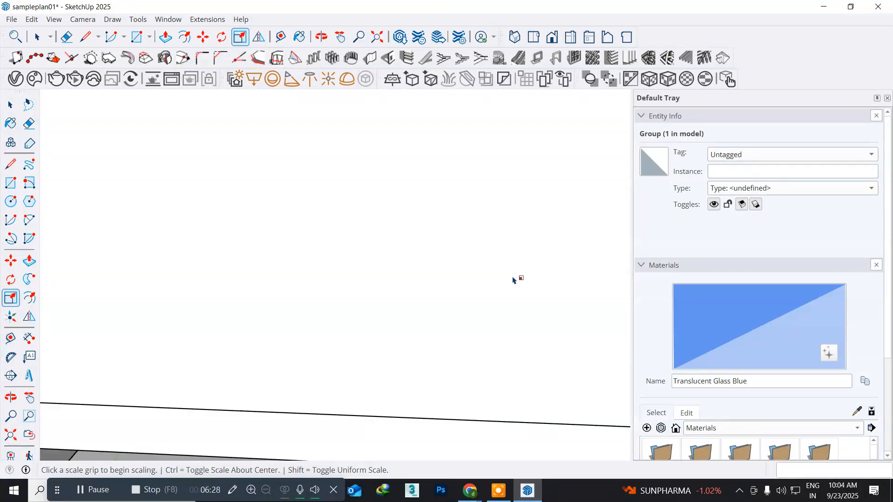
{"action": "scroll", "coordinate": [513, 279], "scroll_direction": "down", "scroll_amount": 5}
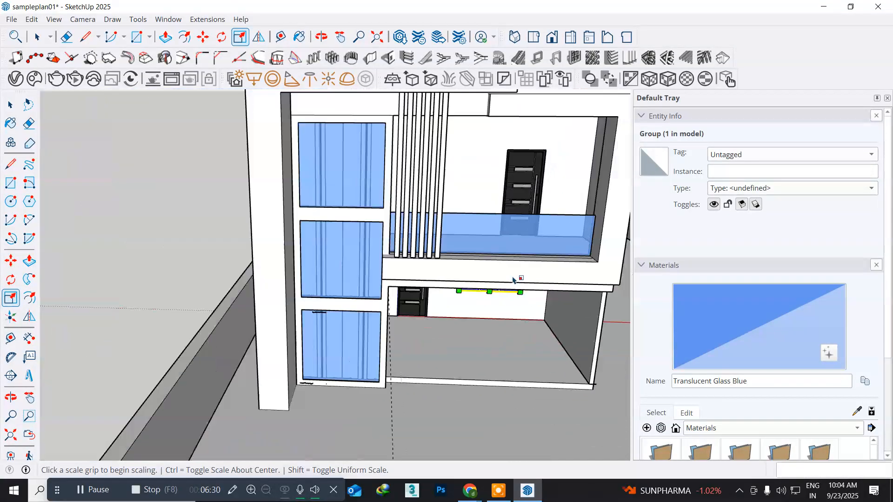
{"action": "middle_click_drag", "start_coordinate": [514, 279], "coordinate": [437, 282]}
{"action": "key", "text": "s"}
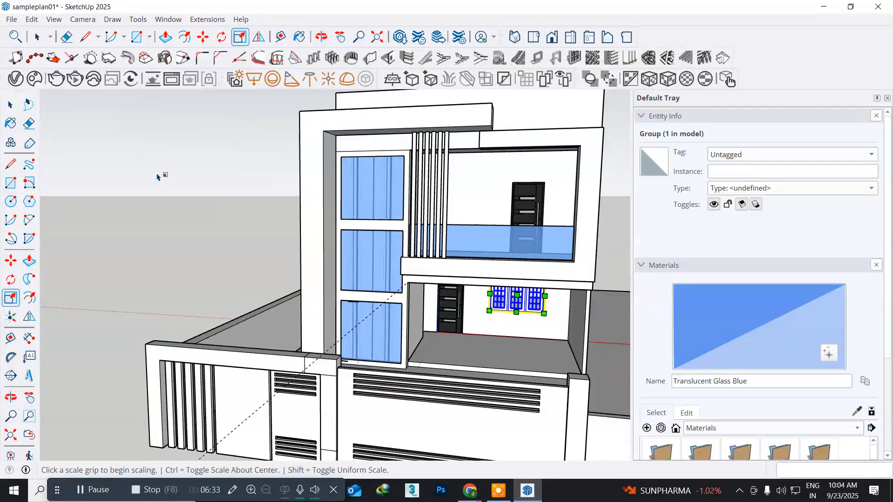
{"action": "left_click", "coordinate": [11, 105]}
{"action": "left_click", "coordinate": [274, 208]}
{"action": "middle_click_drag", "start_coordinate": [422, 264], "coordinate": [284, 258]}
{"action": "middle_click_drag", "start_coordinate": [332, 292], "coordinate": [283, 285]}
{"action": "middle_click_drag", "start_coordinate": [261, 221], "coordinate": [332, 281]}
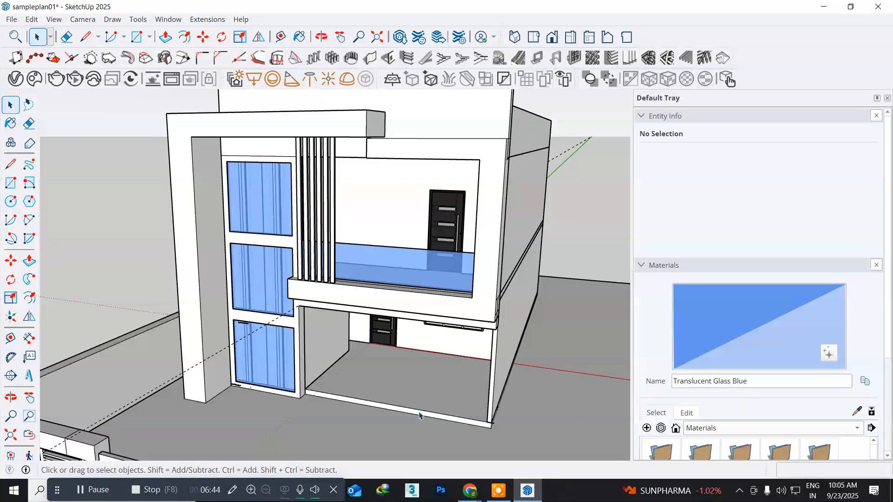
- Open the house elevation reference image from the desktop, examine its façade materials, and minimise it
{"action": "left_click", "coordinate": [527, 491]}
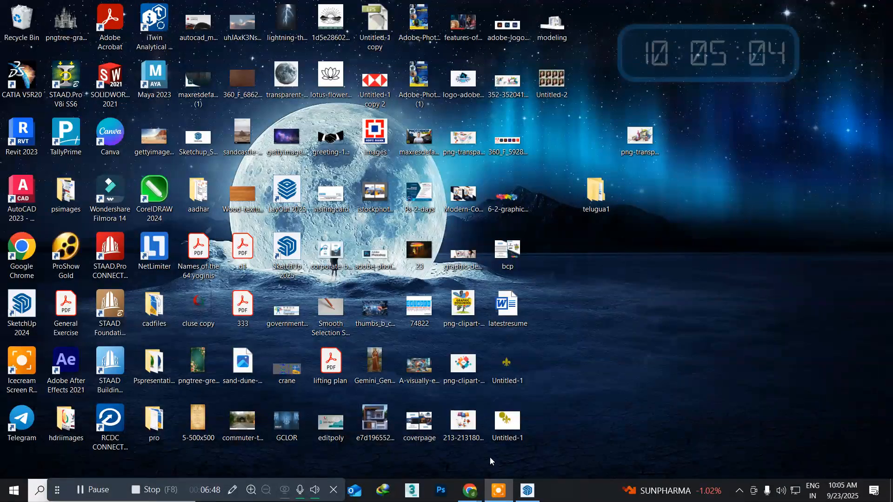
{"action": "left_click", "coordinate": [377, 421]}
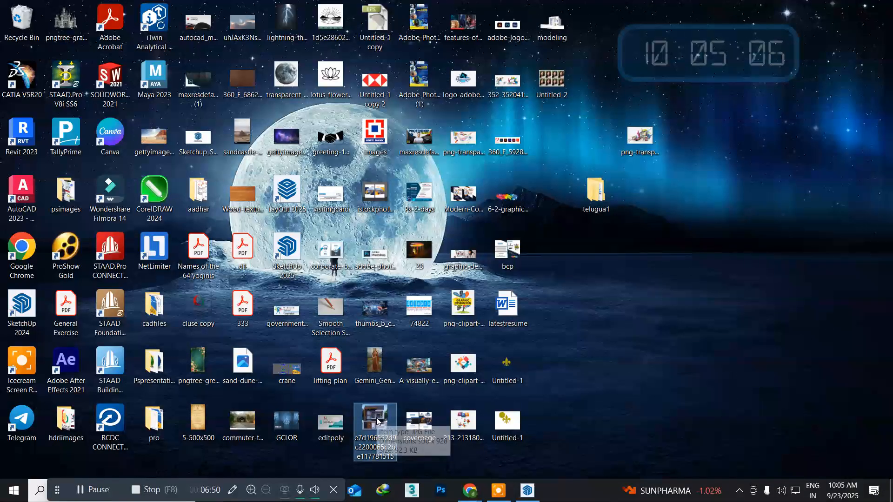
{"action": "double_click", "coordinate": [377, 420]}
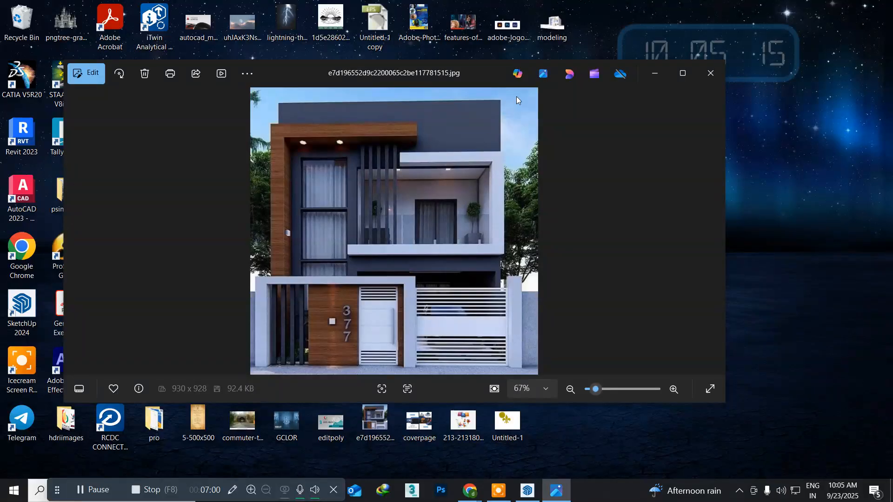
{"action": "left_click", "coordinate": [651, 72]}
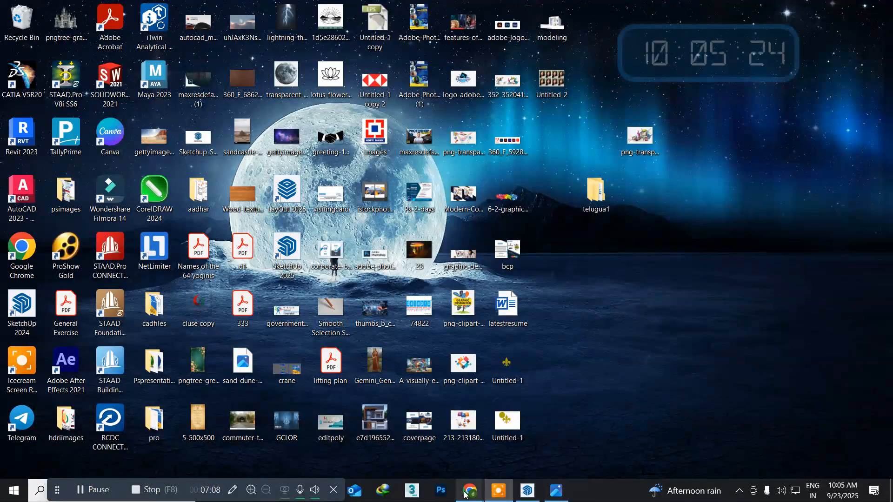
- Switch to Chrome and choose to stay in the Google Meet call
{"action": "mouse_move", "coordinate": [470, 490]}
{"action": "left_click", "coordinate": [415, 458]}
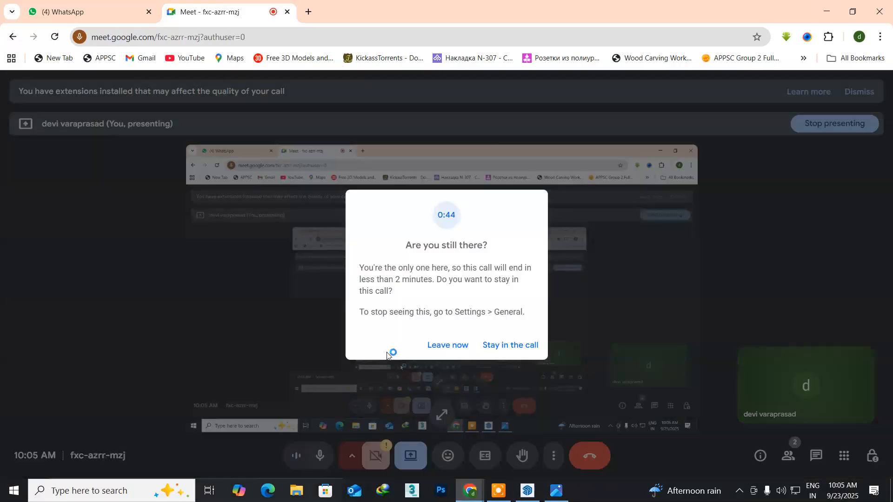
{"action": "left_click", "coordinate": [500, 344]}
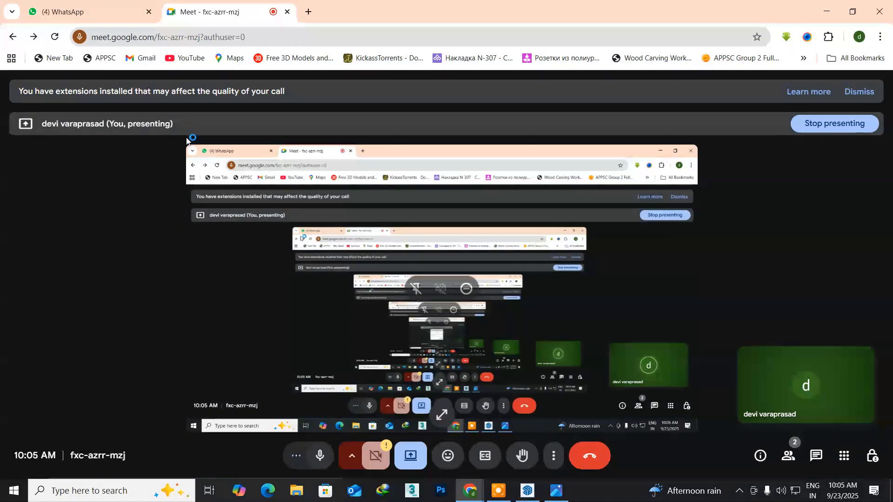
- Search Google for "pinterest" in a new browser tab and open the Pinterest site
{"action": "left_click", "coordinate": [308, 13]}
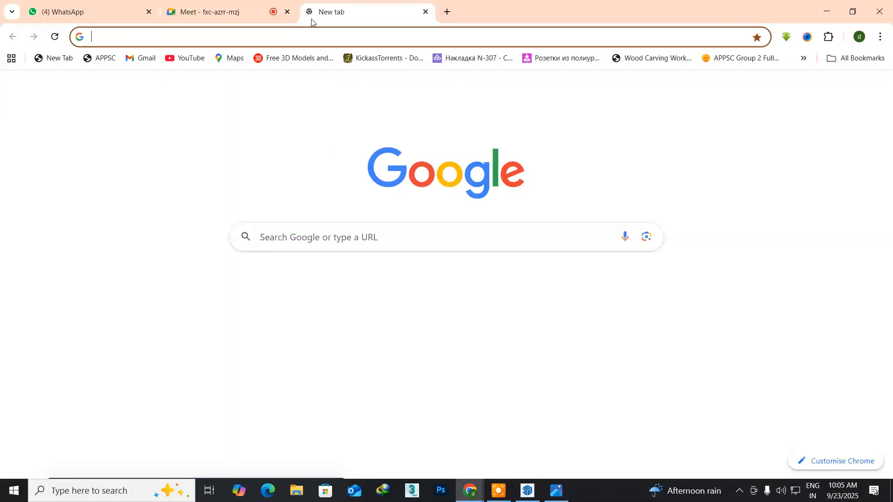
{"action": "left_click", "coordinate": [292, 235]}
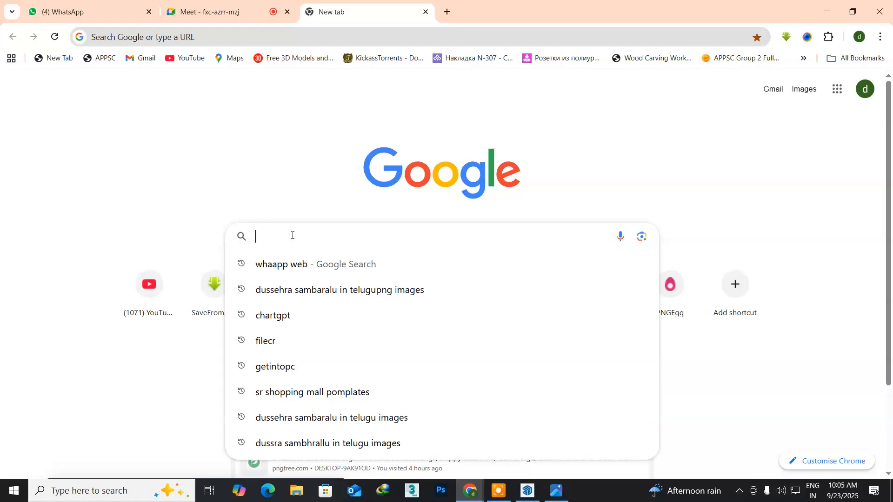
{"action": "type", "text": "p"}
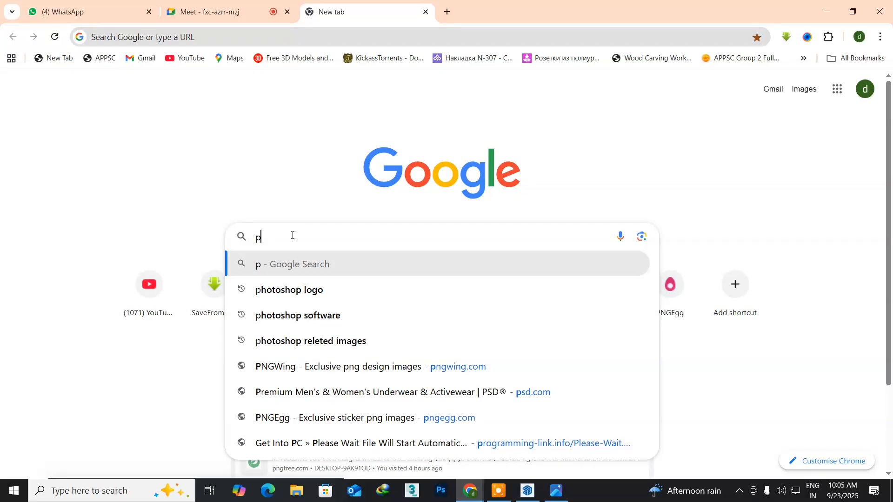
{"action": "type", "text": "interest"}
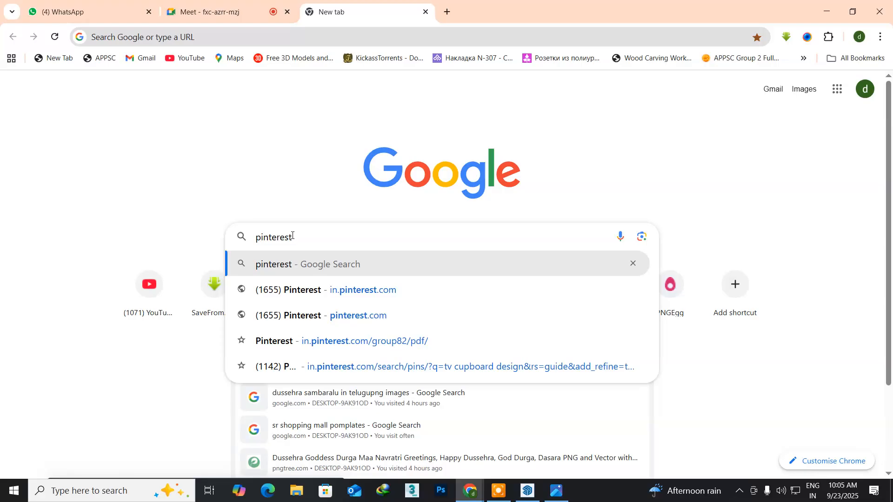
{"action": "key", "text": "Return"}
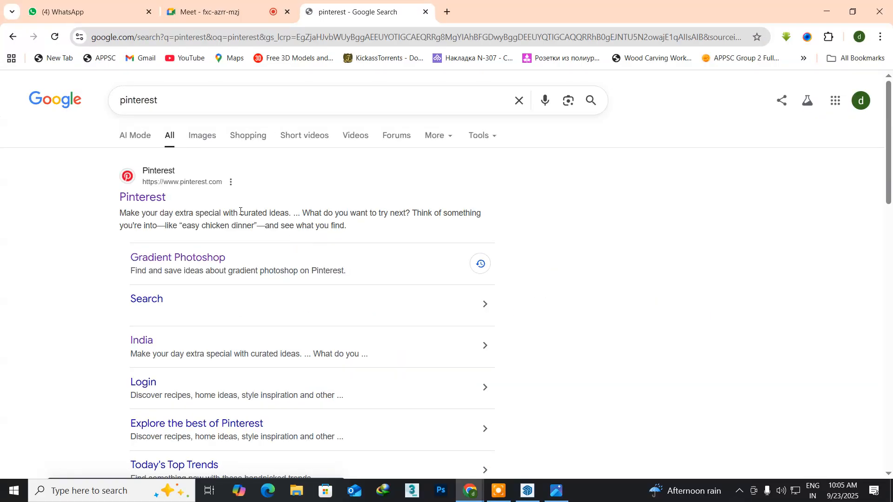
{"action": "left_click", "coordinate": [153, 203]}
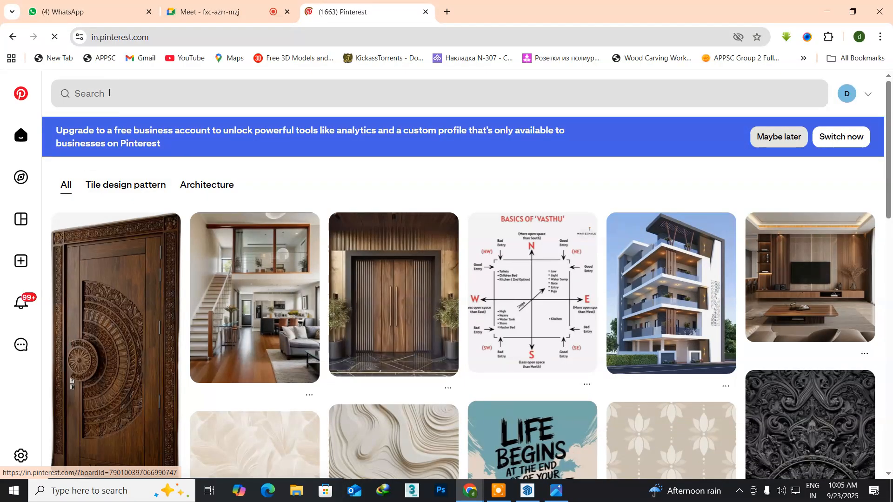
- Search Pinterest for "wooden groving" and look through the pins for a grooved wood texture
{"action": "left_click", "coordinate": [110, 92]}
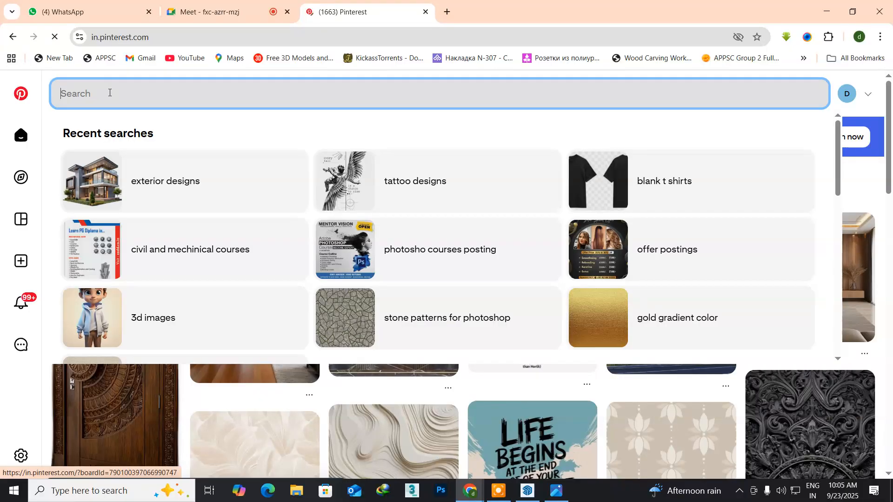
{"action": "type", "text": "w"}
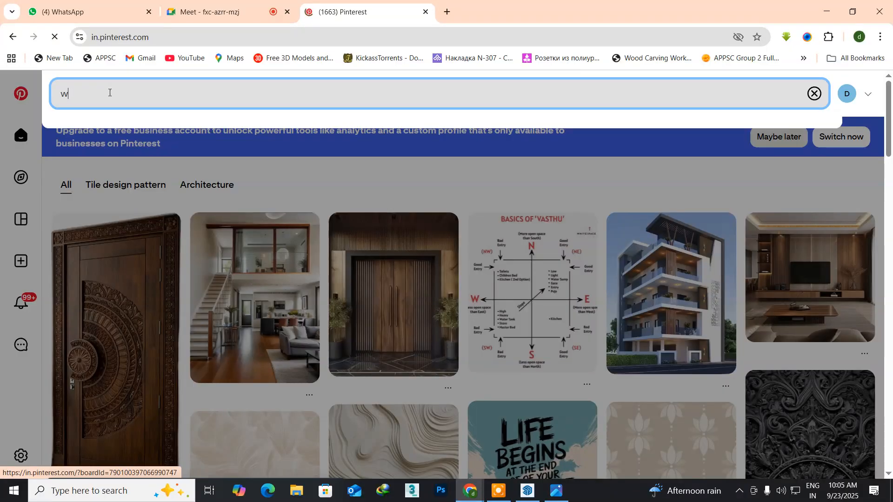
{"action": "type", "text": "ooden"}
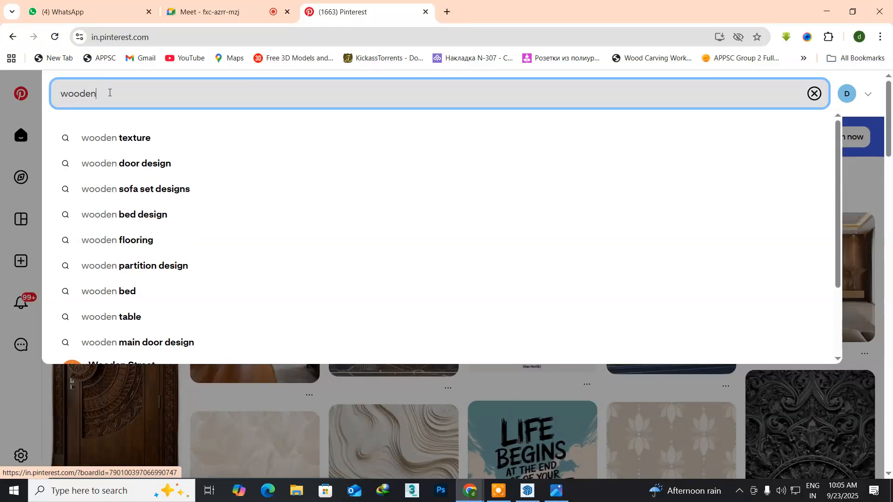
{"action": "type", "text": " gr"}
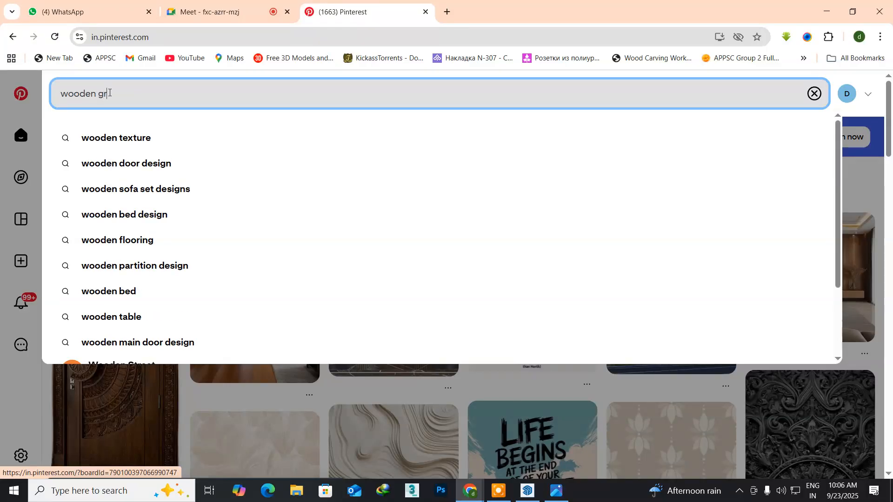
{"action": "type", "text": "oving"}
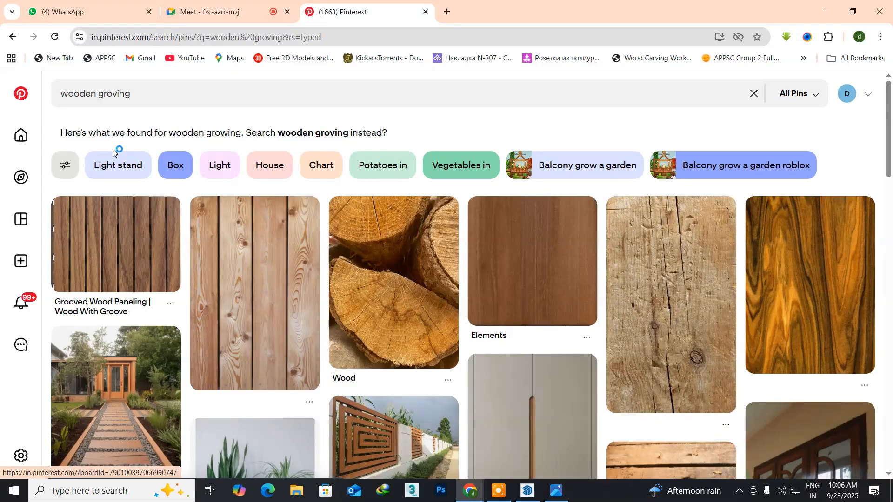
{"action": "scroll", "coordinate": [113, 152], "scroll_direction": "down", "scroll_amount": 7}
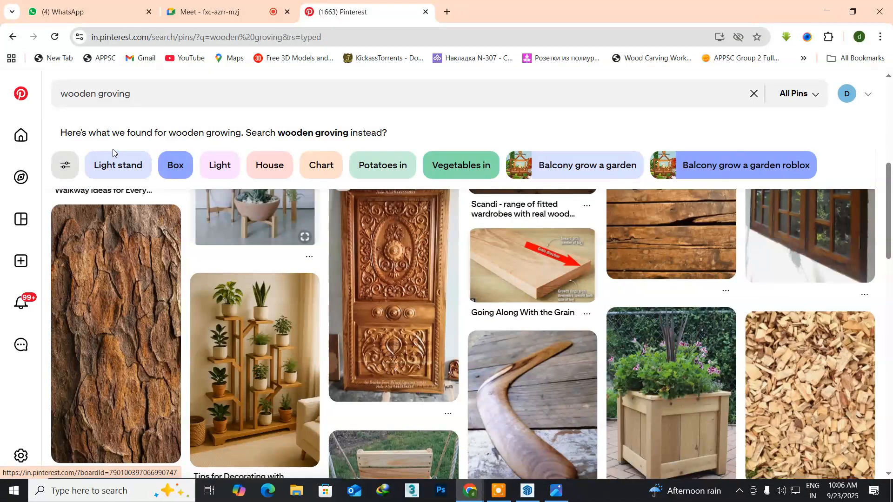
{"action": "scroll", "coordinate": [112, 149], "scroll_direction": "down", "scroll_amount": 5}
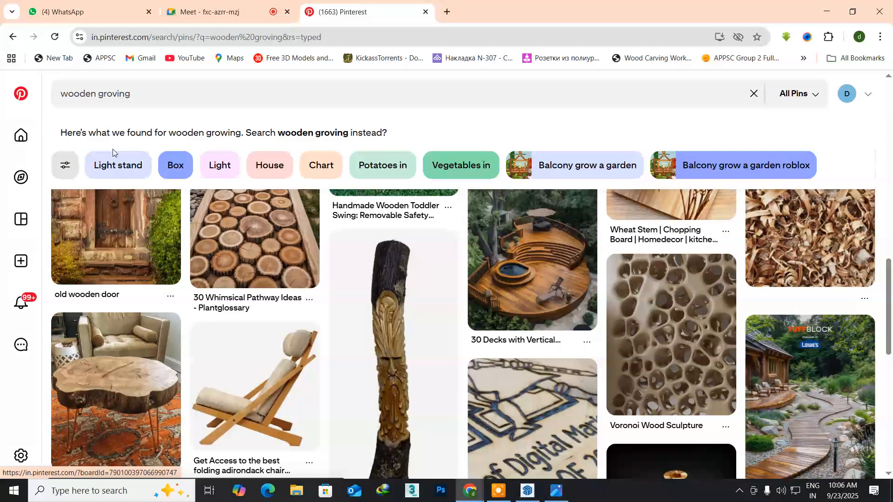
{"action": "scroll", "coordinate": [112, 149], "scroll_direction": "down", "scroll_amount": 7}
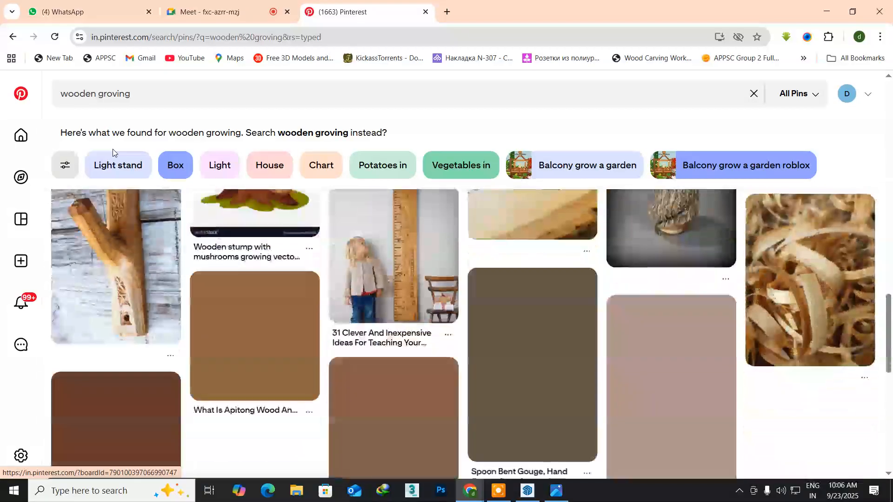
{"action": "scroll", "coordinate": [112, 149], "scroll_direction": "down", "scroll_amount": 6}
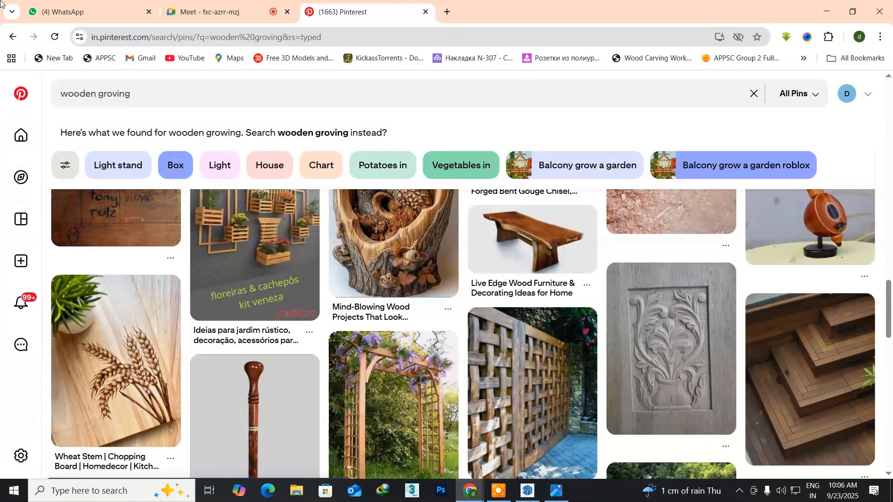
- Refine the Pinterest search to "wooden groving textures"
{"action": "left_click", "coordinate": [178, 93]}
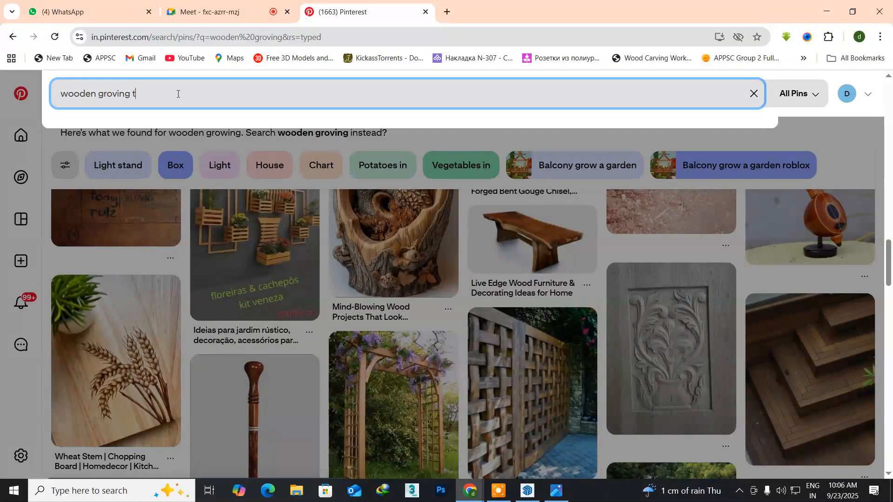
{"action": "type", "text": "textures"}
{"action": "key", "text": "Return"}
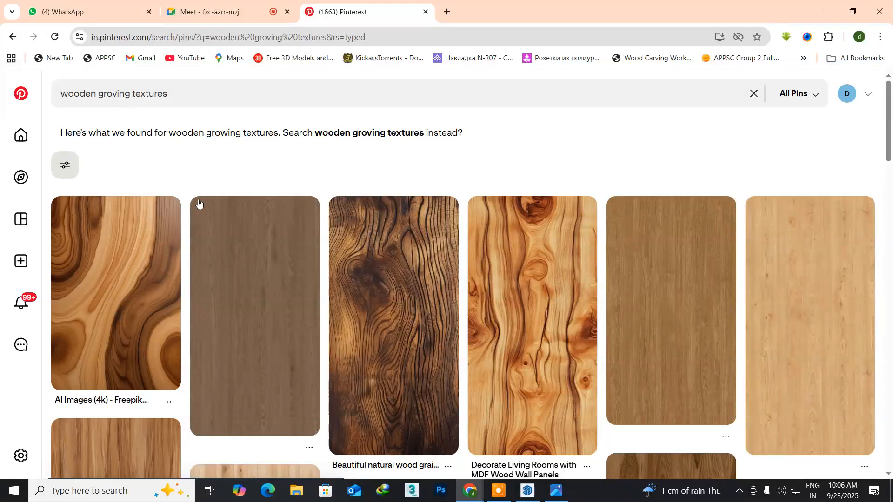
- Look through the wooden texture pins for a grooved plank pattern that suits the façade
{"action": "scroll", "coordinate": [190, 251], "scroll_direction": "down", "scroll_amount": 6}
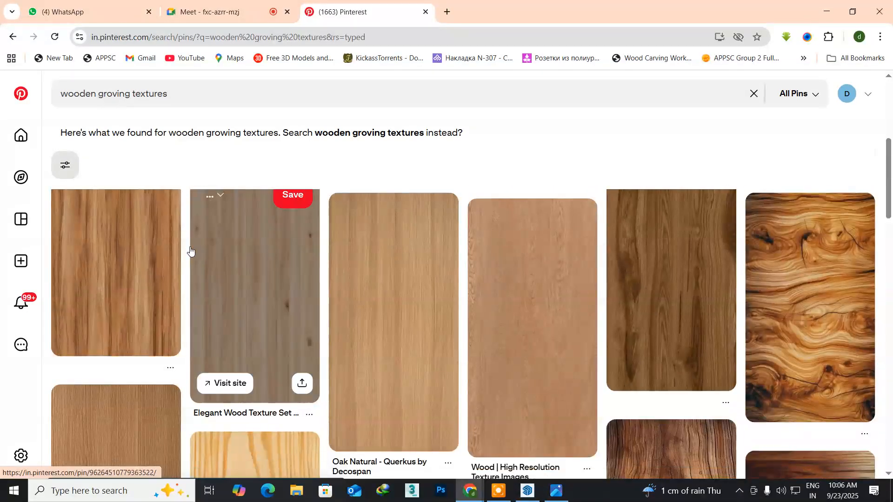
{"action": "scroll", "coordinate": [190, 251], "scroll_direction": "up", "scroll_amount": 1}
{"action": "scroll", "coordinate": [190, 251], "scroll_direction": "down", "scroll_amount": 5}
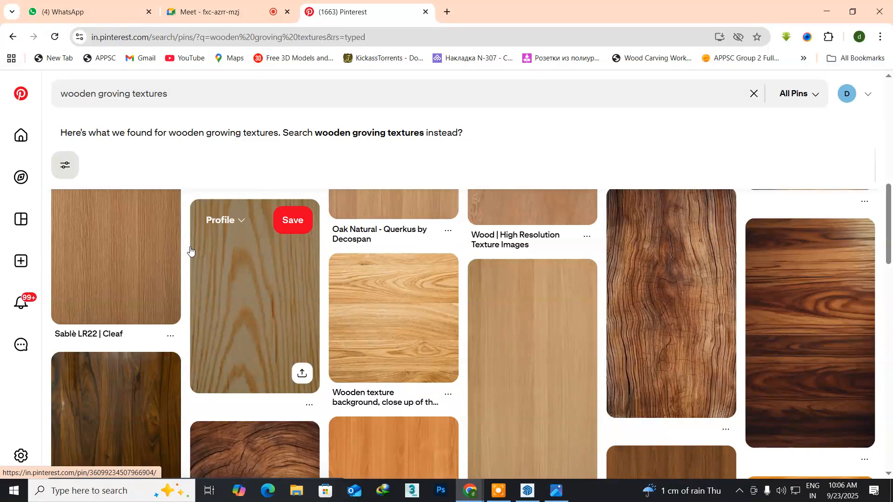
{"action": "scroll", "coordinate": [190, 251], "scroll_direction": "down", "scroll_amount": 3}
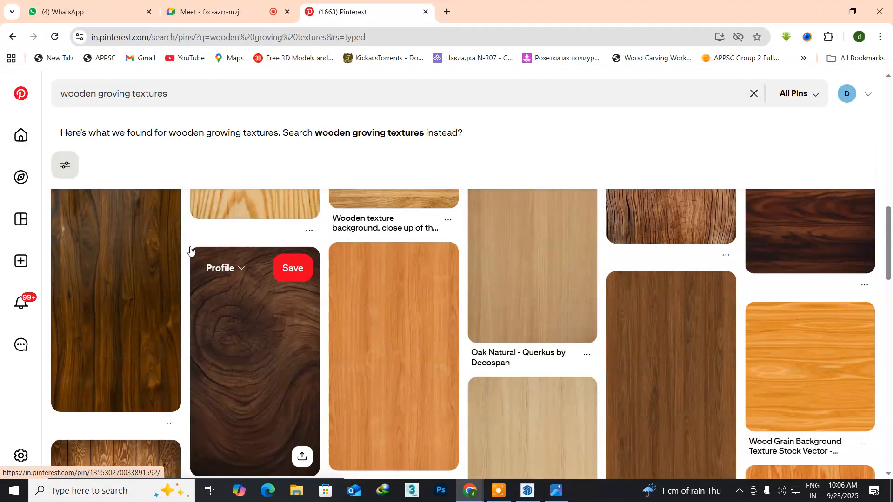
{"action": "scroll", "coordinate": [190, 251], "scroll_direction": "down", "scroll_amount": 5}
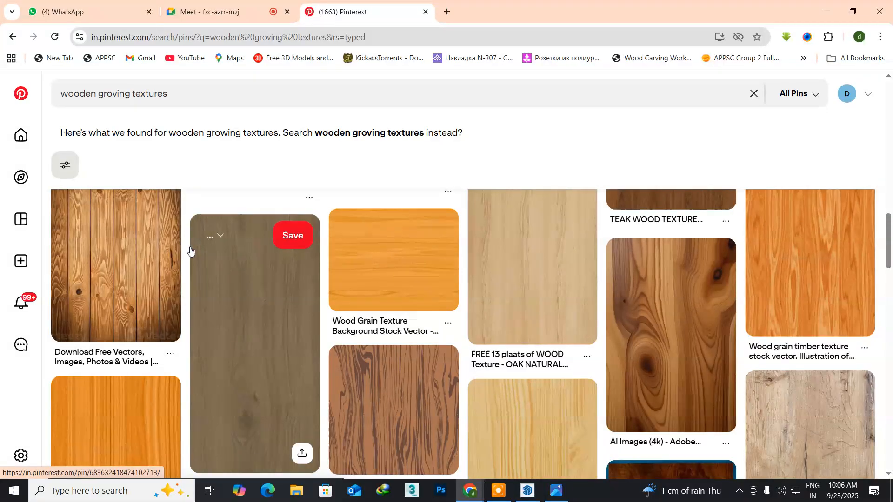
{"action": "scroll", "coordinate": [190, 251], "scroll_direction": "down", "scroll_amount": 7}
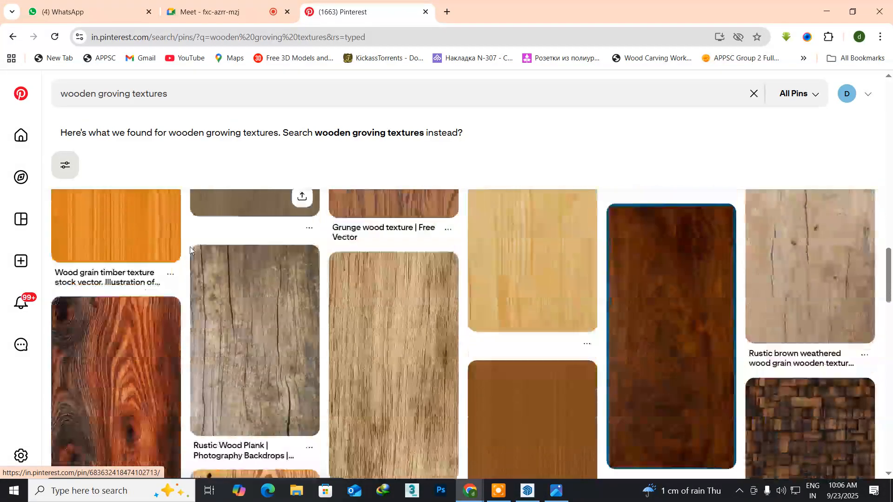
{"action": "scroll", "coordinate": [190, 251], "scroll_direction": "down", "scroll_amount": 6}
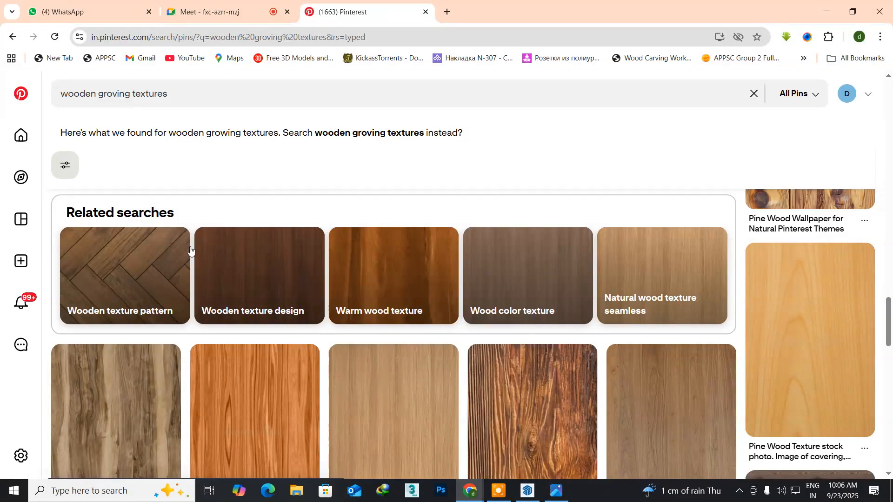
{"action": "scroll", "coordinate": [189, 250], "scroll_direction": "down", "scroll_amount": 5}
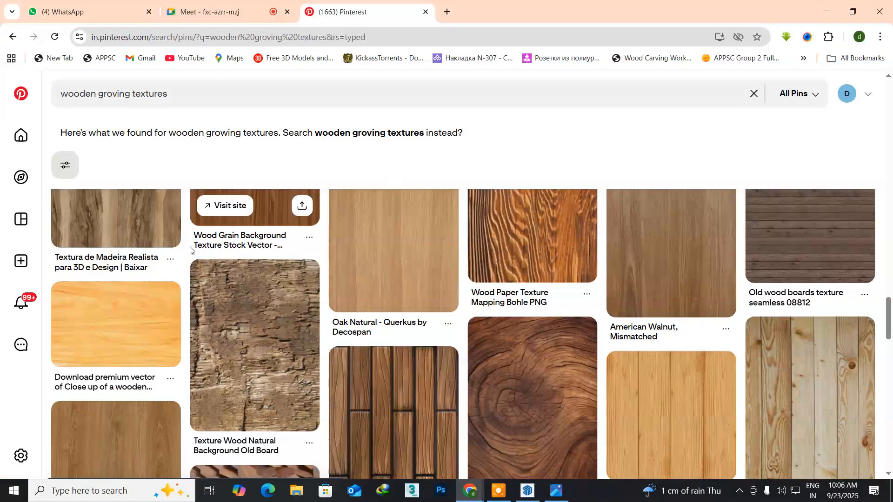
{"action": "scroll", "coordinate": [190, 251], "scroll_direction": "down", "scroll_amount": 9}
{"action": "scroll", "coordinate": [190, 251], "scroll_direction": "up", "scroll_amount": 6}
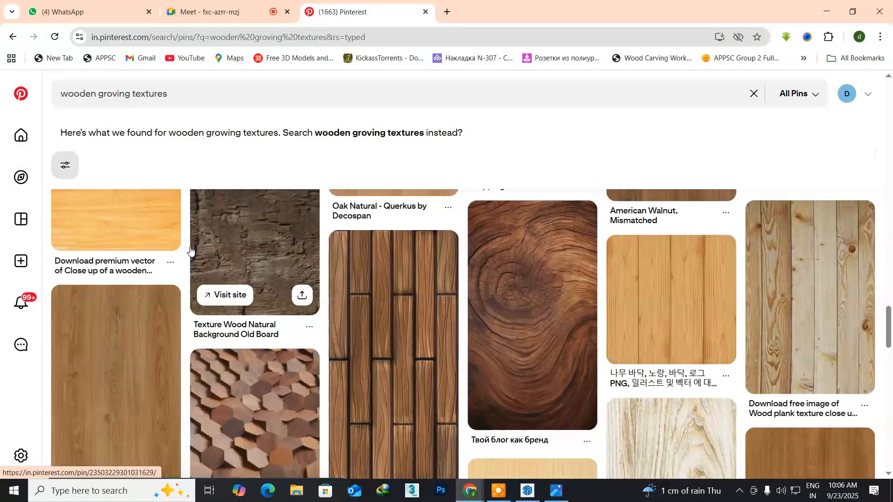
{"action": "scroll", "coordinate": [190, 250], "scroll_direction": "down", "scroll_amount": 2}
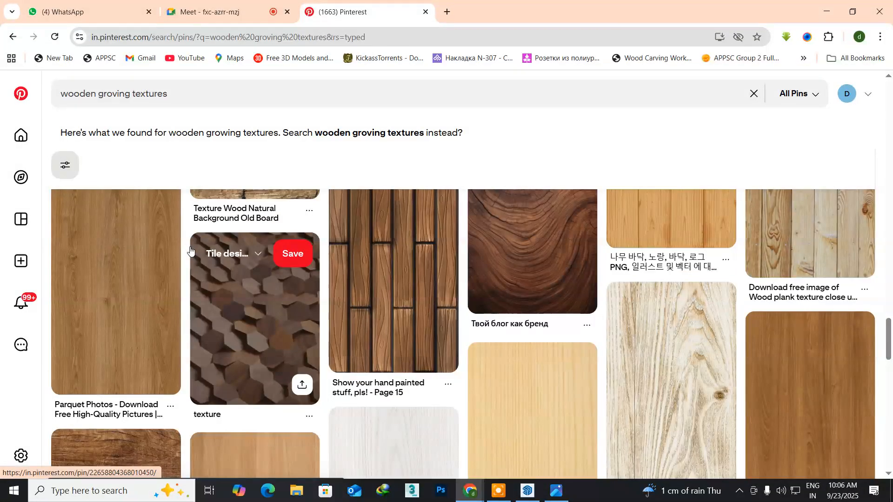
{"action": "scroll", "coordinate": [190, 251], "scroll_direction": "down", "scroll_amount": 5}
{"action": "scroll", "coordinate": [190, 251], "scroll_direction": "down", "scroll_amount": 5}
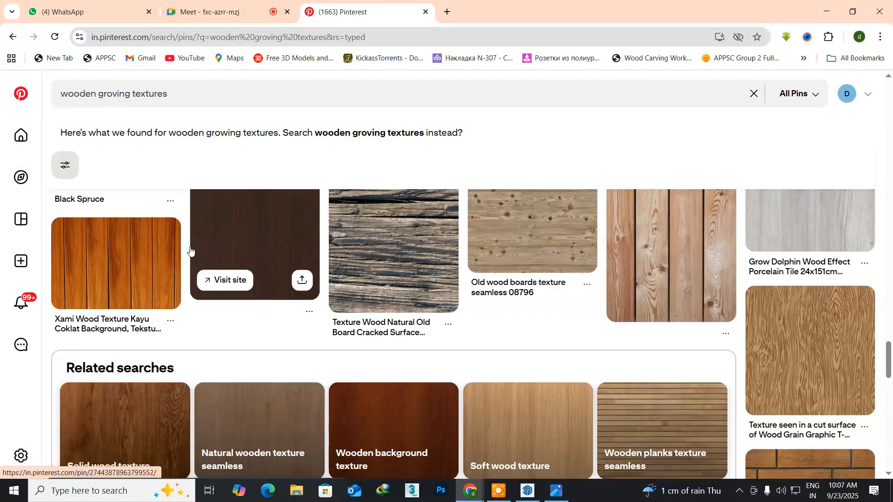
{"action": "scroll", "coordinate": [229, 207], "scroll_direction": "down", "scroll_amount": 5}
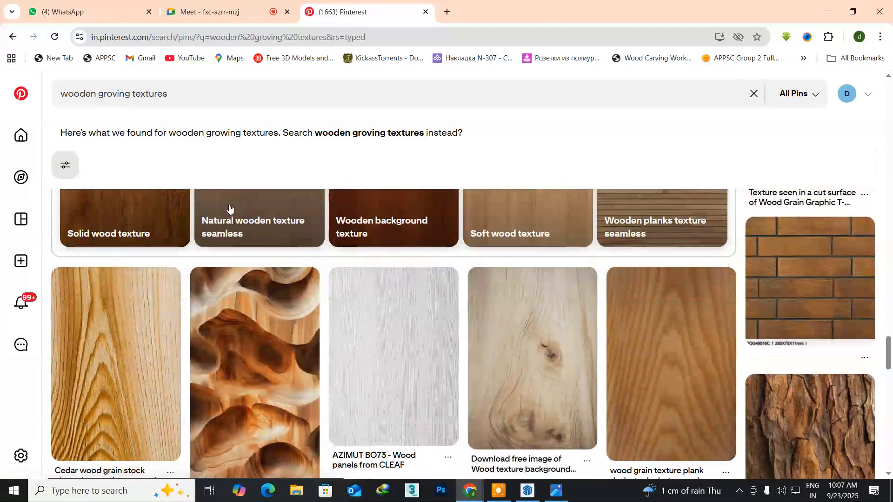
{"action": "scroll", "coordinate": [242, 278], "scroll_direction": "down", "scroll_amount": 4}
{"action": "scroll", "coordinate": [242, 278], "scroll_direction": "up", "scroll_amount": 3}
{"action": "scroll", "coordinate": [242, 278], "scroll_direction": "up", "scroll_amount": 1}
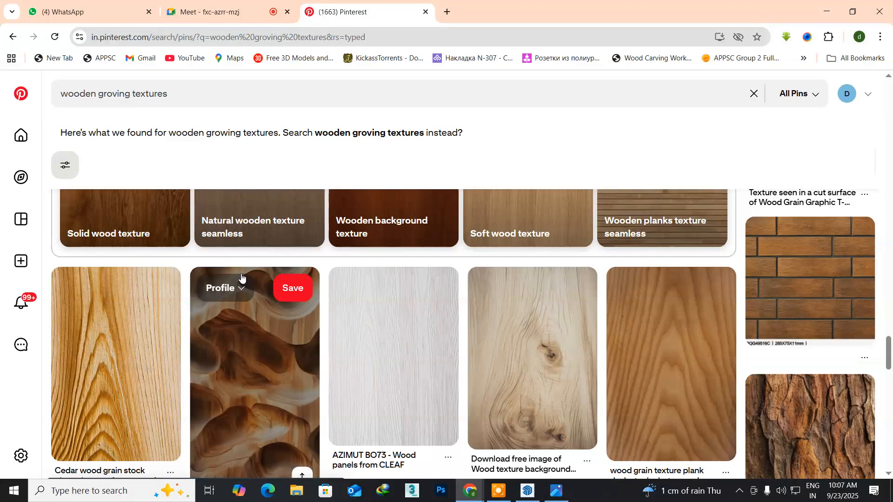
{"action": "scroll", "coordinate": [241, 278], "scroll_direction": "down", "scroll_amount": 8}
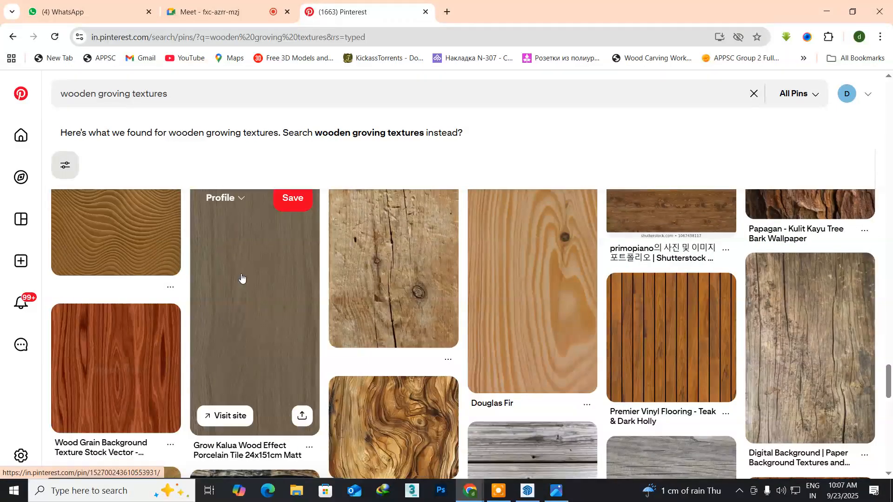
{"action": "scroll", "coordinate": [242, 278], "scroll_direction": "down", "scroll_amount": 3}
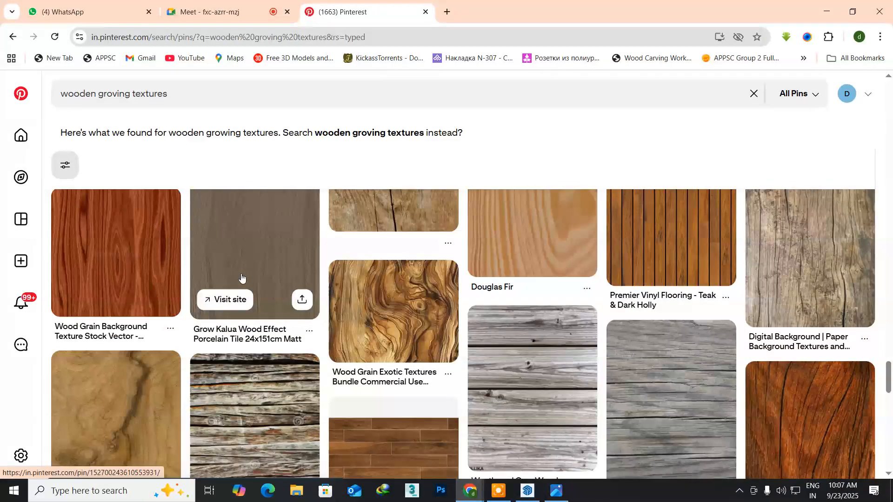
{"action": "scroll", "coordinate": [241, 278], "scroll_direction": "down", "scroll_amount": 6}
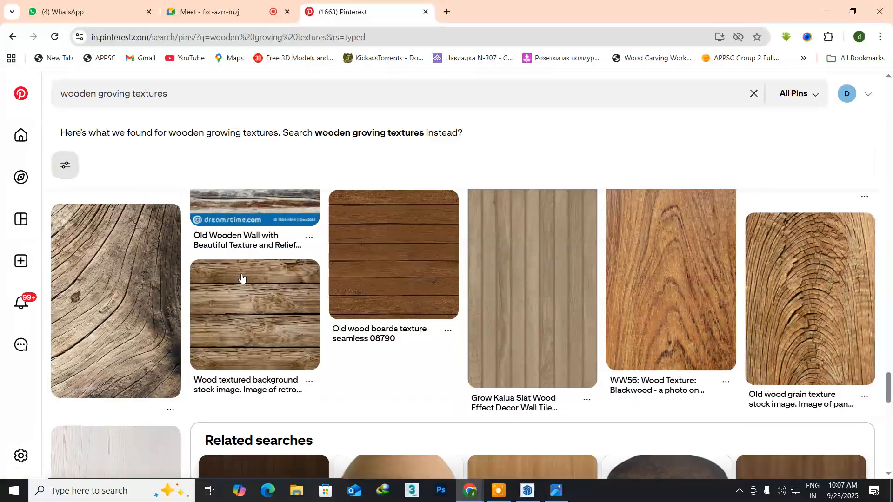
{"action": "scroll", "coordinate": [241, 277], "scroll_direction": "down", "scroll_amount": 5}
{"action": "scroll", "coordinate": [241, 278], "scroll_direction": "up", "scroll_amount": 6}
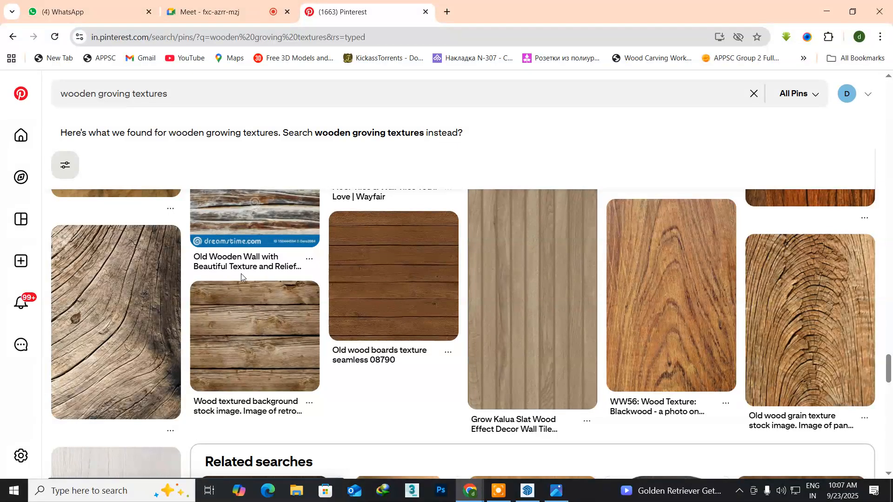
{"action": "scroll", "coordinate": [241, 275], "scroll_direction": "down", "scroll_amount": 6}
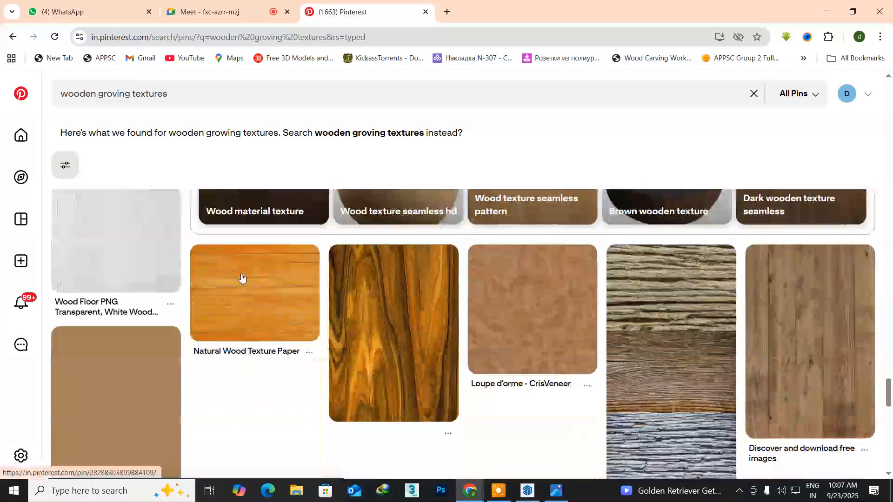
{"action": "scroll", "coordinate": [240, 277], "scroll_direction": "down", "scroll_amount": 5}
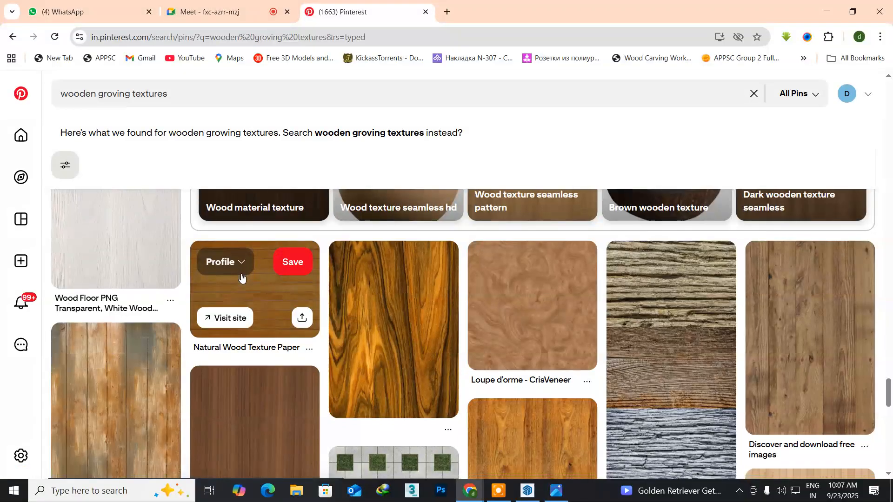
{"action": "scroll", "coordinate": [241, 278], "scroll_direction": "down", "scroll_amount": 3}
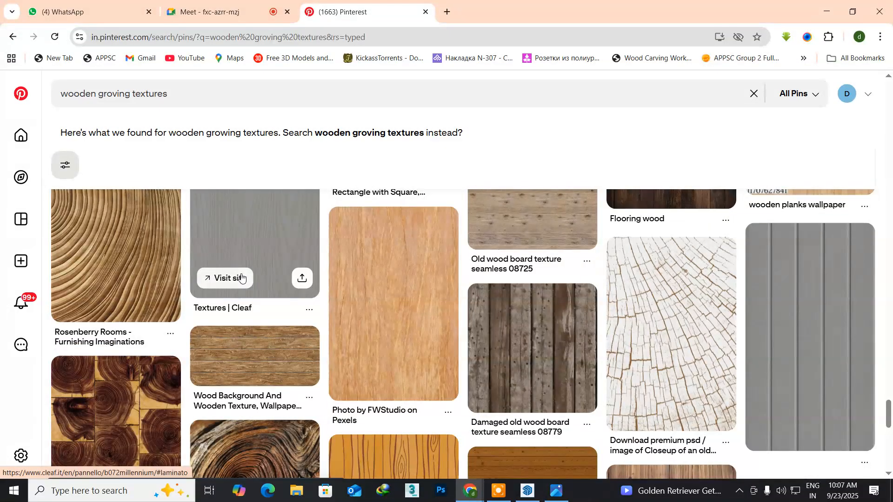
{"action": "scroll", "coordinate": [241, 277], "scroll_direction": "down", "scroll_amount": 6}
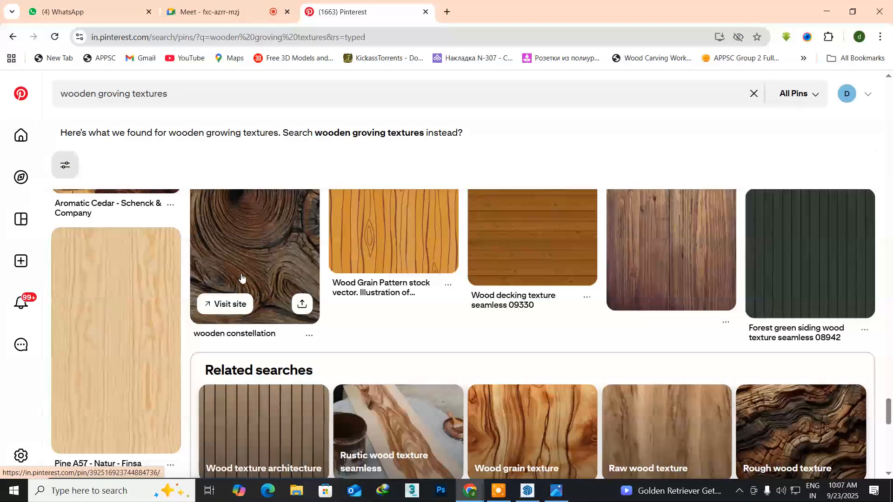
{"action": "scroll", "coordinate": [240, 278], "scroll_direction": "down", "scroll_amount": 5}
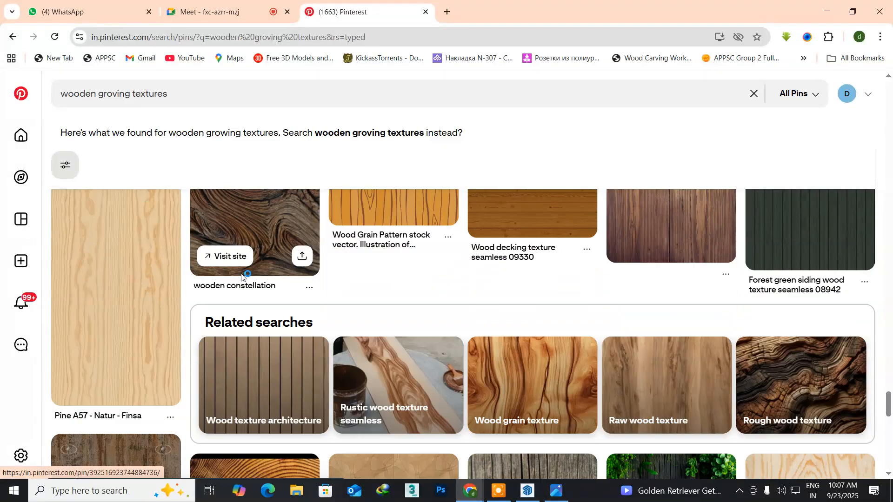
{"action": "scroll", "coordinate": [241, 277], "scroll_direction": "up", "scroll_amount": 1}
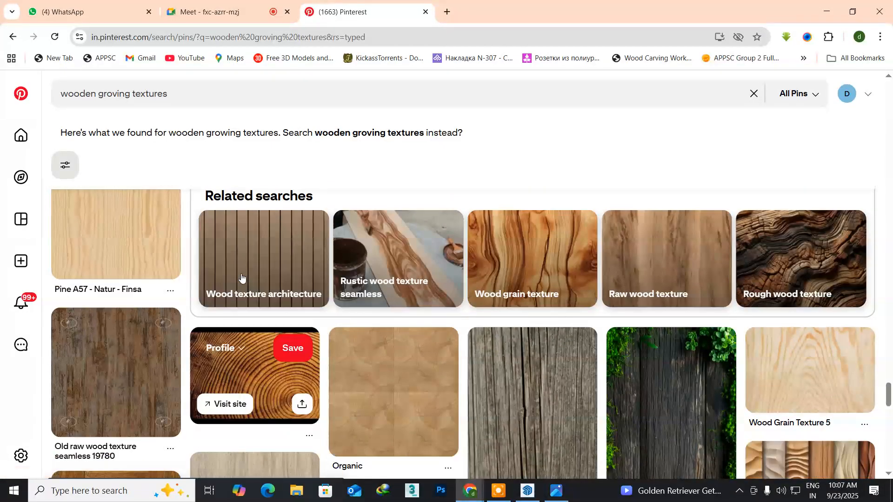
{"action": "scroll", "coordinate": [240, 277], "scroll_direction": "down", "scroll_amount": 7}
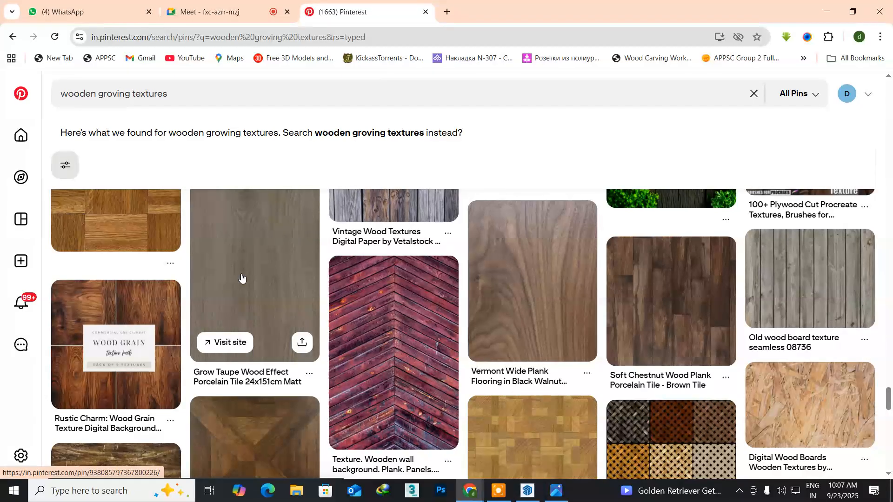
{"action": "scroll", "coordinate": [241, 278], "scroll_direction": "up", "scroll_amount": 2}
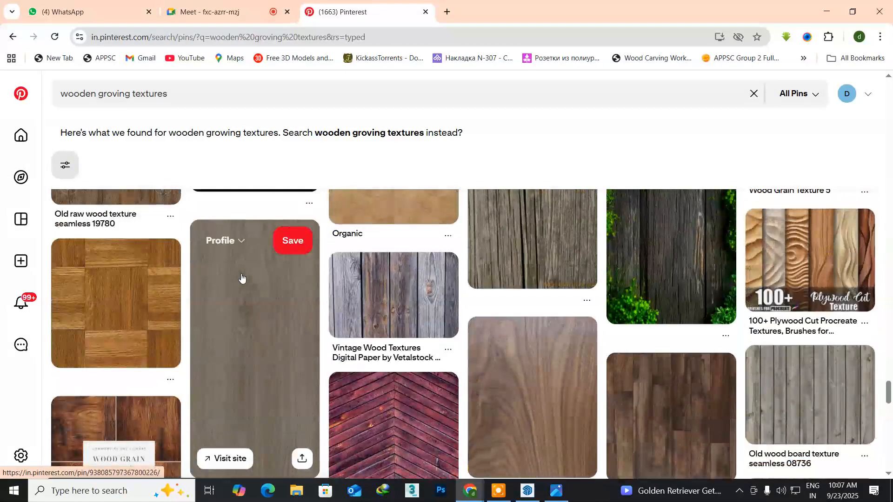
{"action": "scroll", "coordinate": [241, 277], "scroll_direction": "down", "scroll_amount": 6}
{"action": "scroll", "coordinate": [241, 278], "scroll_direction": "down", "scroll_amount": 3}
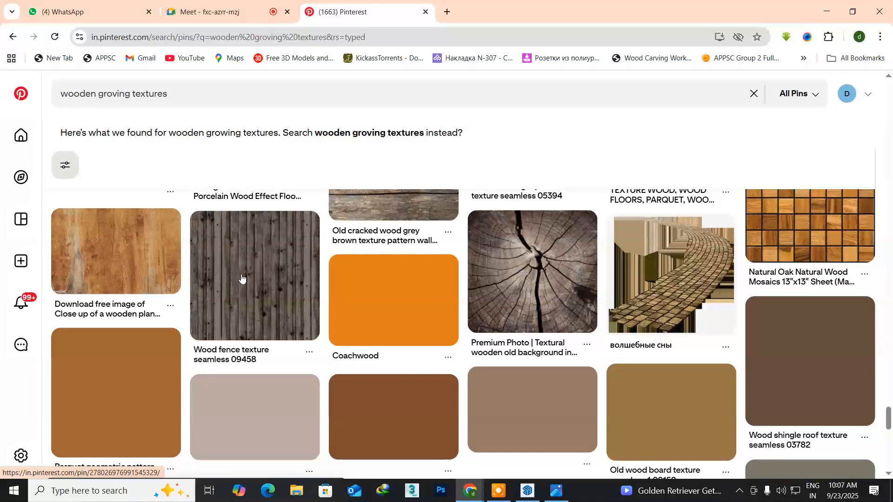
{"action": "scroll", "coordinate": [241, 277], "scroll_direction": "down", "scroll_amount": 5}
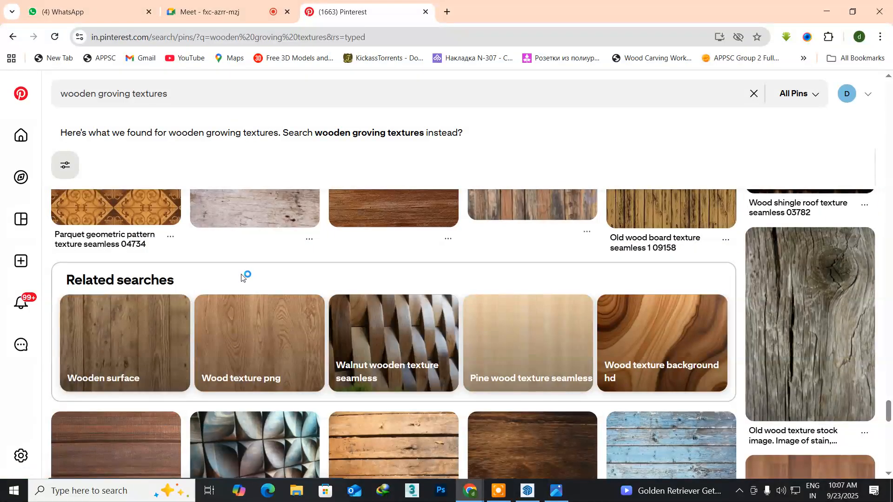
{"action": "scroll", "coordinate": [240, 278], "scroll_direction": "down", "scroll_amount": 5}
{"action": "scroll", "coordinate": [241, 278], "scroll_direction": "up", "scroll_amount": 2}
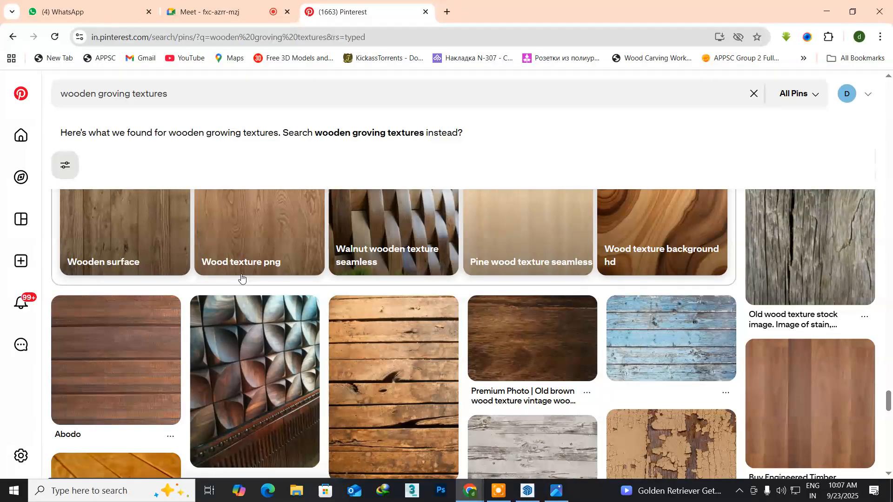
- Open the "Abodo" pin showing reddish-brown horizontal timber planks
{"action": "mouse_move", "coordinate": [117, 316]}
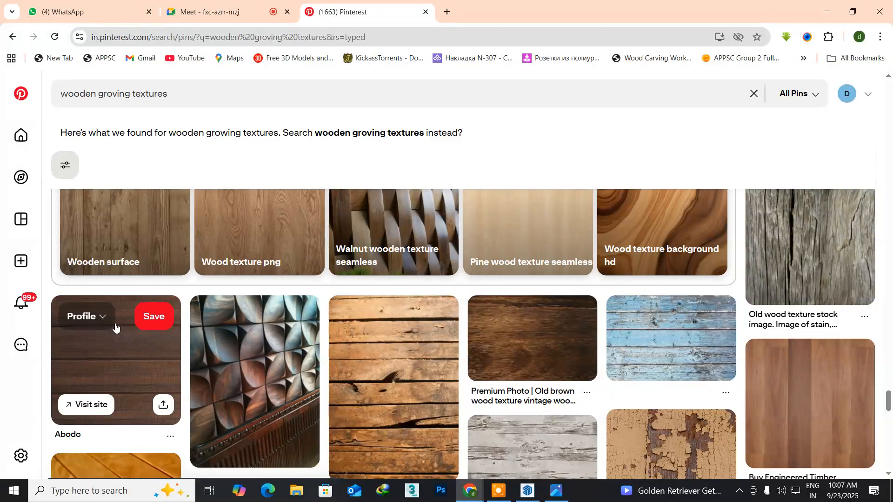
{"action": "left_click", "coordinate": [162, 405]}
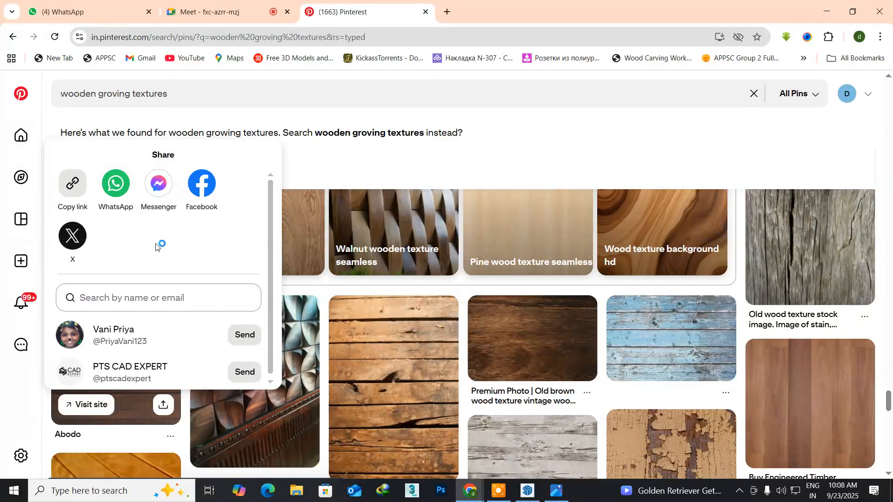
{"action": "left_click", "coordinate": [189, 421]}
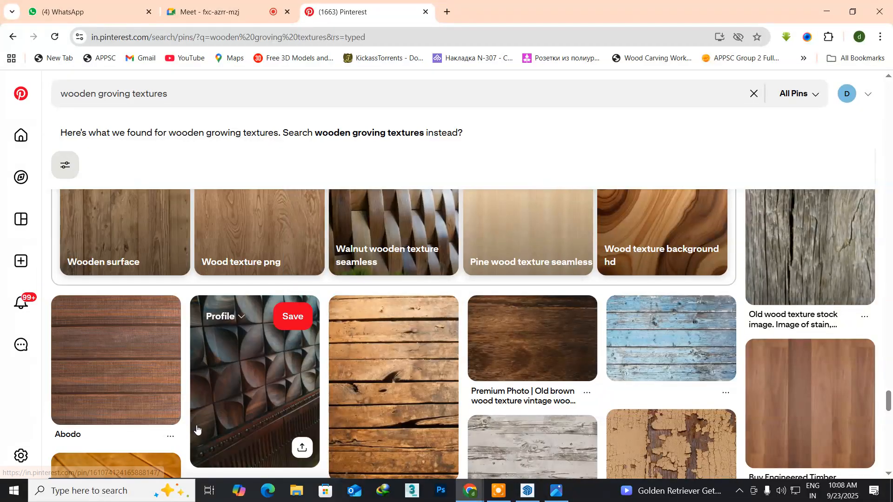
{"action": "left_click", "coordinate": [116, 357]}
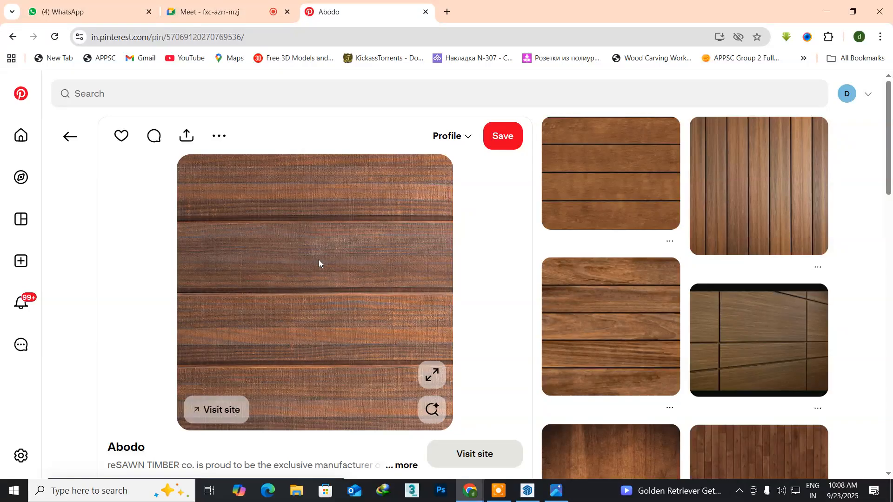
- Browse the pins related to the Abodo planks and open the reddish horizontal boards with dark grooves
{"action": "scroll", "coordinate": [504, 301], "scroll_direction": "down", "scroll_amount": 8}
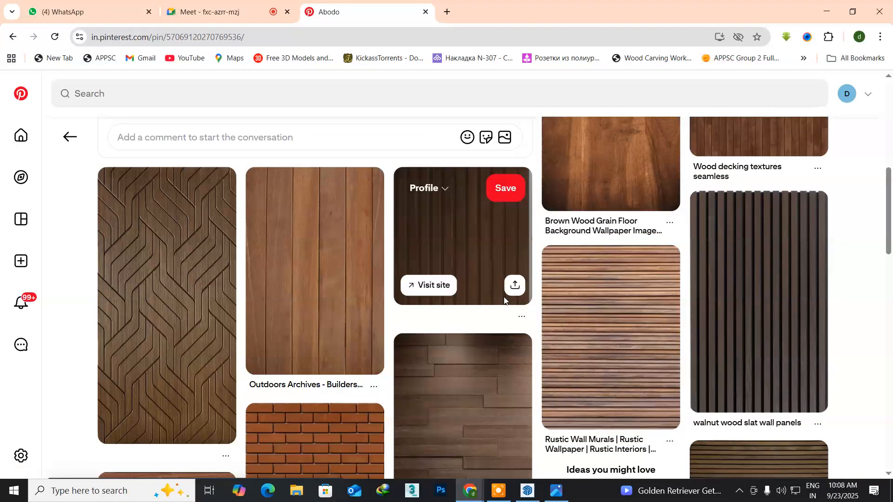
{"action": "scroll", "coordinate": [505, 300], "scroll_direction": "down", "scroll_amount": 2}
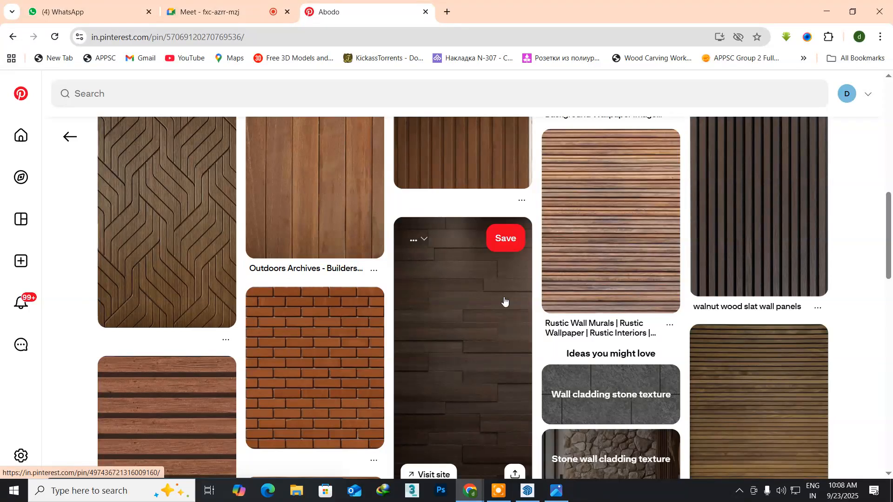
{"action": "scroll", "coordinate": [321, 309], "scroll_direction": "down", "scroll_amount": 3}
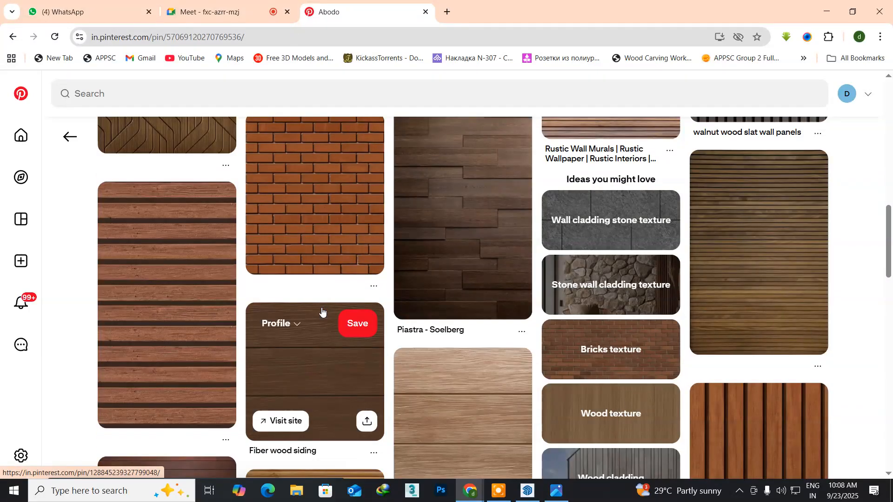
{"action": "left_click", "coordinate": [174, 302]}
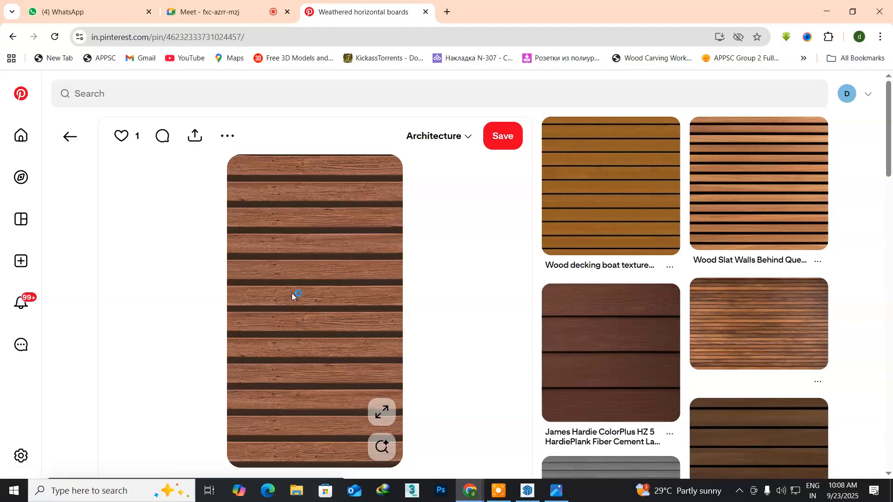
{"action": "scroll", "coordinate": [291, 293], "scroll_direction": "down", "scroll_amount": 8}
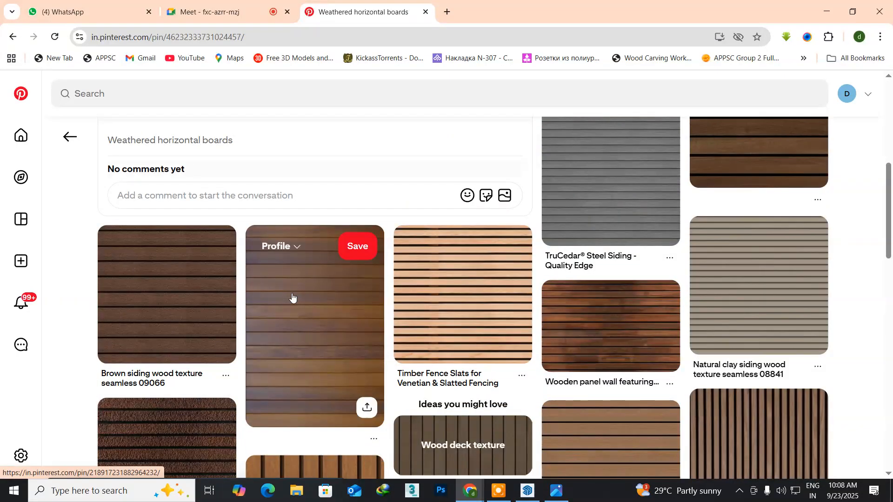
{"action": "scroll", "coordinate": [292, 297], "scroll_direction": "up", "scroll_amount": 8}
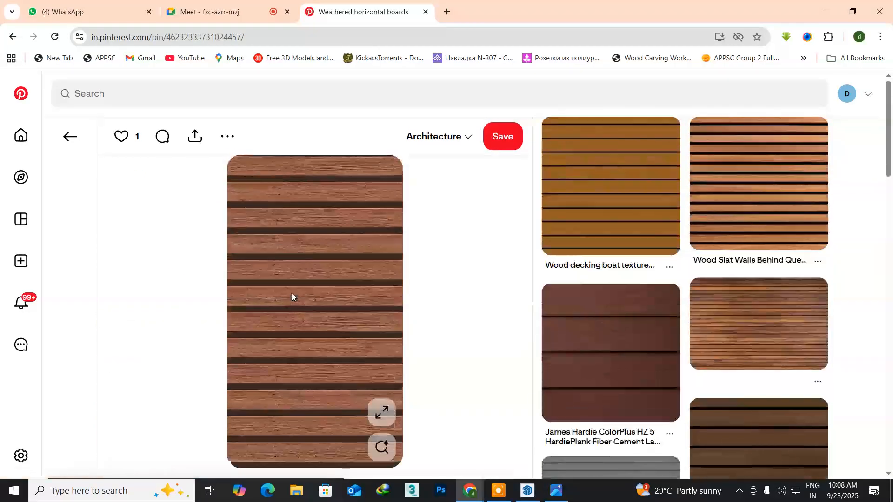
{"action": "right_click", "coordinate": [291, 240]}
{"action": "left_click", "coordinate": [314, 272]}
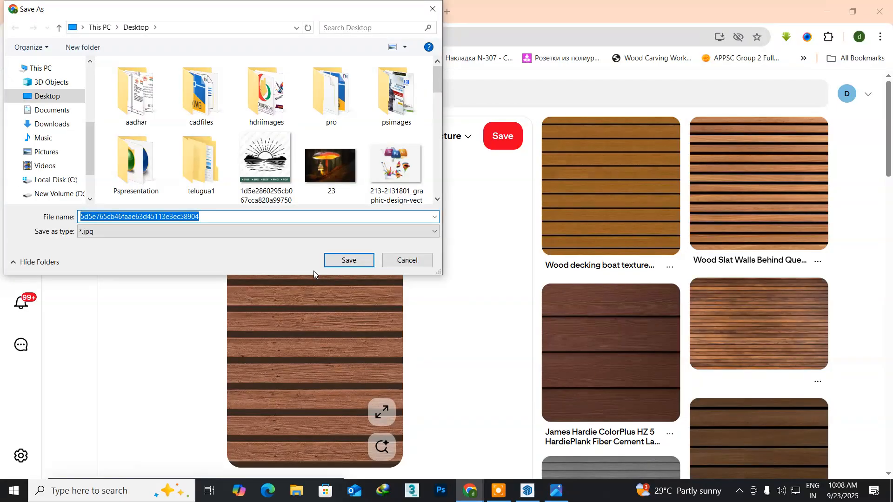
{"action": "left_click", "coordinate": [401, 263]}
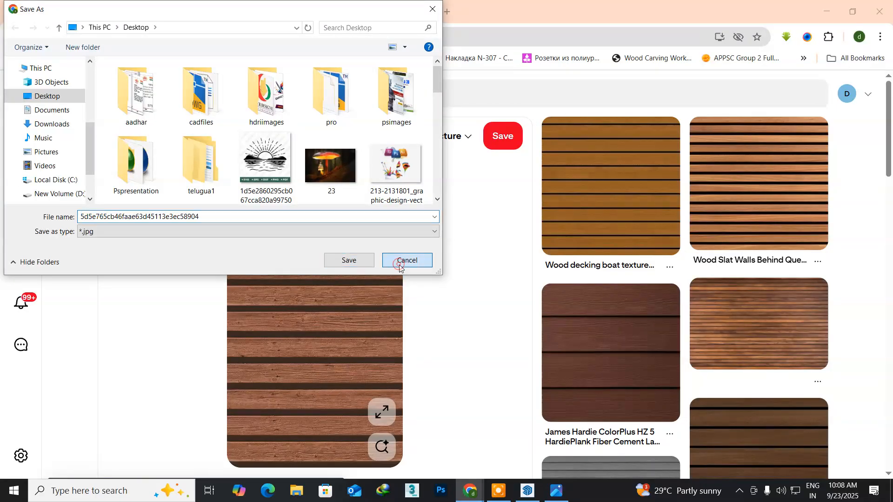
- Look through the pins related to the weathered horizontal boards for a better grooved plank texture
{"action": "scroll", "coordinate": [430, 329], "scroll_direction": "down", "scroll_amount": 10}
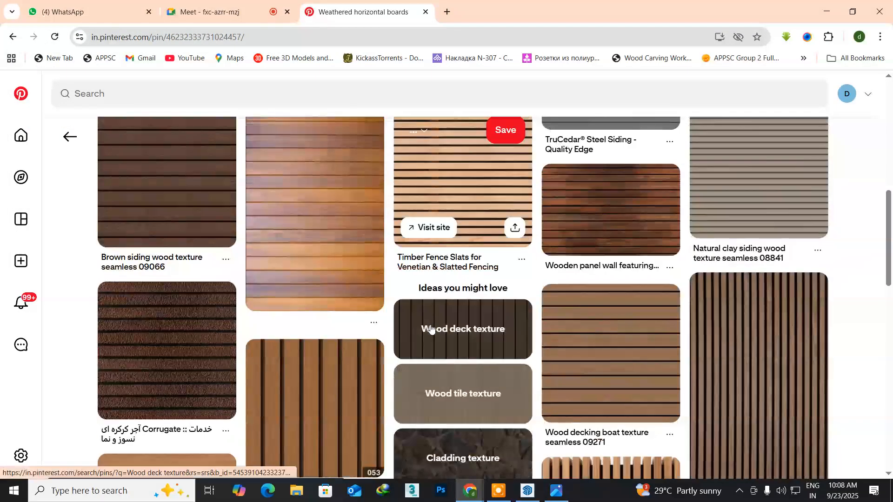
{"action": "scroll", "coordinate": [430, 328], "scroll_direction": "down", "scroll_amount": 4}
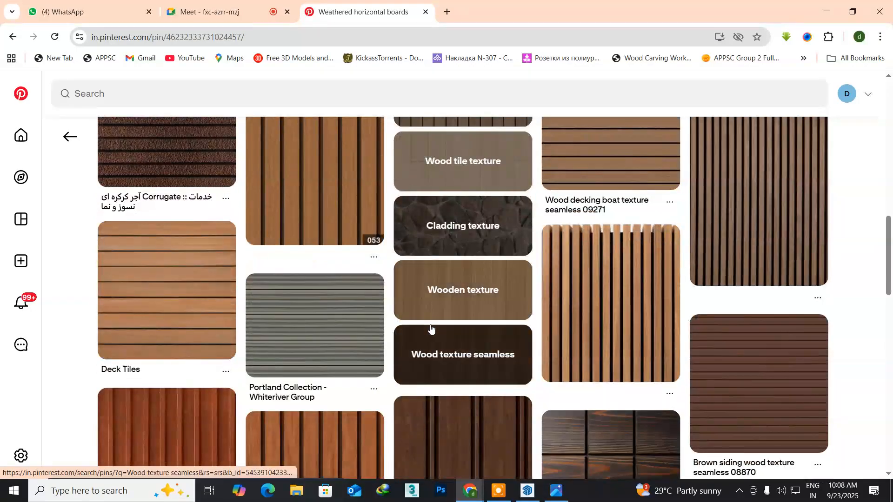
{"action": "scroll", "coordinate": [430, 328], "scroll_direction": "down", "scroll_amount": 5}
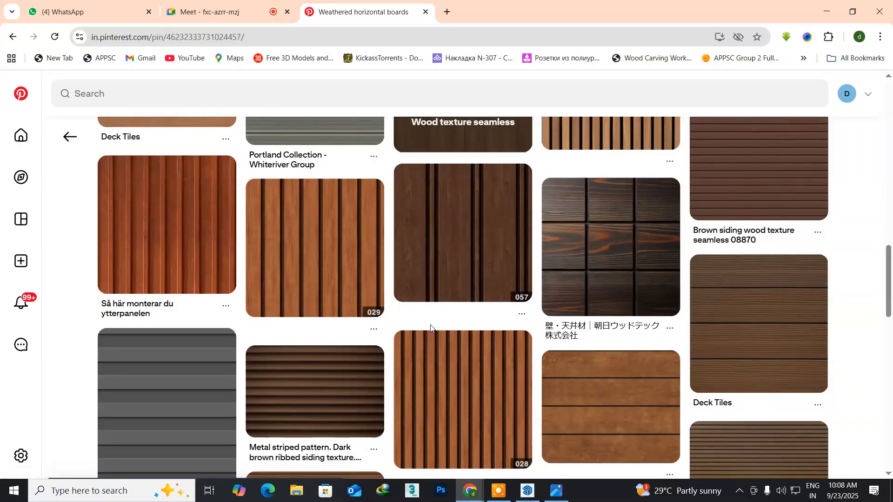
{"action": "scroll", "coordinate": [431, 328], "scroll_direction": "down", "scroll_amount": 5}
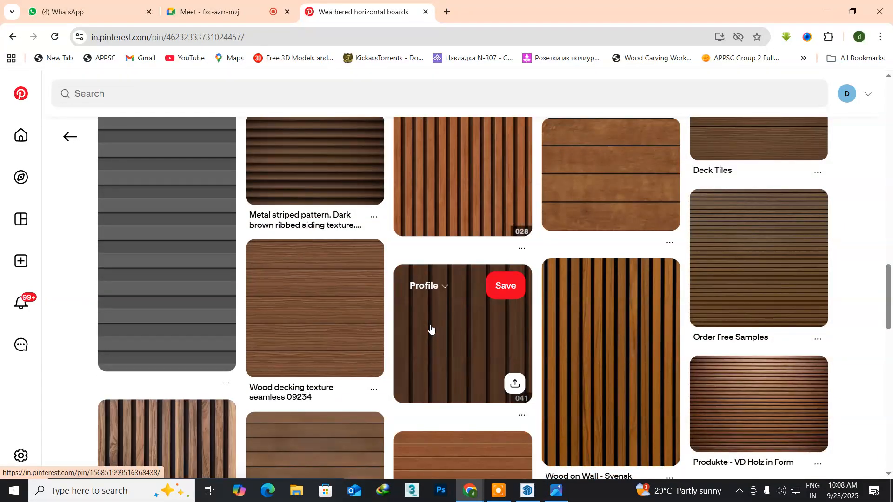
{"action": "scroll", "coordinate": [431, 328], "scroll_direction": "down", "scroll_amount": 3}
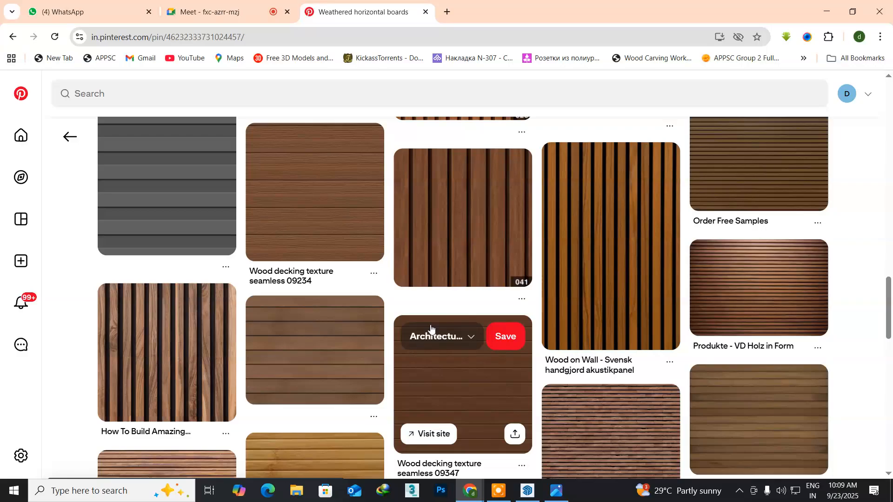
{"action": "scroll", "coordinate": [431, 328], "scroll_direction": "down", "scroll_amount": 6}
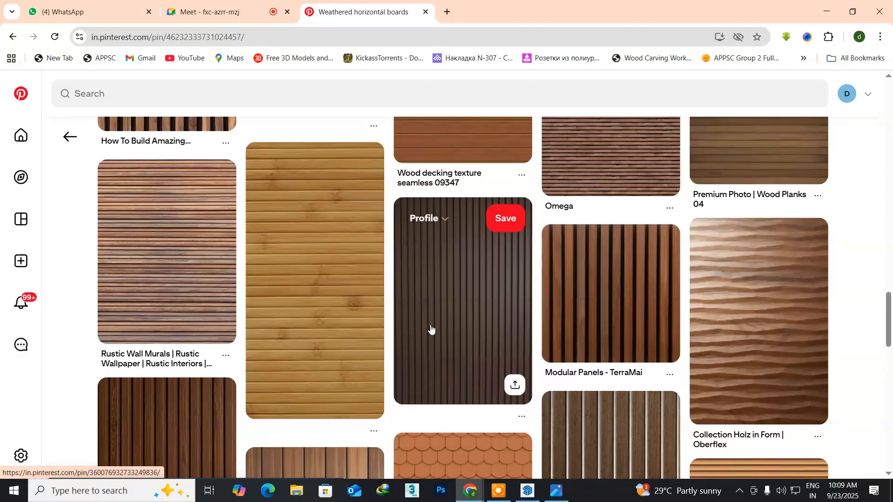
{"action": "scroll", "coordinate": [431, 329], "scroll_direction": "down", "scroll_amount": 5}
{"action": "scroll", "coordinate": [430, 329], "scroll_direction": "down", "scroll_amount": 5}
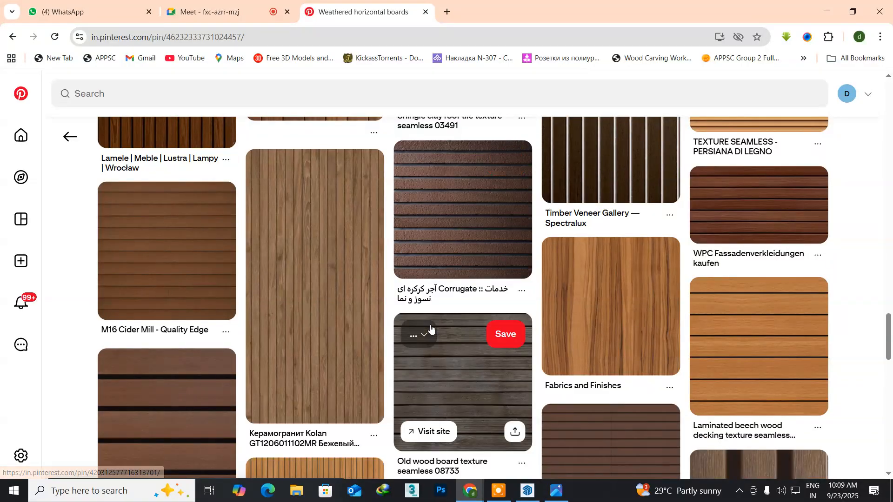
{"action": "scroll", "coordinate": [431, 328], "scroll_direction": "down", "scroll_amount": 3}
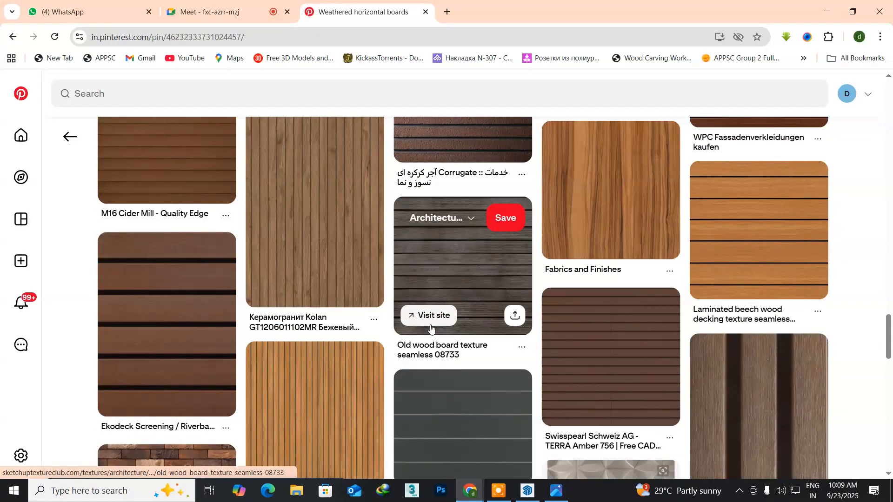
{"action": "scroll", "coordinate": [431, 328], "scroll_direction": "down", "scroll_amount": 6}
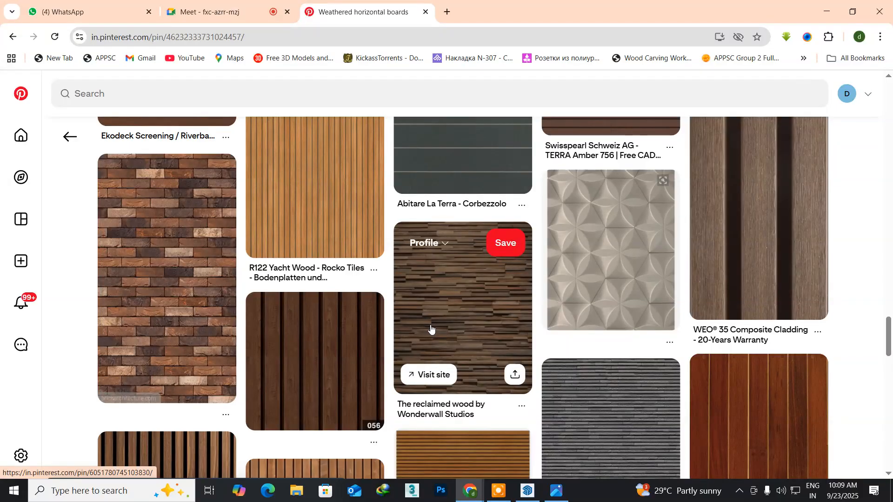
{"action": "scroll", "coordinate": [430, 328], "scroll_direction": "down", "scroll_amount": 5}
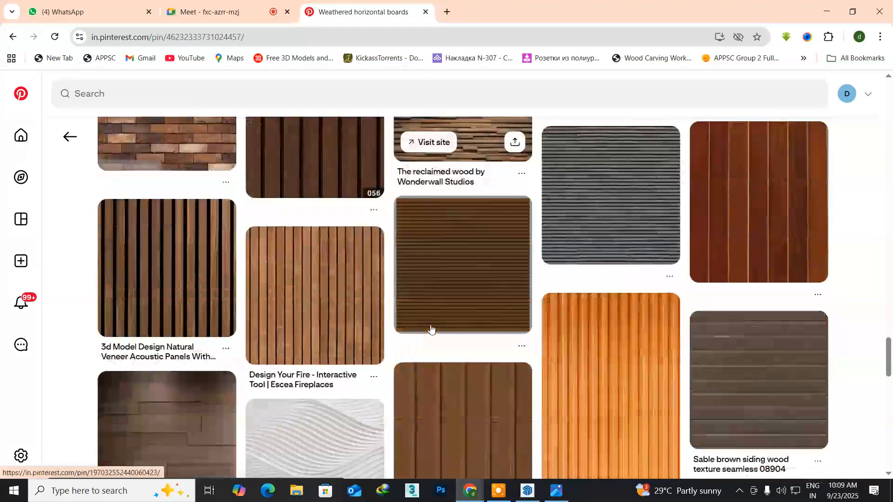
{"action": "scroll", "coordinate": [431, 325], "scroll_direction": "down", "scroll_amount": 5}
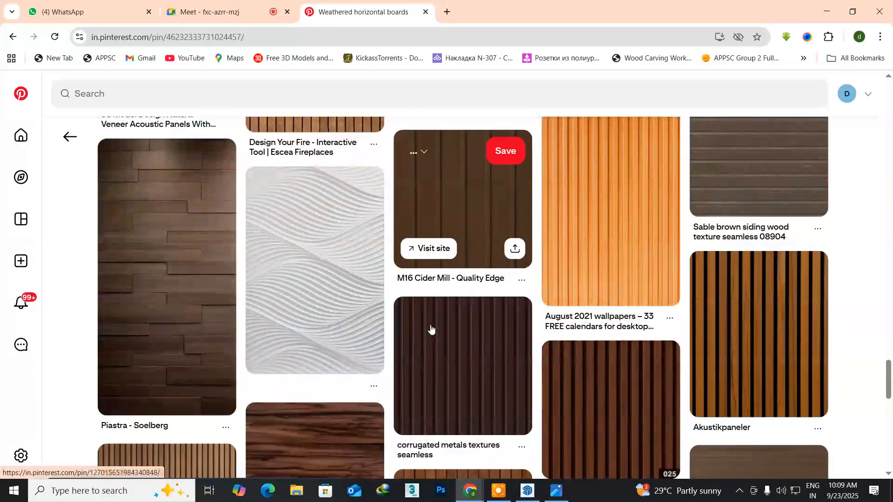
{"action": "scroll", "coordinate": [430, 328], "scroll_direction": "down", "scroll_amount": 5}
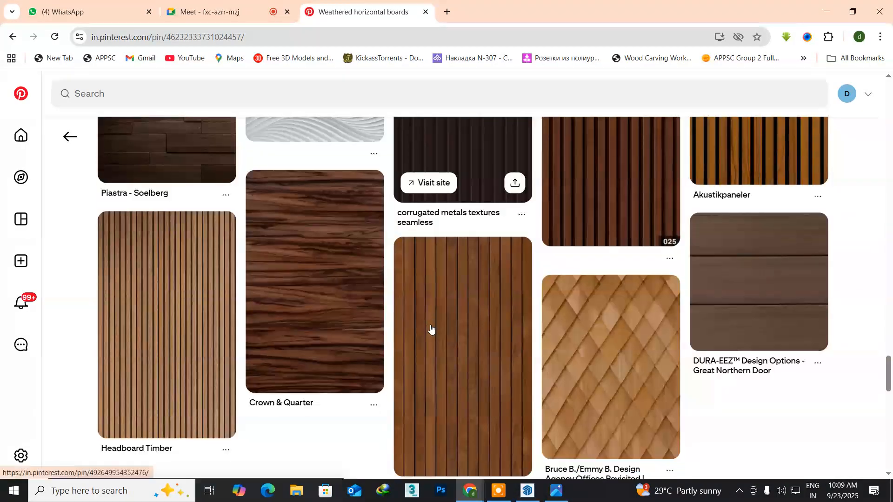
{"action": "scroll", "coordinate": [431, 328], "scroll_direction": "down", "scroll_amount": 5}
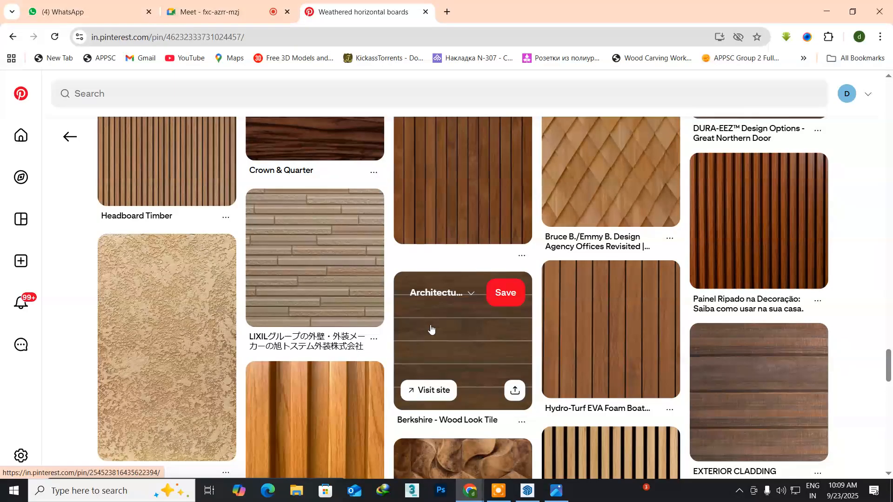
{"action": "scroll", "coordinate": [430, 329], "scroll_direction": "down", "scroll_amount": 6}
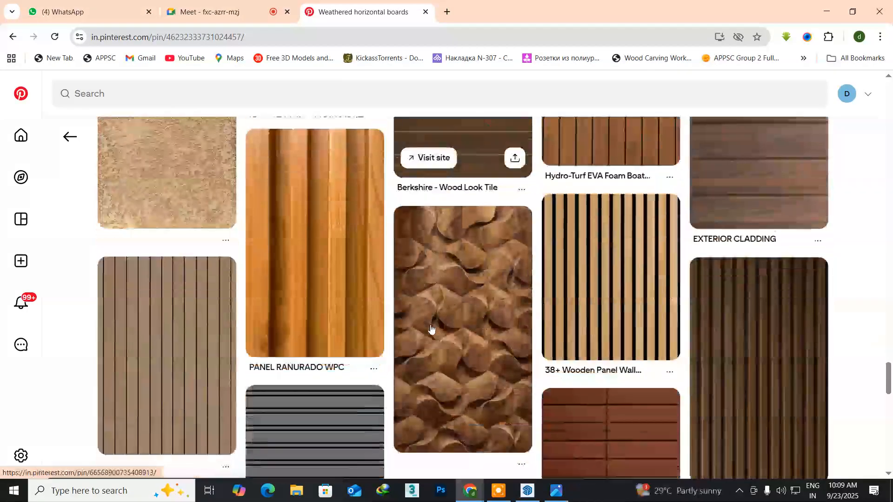
{"action": "scroll", "coordinate": [430, 329], "scroll_direction": "down", "scroll_amount": 5}
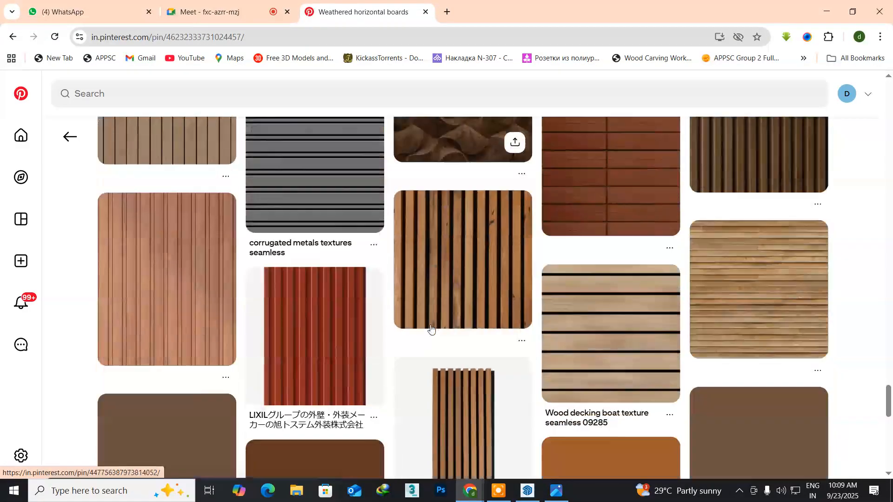
{"action": "scroll", "coordinate": [431, 329], "scroll_direction": "down", "scroll_amount": 6}
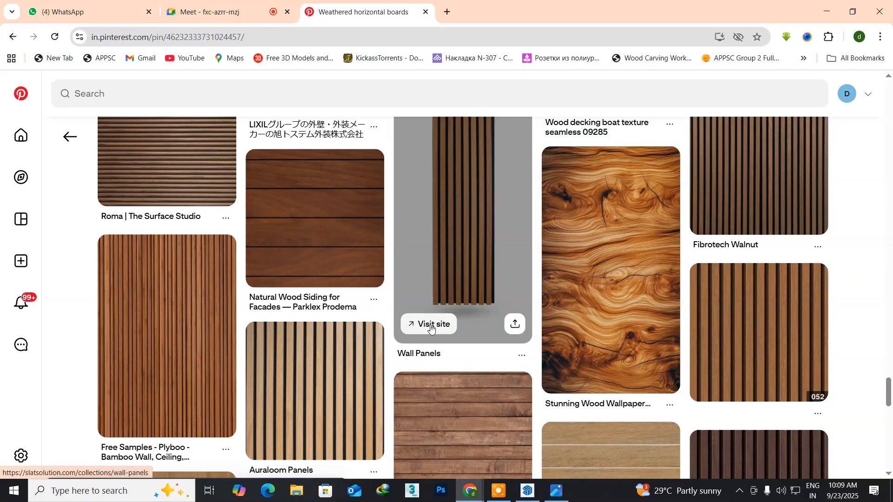
- Open the "Natural Wood Siding for Facades — Parklex Prodema" pin and save its image to the Desktop as a JPG
{"action": "left_click", "coordinate": [328, 235]}
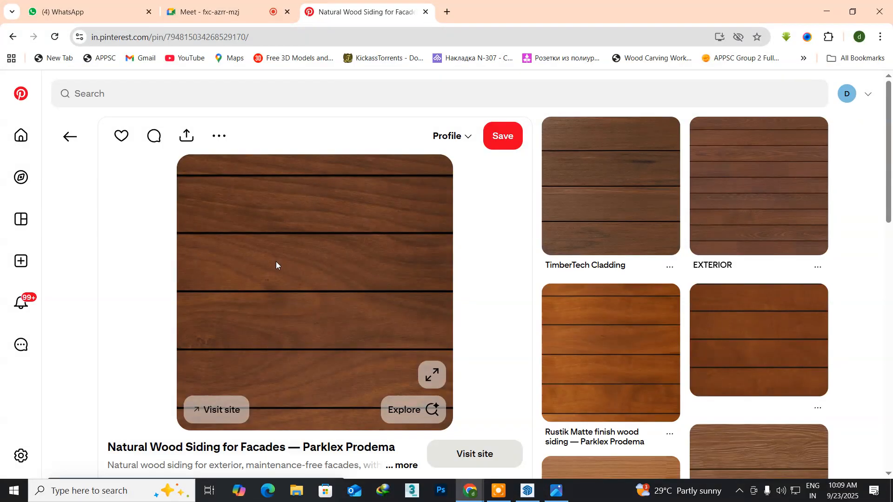
{"action": "right_click", "coordinate": [277, 262]}
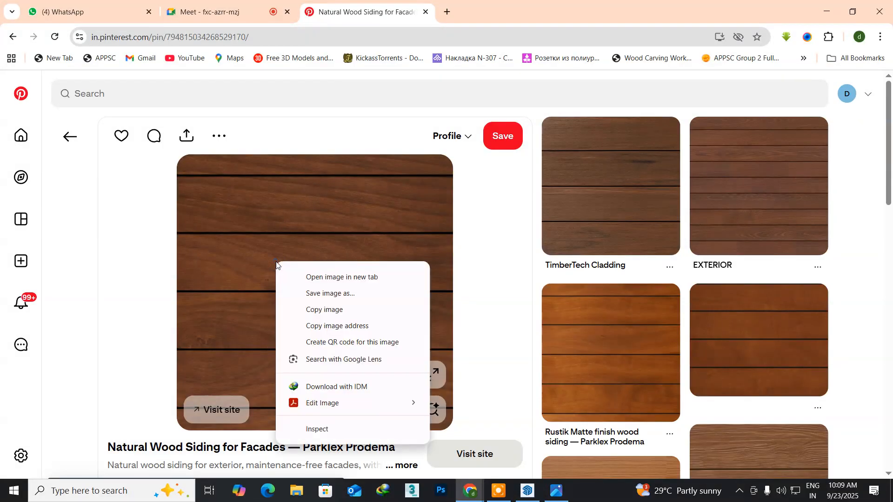
{"action": "left_click", "coordinate": [303, 292]}
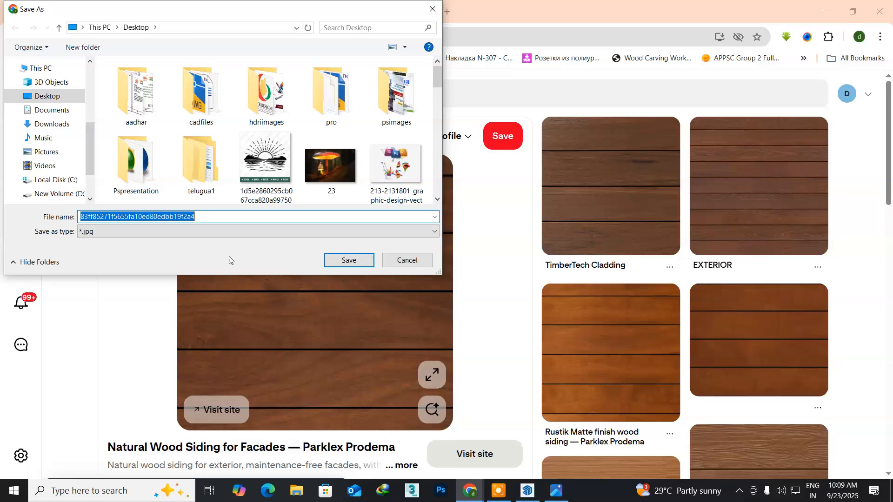
{"action": "left_click", "coordinate": [337, 263]}
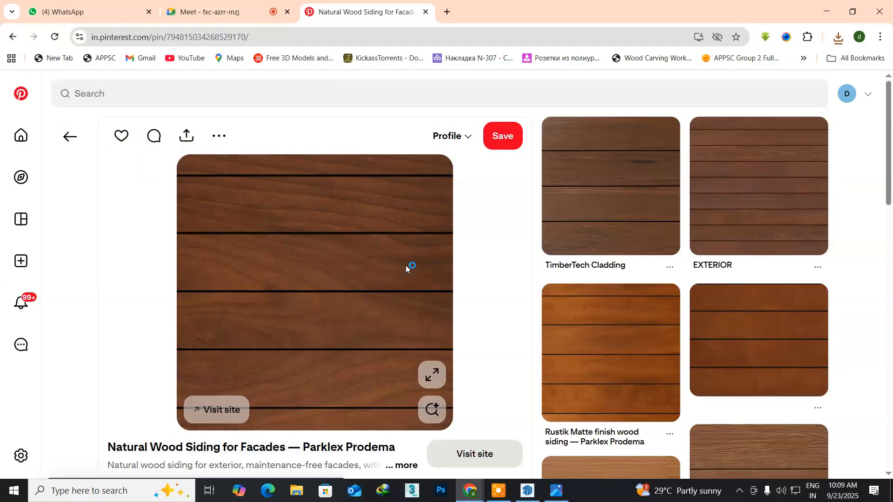
- Switch to the house model in SketchUp and open the V-Ray Asset Editor
{"action": "left_click", "coordinate": [826, 12]}
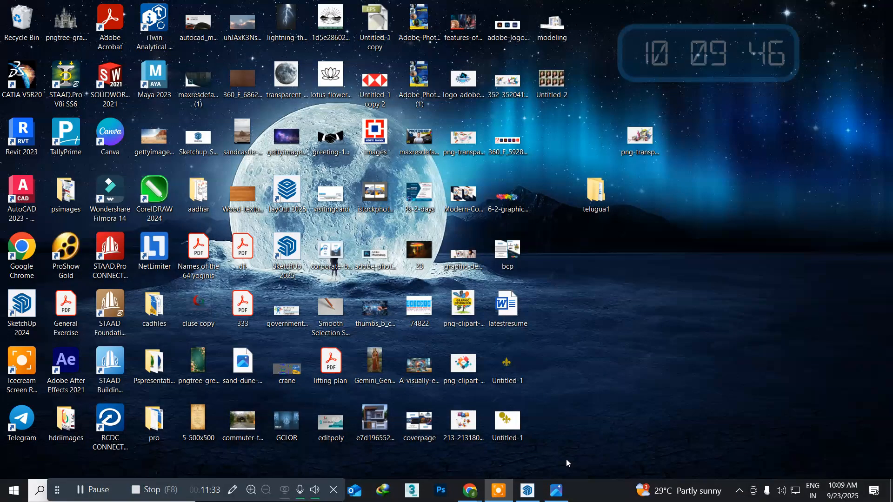
{"action": "left_click", "coordinate": [527, 491]}
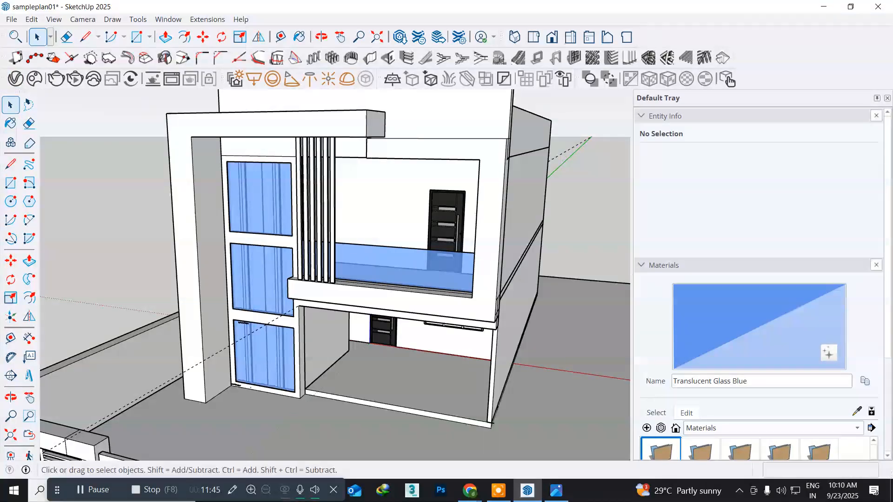
{"action": "left_click", "coordinate": [14, 80]}
{"action": "left_click", "coordinate": [14, 79]}
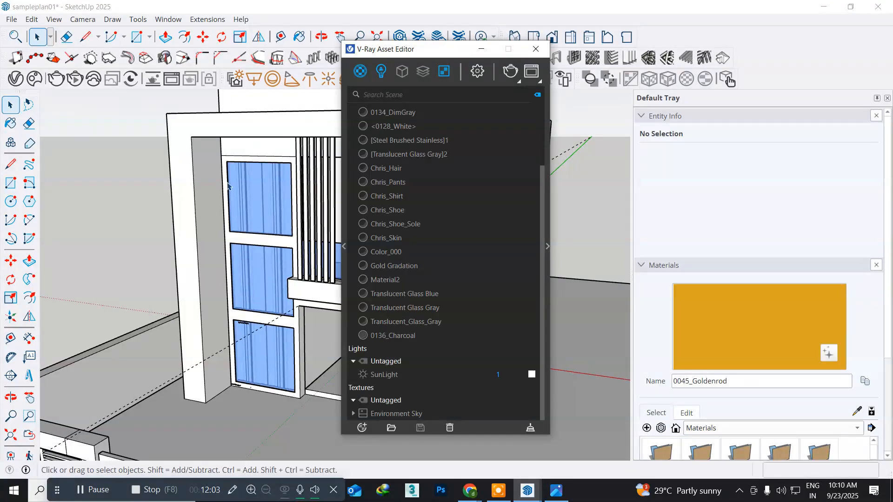
- Create a new V-Ray material of the Generic type in the scene's material list
{"action": "left_click", "coordinate": [360, 73]}
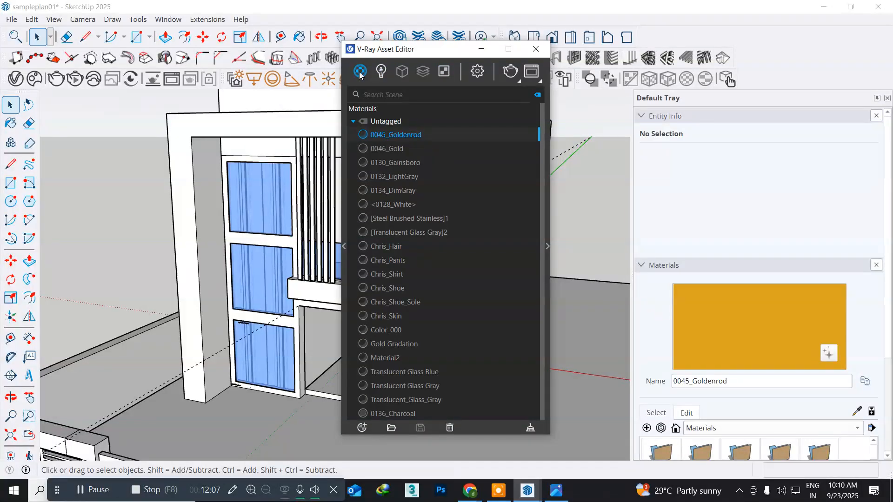
{"action": "mouse_move", "coordinate": [360, 73]}
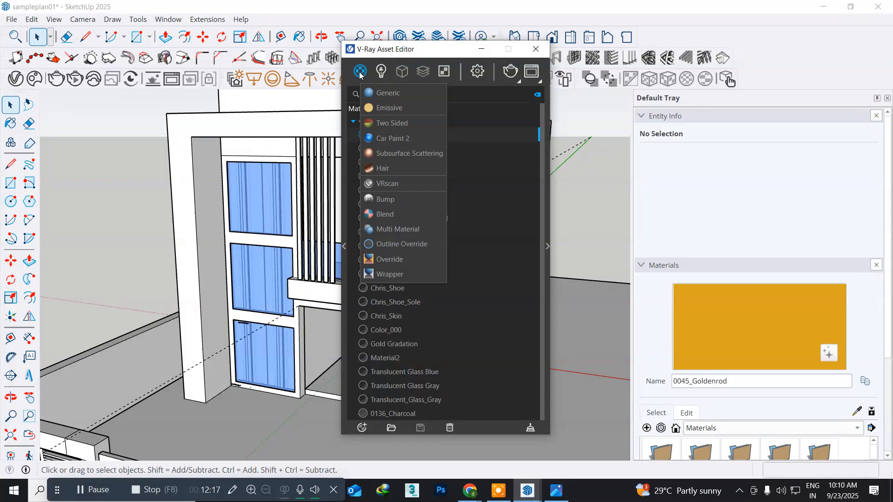
{"action": "left_click", "coordinate": [385, 95]}
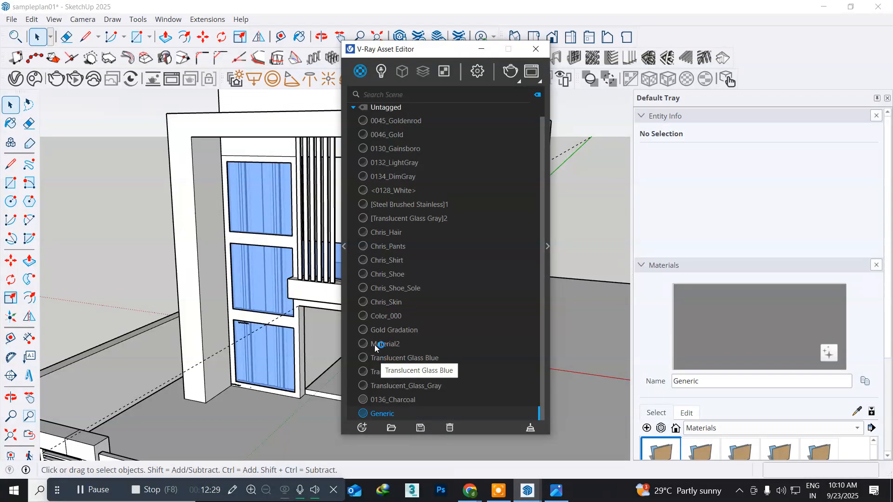
{"action": "right_click", "coordinate": [359, 73]}
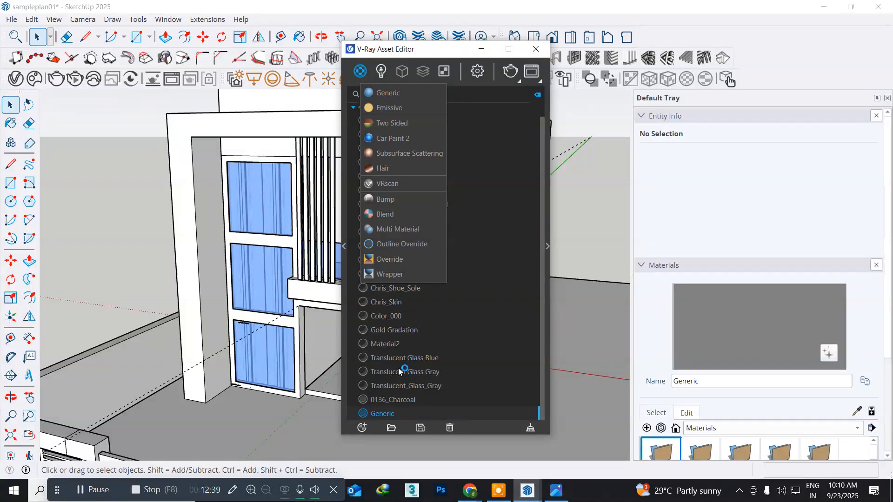
- Rename the new Generic material as woodengrooving
{"action": "left_click", "coordinate": [382, 414]}
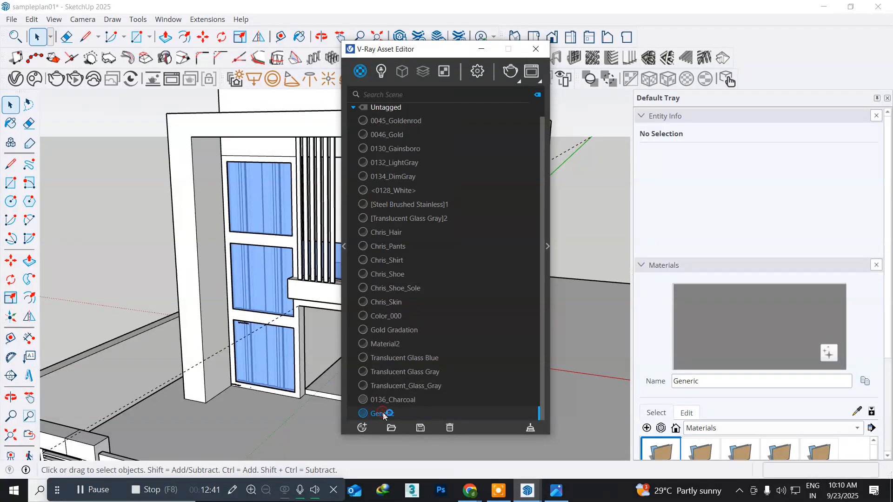
{"action": "right_click", "coordinate": [383, 415]}
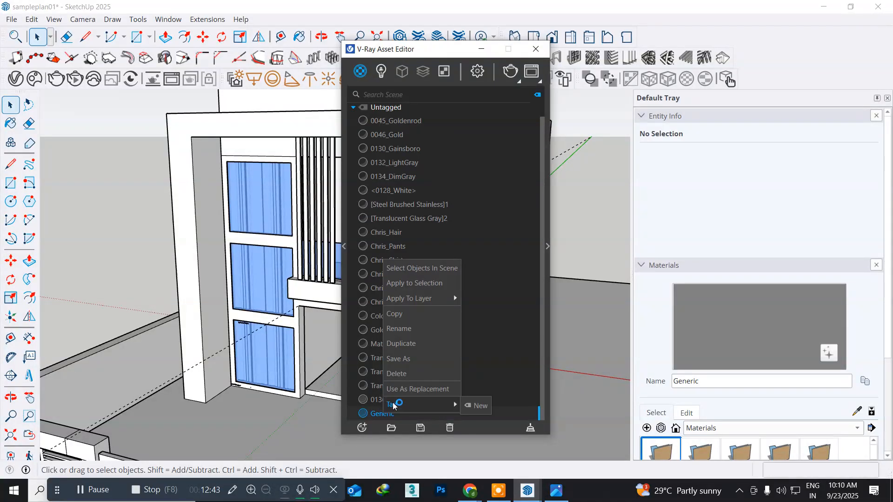
{"action": "left_click", "coordinate": [417, 332]}
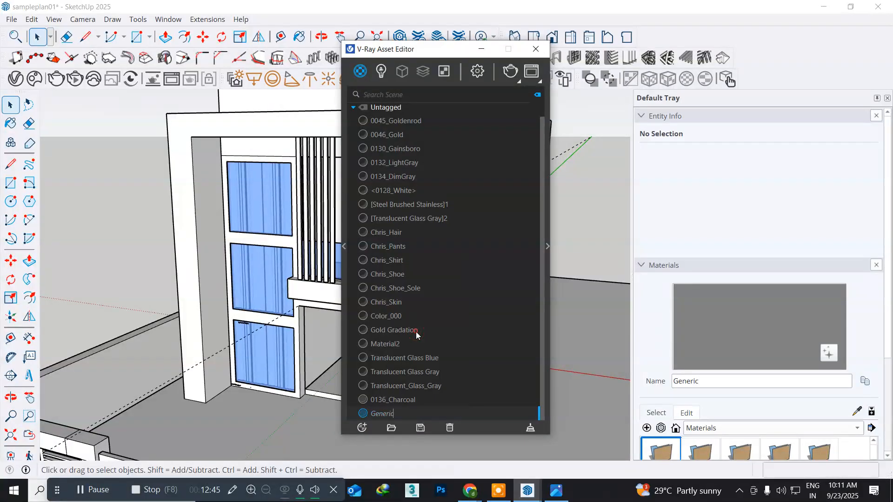
{"action": "left_click_drag", "start_coordinate": [413, 416], "coordinate": [346, 416]}
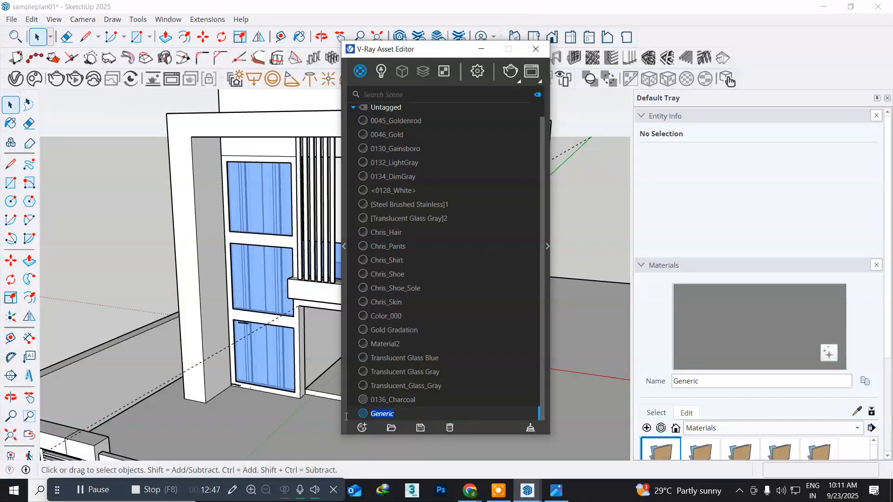
{"action": "type", "text": "woodengrooving"}
{"action": "key", "text": "Return"}
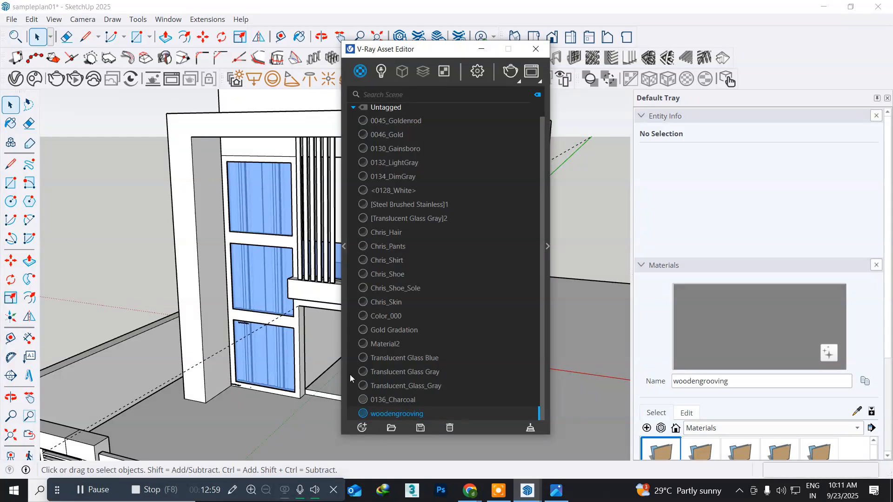
- Assign the saved wood siding image 83ff85271f5655fa10ed80edbb19f2a4 from the Desktop as the bitmap for woodengrooving's diffuse colour
{"action": "left_click", "coordinate": [546, 247]}
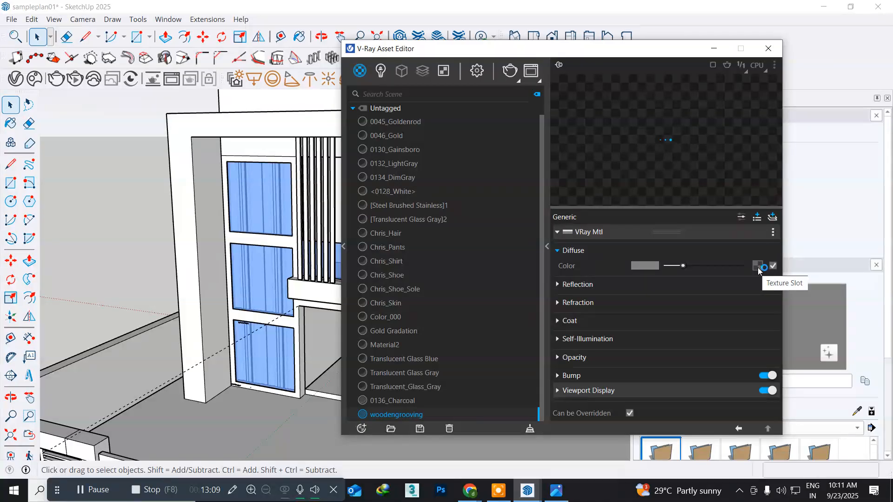
{"action": "left_click", "coordinate": [757, 266]}
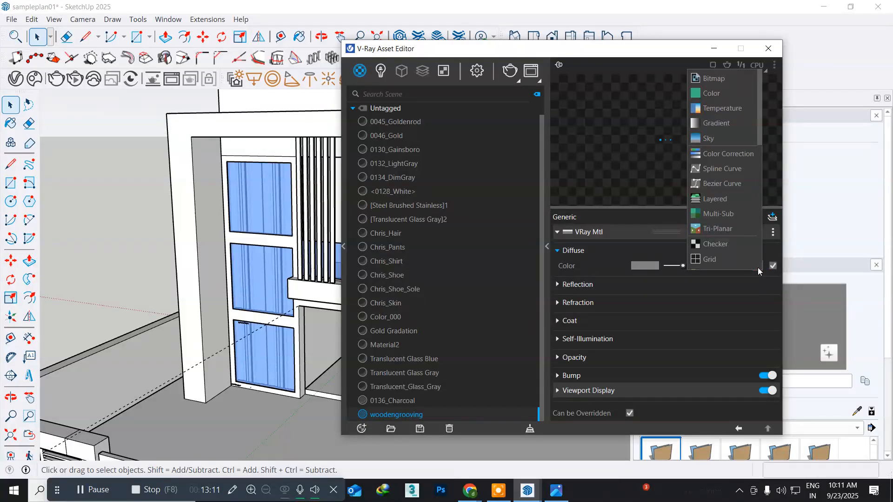
{"action": "left_click", "coordinate": [738, 78]}
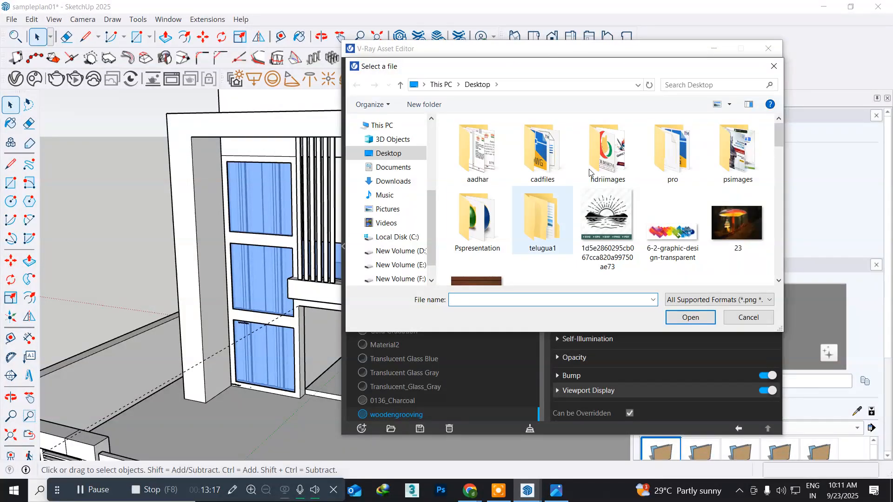
{"action": "left_click_drag", "start_coordinate": [520, 75], "coordinate": [237, 40]}
{"action": "scroll", "coordinate": [260, 182], "scroll_direction": "down", "scroll_amount": 3}
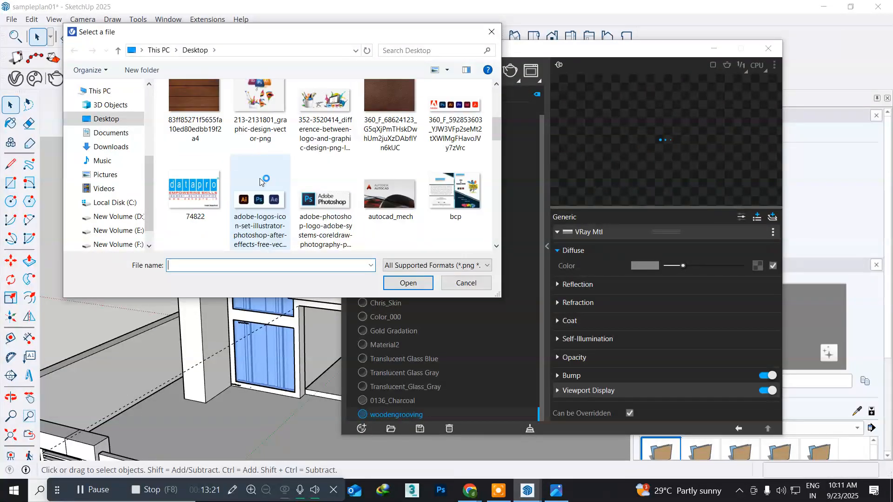
{"action": "left_click", "coordinate": [185, 97]}
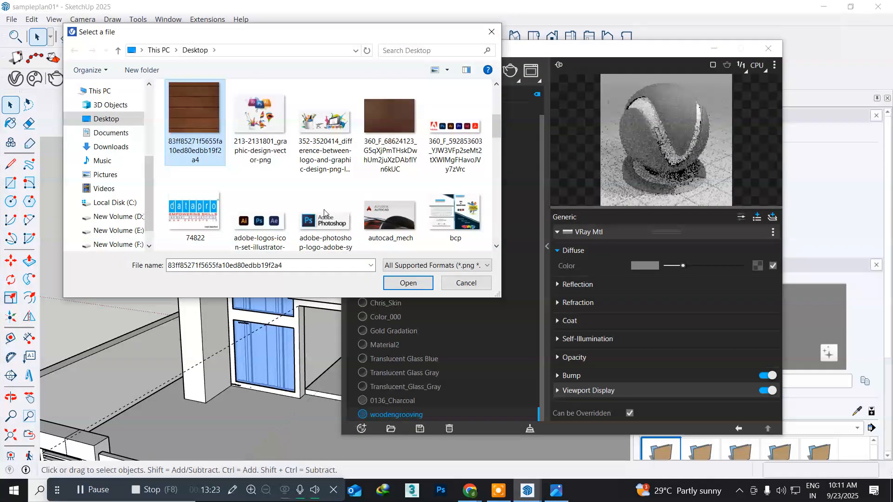
{"action": "left_click", "coordinate": [406, 282]}
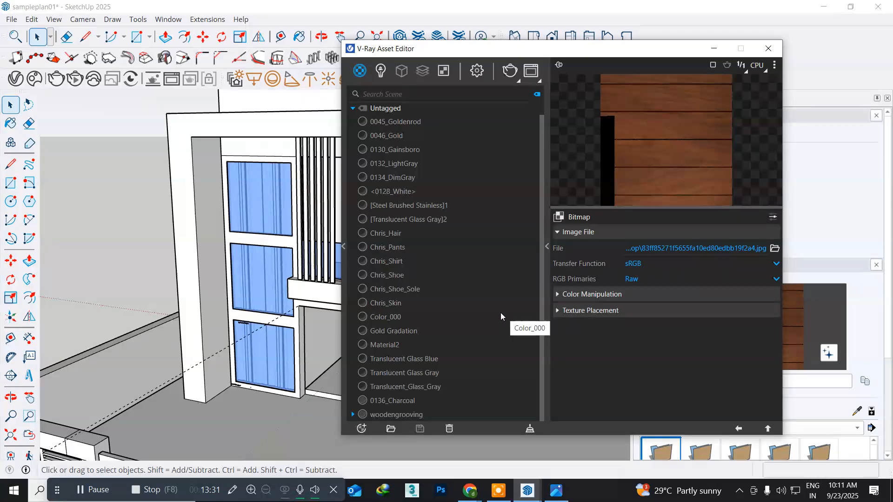
{"action": "left_click", "coordinate": [737, 427]}
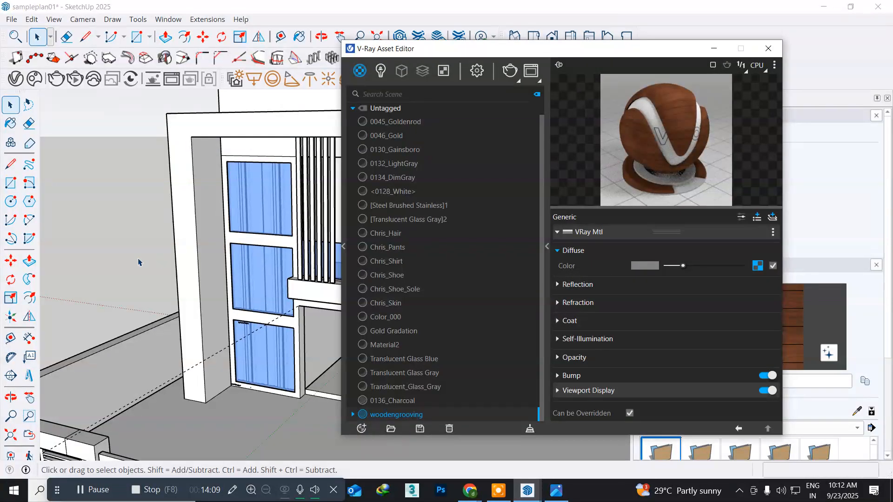
- Paint the tall projecting frame around the front windows with the woodengrooving material
{"action": "left_click", "coordinate": [10, 123]}
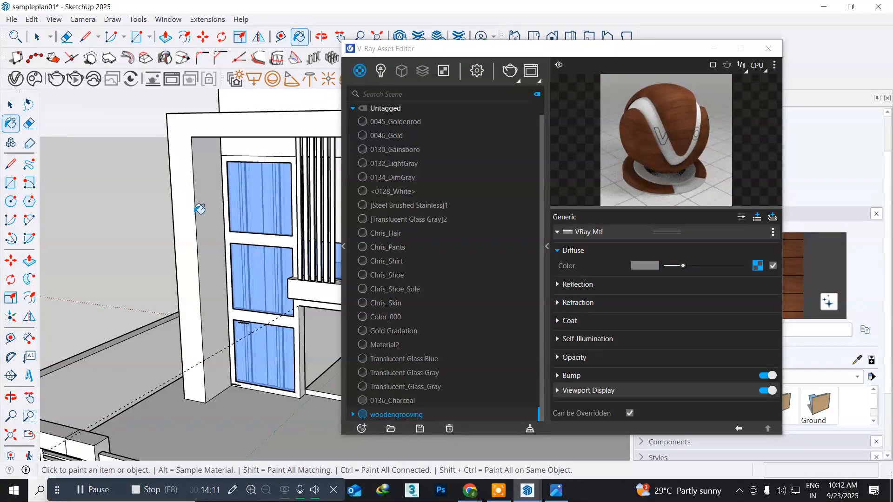
{"action": "left_click", "coordinate": [198, 214]}
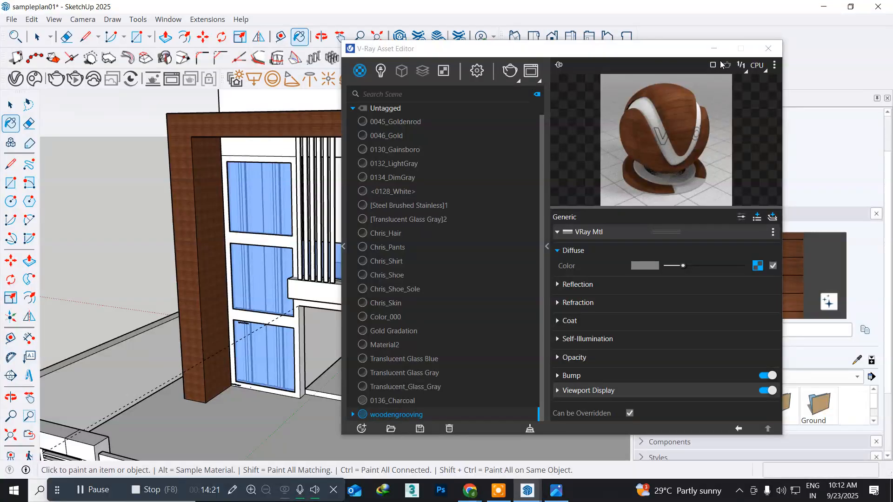
{"action": "mouse_move", "coordinate": [523, 52]}
{"action": "left_mouse_down"}
{"action": "mouse_move", "coordinate": [253, 179]}
{"action": "mouse_move", "coordinate": [236, 323]}
{"action": "mouse_move", "coordinate": [241, 237]}
{"action": "left_mouse_up"}
- Edit the woodengrooving material and set its texture size to 5' by 5'
{"action": "scroll", "coordinate": [741, 287], "scroll_direction": "down", "scroll_amount": 3}
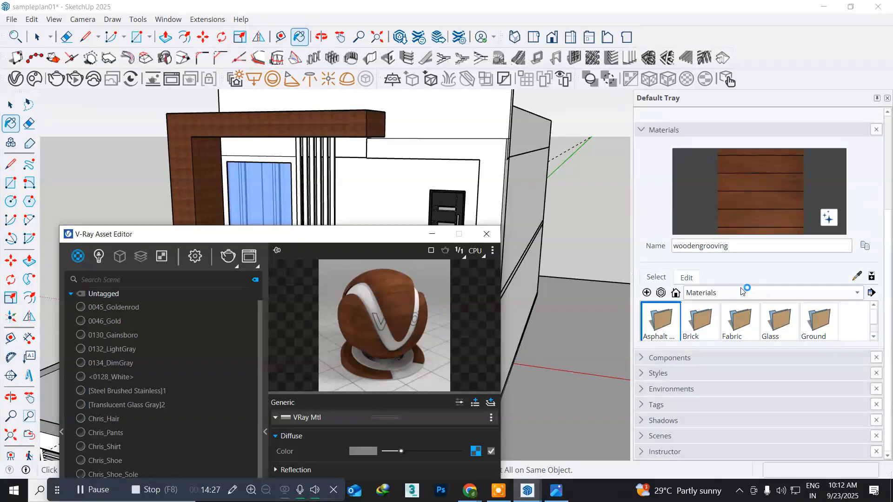
{"action": "left_click", "coordinate": [687, 278]}
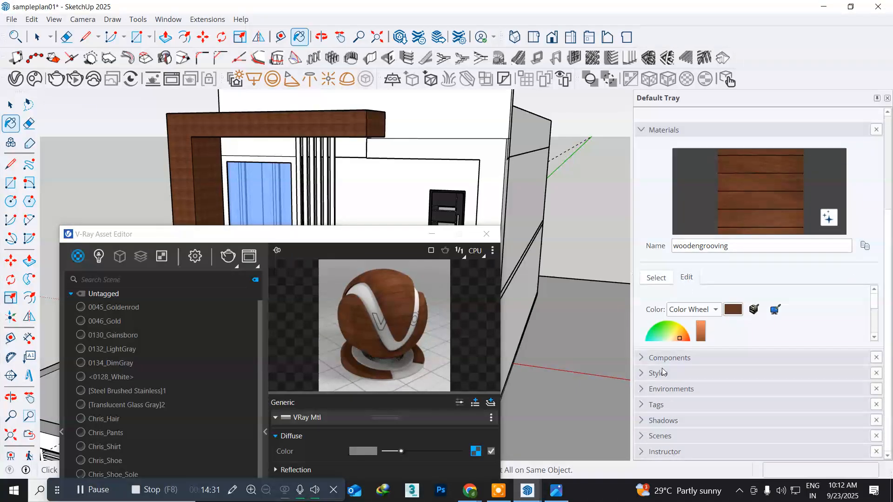
{"action": "scroll", "coordinate": [715, 305], "scroll_direction": "down", "scroll_amount": 3}
{"action": "scroll", "coordinate": [716, 305], "scroll_direction": "up", "scroll_amount": 3}
{"action": "scroll", "coordinate": [716, 305], "scroll_direction": "down", "scroll_amount": 2}
{"action": "scroll", "coordinate": [716, 305], "scroll_direction": "up", "scroll_amount": 1}
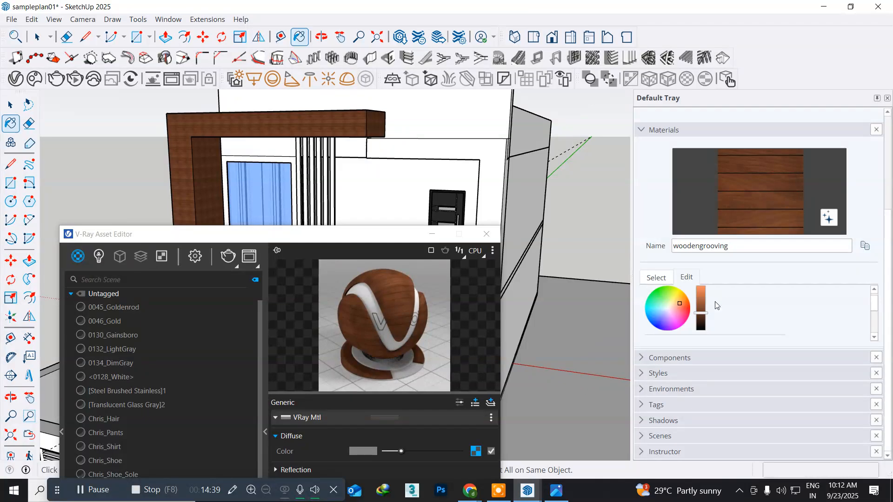
{"action": "scroll", "coordinate": [716, 305], "scroll_direction": "down", "scroll_amount": 1}
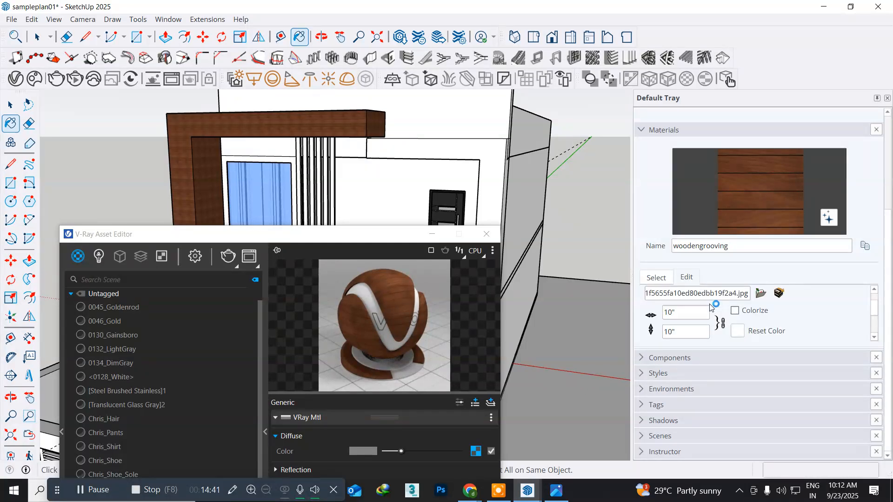
{"action": "left_click", "coordinate": [690, 311]}
{"action": "type", "text": "5'"}
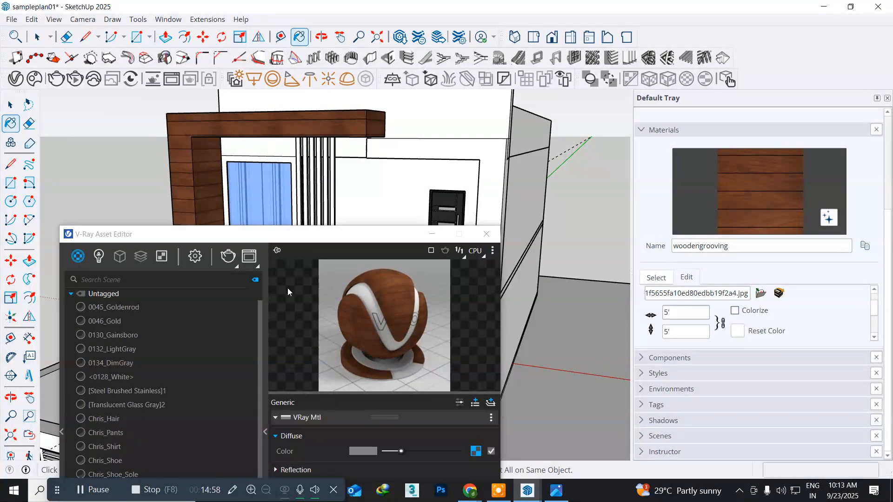
- Set the woodengrooving texture size to 4' by 4'
{"action": "left_click_drag", "start_coordinate": [256, 239], "coordinate": [454, 344]}
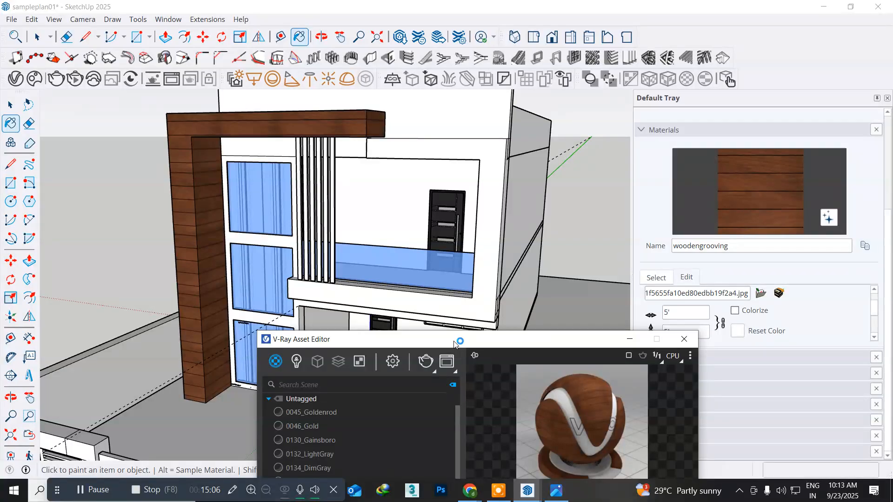
{"action": "left_click_drag", "start_coordinate": [454, 345], "coordinate": [396, 320]}
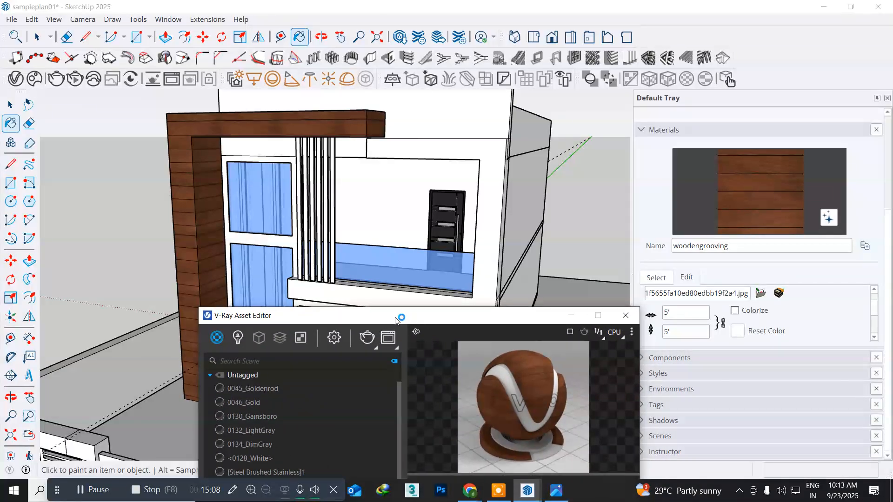
{"action": "left_click", "coordinate": [676, 312]}
{"action": "type", "text": "4"}
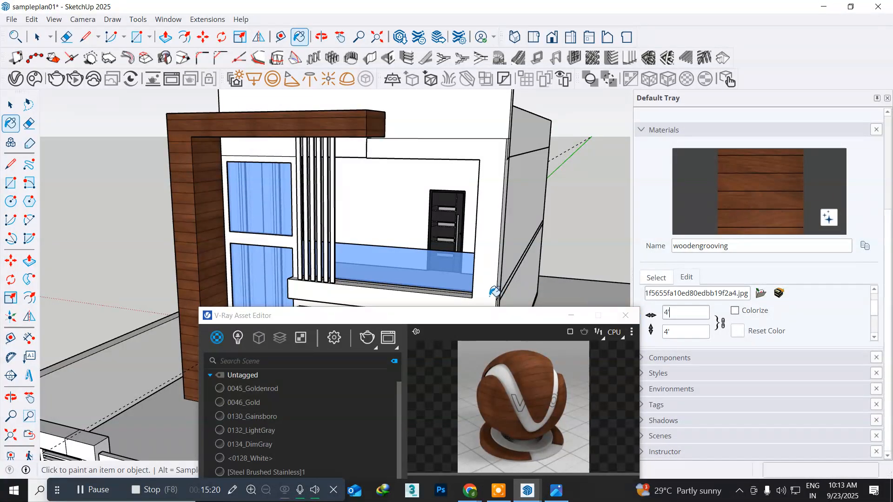
- Copy woodengrooving's diffuse texture into its bump map slot as a copy and close the V-Ray Asset Editor
{"action": "left_click_drag", "start_coordinate": [475, 321], "coordinate": [684, 84]}
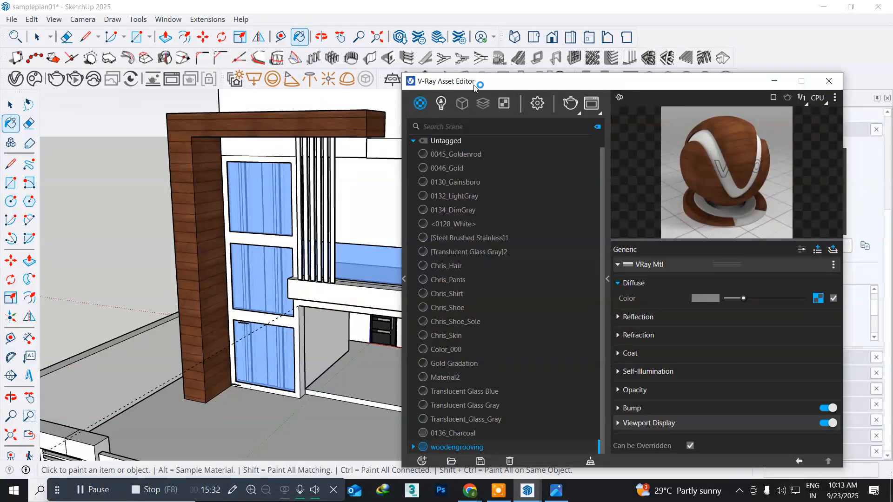
{"action": "left_click_drag", "start_coordinate": [475, 86], "coordinate": [223, 38]}
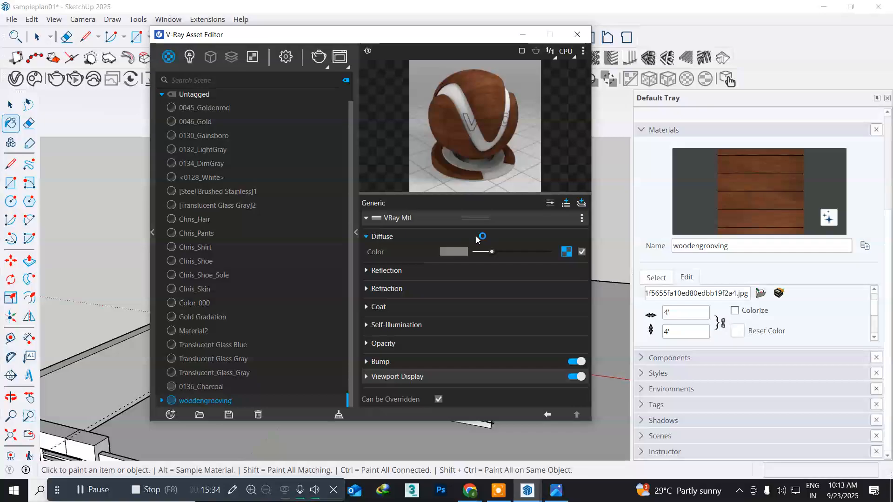
{"action": "right_click", "coordinate": [568, 252]}
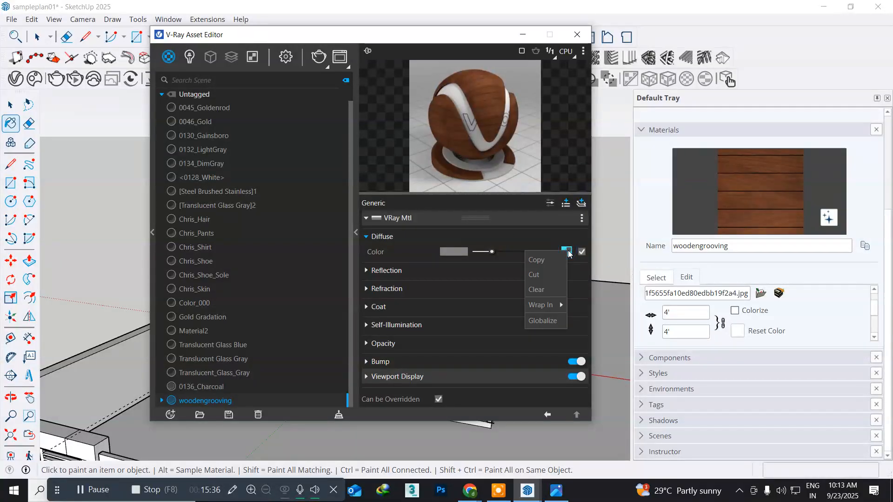
{"action": "left_click", "coordinate": [560, 262]}
{"action": "left_click", "coordinate": [366, 362]}
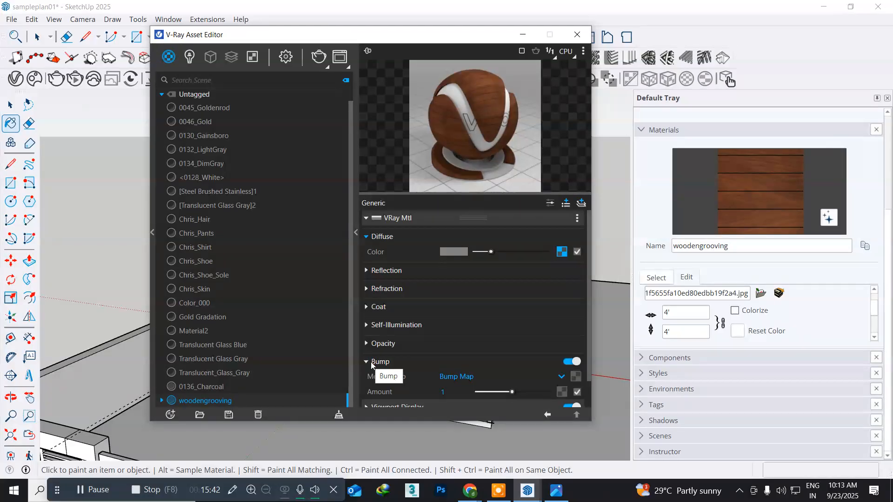
{"action": "left_click", "coordinate": [576, 377]}
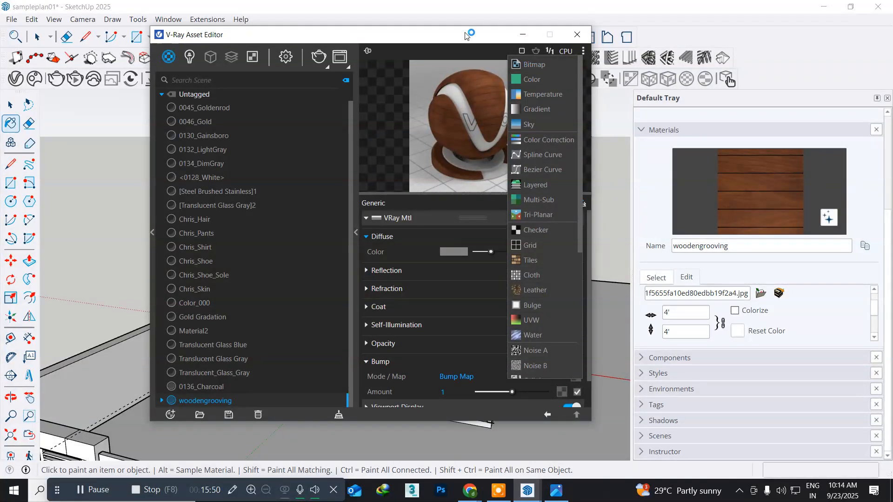
{"action": "left_click", "coordinate": [465, 361]}
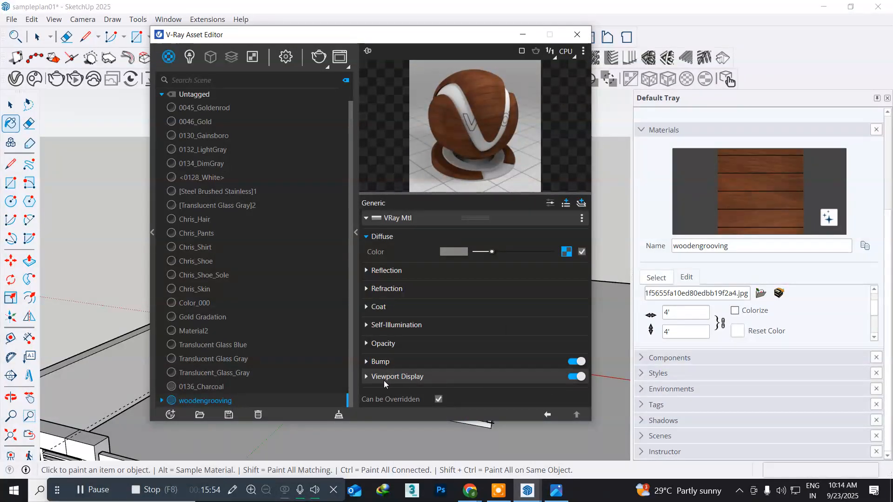
{"action": "left_click", "coordinate": [367, 362]}
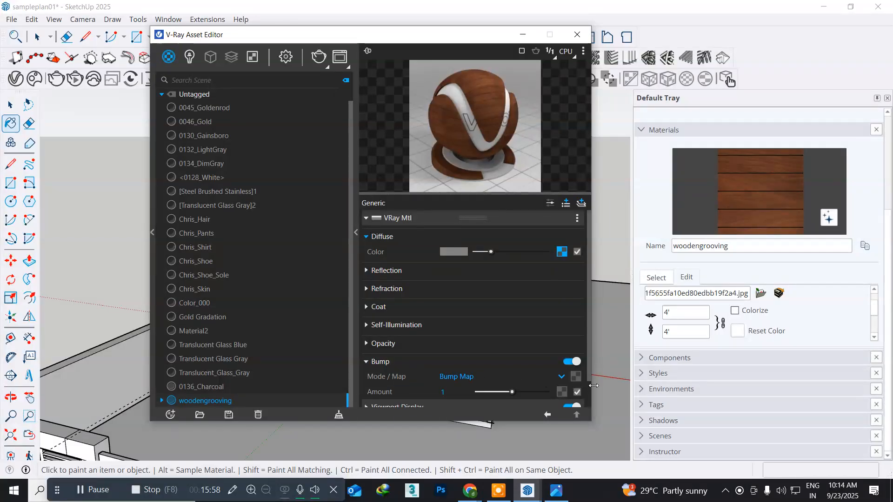
{"action": "right_click", "coordinate": [575, 382]}
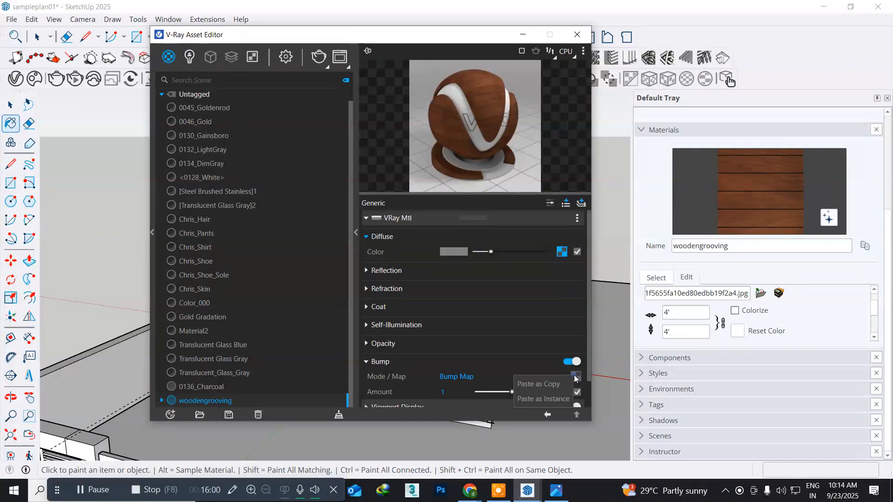
{"action": "left_click", "coordinate": [546, 384]}
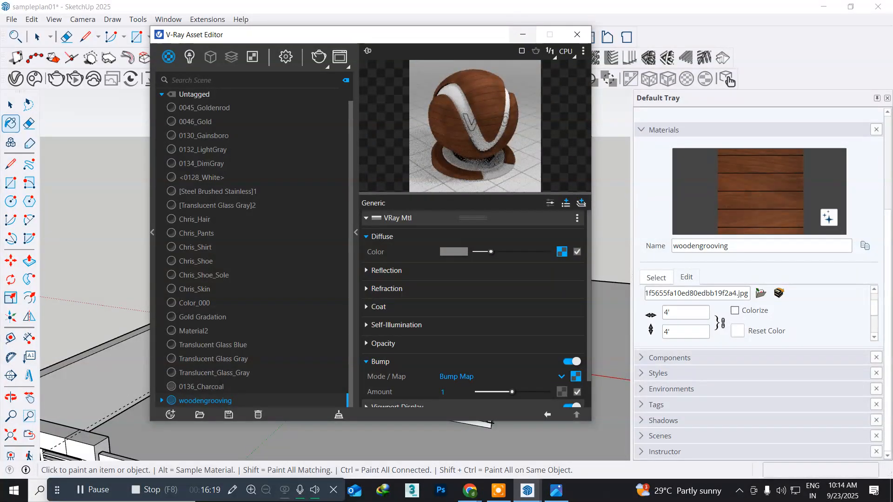
{"action": "mouse_move", "coordinate": [380, 37]}
{"action": "left_mouse_down"}
{"action": "mouse_move", "coordinate": [627, 70]}
{"action": "mouse_move", "coordinate": [539, 59]}
{"action": "left_mouse_up"}
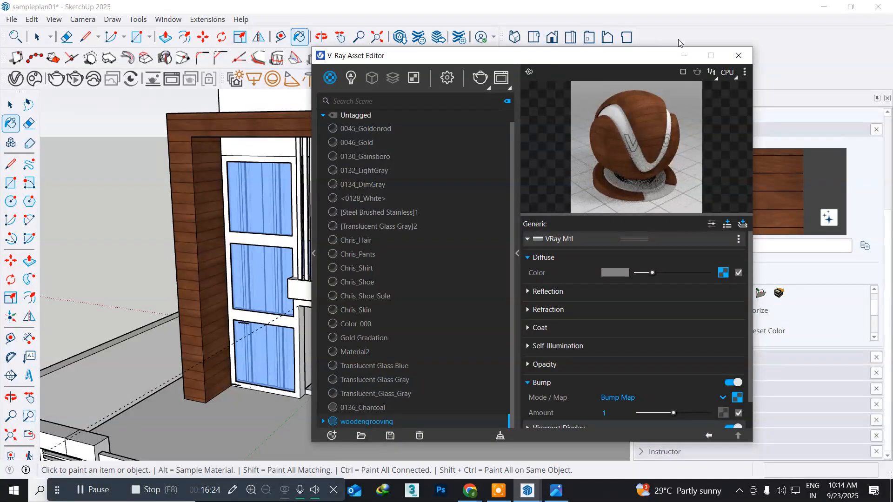
{"action": "left_click", "coordinate": [738, 55]}
- Paint the white parapet wall above the front balcony with the woodengrooving material
{"action": "mouse_move", "coordinate": [353, 242]}
{"action": "middle_mouse_down"}
{"action": "mouse_move", "coordinate": [339, 244]}
{"action": "mouse_move", "coordinate": [319, 212]}
{"action": "mouse_move", "coordinate": [339, 227]}
{"action": "mouse_move", "coordinate": [340, 275]}
{"action": "middle_mouse_up"}
{"action": "key", "text": "b"}
{"action": "scroll", "coordinate": [404, 193], "scroll_direction": "down", "scroll_amount": 3}
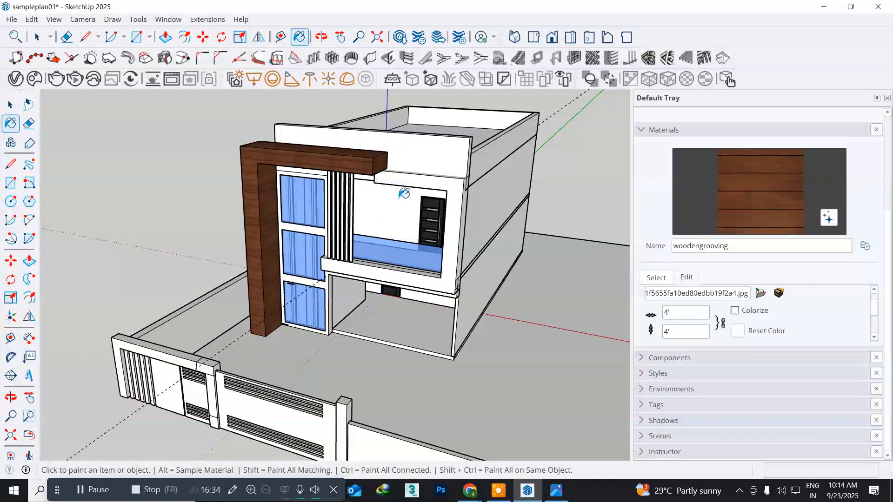
{"action": "mouse_move", "coordinate": [404, 193]}
{"action": "middle_mouse_down"}
{"action": "mouse_move", "coordinate": [351, 209]}
{"action": "mouse_move", "coordinate": [367, 201]}
{"action": "mouse_move", "coordinate": [380, 211]}
{"action": "middle_mouse_up"}
{"action": "scroll", "coordinate": [408, 184], "scroll_direction": "up", "scroll_amount": 4}
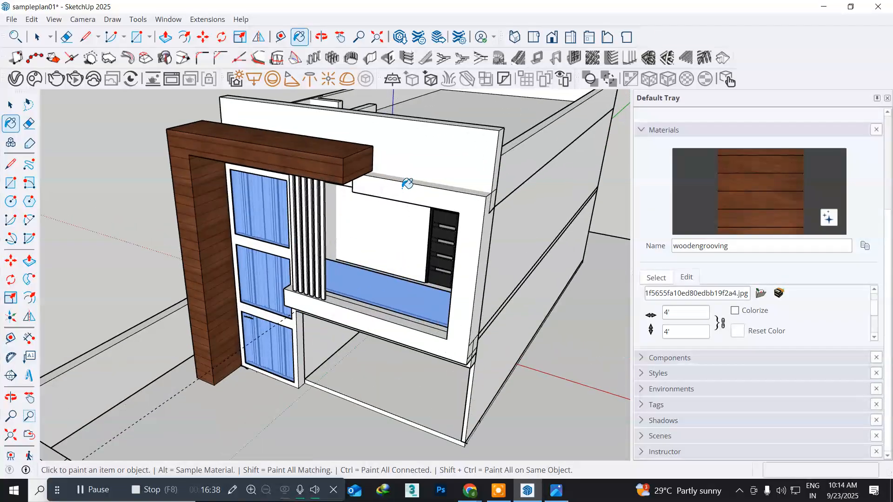
{"action": "middle_click_drag", "start_coordinate": [407, 183], "coordinate": [356, 198]}
{"action": "left_click", "coordinate": [397, 158]}
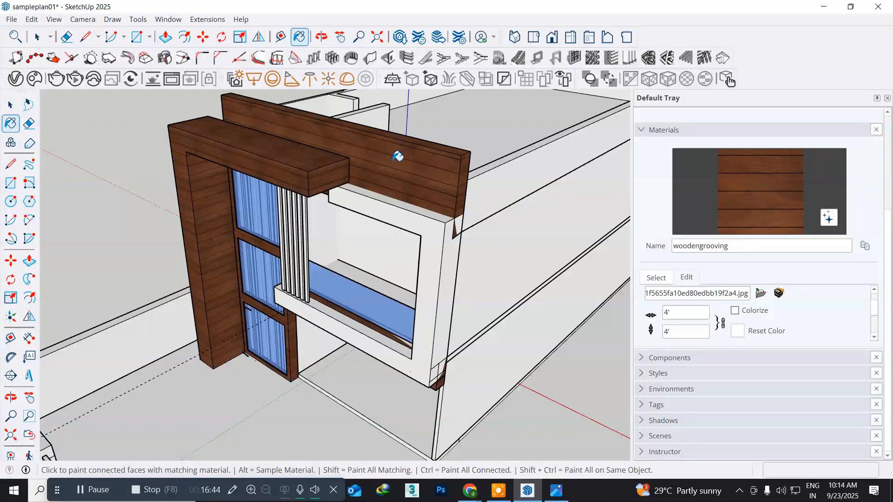
- Undo the woodengrooving paint on the front wall above the balcony and open that wall's group for editing
{"action": "key", "text": "ctrl+z"}
{"action": "left_click", "coordinate": [17, 106]}
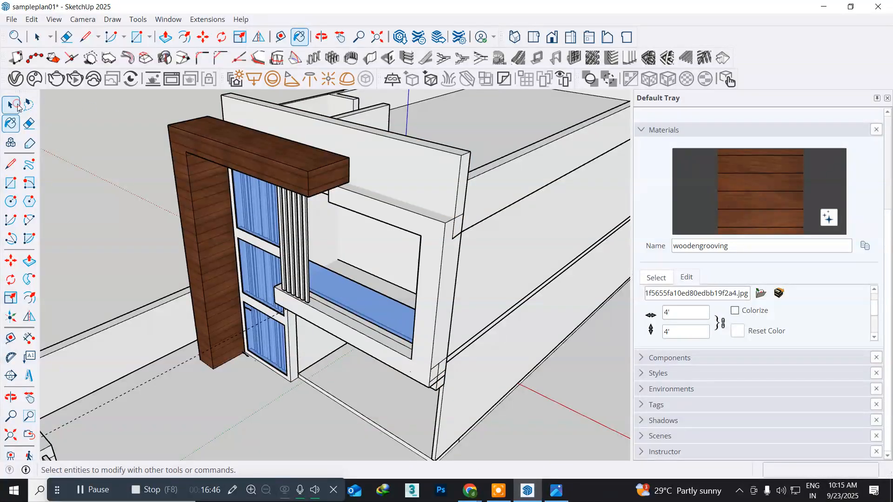
{"action": "left_click", "coordinate": [18, 106]}
{"action": "left_click", "coordinate": [407, 165]}
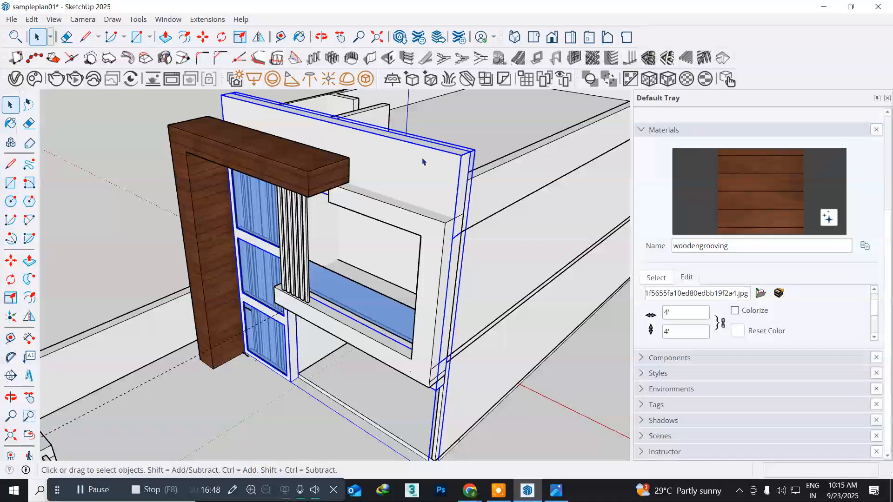
{"action": "double_click", "coordinate": [422, 162]}
- Push/Pull the top face of the front parapet wall upward by about 1' 5"
{"action": "middle_click_drag", "start_coordinate": [422, 157], "coordinate": [386, 204]}
{"action": "scroll", "coordinate": [385, 206], "scroll_direction": "up", "scroll_amount": 5}
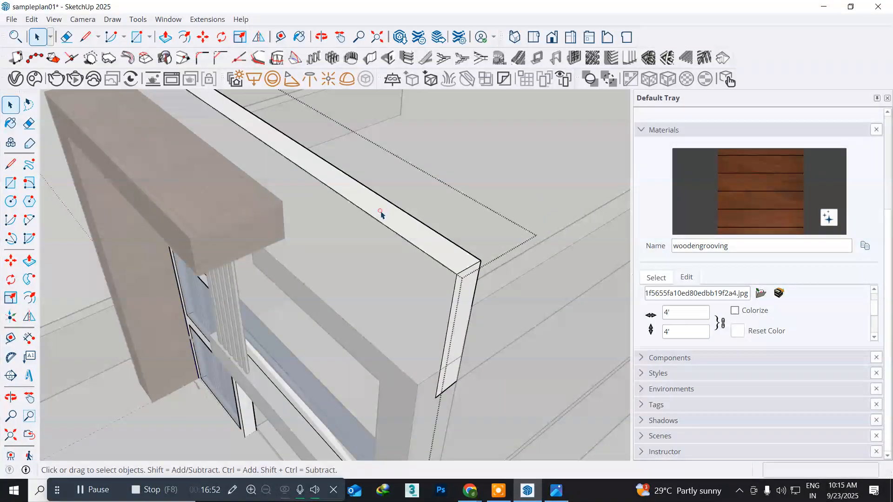
{"action": "left_click", "coordinate": [381, 214]}
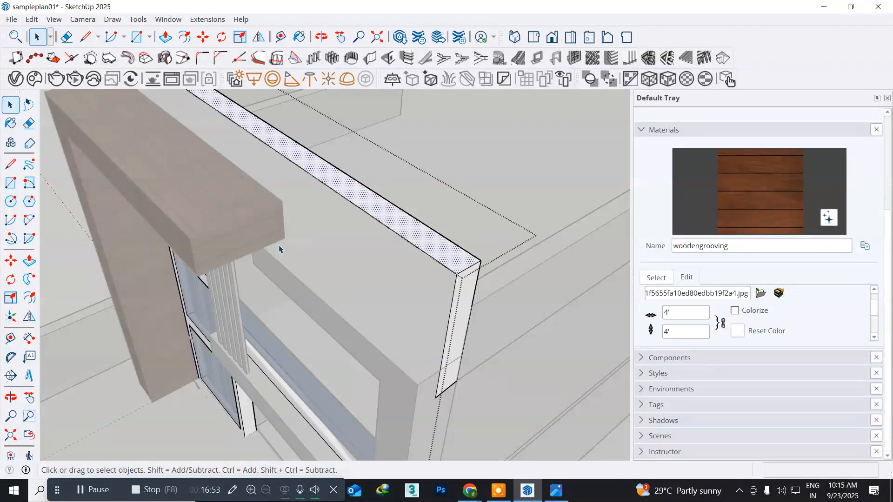
{"action": "left_click", "coordinate": [29, 260]}
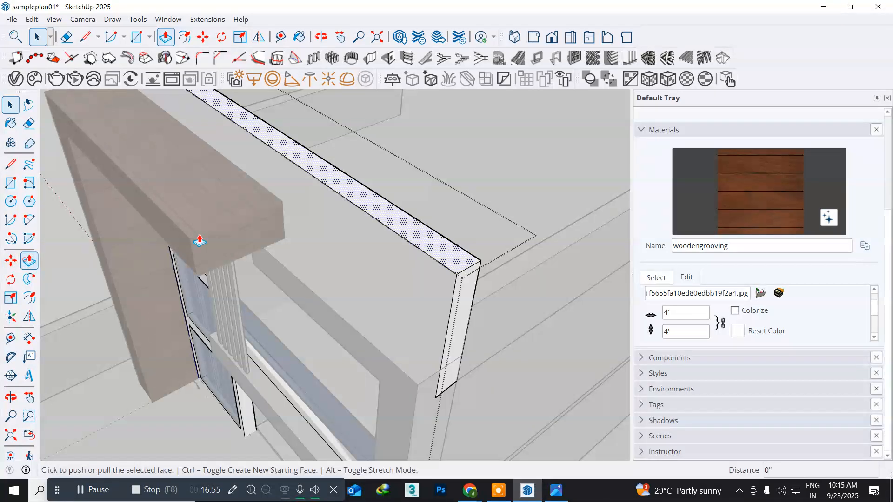
{"action": "left_click", "coordinate": [384, 207]}
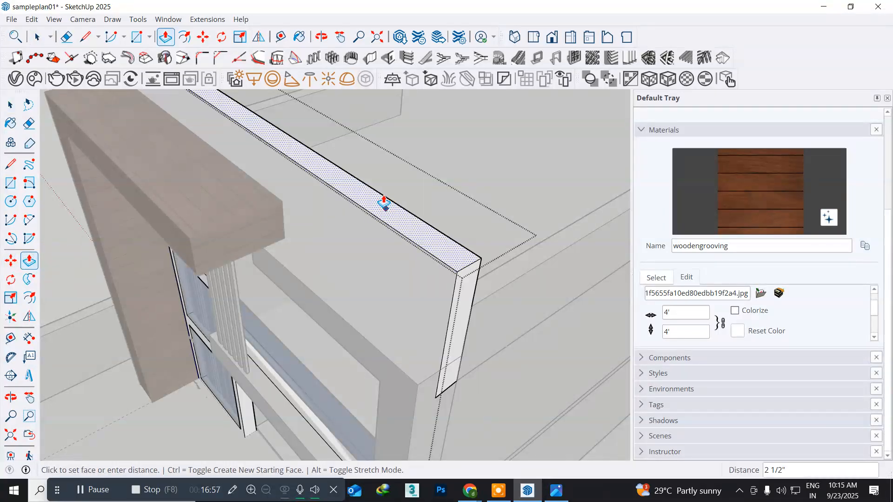
{"action": "left_click", "coordinate": [374, 176]}
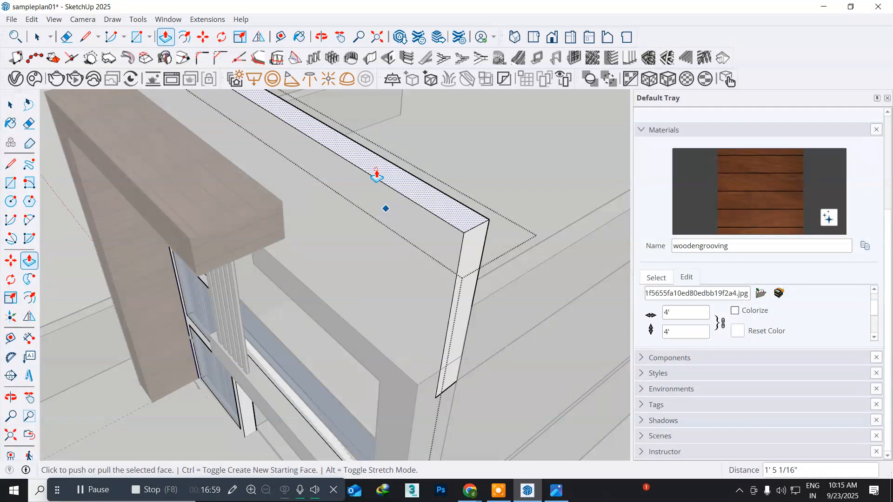
- Leave Push/Pull and compare the whole front facade of the house with the reference photo
{"action": "left_click", "coordinate": [10, 104]}
{"action": "left_click", "coordinate": [60, 207]}
{"action": "middle_click_drag", "start_coordinate": [106, 359], "coordinate": [198, 269]}
{"action": "scroll", "coordinate": [210, 233], "scroll_direction": "down", "scroll_amount": 3}
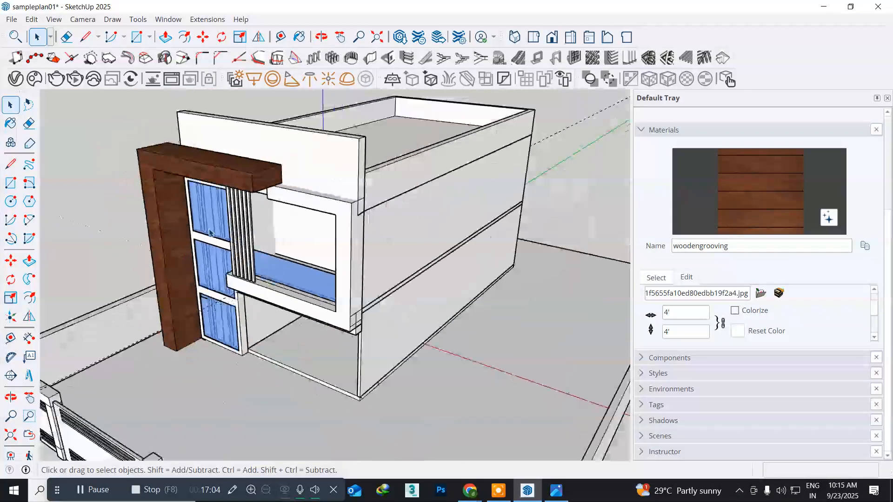
{"action": "middle_click_drag", "start_coordinate": [210, 233], "coordinate": [257, 217]}
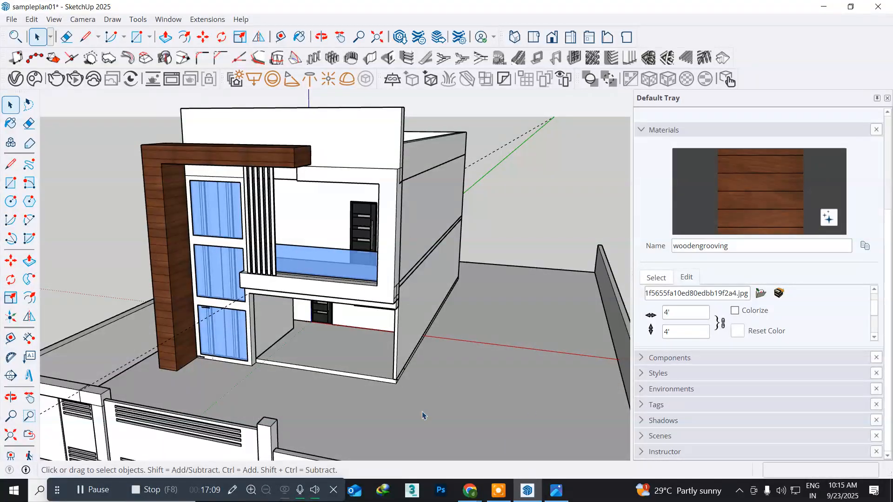
{"action": "left_click", "coordinate": [562, 496]}
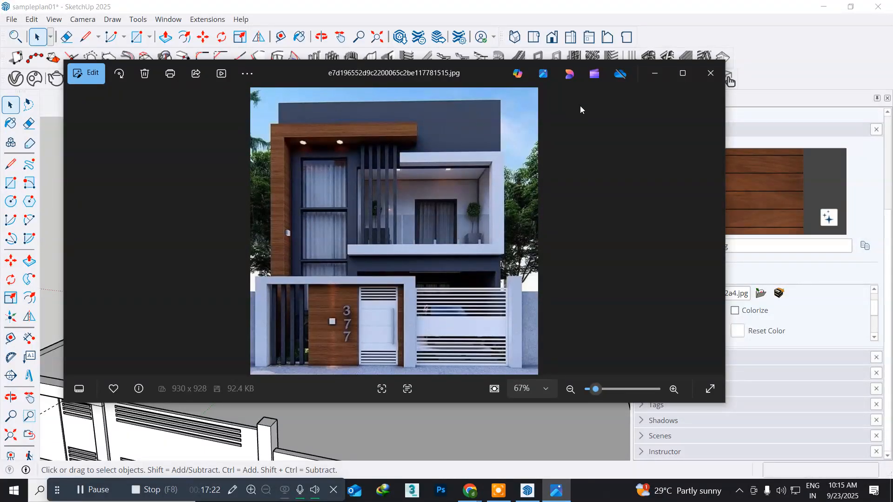
{"action": "left_click", "coordinate": [646, 74]}
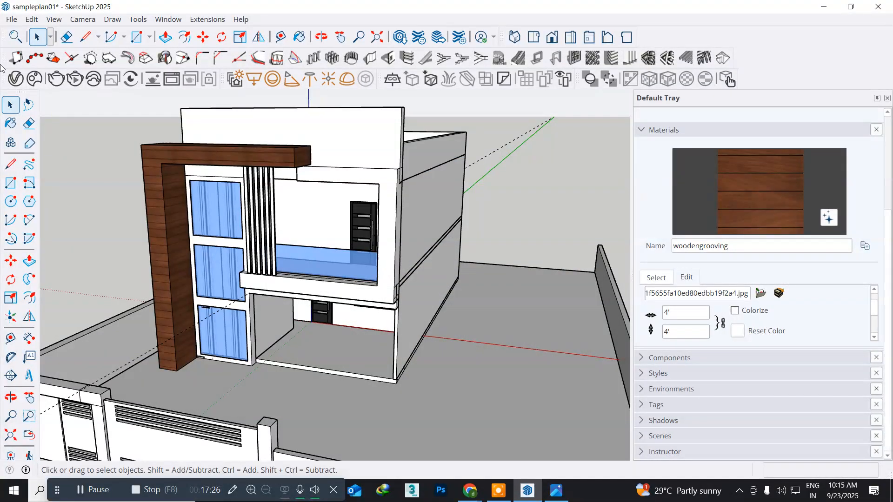
- Create a new generic V-Ray material and rename it wallpaint
{"action": "left_click", "coordinate": [17, 79]}
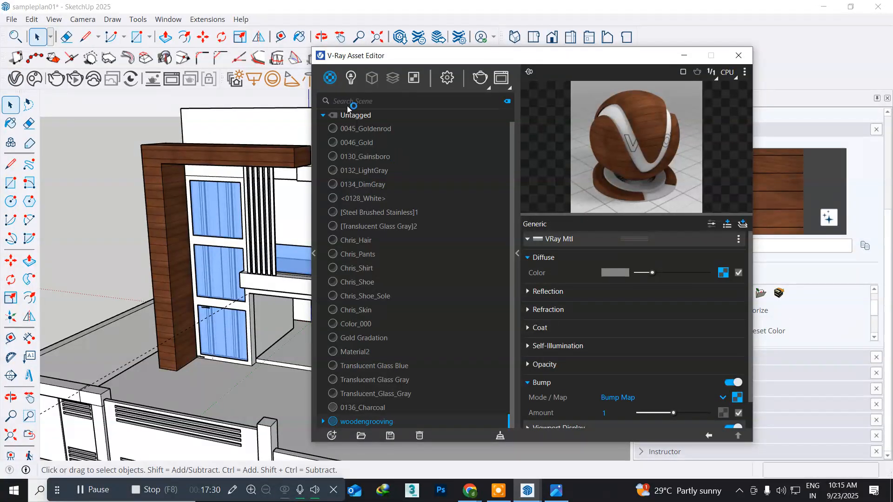
{"action": "left_click", "coordinate": [334, 83]}
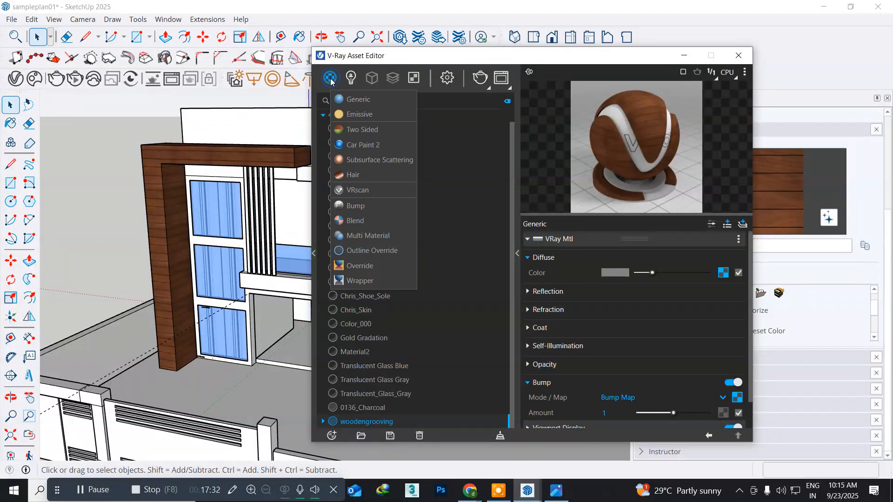
{"action": "left_click", "coordinate": [357, 99]}
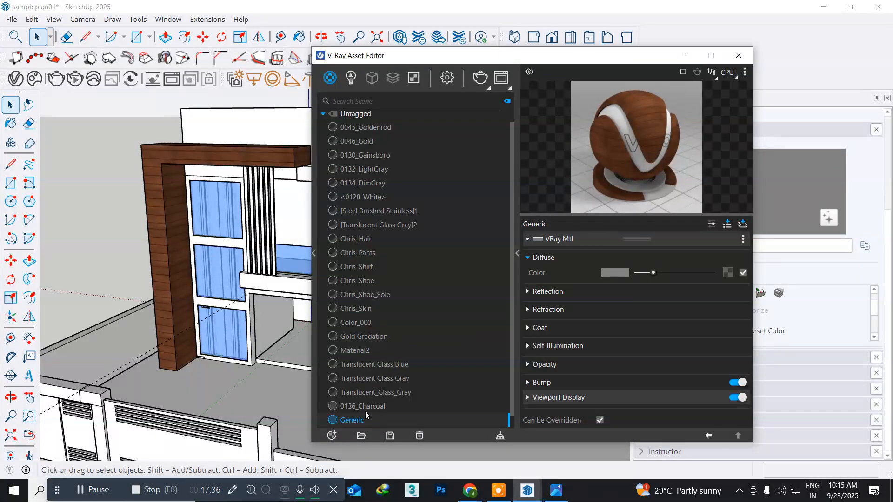
{"action": "right_click", "coordinate": [367, 421]}
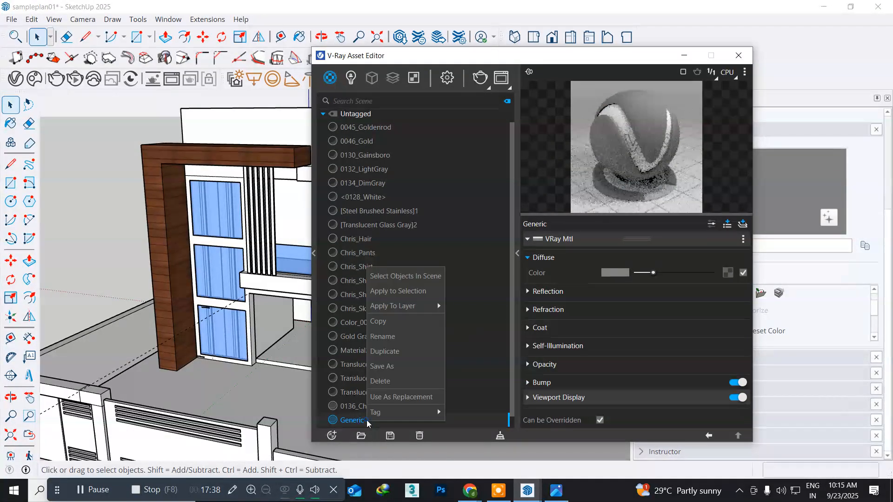
{"action": "left_click", "coordinate": [411, 340]}
{"action": "left_click_drag", "start_coordinate": [367, 417], "coordinate": [303, 419]}
{"action": "type", "text": "wallpaint"}
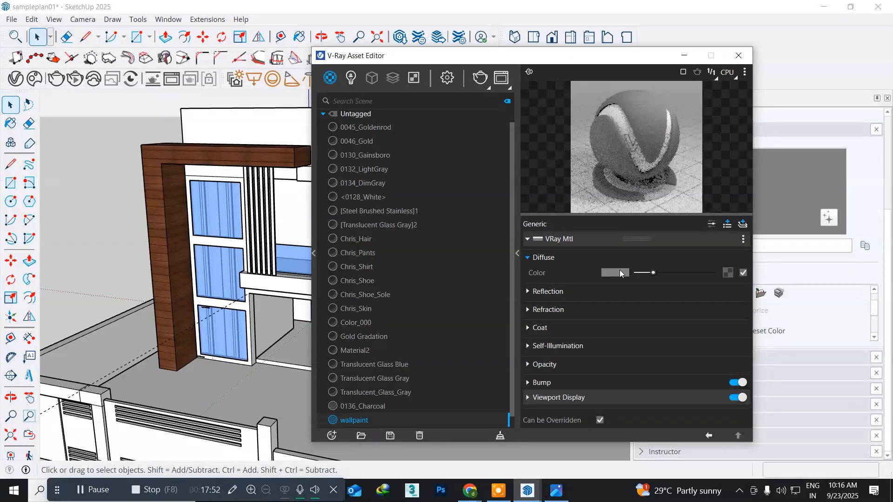
- Set the wallpaint material's diffuse color to a dark navy blue, about R 0.152, G 0.206, B 0.284
{"action": "left_click", "coordinate": [615, 273]}
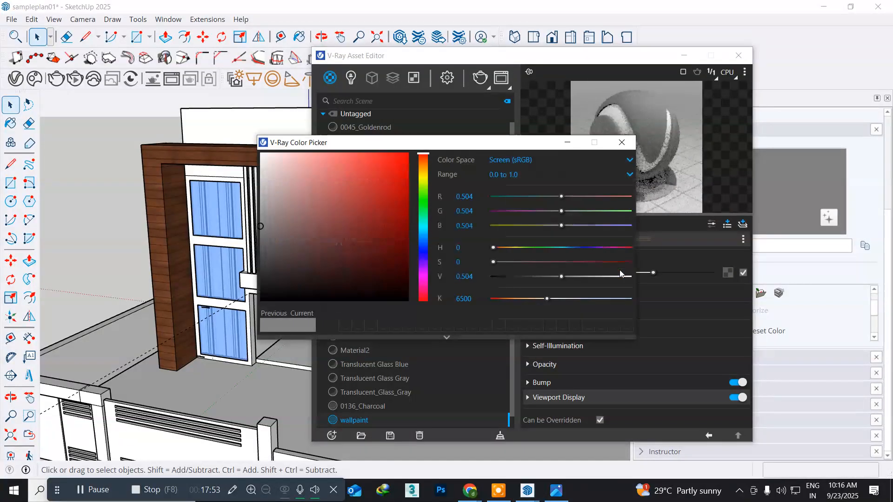
{"action": "left_click", "coordinate": [427, 242]}
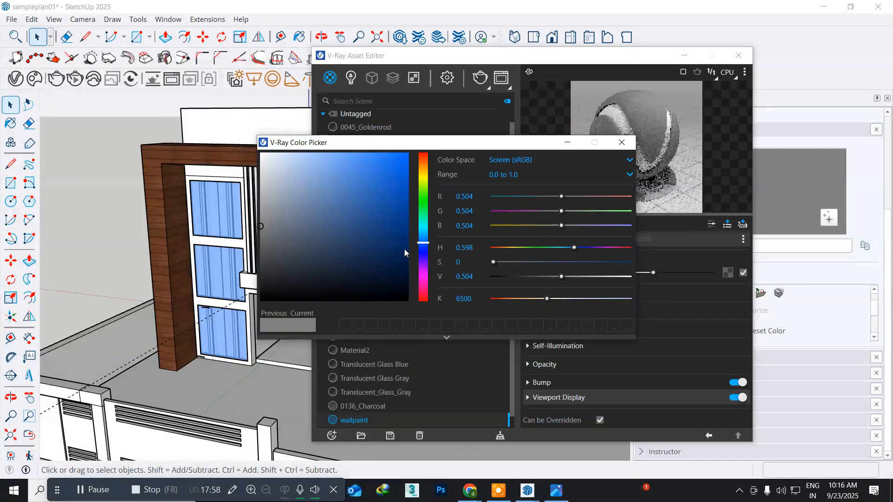
{"action": "left_click", "coordinate": [346, 261]}
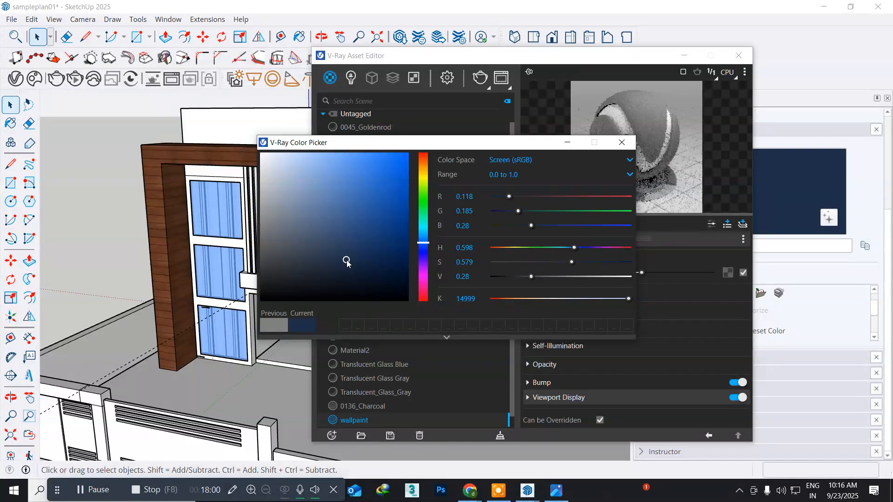
{"action": "left_click_drag", "start_coordinate": [343, 261], "coordinate": [330, 261]}
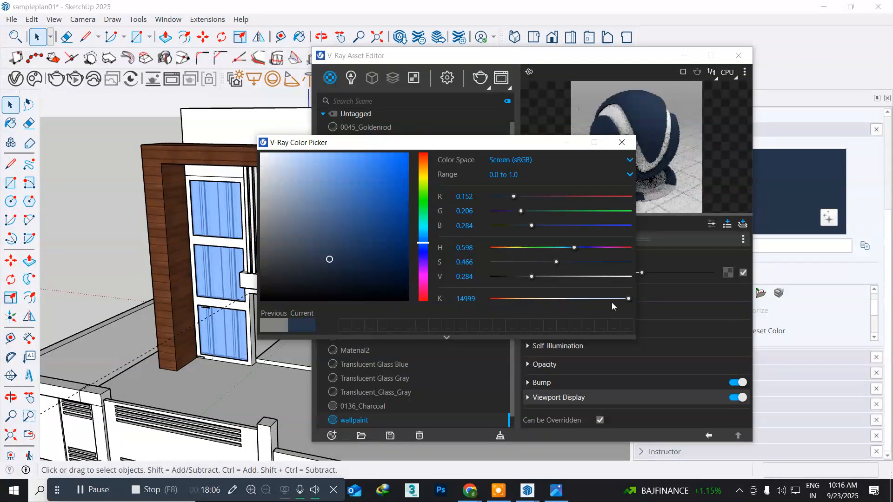
{"action": "left_click", "coordinate": [623, 143]}
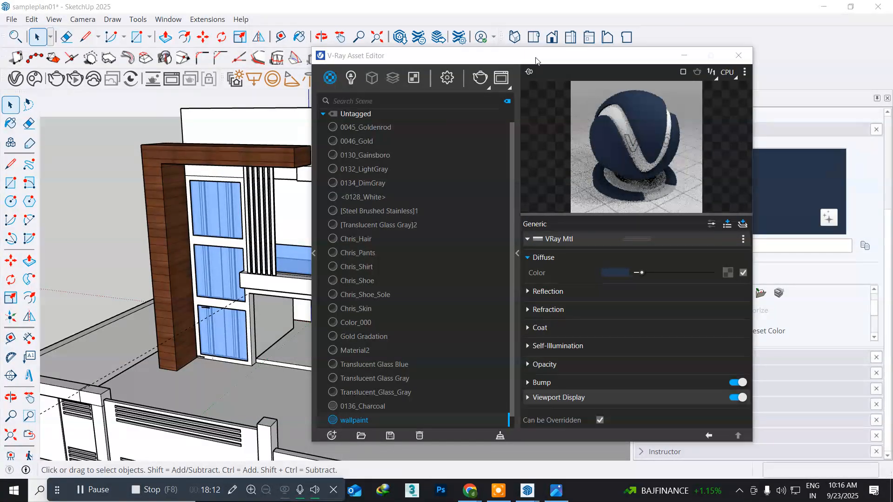
{"action": "left_click", "coordinate": [745, 58]}
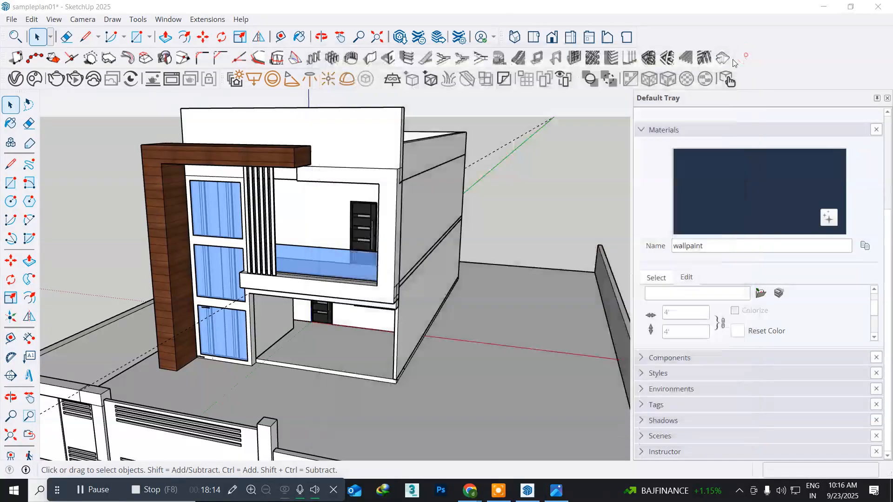
- Paint the front facade wall, including the parapet and window surrounds, with the wallpaint material
{"action": "left_click", "coordinate": [11, 123]}
{"action": "left_click", "coordinate": [378, 136]}
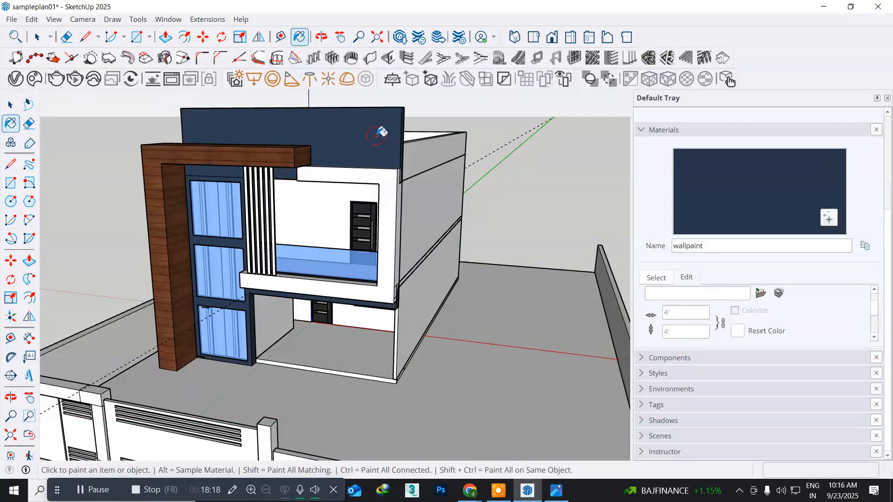
{"action": "mouse_move", "coordinate": [272, 318]}
{"action": "middle_mouse_down"}
{"action": "mouse_move", "coordinate": [285, 255]}
{"action": "mouse_move", "coordinate": [395, 260]}
{"action": "mouse_move", "coordinate": [432, 276]}
{"action": "mouse_move", "coordinate": [299, 295]}
{"action": "mouse_move", "coordinate": [243, 285]}
{"action": "mouse_move", "coordinate": [214, 309]}
{"action": "mouse_move", "coordinate": [263, 333]}
{"action": "mouse_move", "coordinate": [369, 309]}
{"action": "mouse_move", "coordinate": [265, 319]}
{"action": "middle_mouse_up"}
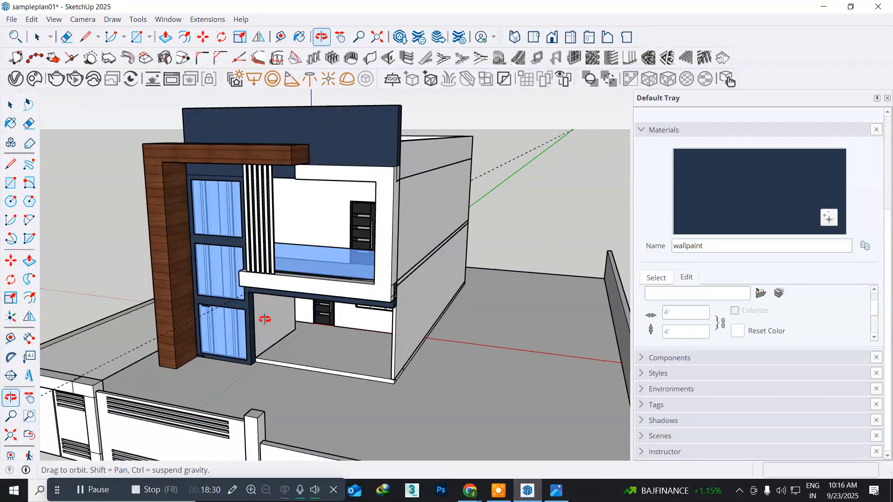
{"action": "middle_click_drag", "start_coordinate": [265, 319], "coordinate": [270, 330]}
{"action": "key", "text": "b"}
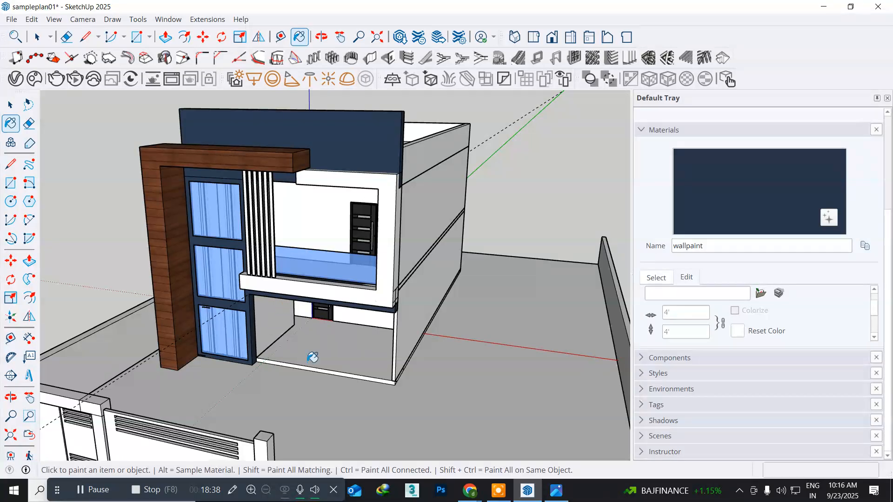
- Check the reference photo and paint the six vertical slats beside the balcony with the wallpaint material
{"action": "left_click", "coordinate": [563, 495]}
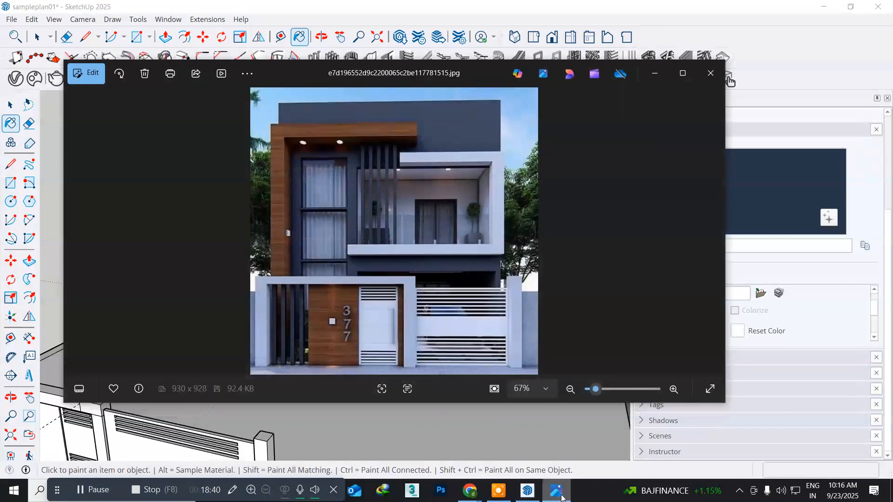
{"action": "left_click", "coordinate": [562, 497]}
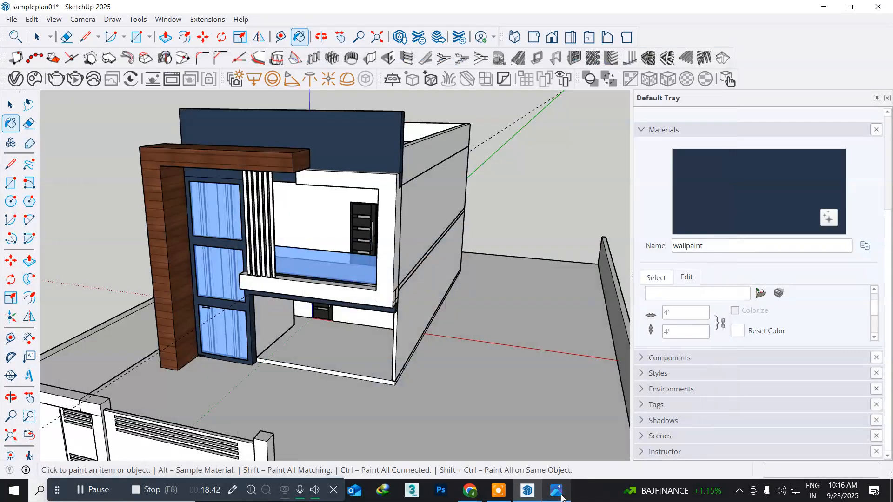
{"action": "scroll", "coordinate": [272, 231], "scroll_direction": "up", "scroll_amount": 4}
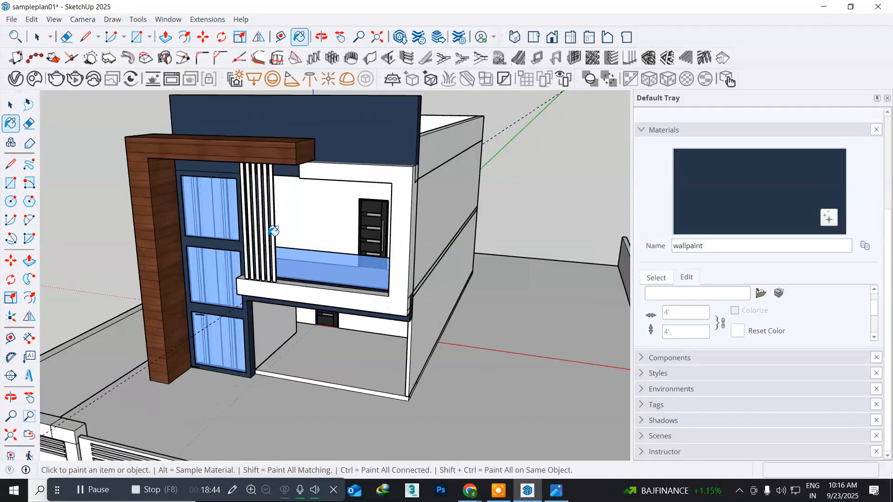
{"action": "scroll", "coordinate": [272, 231], "scroll_direction": "up", "scroll_amount": 3}
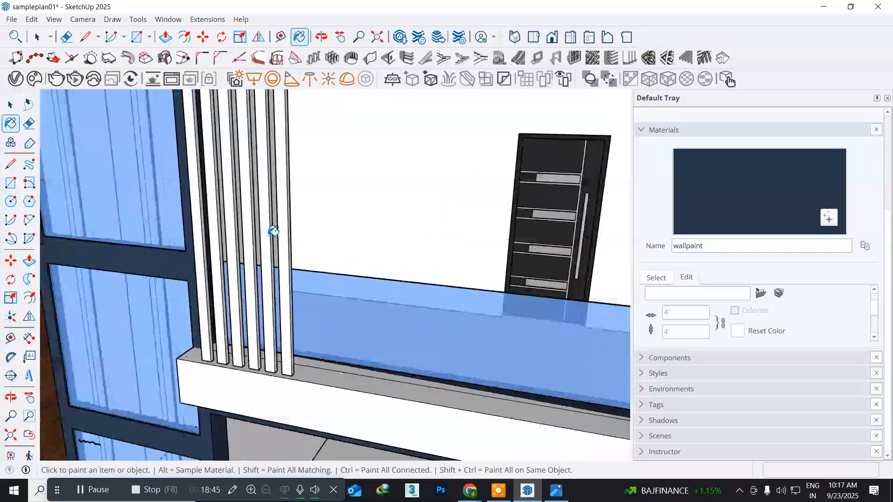
{"action": "left_click", "coordinate": [203, 242]}
{"action": "left_click", "coordinate": [221, 247]}
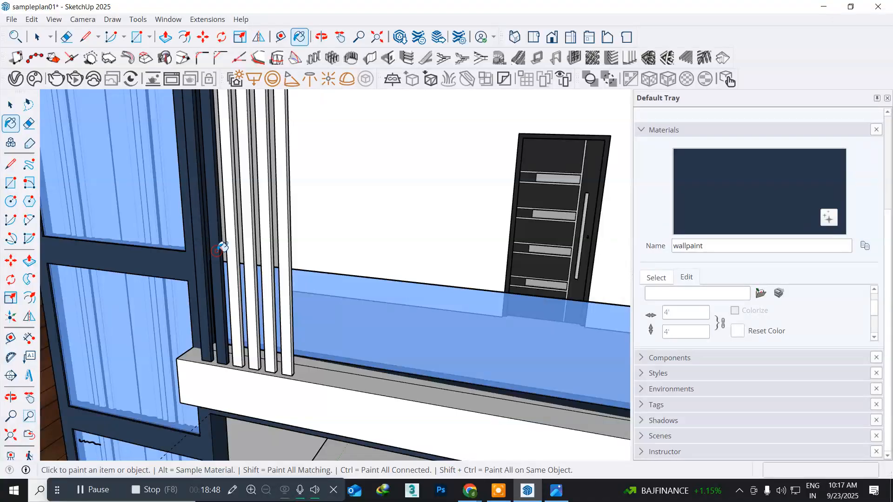
{"action": "left_click", "coordinate": [232, 253]}
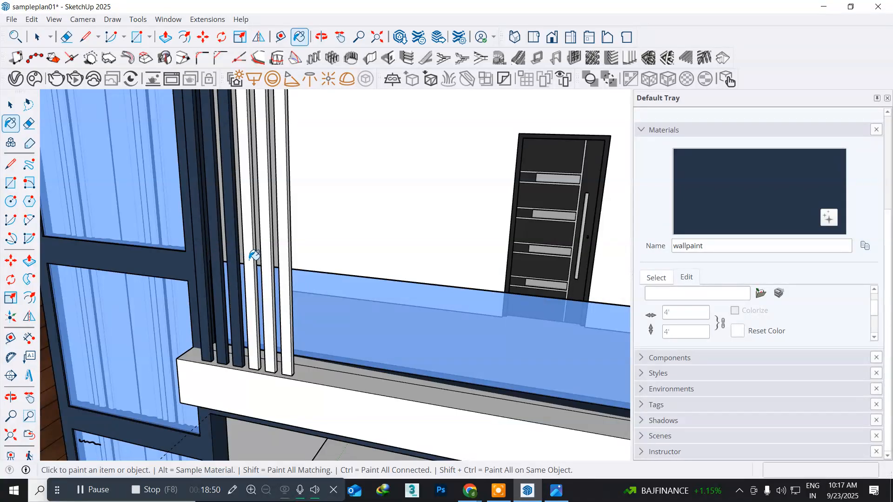
{"action": "left_click", "coordinate": [254, 257]}
{"action": "left_click", "coordinate": [270, 263]}
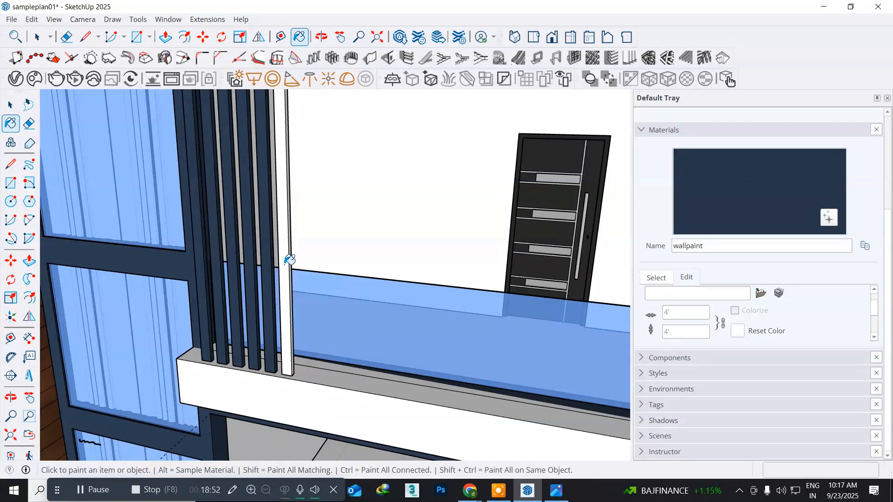
{"action": "left_click", "coordinate": [287, 259]}
{"action": "scroll", "coordinate": [350, 261], "scroll_direction": "down", "scroll_amount": 8}
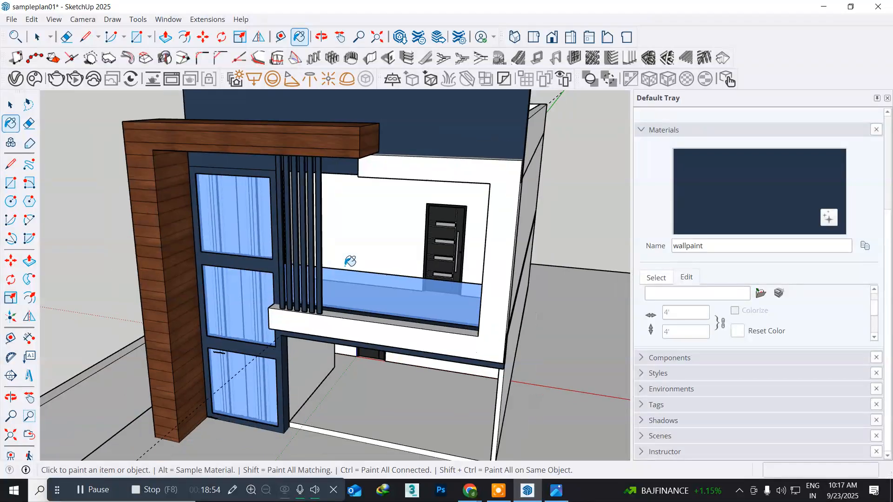
{"action": "mouse_move", "coordinate": [318, 328]}
{"action": "middle_mouse_down"}
{"action": "mouse_move", "coordinate": [223, 289]}
{"action": "mouse_move", "coordinate": [287, 295]}
{"action": "mouse_move", "coordinate": [350, 323]}
{"action": "mouse_move", "coordinate": [341, 325]}
{"action": "middle_mouse_up"}
{"action": "scroll", "coordinate": [345, 328], "scroll_direction": "up", "scroll_amount": 1}
{"action": "scroll", "coordinate": [345, 329], "scroll_direction": "up", "scroll_amount": 2}
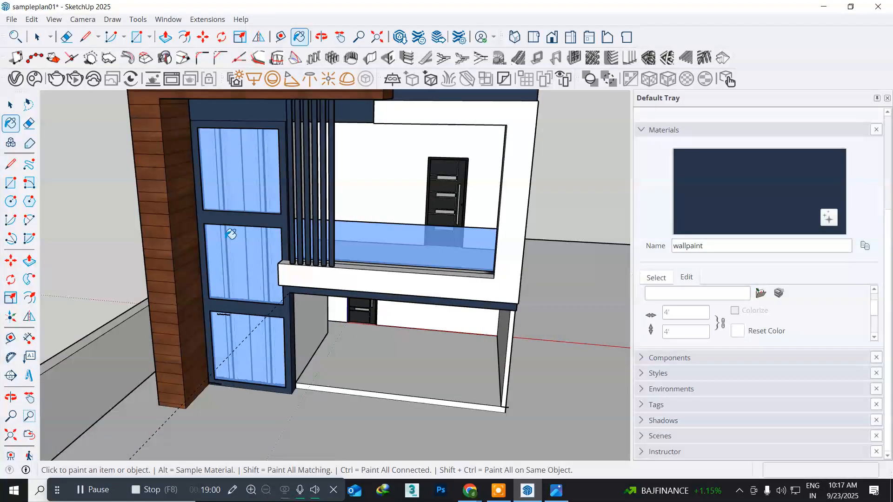
- Open the V-Ray material library in Chaos Cosmos from the V-Ray Asset Editor
{"action": "left_click", "coordinate": [11, 105]}
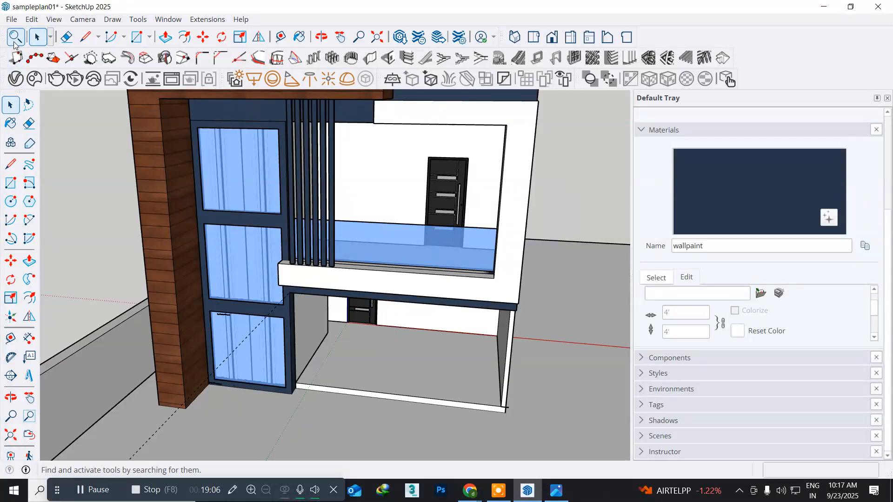
{"action": "left_click", "coordinate": [16, 79]}
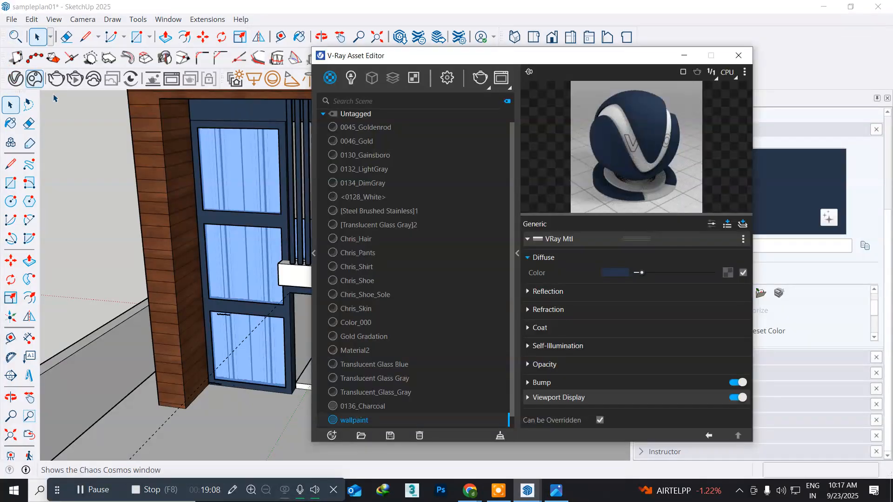
{"action": "left_click_drag", "start_coordinate": [362, 59], "coordinate": [482, 60]}
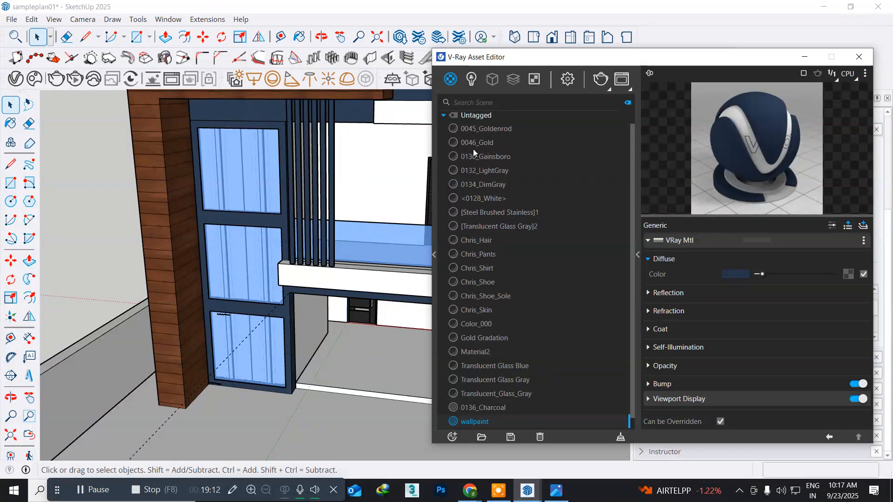
{"action": "left_click", "coordinate": [433, 255]}
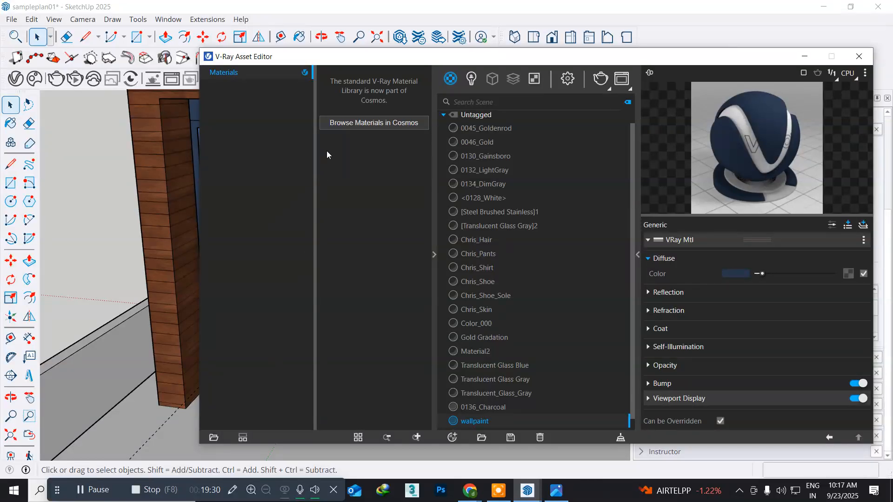
{"action": "left_click", "coordinate": [352, 123]}
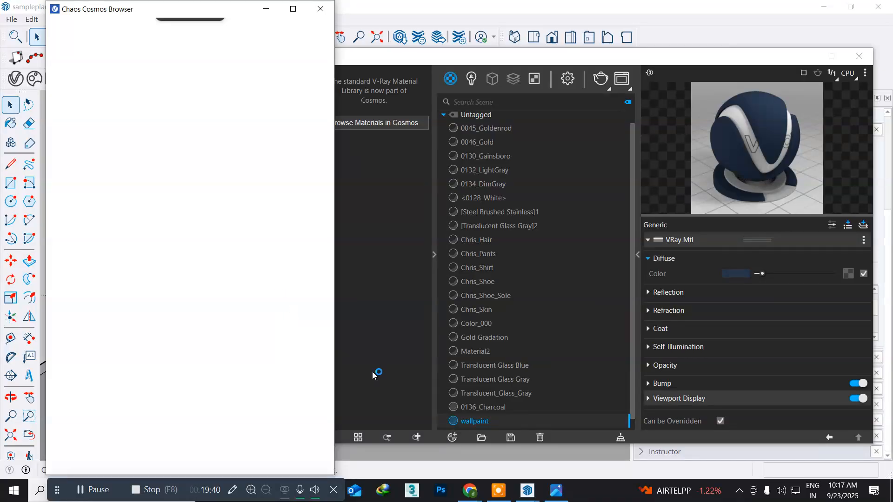
- Switch to the Google Meet call in Chrome to check the join request, and return to the Cosmos browser
{"action": "left_click", "coordinate": [496, 493]}
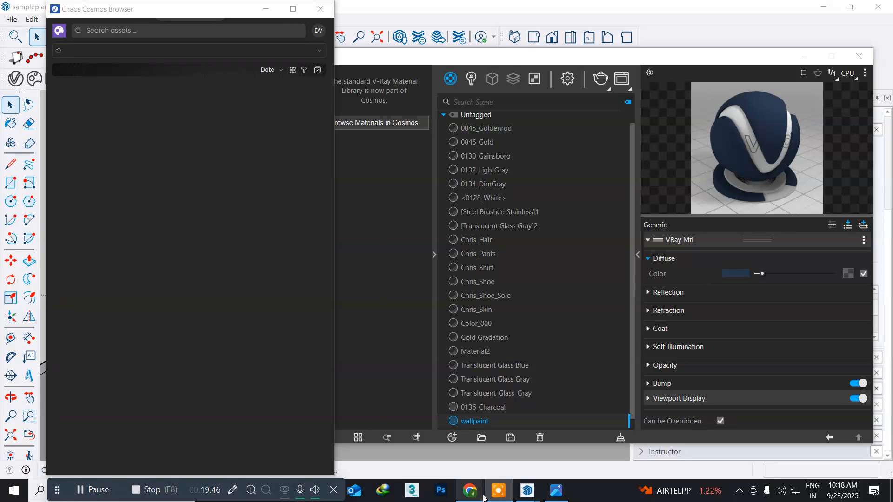
{"action": "mouse_move", "coordinate": [471, 496]}
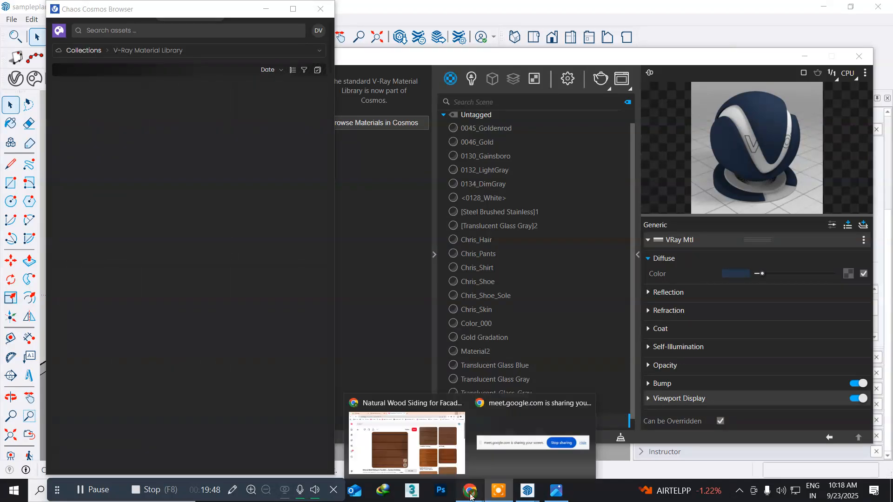
{"action": "left_click", "coordinate": [443, 465]}
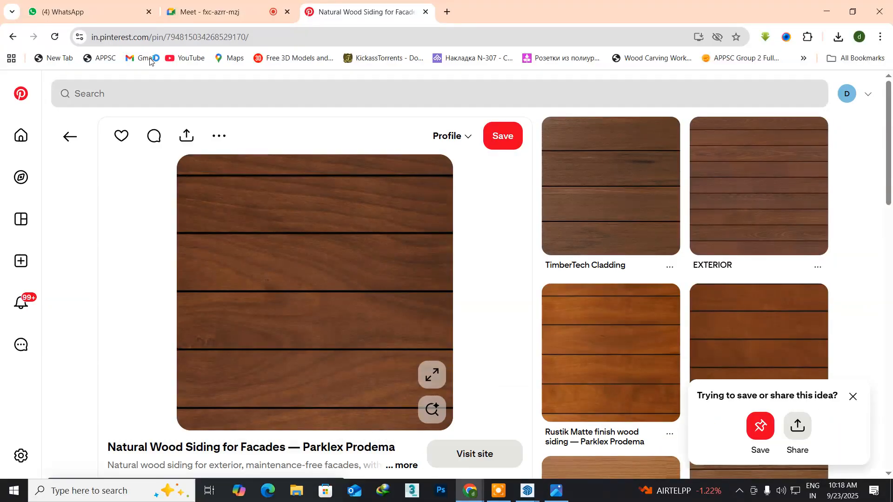
{"action": "left_click", "coordinate": [235, 14]}
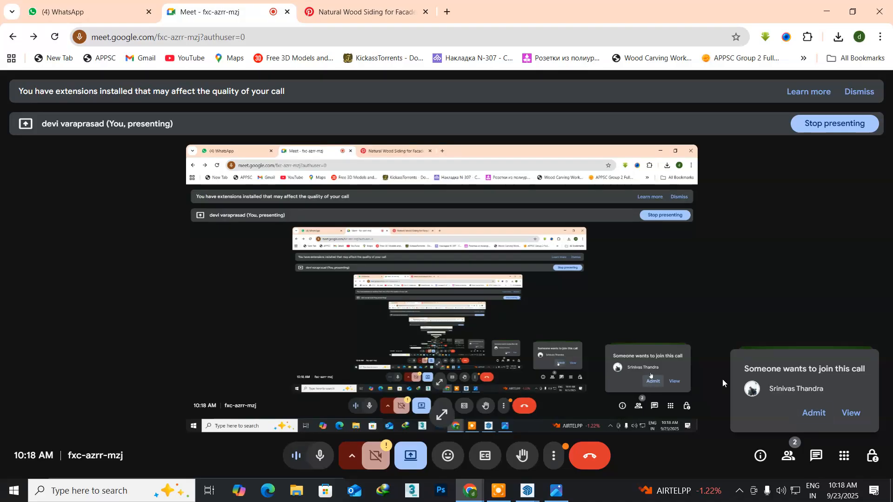
{"action": "left_click", "coordinate": [824, 13]}
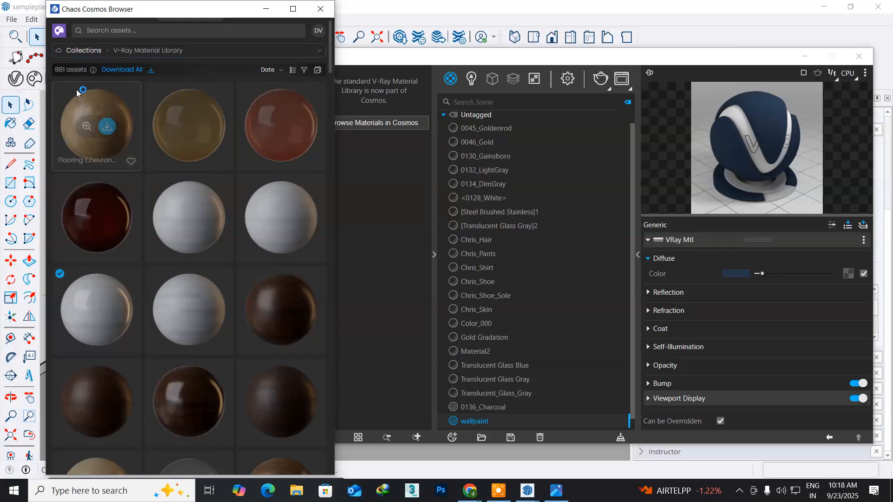
- Download Glass Smoked Distorted 001 from the Glass category of the V-Ray Material Library and import it into the scene
{"action": "left_click", "coordinate": [234, 52]}
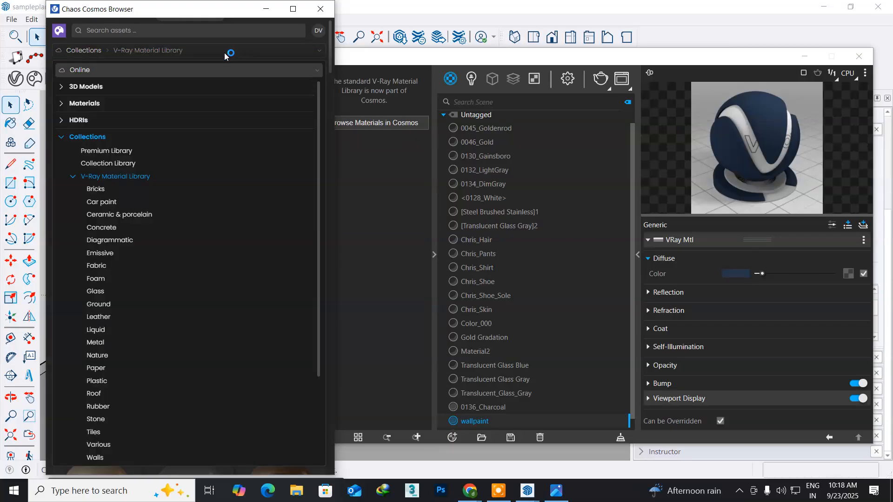
{"action": "left_click", "coordinate": [98, 294]}
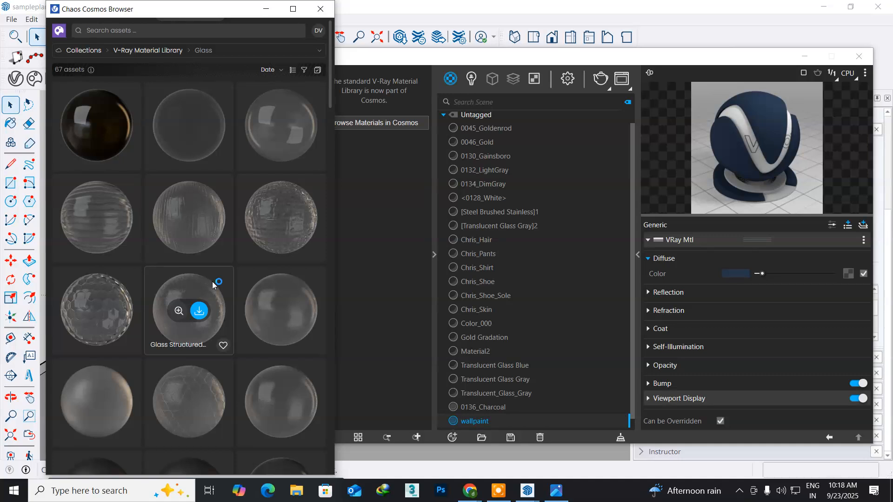
{"action": "scroll", "coordinate": [212, 285], "scroll_direction": "down", "scroll_amount": 1}
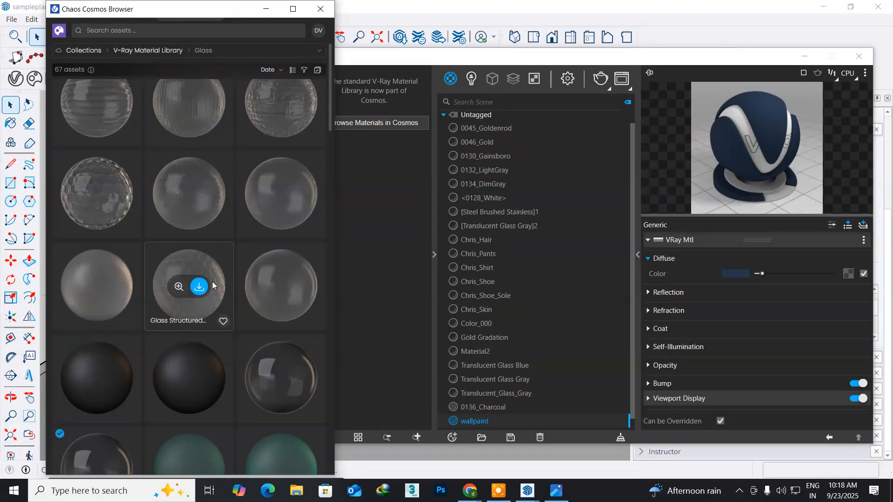
{"action": "scroll", "coordinate": [213, 285], "scroll_direction": "down", "scroll_amount": 2}
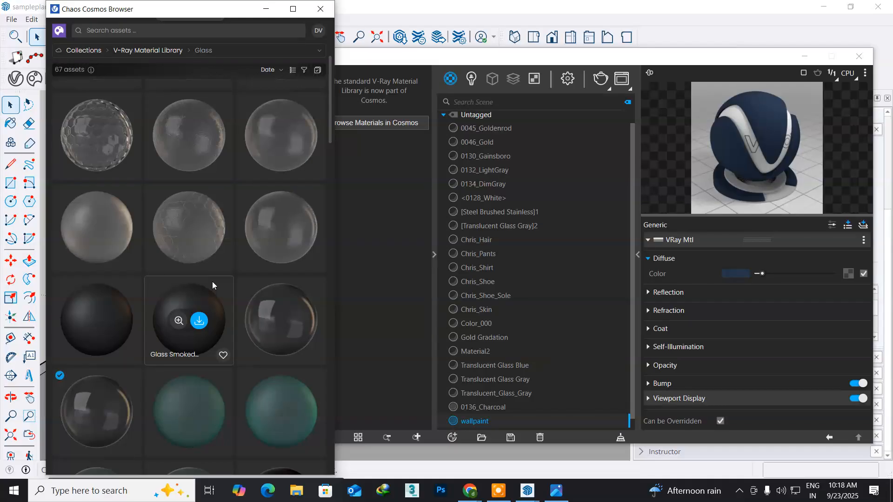
{"action": "scroll", "coordinate": [213, 285], "scroll_direction": "down", "scroll_amount": 5}
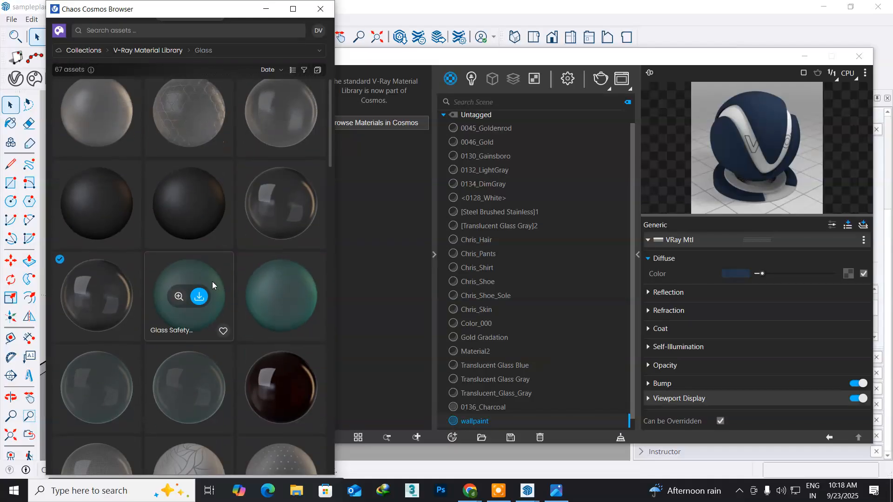
{"action": "scroll", "coordinate": [212, 281], "scroll_direction": "down", "scroll_amount": 6}
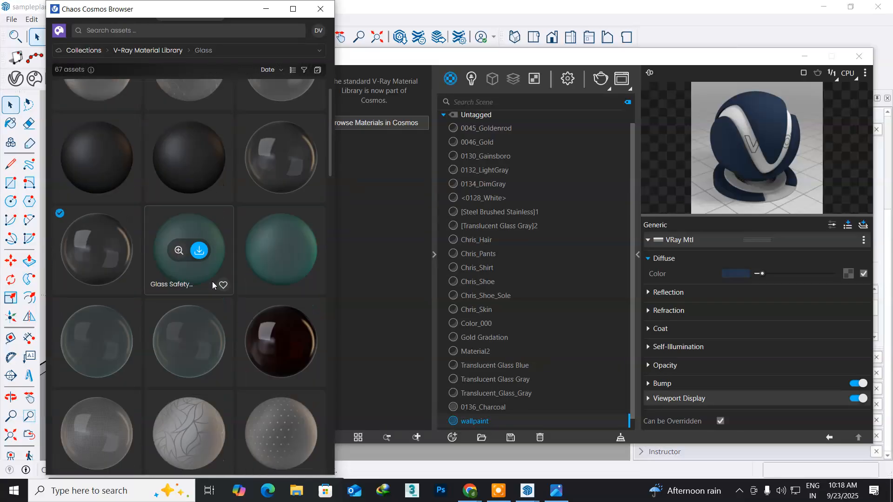
{"action": "scroll", "coordinate": [212, 280], "scroll_direction": "down", "scroll_amount": 7}
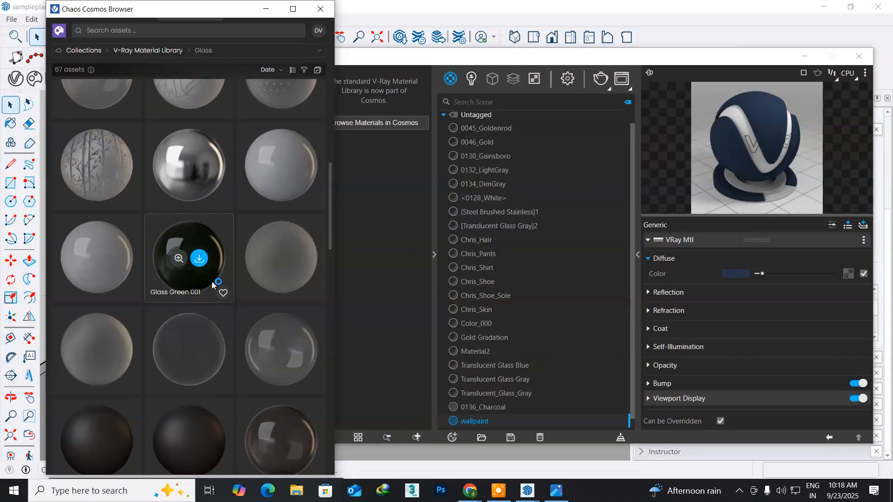
{"action": "scroll", "coordinate": [212, 282], "scroll_direction": "up", "scroll_amount": 8}
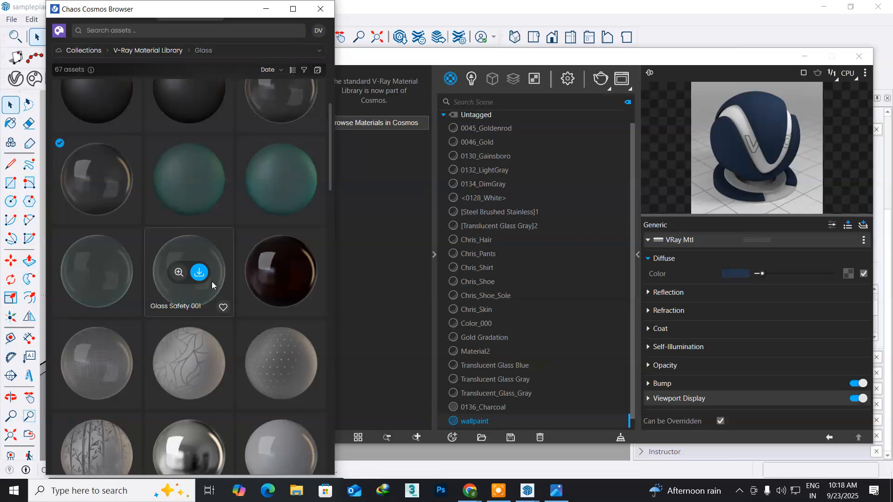
{"action": "scroll", "coordinate": [212, 285], "scroll_direction": "up", "scroll_amount": 3}
{"action": "scroll", "coordinate": [212, 284], "scroll_direction": "up", "scroll_amount": 2}
{"action": "mouse_move", "coordinate": [296, 272]}
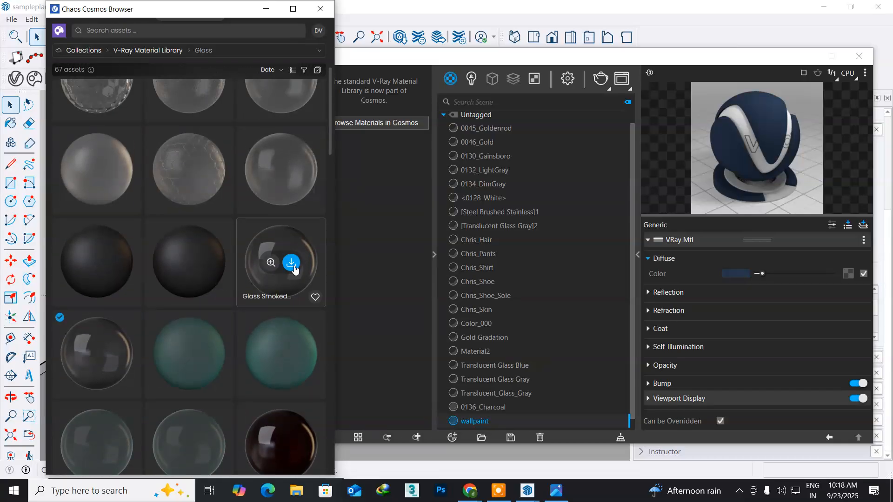
{"action": "left_click", "coordinate": [292, 263]}
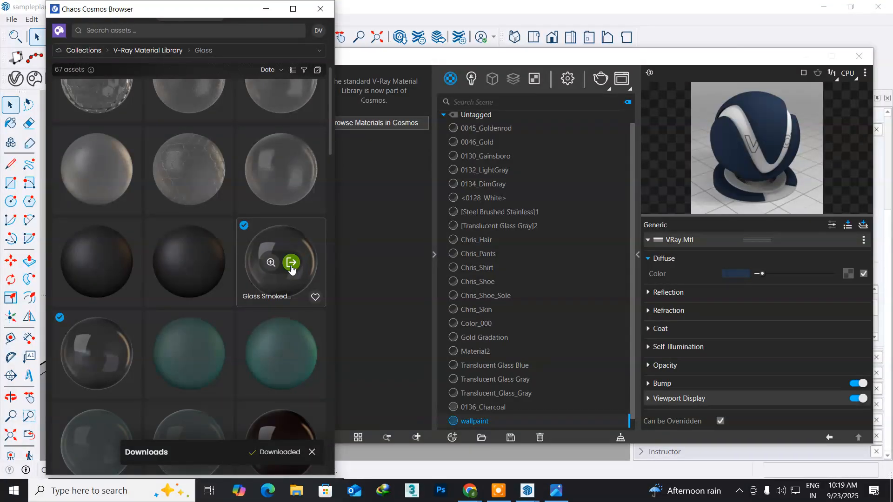
{"action": "left_click", "coordinate": [291, 267]}
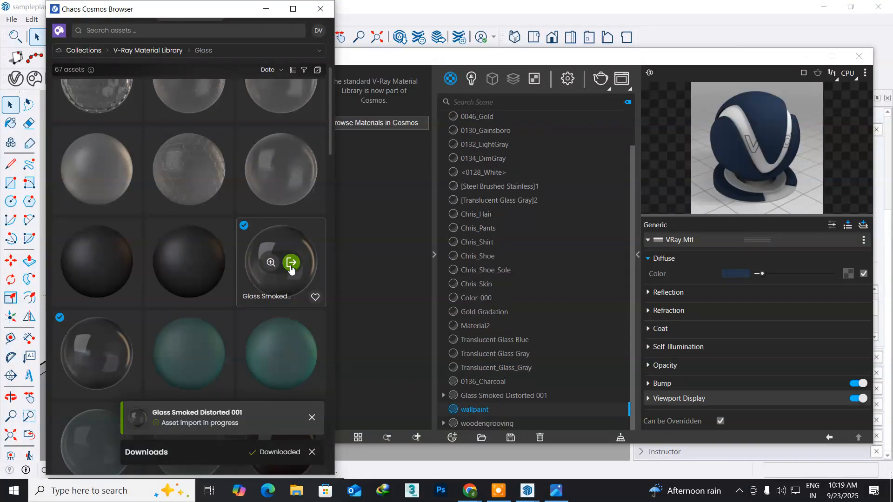
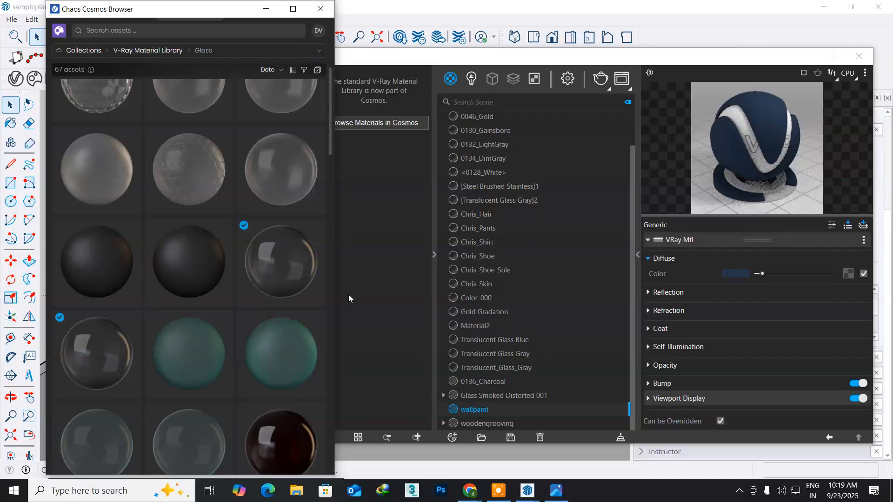
{"action": "mouse_move", "coordinate": [293, 269]}
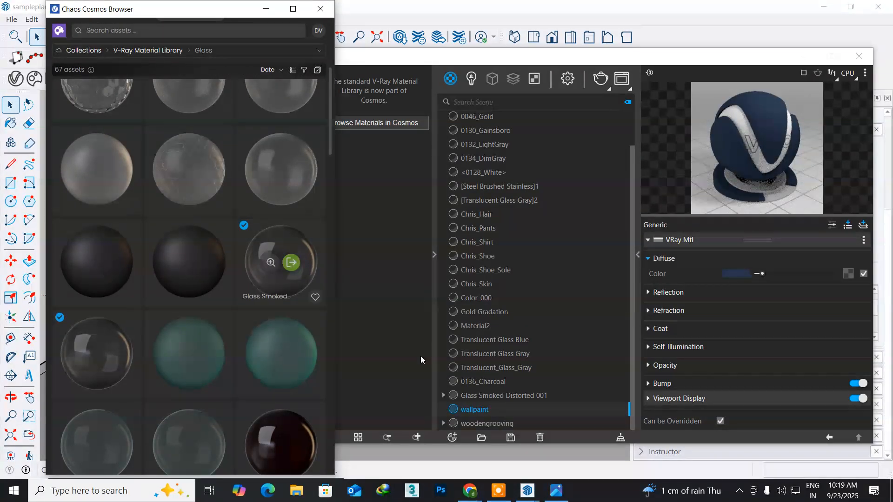
- Close the Cosmos browser and paint the three stacked window panes and the balcony railing glass with Glass Smoked Distorted 001
{"action": "left_click", "coordinate": [476, 396]}
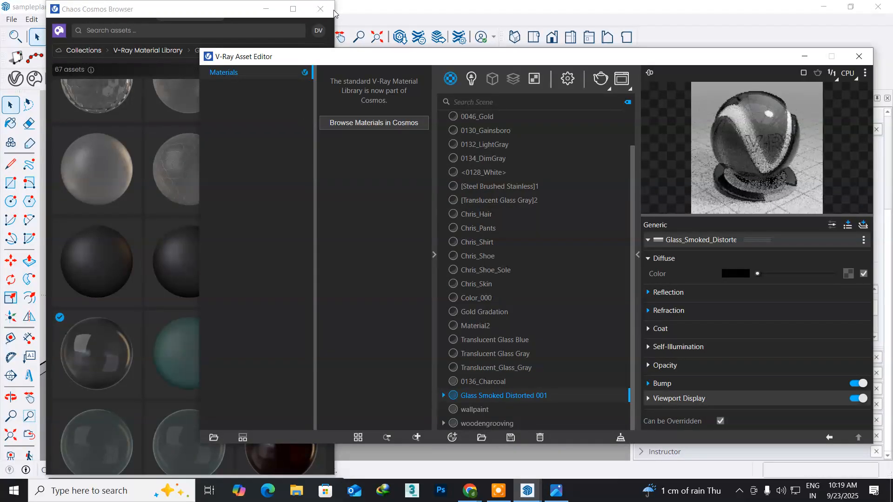
{"action": "left_click", "coordinate": [320, 9]}
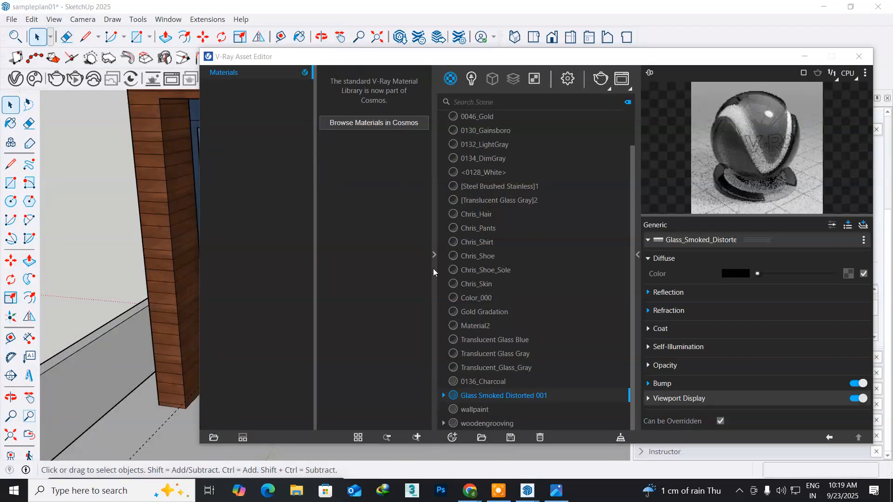
{"action": "left_click", "coordinate": [435, 255]}
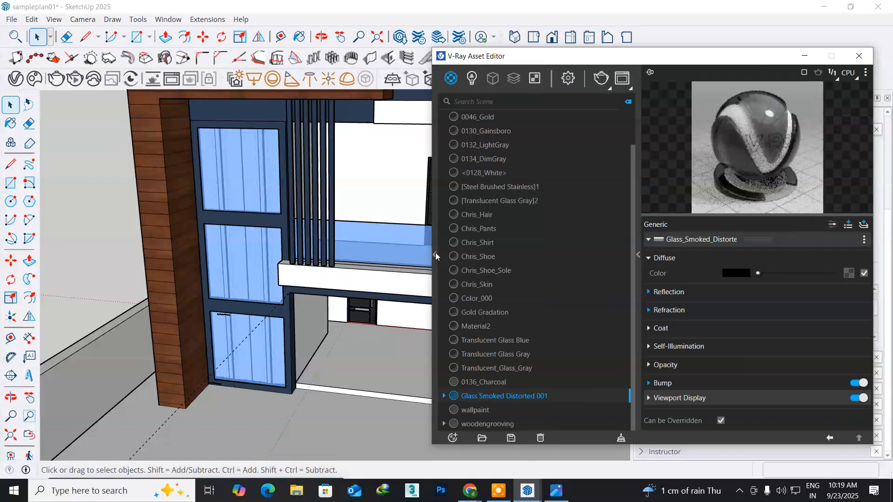
{"action": "left_click", "coordinate": [11, 124]}
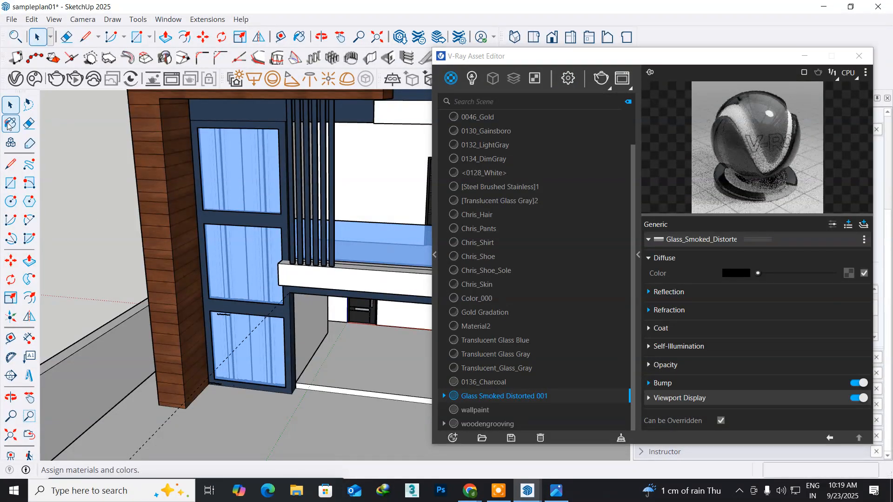
{"action": "left_click", "coordinate": [236, 170]}
{"action": "left_click", "coordinate": [251, 252]}
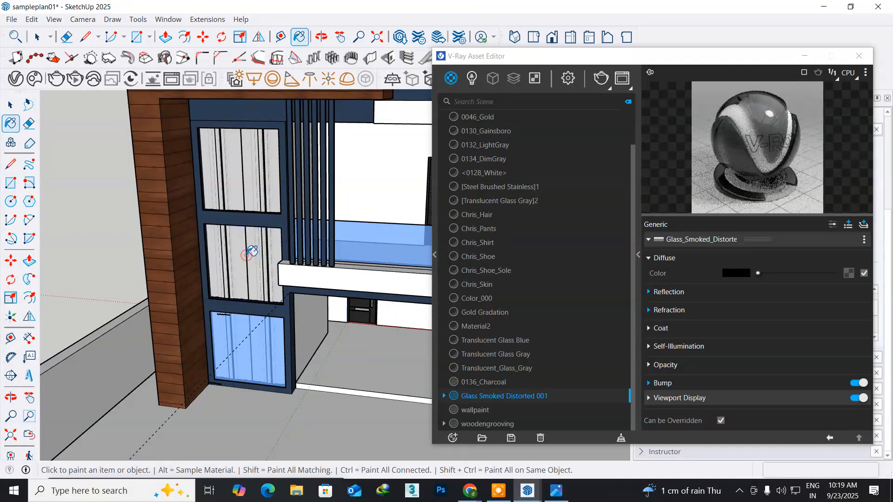
{"action": "left_click", "coordinate": [250, 338]}
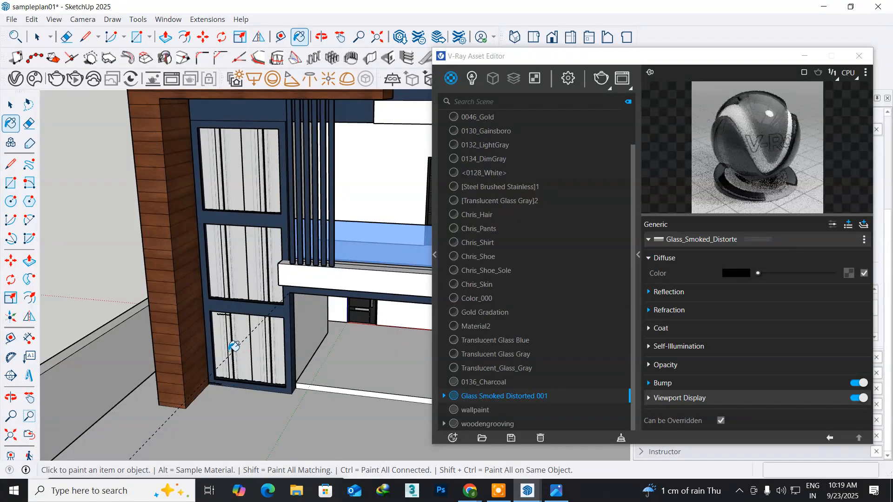
{"action": "left_click", "coordinate": [377, 233]}
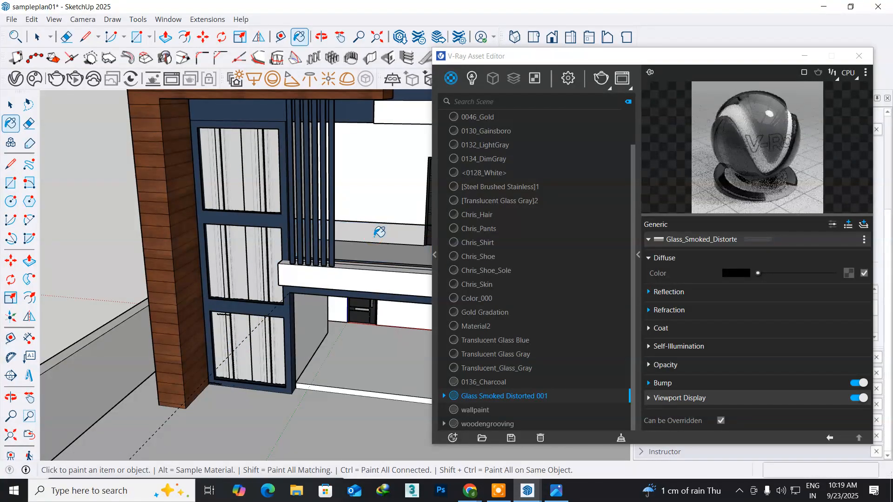
- Create a new Generic V-Ray material for the curtains behind the staircase windows and rename it curtainmaterial
{"action": "key", "text": "o"}
{"action": "mouse_move", "coordinate": [322, 312]}
{"action": "left_mouse_down"}
{"action": "mouse_move", "coordinate": [300, 284]}
{"action": "mouse_move", "coordinate": [377, 323]}
{"action": "mouse_move", "coordinate": [367, 345]}
{"action": "left_mouse_up"}
{"action": "key", "text": "b"}
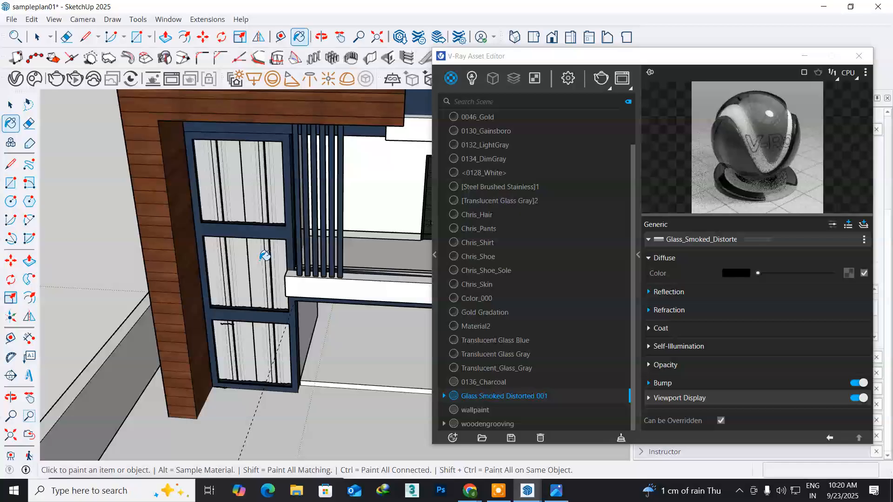
{"action": "mouse_move", "coordinate": [220, 309]}
{"action": "middle_mouse_down"}
{"action": "mouse_move", "coordinate": [209, 312]}
{"action": "mouse_move", "coordinate": [465, 354]}
{"action": "mouse_move", "coordinate": [253, 181]}
{"action": "mouse_move", "coordinate": [239, 201]}
{"action": "mouse_move", "coordinate": [392, 319]}
{"action": "mouse_move", "coordinate": [478, 307]}
{"action": "mouse_move", "coordinate": [566, 235]}
{"action": "mouse_move", "coordinate": [588, 231]}
{"action": "mouse_move", "coordinate": [465, 251]}
{"action": "middle_mouse_up"}
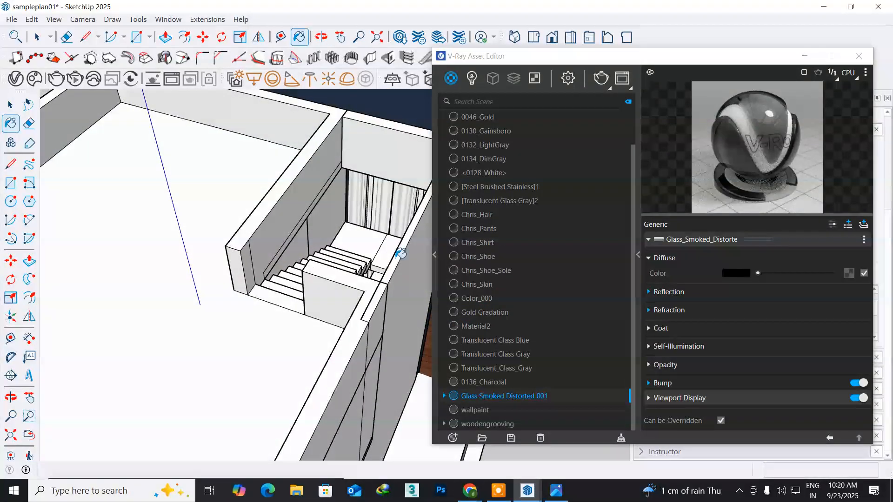
{"action": "mouse_move", "coordinate": [273, 261]}
{"action": "middle_mouse_down"}
{"action": "mouse_move", "coordinate": [333, 255]}
{"action": "mouse_move", "coordinate": [309, 271]}
{"action": "middle_mouse_up"}
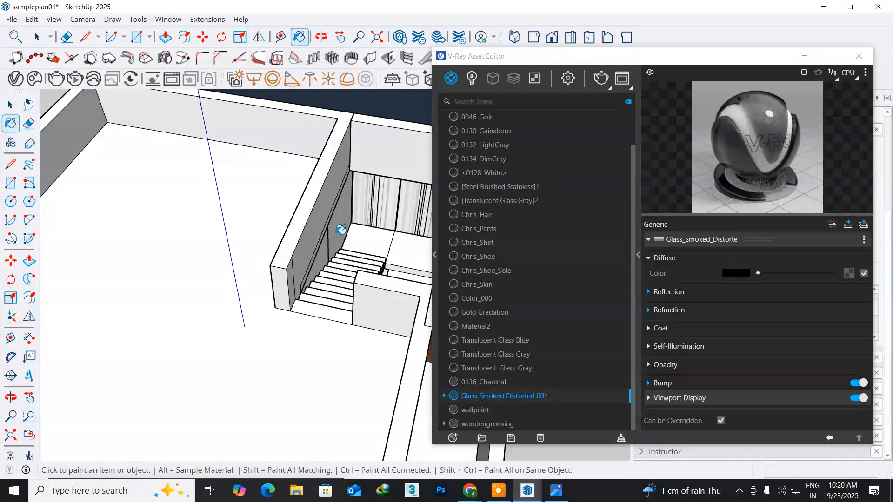
{"action": "right_click", "coordinate": [450, 82]}
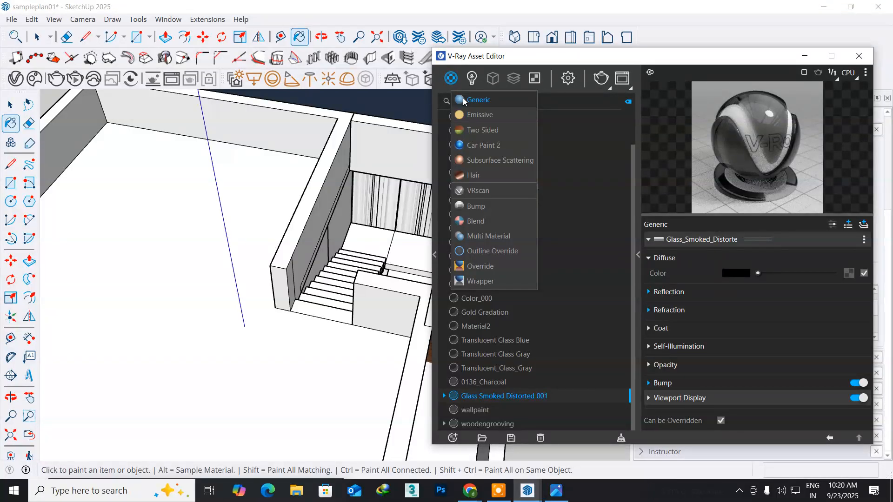
{"action": "left_click", "coordinate": [465, 100]}
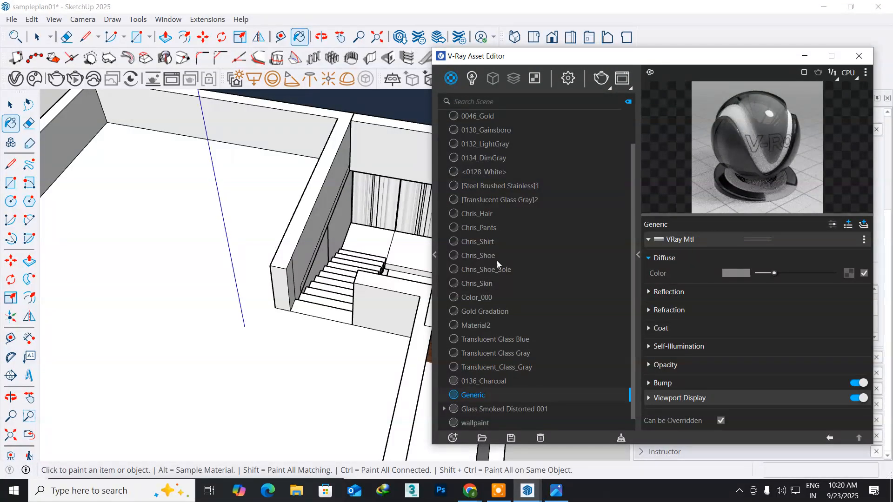
{"action": "right_click", "coordinate": [489, 396]}
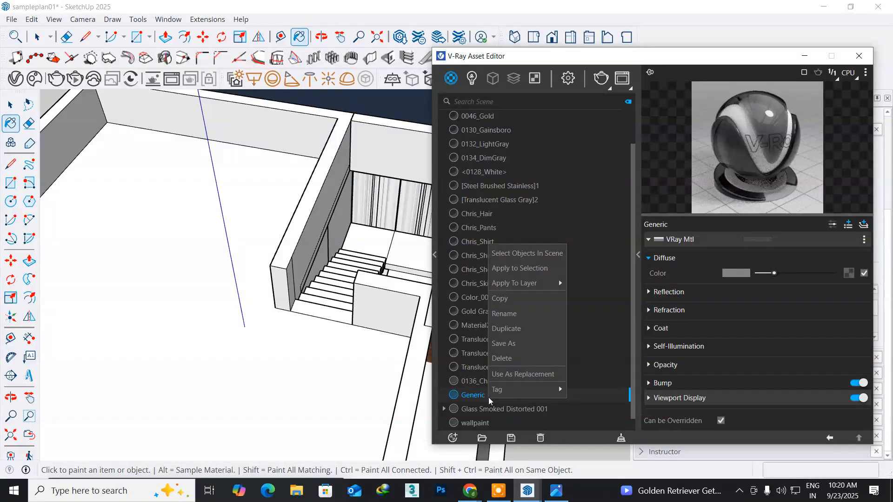
{"action": "left_click", "coordinate": [523, 315]}
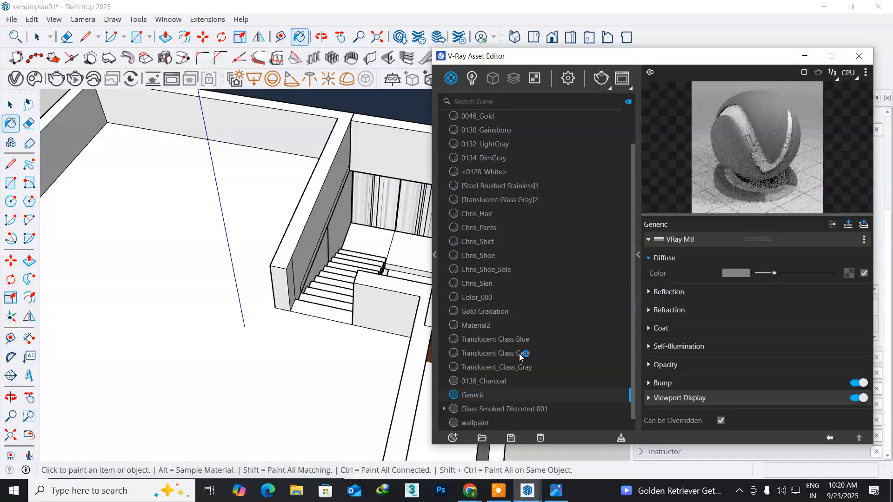
{"action": "key", "text": "ctrl+a"}
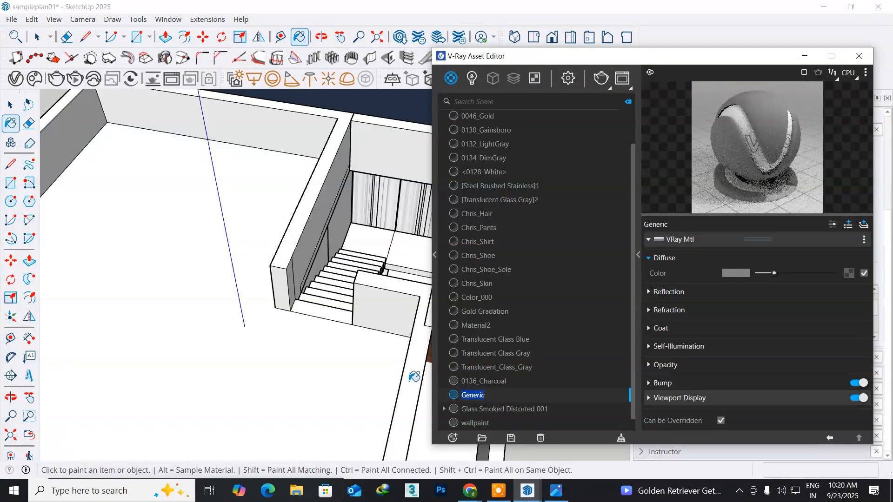
{"action": "type", "text": "cu"}
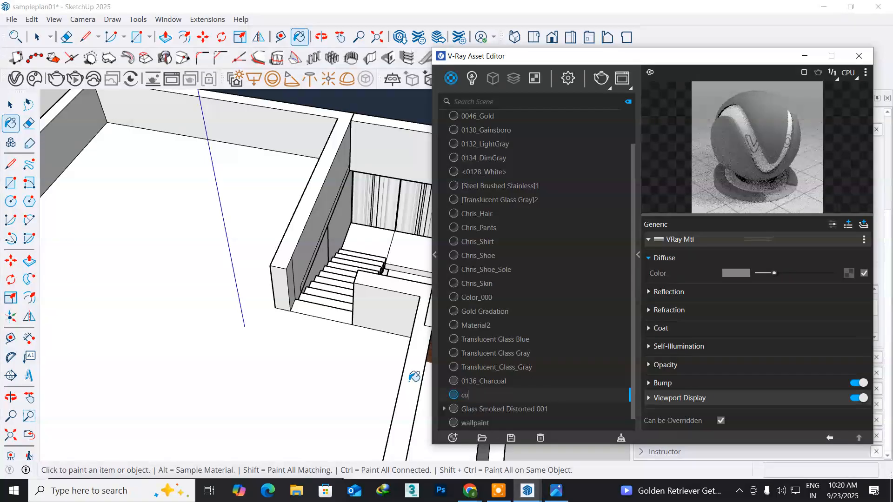
{"action": "type", "text": "rtainmaterial"}
{"action": "key", "text": "Return"}
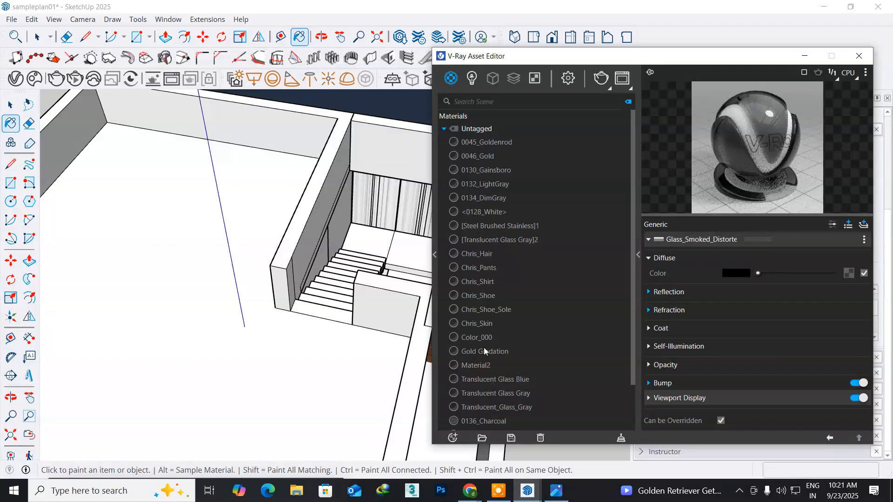
- Select curtainmaterial in the scene's material list and add a Bitmap texture to its diffuse color
{"action": "left_click", "coordinate": [481, 368]}
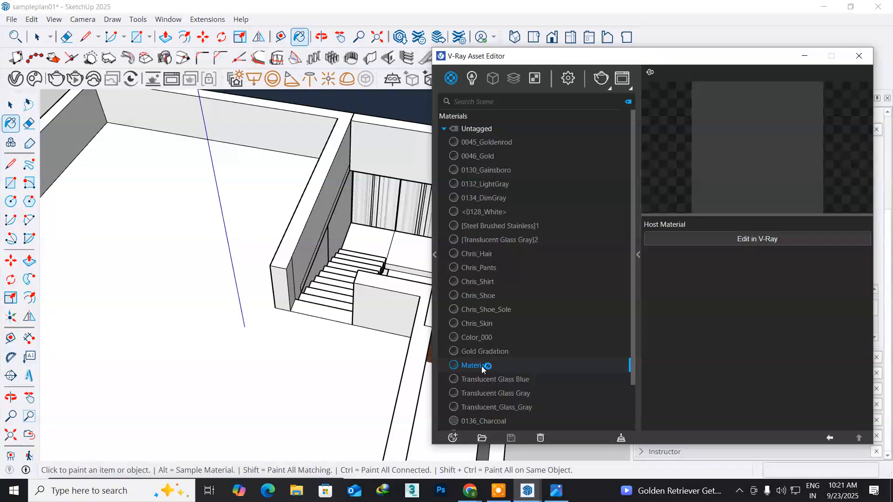
{"action": "scroll", "coordinate": [515, 354], "scroll_direction": "down", "scroll_amount": 2}
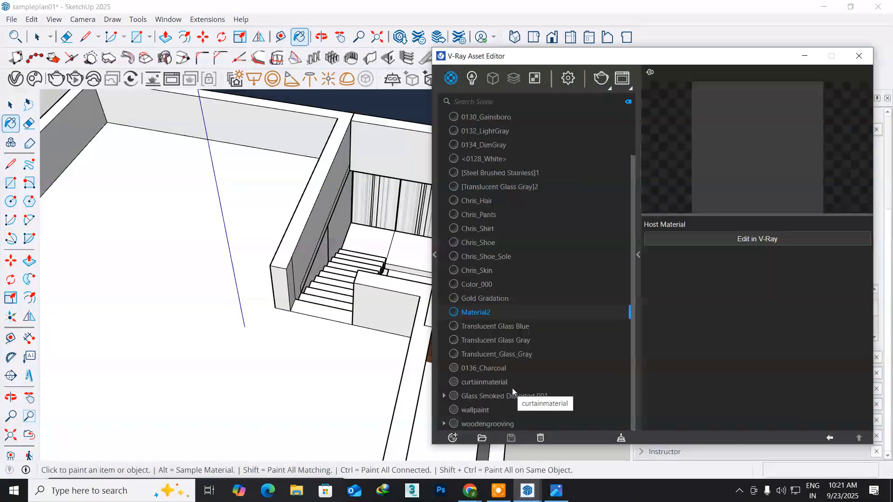
{"action": "scroll", "coordinate": [512, 388], "scroll_direction": "up", "scroll_amount": 2}
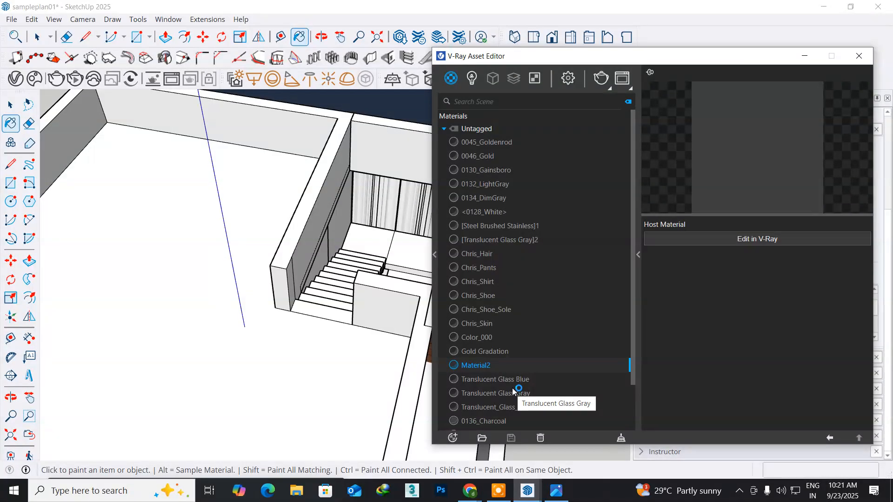
{"action": "scroll", "coordinate": [513, 390], "scroll_direction": "down", "scroll_amount": 2}
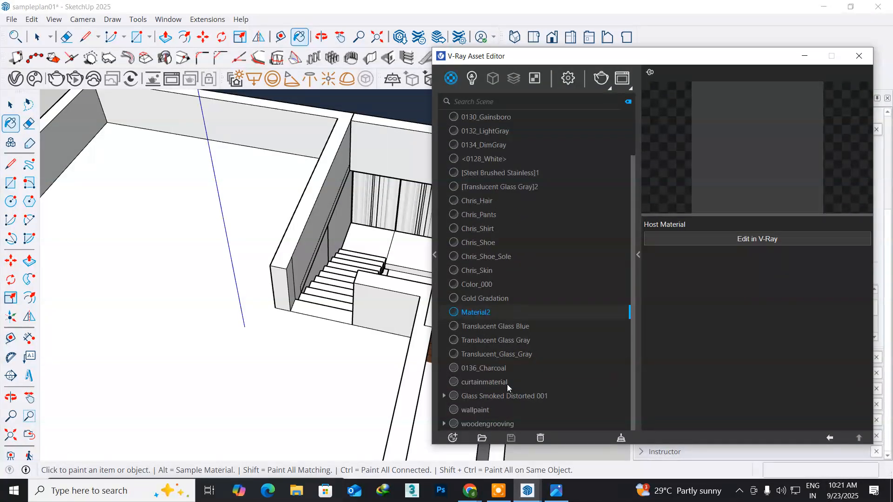
{"action": "left_click", "coordinate": [494, 383]}
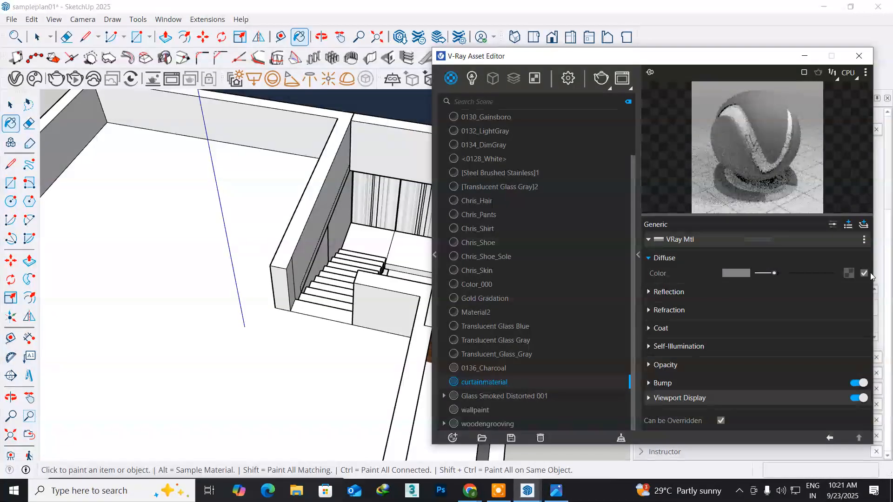
{"action": "left_click", "coordinate": [845, 273]}
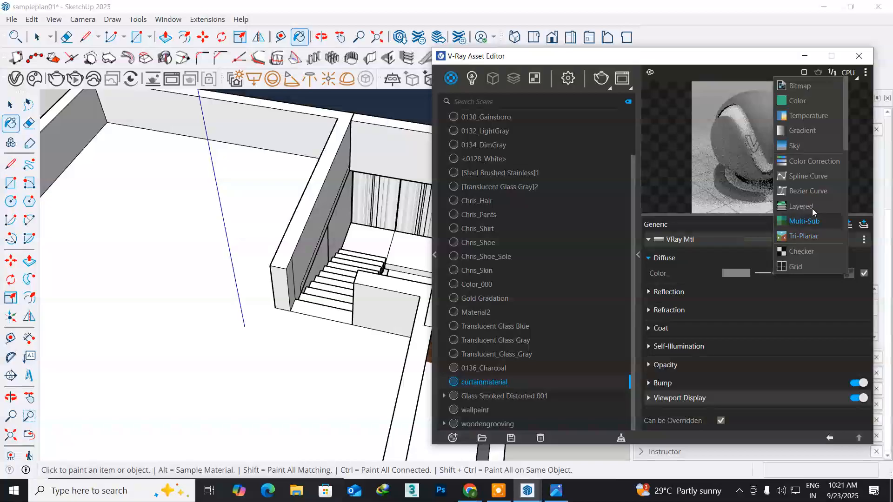
{"action": "left_click", "coordinate": [796, 87]}
{"action": "left_click", "coordinate": [796, 86]}
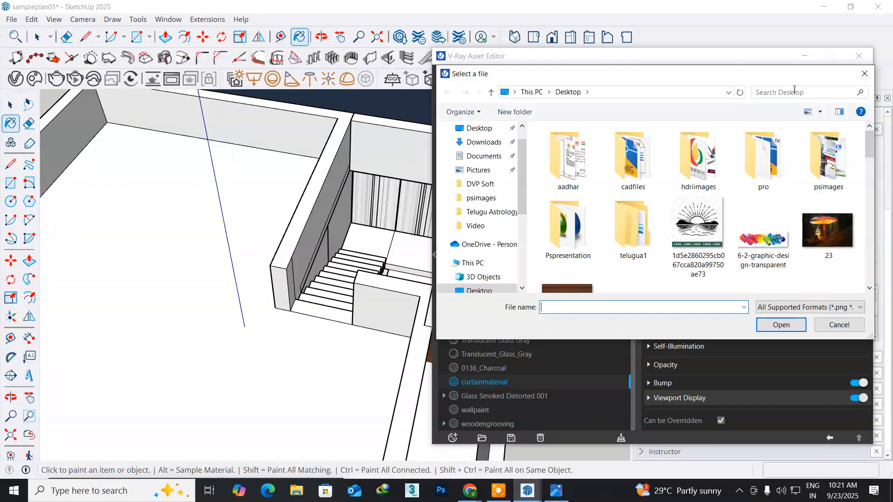
- Look through the Desktop images for a curtain texture, cancel the file selection, and return to the settings of curtainmaterial
{"action": "left_click_drag", "start_coordinate": [607, 75], "coordinate": [391, 106]}
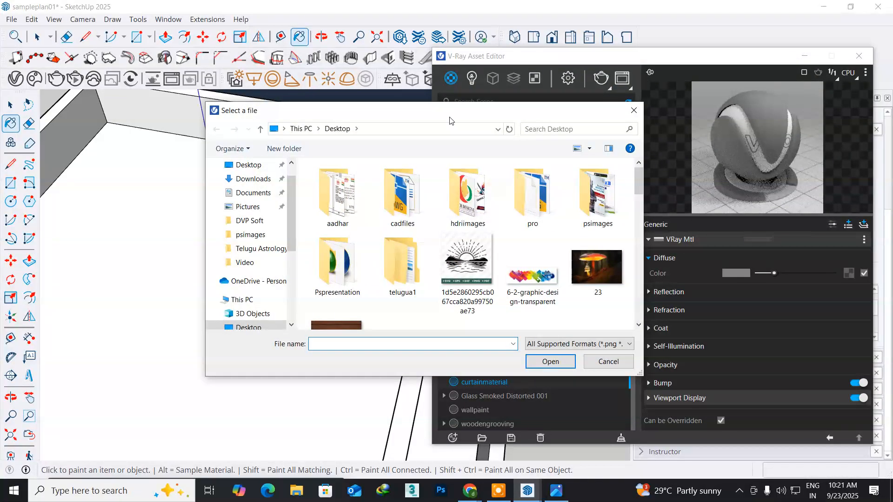
{"action": "left_click_drag", "start_coordinate": [426, 114], "coordinate": [298, 84]}
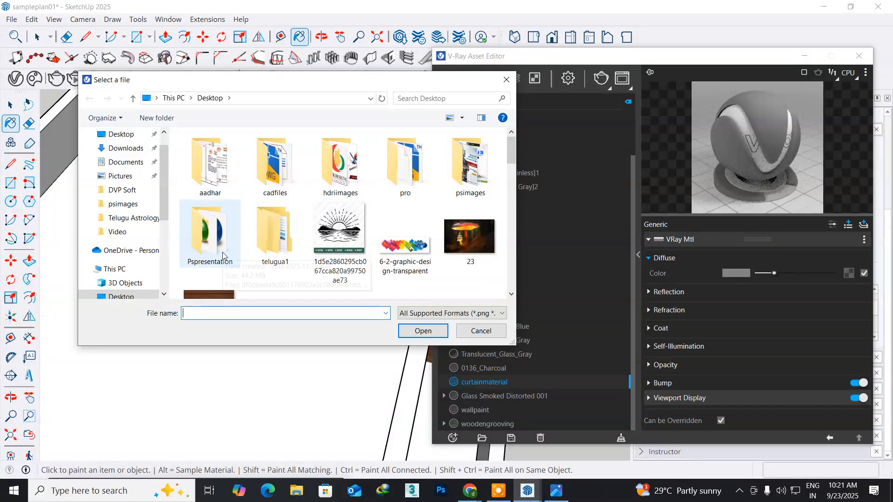
{"action": "scroll", "coordinate": [231, 254], "scroll_direction": "down", "scroll_amount": 5}
{"action": "scroll", "coordinate": [223, 255], "scroll_direction": "up", "scroll_amount": 5}
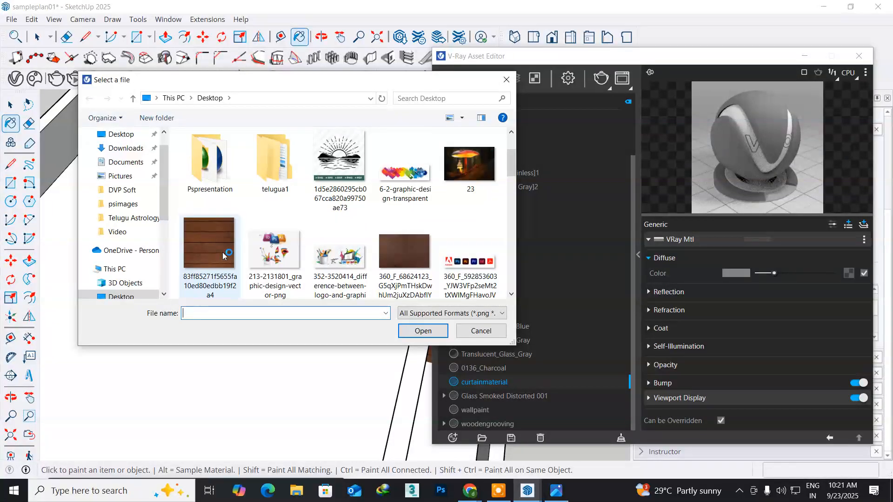
{"action": "left_click", "coordinate": [475, 332]}
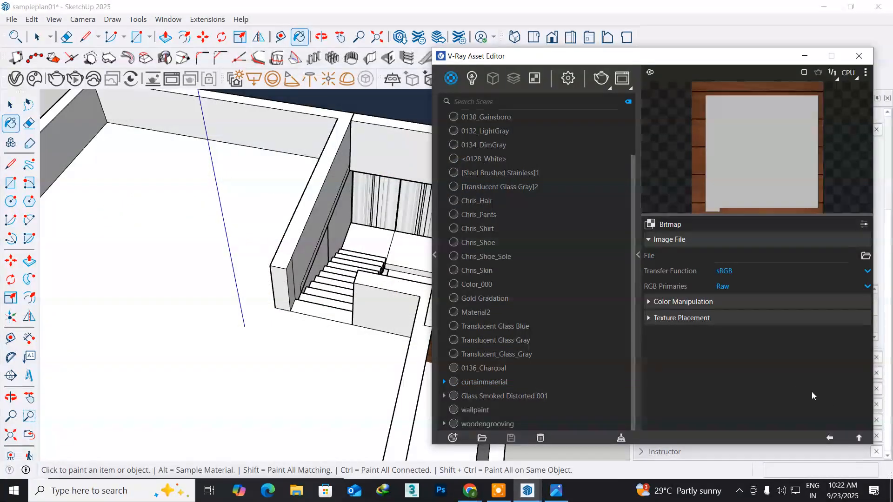
{"action": "left_click", "coordinate": [830, 438]}
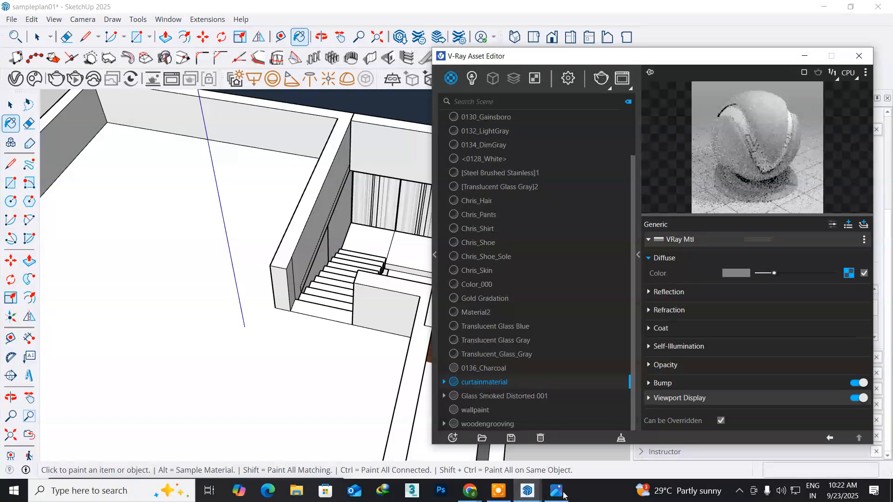
- Switch to Pinterest in Chrome and search for "curtain textures"
{"action": "left_click", "coordinate": [533, 498]}
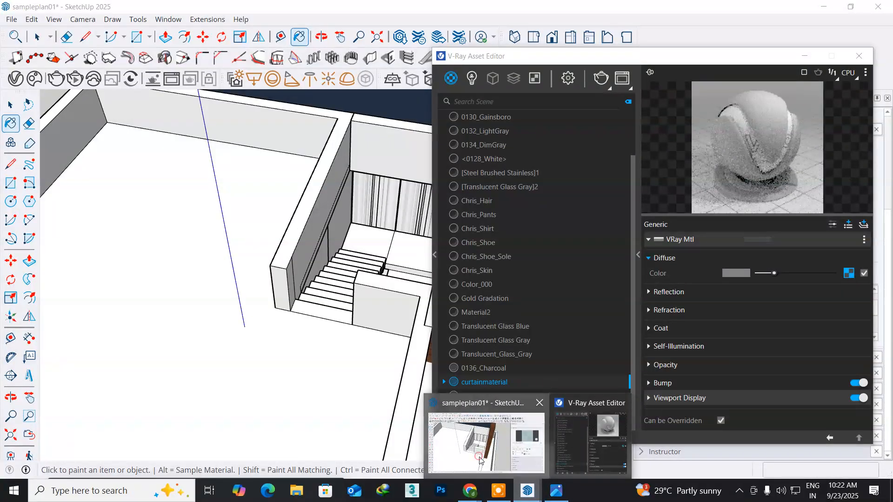
{"action": "left_click", "coordinate": [470, 444]}
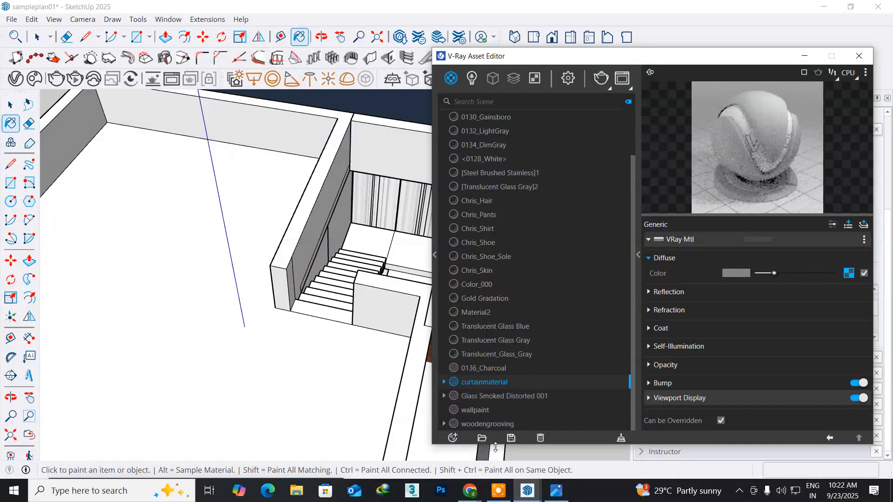
{"action": "left_click", "coordinate": [470, 490]}
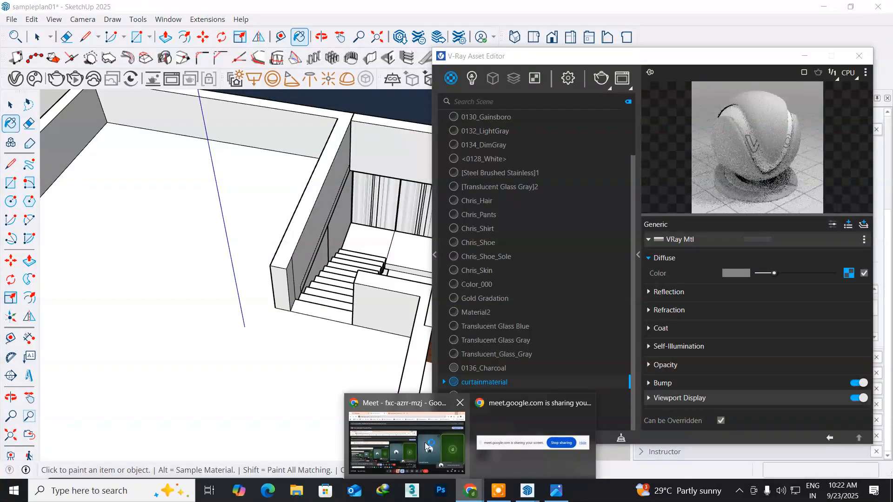
{"action": "left_click", "coordinate": [436, 458]}
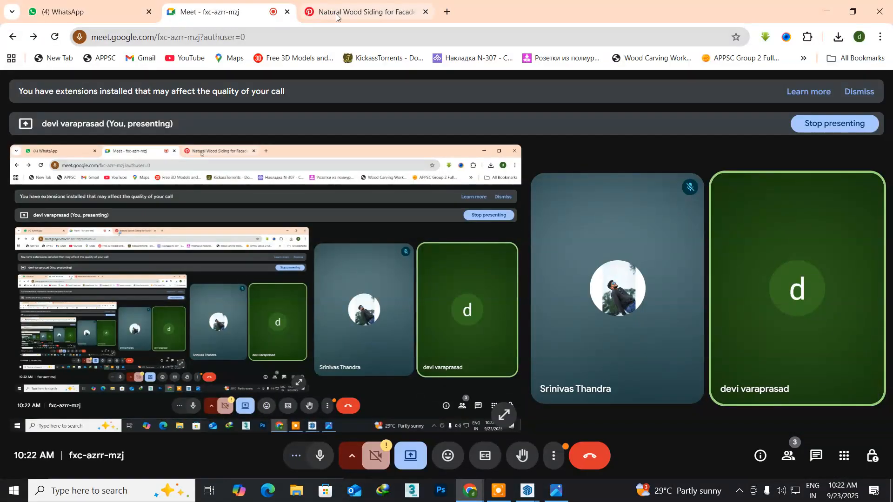
{"action": "left_click", "coordinate": [348, 14]}
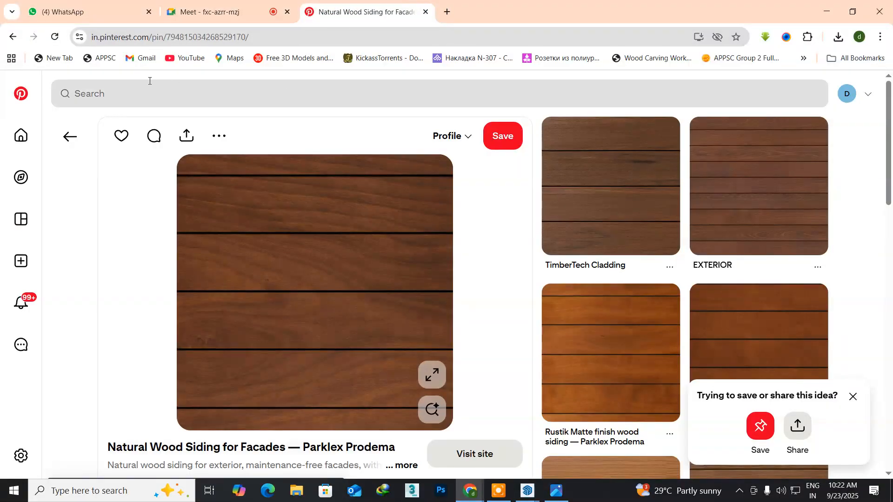
{"action": "left_click", "coordinate": [131, 89]}
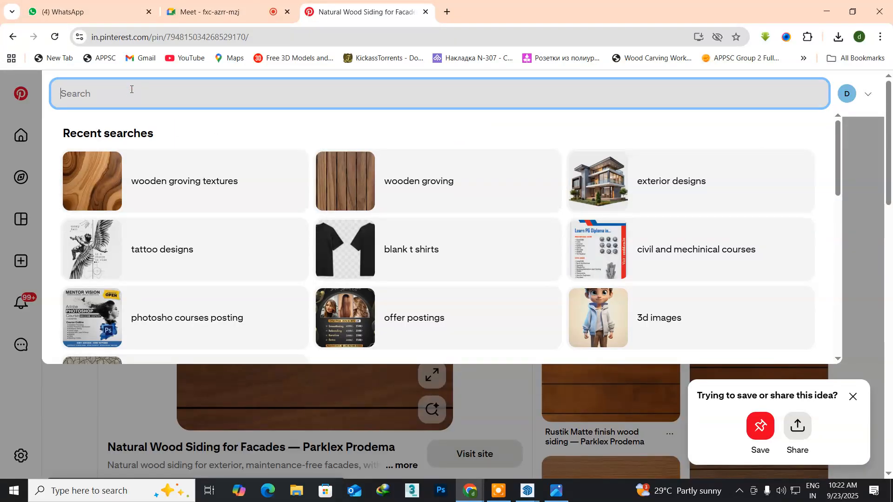
{"action": "type", "text": "cur"}
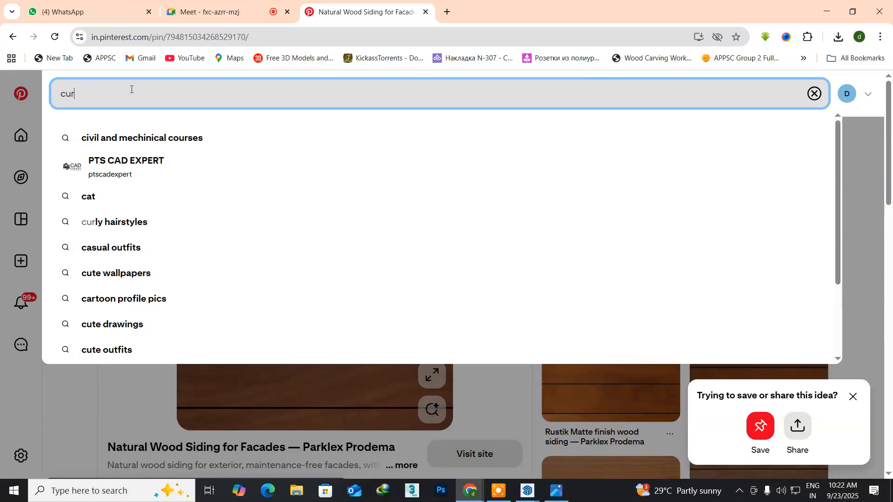
{"action": "type", "text": "tain"}
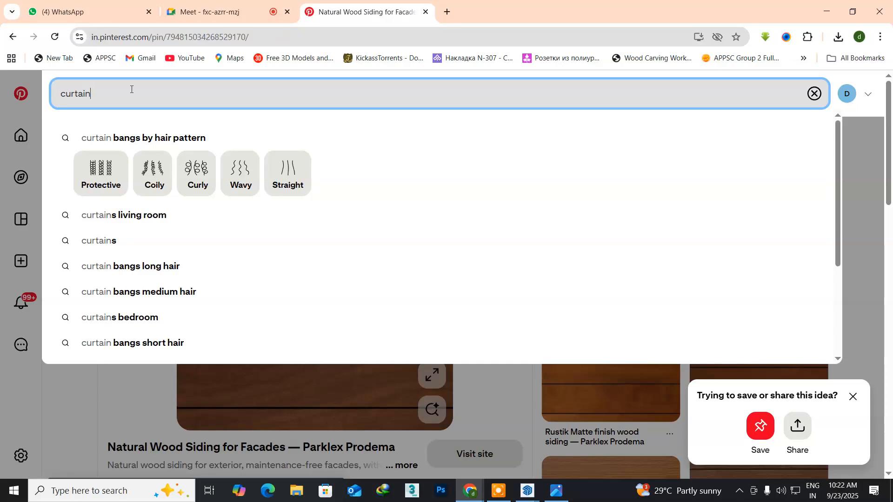
{"action": "type", "text": " text"}
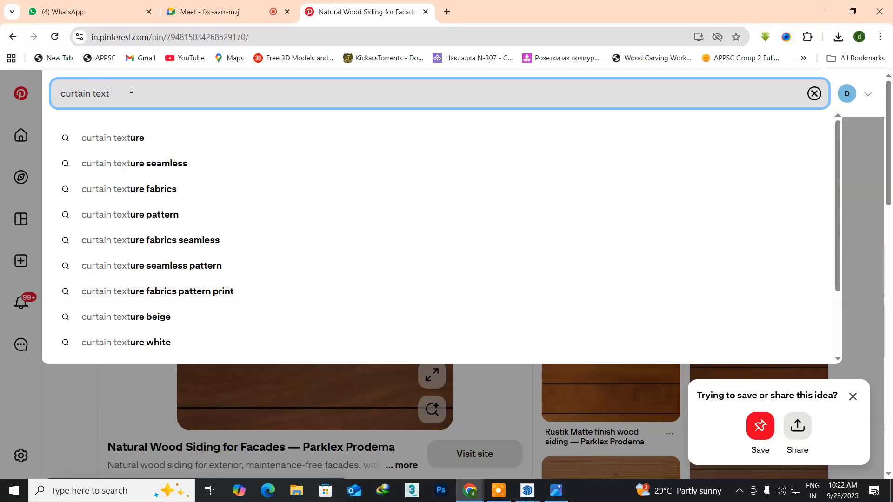
{"action": "type", "text": "ures"}
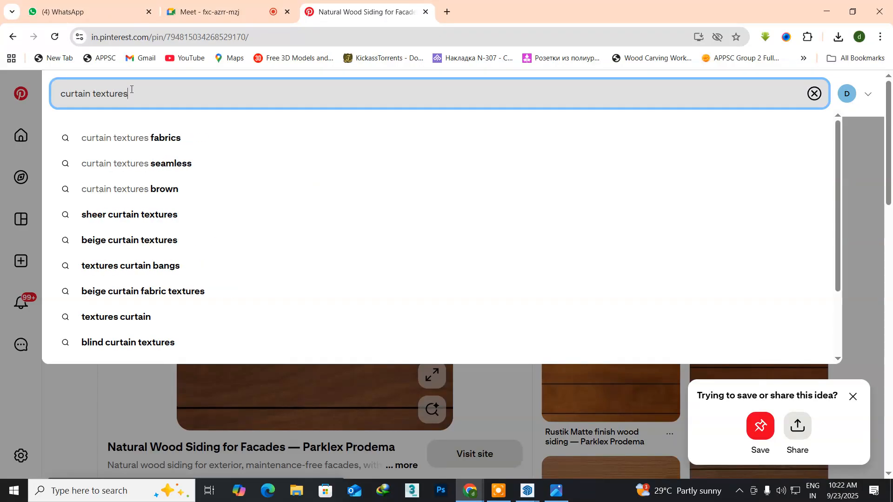
{"action": "key", "text": "Return"}
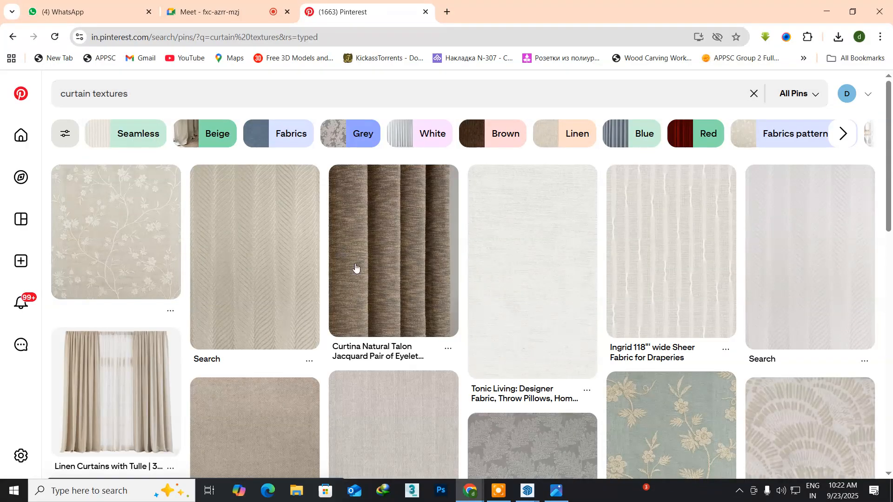
- Browse the curtain texture results and open the golden-brown Curtains in Bouclé pin
{"action": "scroll", "coordinate": [358, 273], "scroll_direction": "down", "scroll_amount": 5}
{"action": "scroll", "coordinate": [360, 272], "scroll_direction": "down", "scroll_amount": 1}
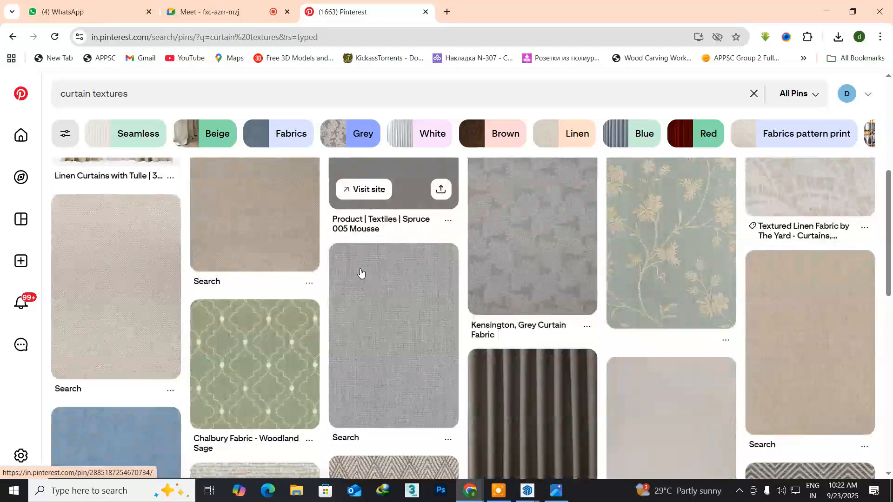
{"action": "scroll", "coordinate": [360, 272], "scroll_direction": "up", "scroll_amount": 5}
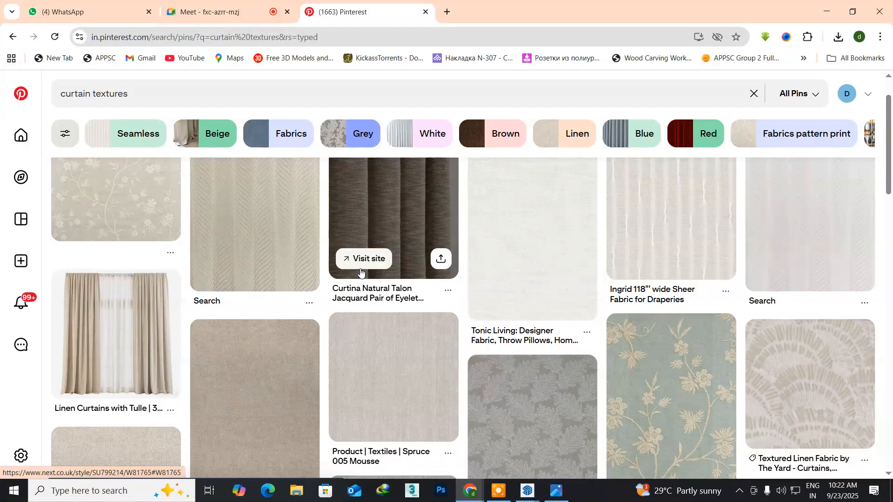
{"action": "scroll", "coordinate": [360, 272], "scroll_direction": "down", "scroll_amount": 7}
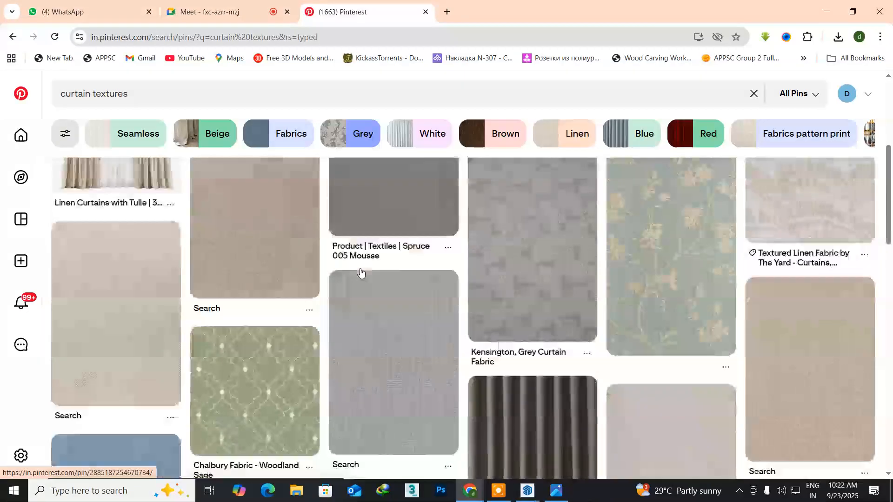
{"action": "scroll", "coordinate": [360, 272], "scroll_direction": "down", "scroll_amount": 7}
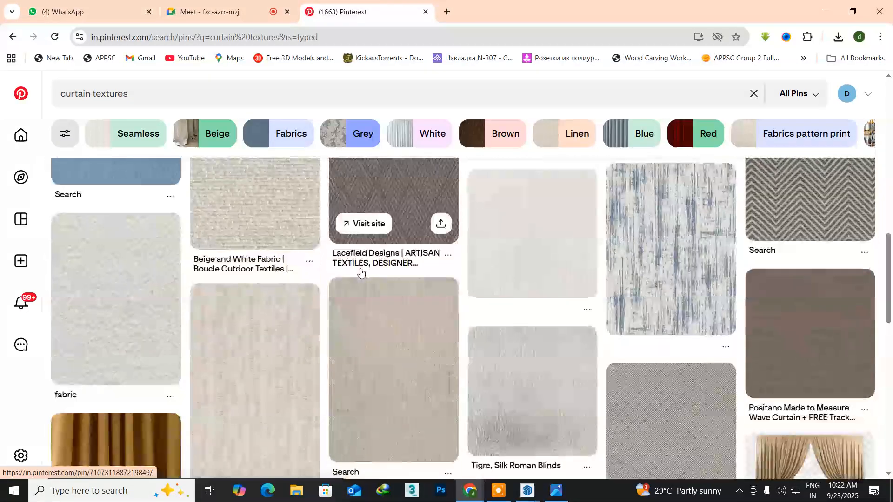
{"action": "scroll", "coordinate": [360, 272], "scroll_direction": "down", "scroll_amount": 5}
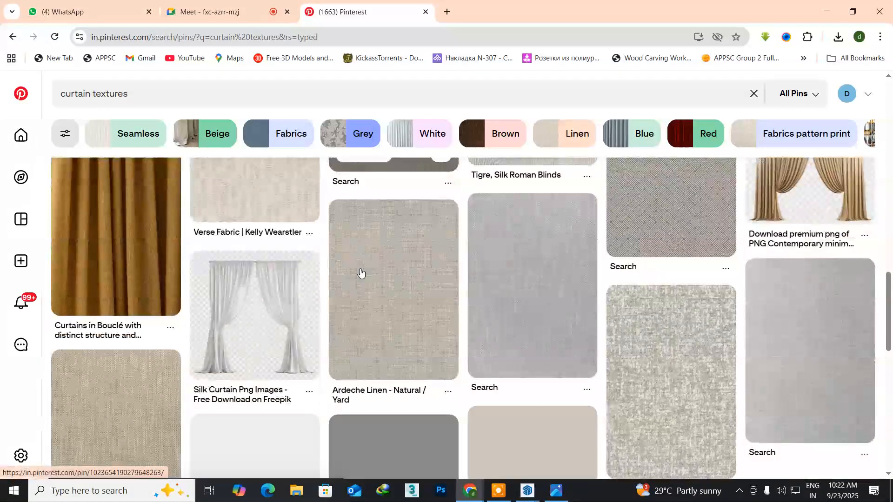
{"action": "scroll", "coordinate": [360, 272], "scroll_direction": "up", "scroll_amount": 3}
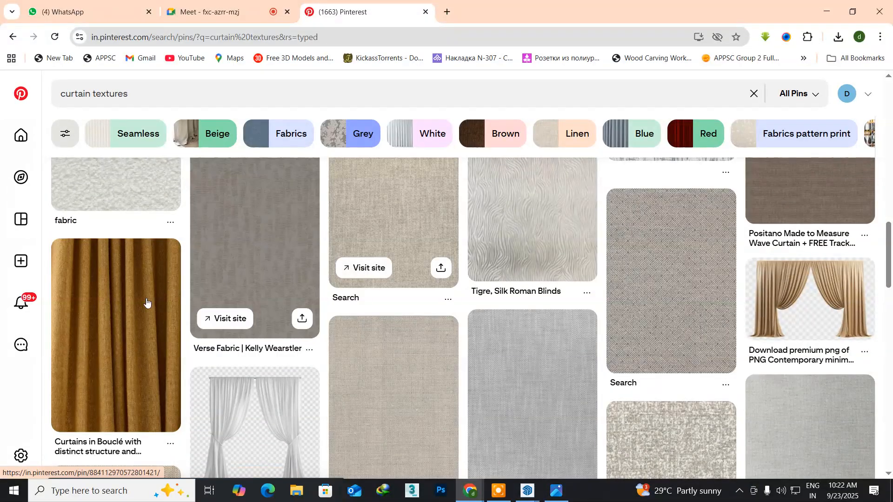
{"action": "left_click", "coordinate": [114, 343]}
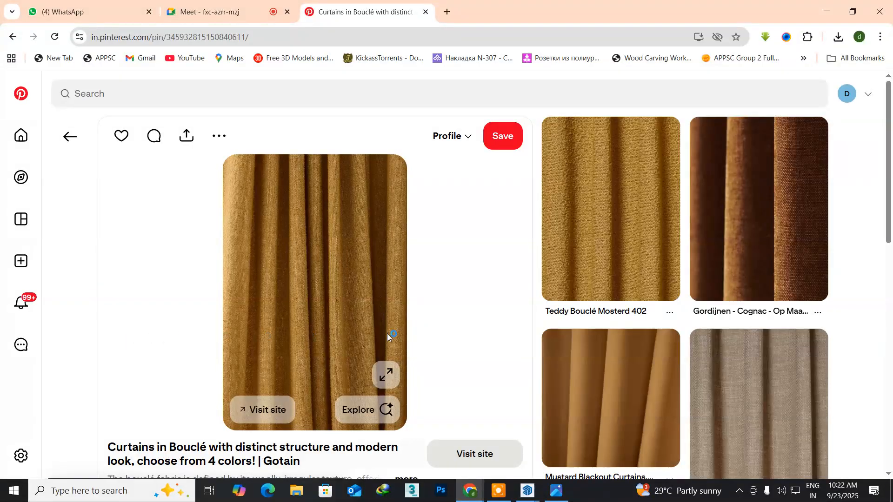
- Examine the related curtain fabrics below the bouclé pin and return to its main image
{"action": "scroll", "coordinate": [409, 332], "scroll_direction": "down", "scroll_amount": 7}
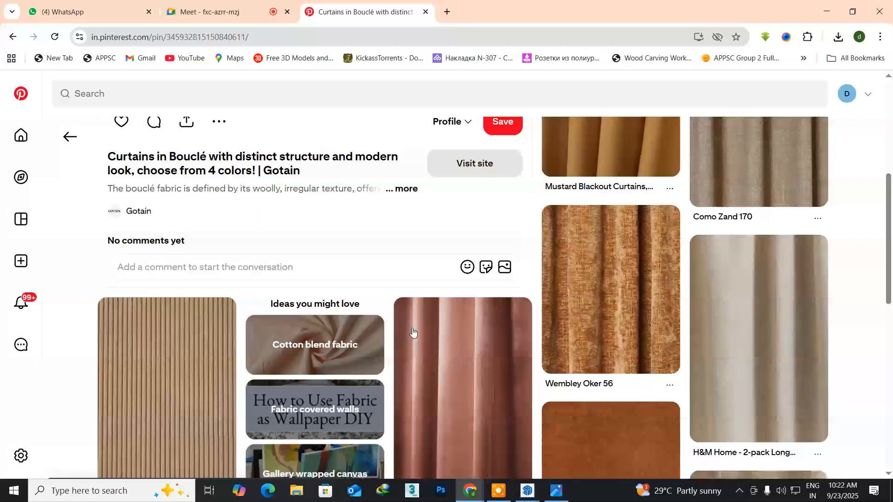
{"action": "scroll", "coordinate": [412, 331], "scroll_direction": "down", "scroll_amount": 5}
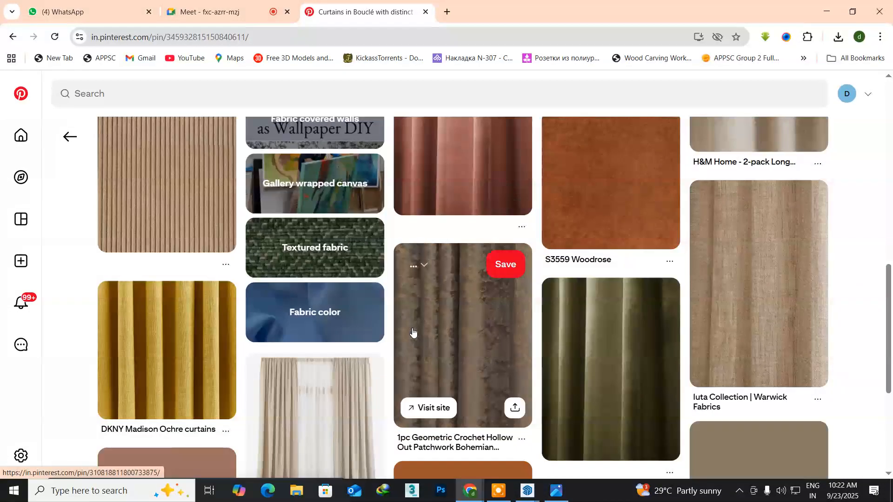
{"action": "scroll", "coordinate": [413, 332], "scroll_direction": "down", "scroll_amount": 4}
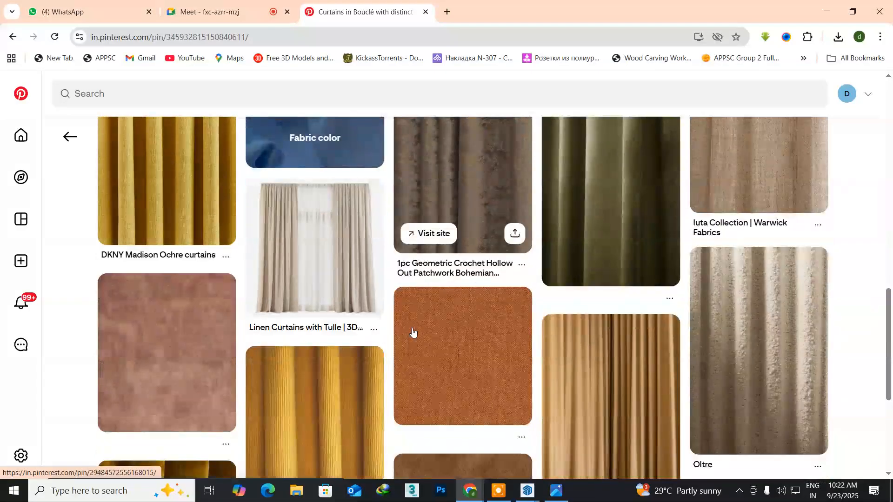
{"action": "scroll", "coordinate": [412, 327], "scroll_direction": "up", "scroll_amount": 12}
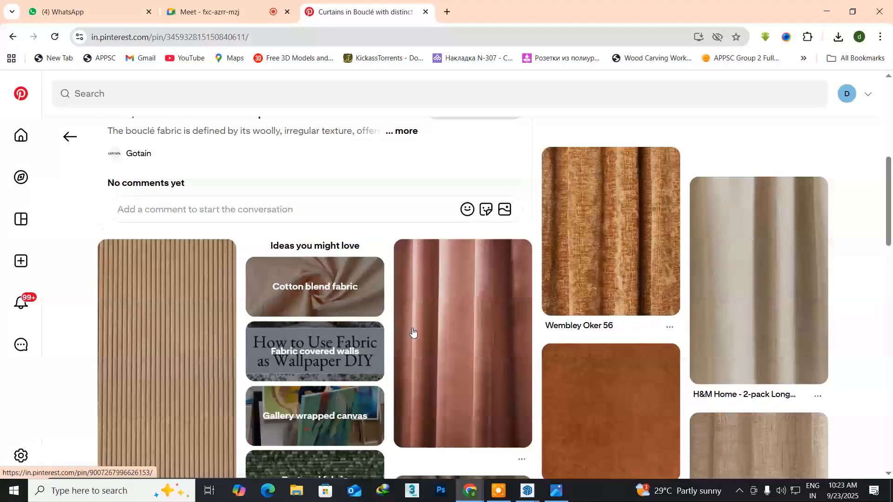
{"action": "scroll", "coordinate": [412, 327], "scroll_direction": "up", "scroll_amount": 3}
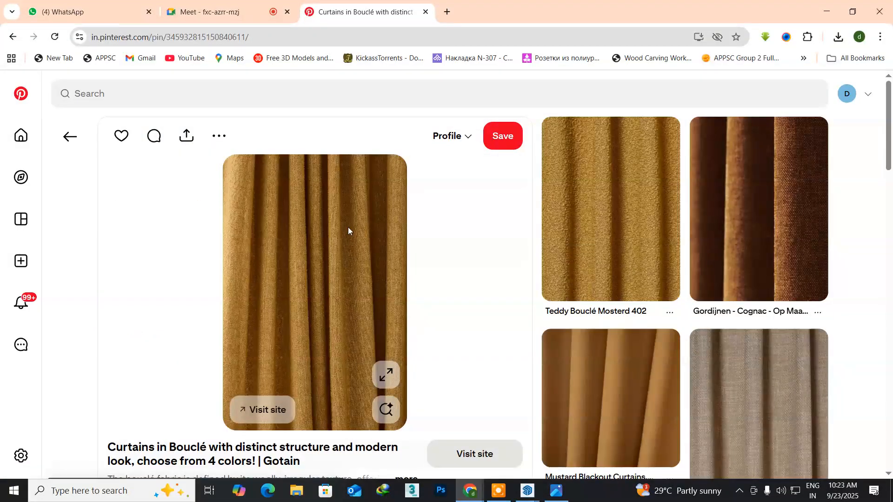
- Save the golden-brown bouclé curtain image to the Desktop under its suggested file name and switch back to SketchUp
{"action": "right_click", "coordinate": [276, 223]}
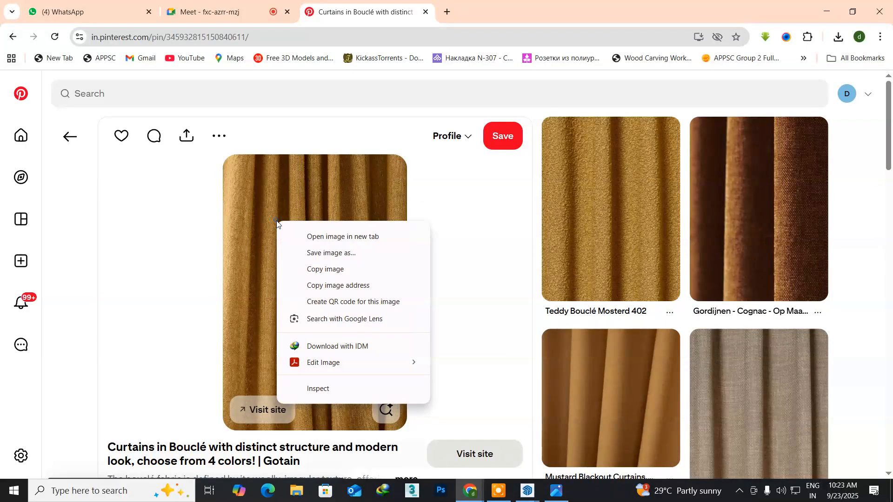
{"action": "left_click", "coordinate": [294, 251]}
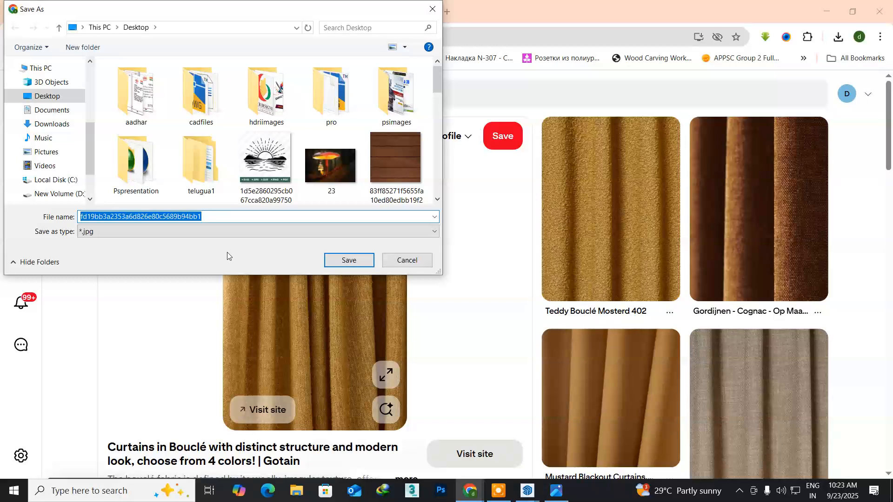
{"action": "left_click", "coordinate": [348, 261]}
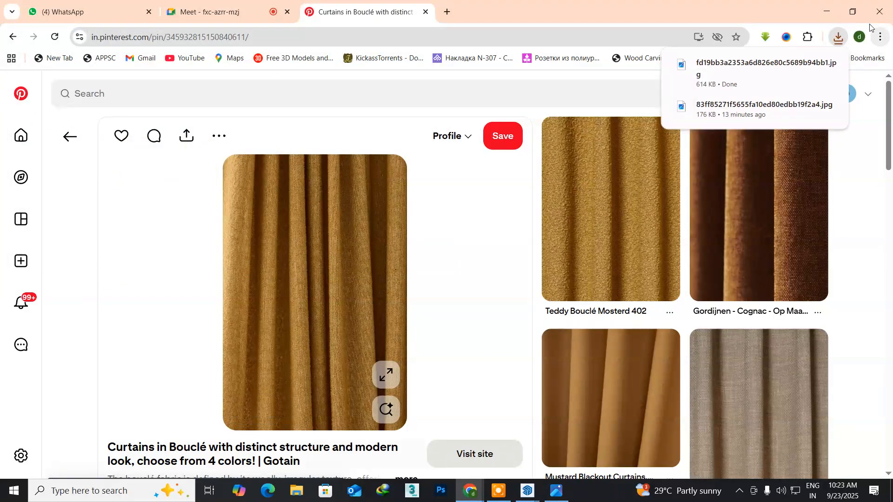
{"action": "left_click", "coordinate": [823, 17]}
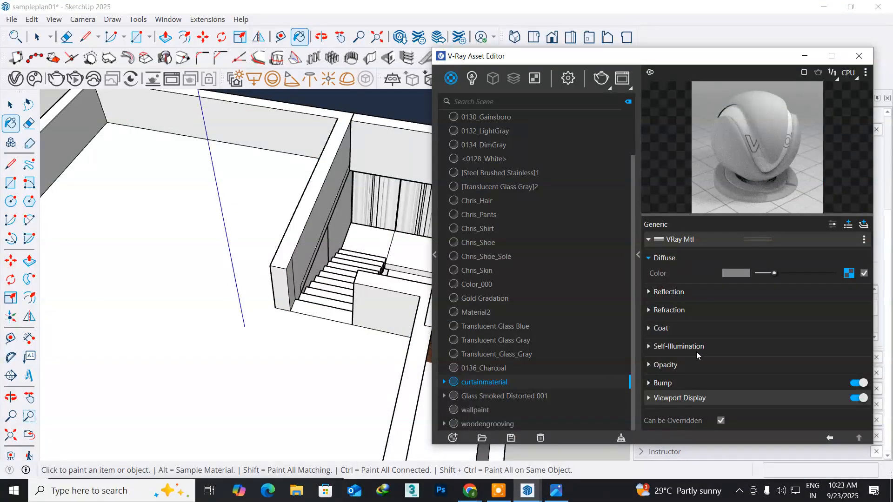
- Load fd19bb3a2353a6d826e80c5689b94bb1.jpg from the Desktop as curtainmaterial's diffuse bitmap and return to the material settings
{"action": "left_click", "coordinate": [847, 272]}
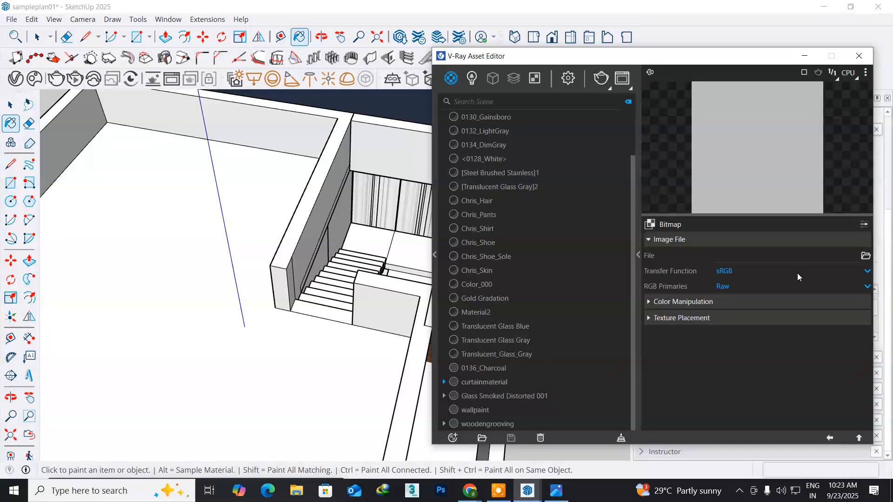
{"action": "left_click", "coordinate": [867, 257]}
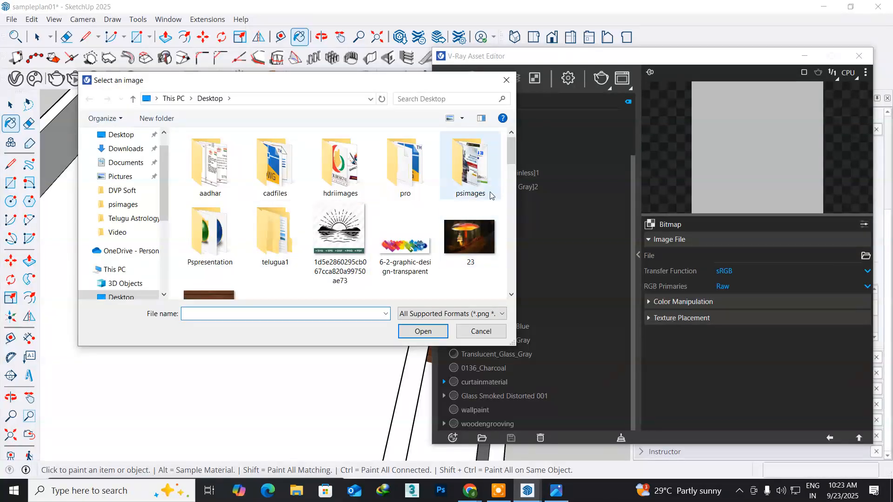
{"action": "left_click_drag", "start_coordinate": [513, 148], "coordinate": [510, 196]}
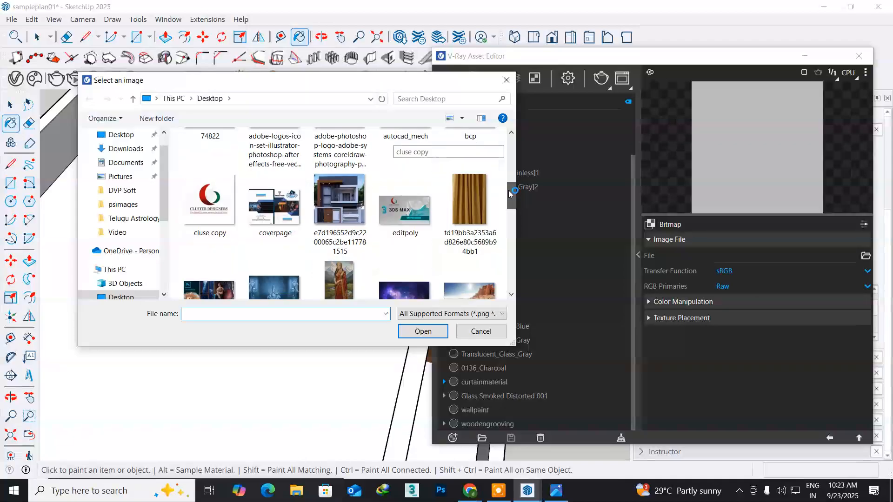
{"action": "left_click", "coordinate": [469, 204]}
{"action": "left_click", "coordinate": [407, 333]}
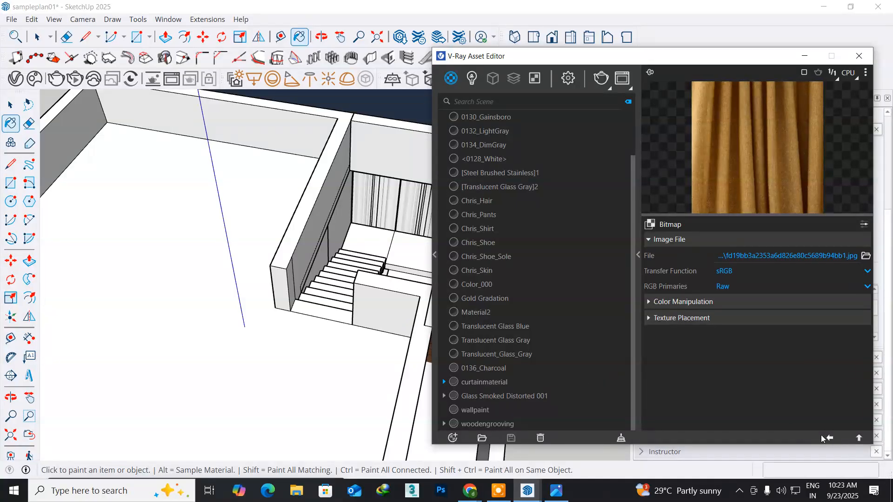
{"action": "left_click", "coordinate": [827, 438]}
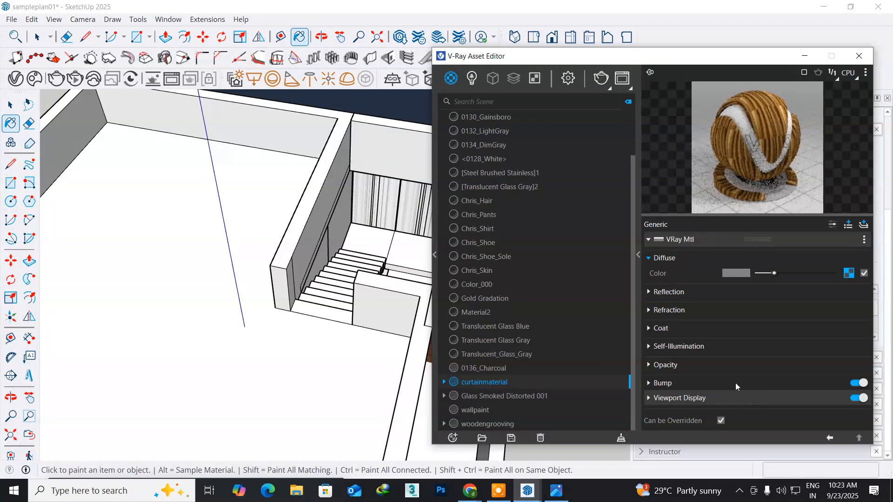
- Paint the top window's curtains behind the staircase with curtainmaterial and close the V-Ray Asset Editor
{"action": "left_click_drag", "start_coordinate": [464, 56], "coordinate": [556, 65]}
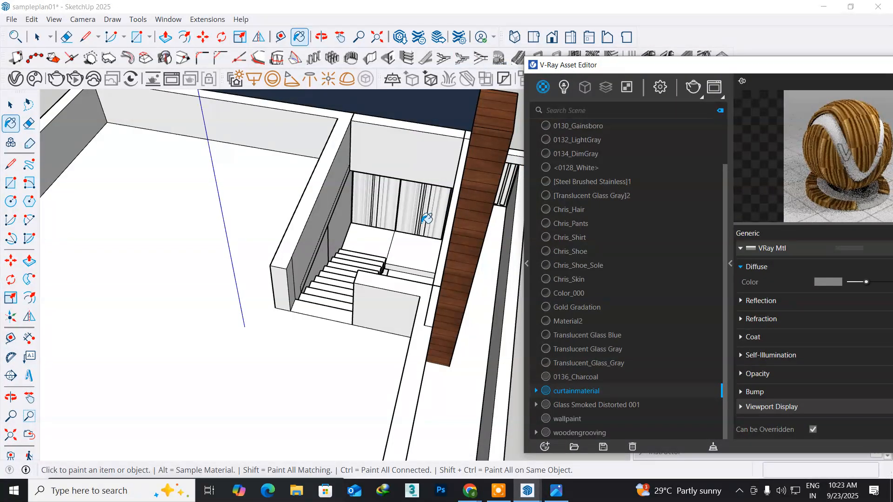
{"action": "scroll", "coordinate": [439, 210], "scroll_direction": "up", "scroll_amount": 5}
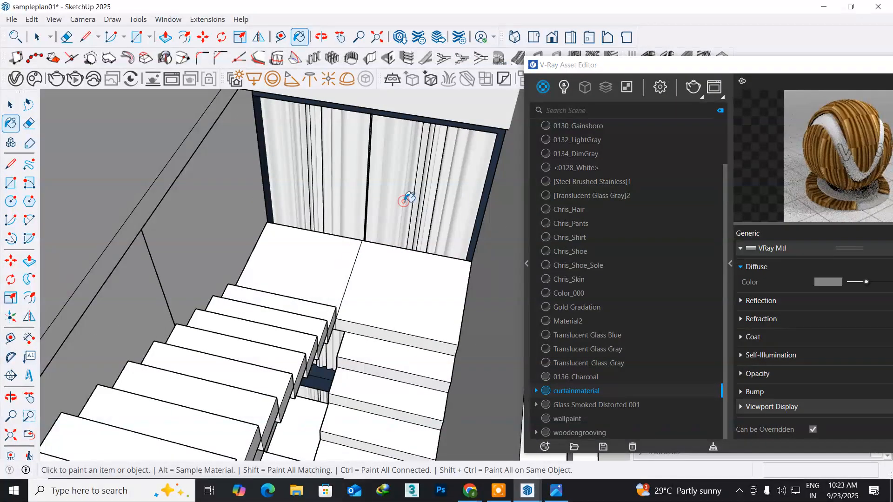
{"action": "left_click", "coordinate": [409, 197]}
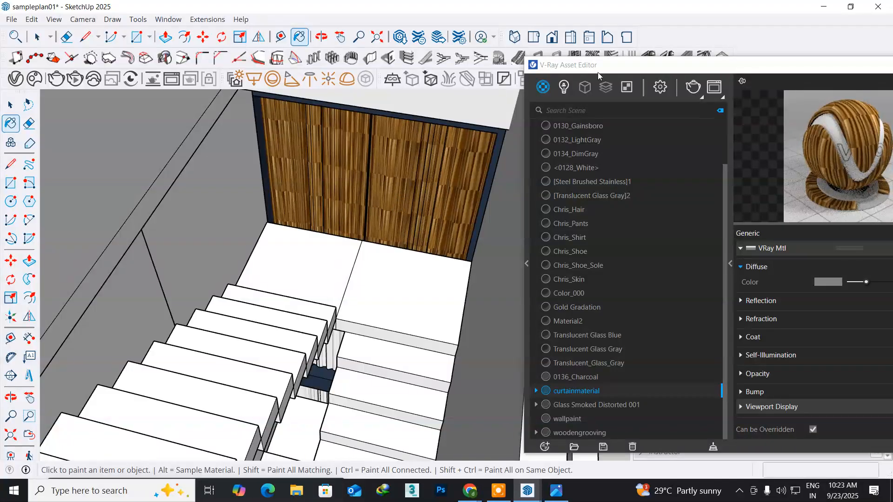
{"action": "left_click_drag", "start_coordinate": [613, 65], "coordinate": [162, 89]}
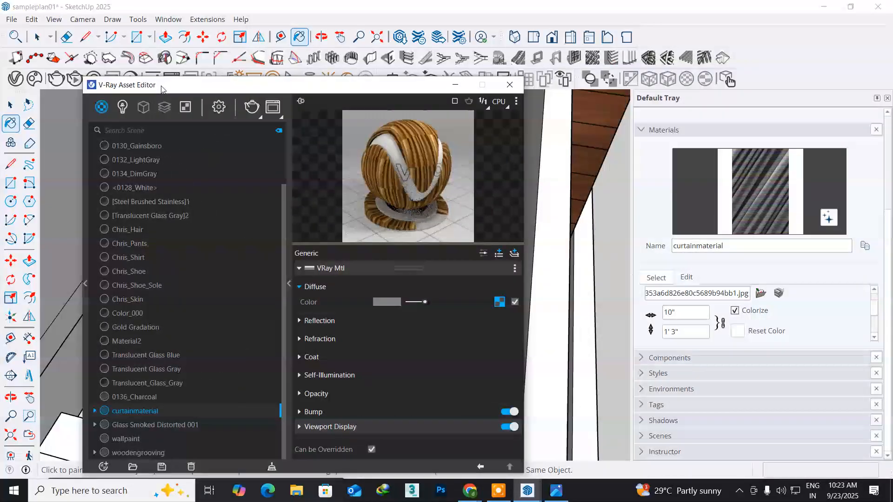
{"action": "left_click", "coordinate": [510, 86]}
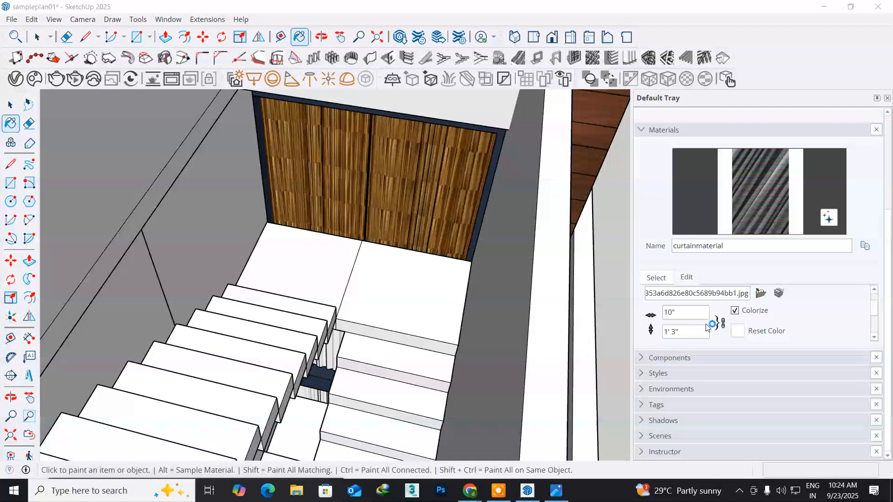
- Recolor curtainmaterial to a blue-violet tint and make the color brighter
{"action": "scroll", "coordinate": [708, 318], "scroll_direction": "down", "scroll_amount": 3}
{"action": "scroll", "coordinate": [708, 318], "scroll_direction": "down", "scroll_amount": 2}
{"action": "scroll", "coordinate": [708, 318], "scroll_direction": "up", "scroll_amount": 3}
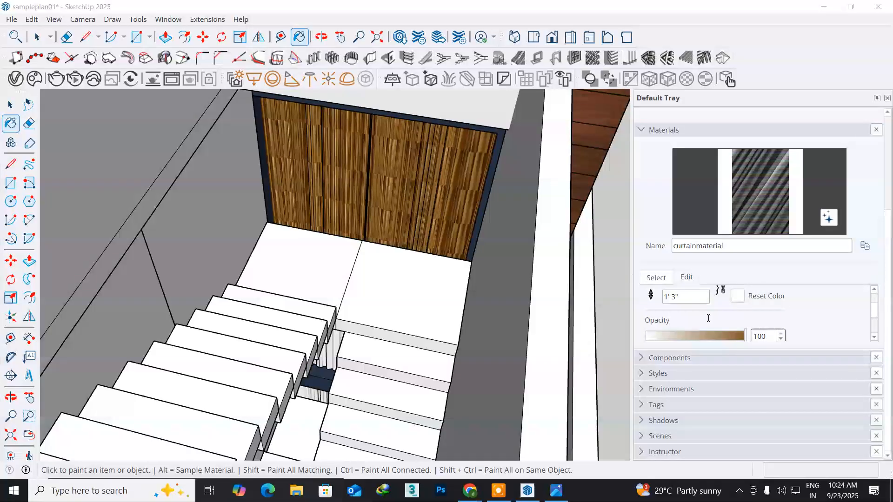
{"action": "scroll", "coordinate": [708, 318], "scroll_direction": "up", "scroll_amount": 1}
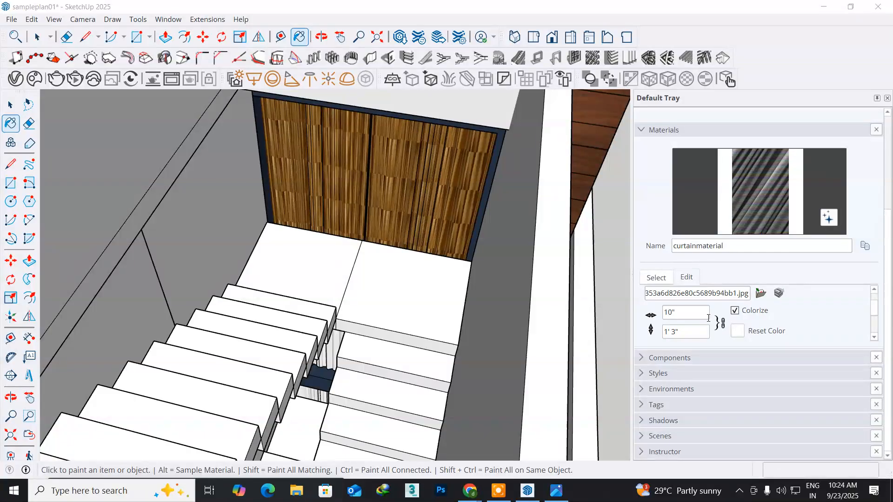
{"action": "scroll", "coordinate": [709, 318], "scroll_direction": "up", "scroll_amount": 1}
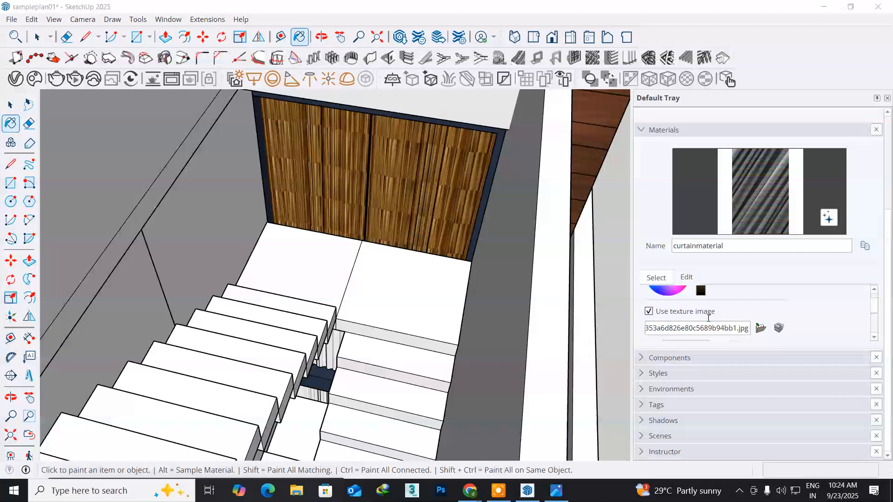
{"action": "scroll", "coordinate": [708, 318], "scroll_direction": "up", "scroll_amount": 1}
{"action": "scroll", "coordinate": [708, 318], "scroll_direction": "down", "scroll_amount": 1}
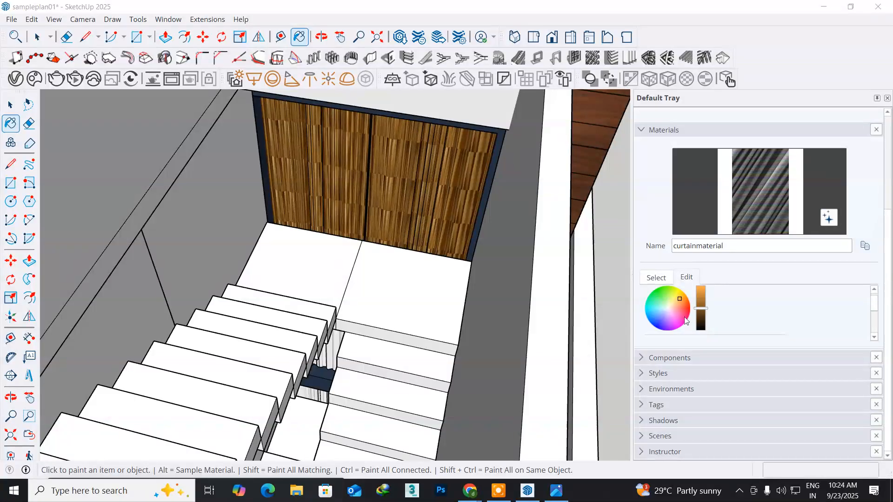
{"action": "left_click", "coordinate": [659, 317]}
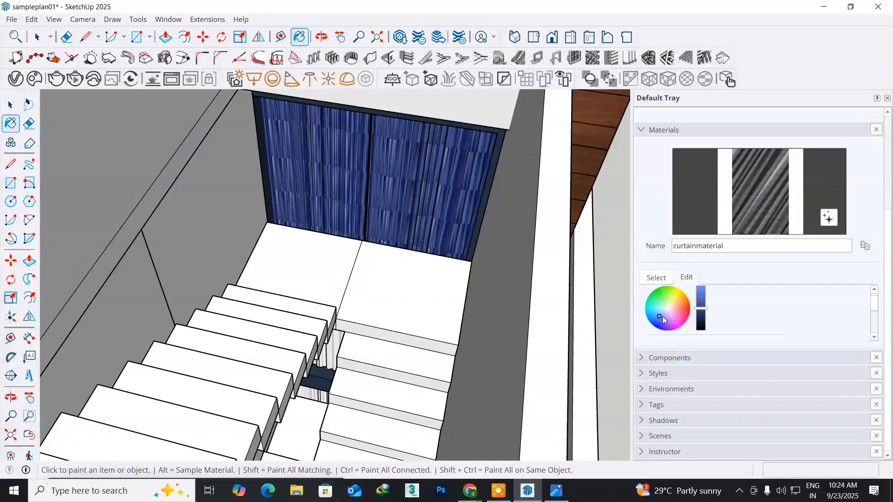
{"action": "left_click", "coordinate": [663, 314]}
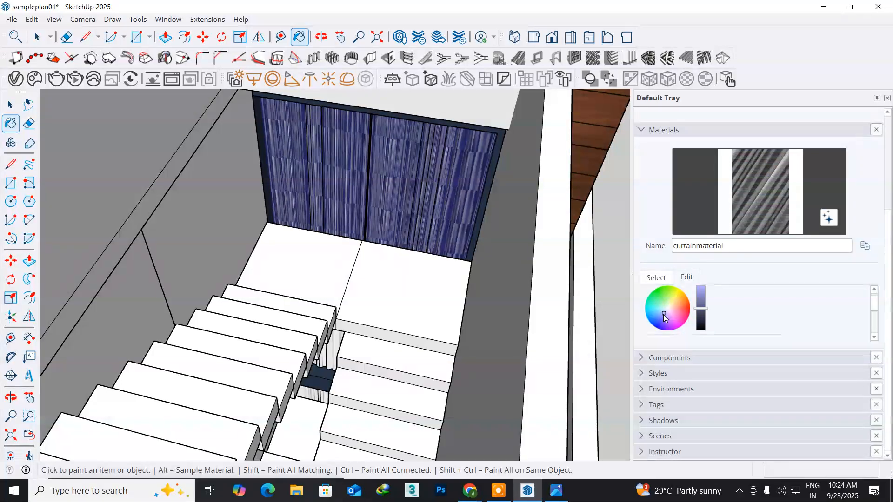
{"action": "left_click", "coordinate": [700, 307]}
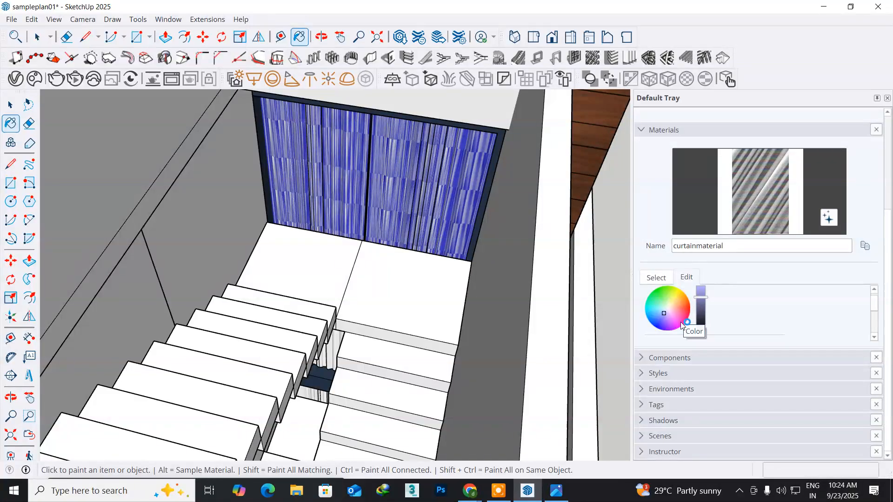
- Enlarge the curtainmaterial texture, trying a width of 3' and settling on 5'
{"action": "scroll", "coordinate": [681, 324], "scroll_direction": "down", "scroll_amount": 3}
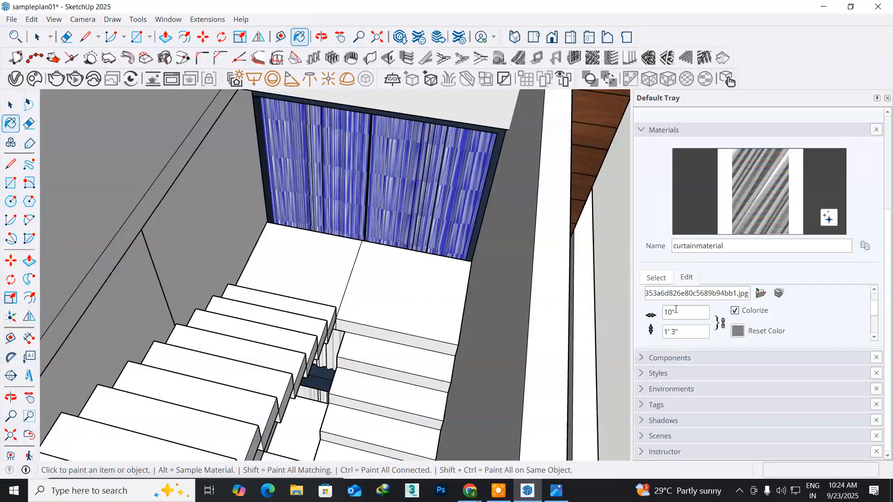
{"action": "left_click", "coordinate": [675, 310]}
{"action": "type", "text": "3"}
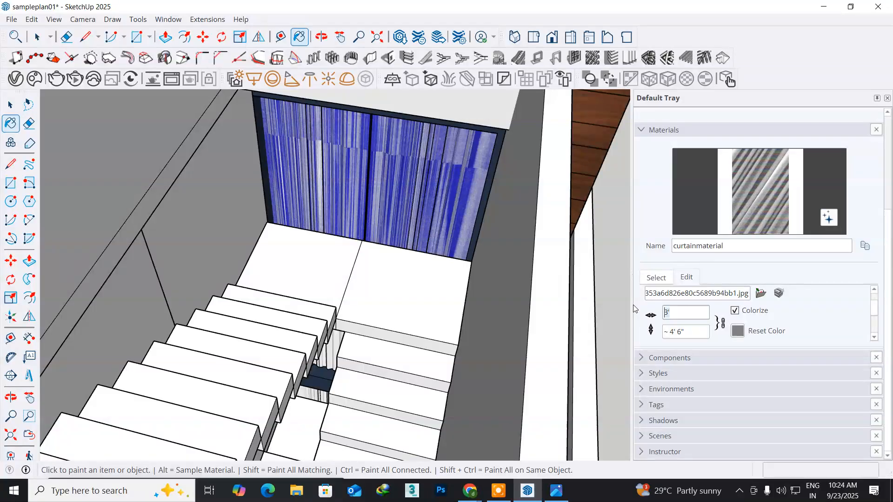
{"action": "type", "text": "5"}
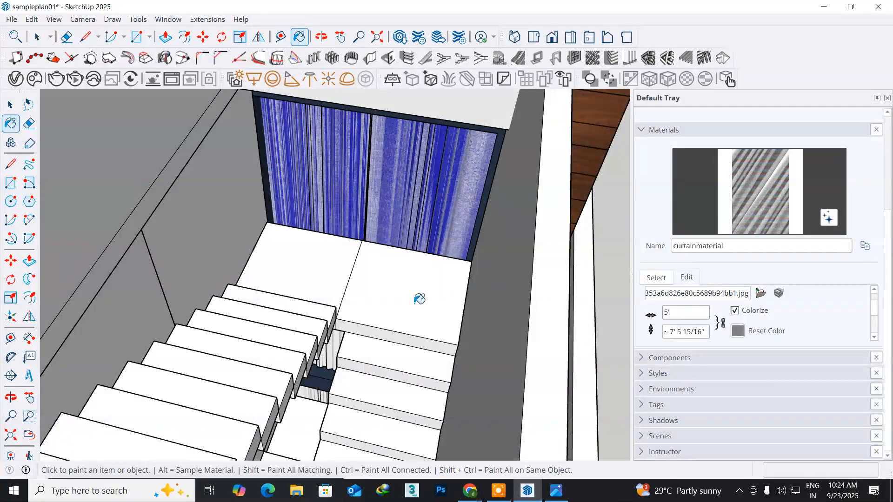
- Hide the glass pane in front of the facade's middle curtain window and paint the curtain behind it with curtainmaterial
{"action": "mouse_move", "coordinate": [412, 291]}
{"action": "middle_mouse_down"}
{"action": "mouse_move", "coordinate": [255, 259]}
{"action": "mouse_move", "coordinate": [138, 256]}
{"action": "mouse_move", "coordinate": [344, 202]}
{"action": "middle_mouse_up"}
{"action": "middle_click_drag", "start_coordinate": [410, 193], "coordinate": [106, 204]}
{"action": "middle_click_drag", "start_coordinate": [32, 56], "coordinate": [60, 44]}
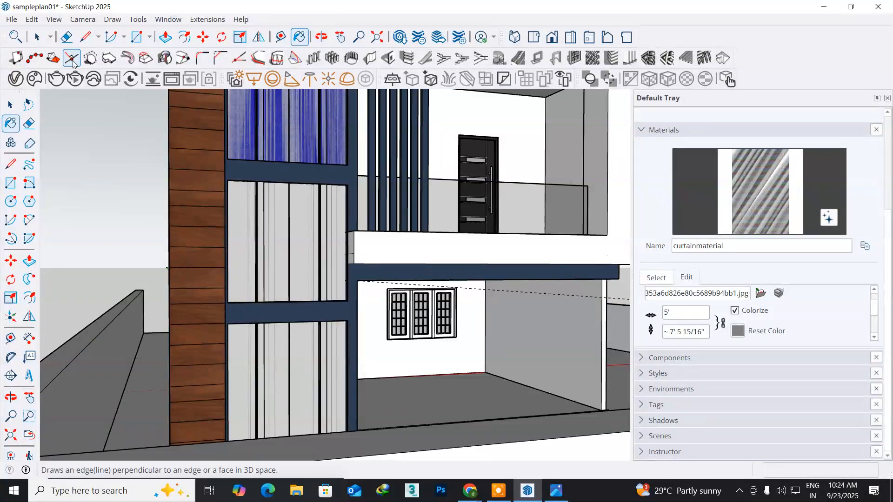
{"action": "mouse_move", "coordinate": [322, 180]}
{"action": "middle_mouse_down"}
{"action": "mouse_move", "coordinate": [233, 270]}
{"action": "mouse_move", "coordinate": [179, 239]}
{"action": "middle_mouse_up"}
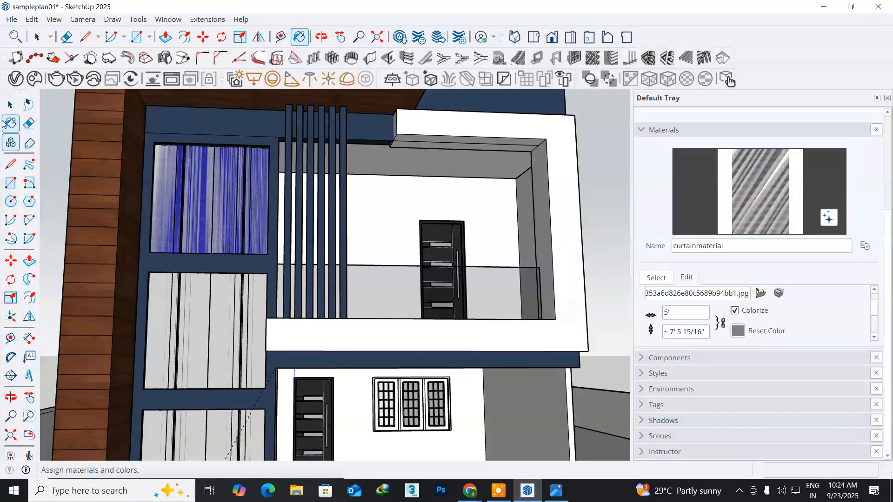
{"action": "left_click", "coordinate": [9, 104]}
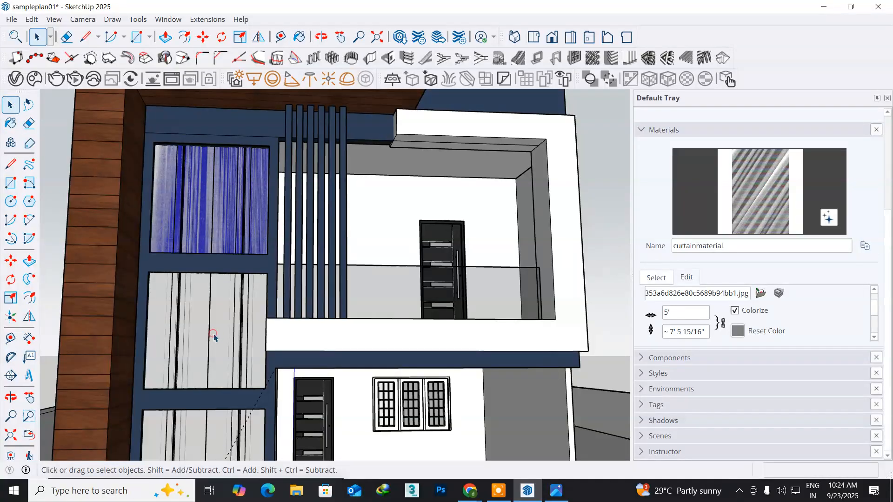
{"action": "left_click", "coordinate": [214, 336]}
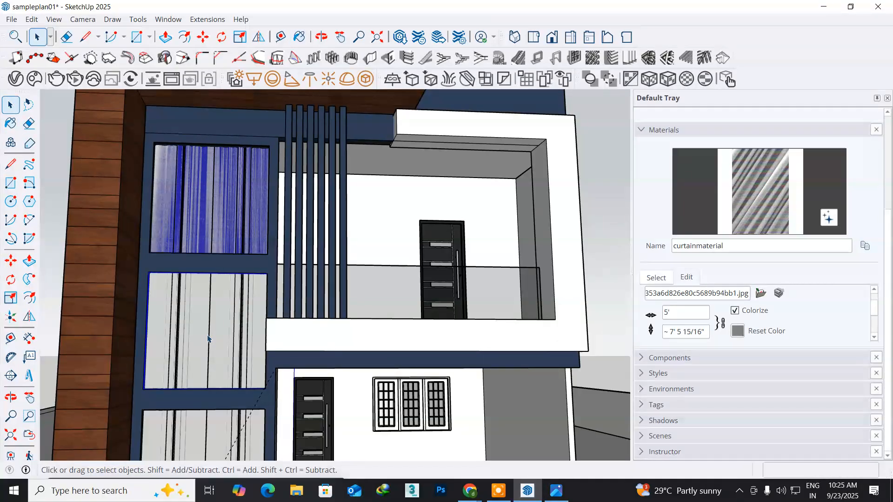
{"action": "middle_click_drag", "start_coordinate": [186, 345], "coordinate": [297, 408]}
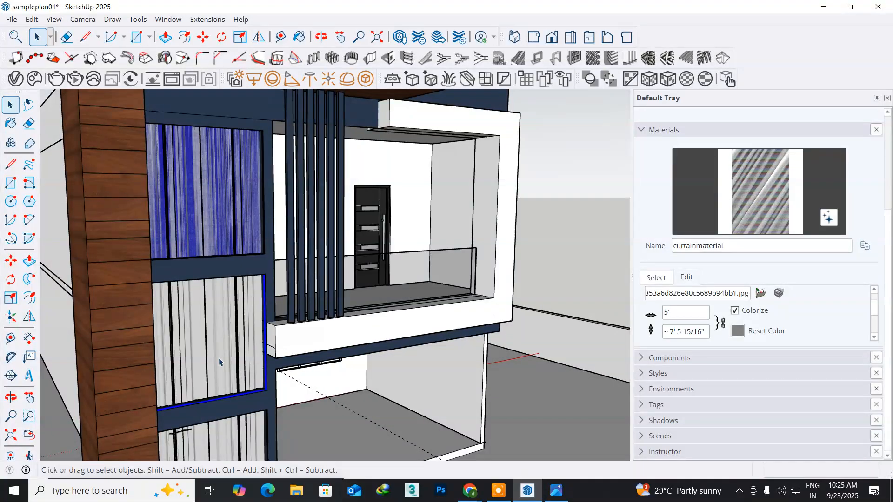
{"action": "right_click", "coordinate": [219, 362]}
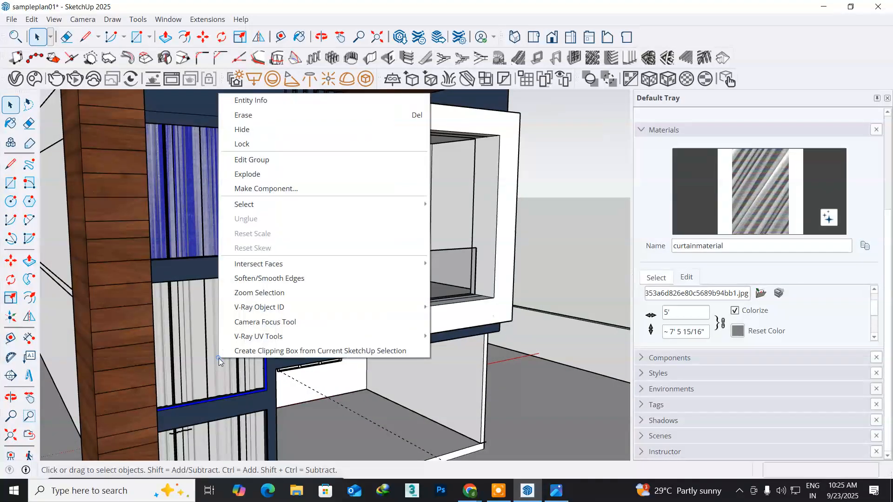
{"action": "left_click", "coordinate": [253, 129]}
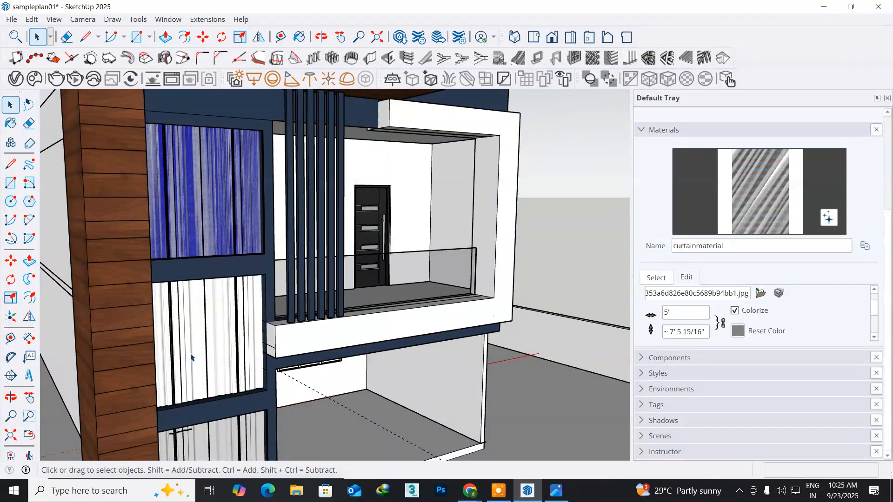
{"action": "left_click", "coordinate": [10, 123]}
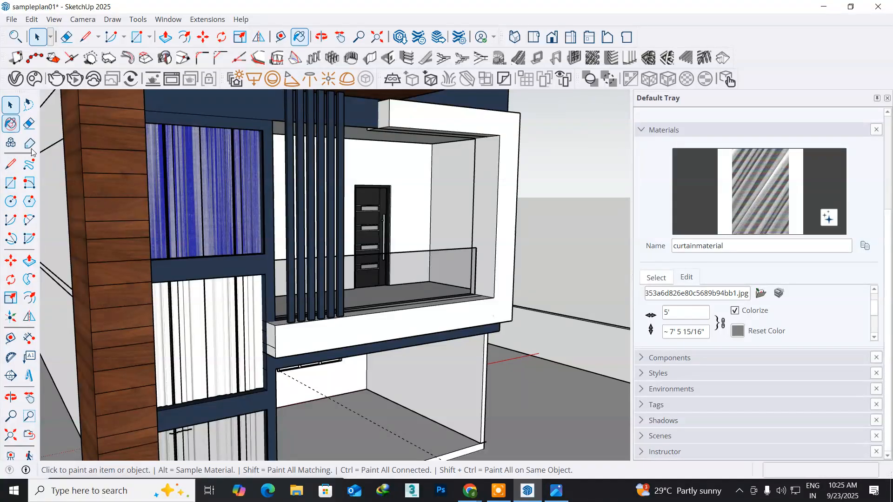
{"action": "left_click", "coordinate": [202, 312]}
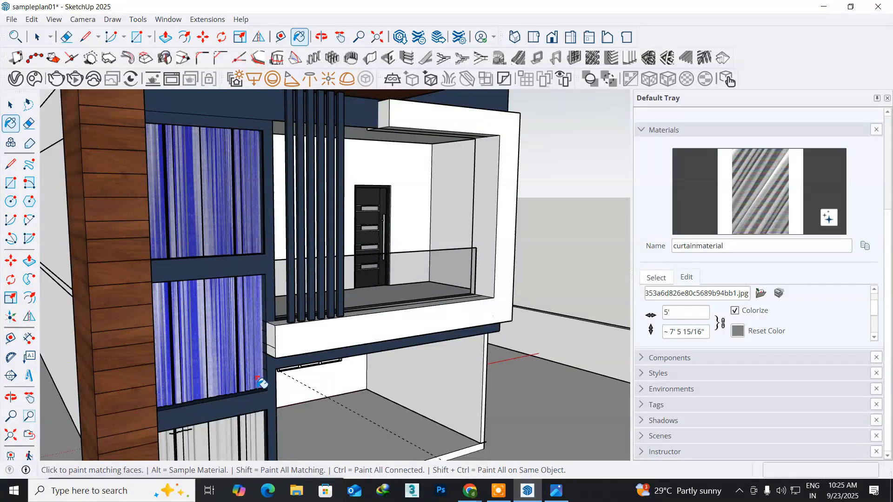
- Hide the glass pane in front of the lowest curtain window and paint the curtain behind it with curtainmaterial
{"action": "mouse_move", "coordinate": [251, 380]}
{"action": "middle_mouse_down"}
{"action": "mouse_move", "coordinate": [251, 239]}
{"action": "mouse_move", "coordinate": [172, 259]}
{"action": "middle_mouse_up"}
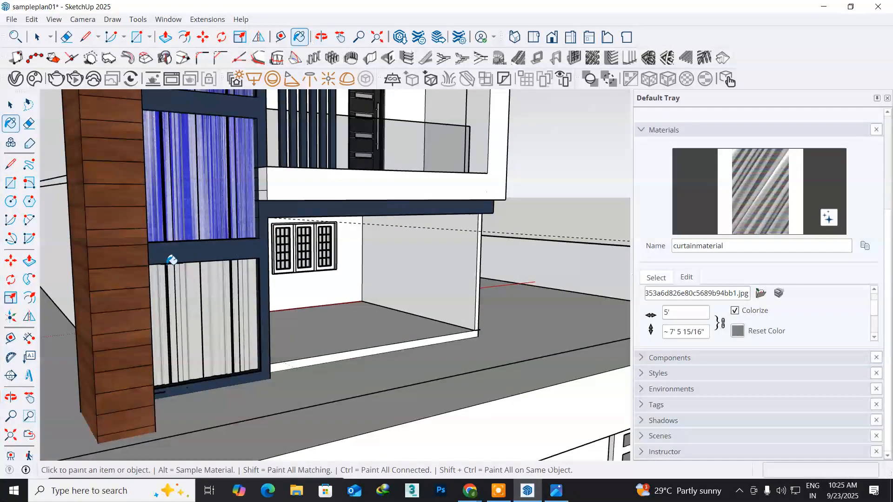
{"action": "left_click", "coordinate": [7, 113]}
{"action": "left_click", "coordinate": [8, 107]}
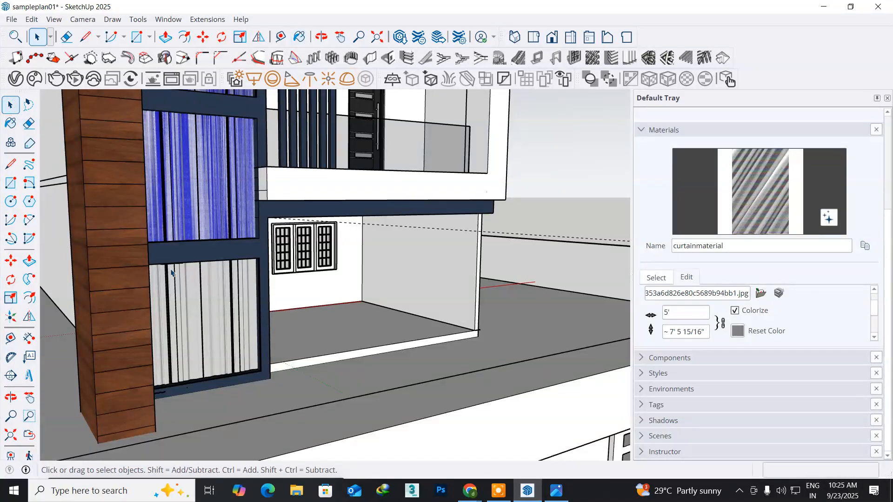
{"action": "left_click", "coordinate": [190, 297]}
{"action": "right_click", "coordinate": [190, 296]}
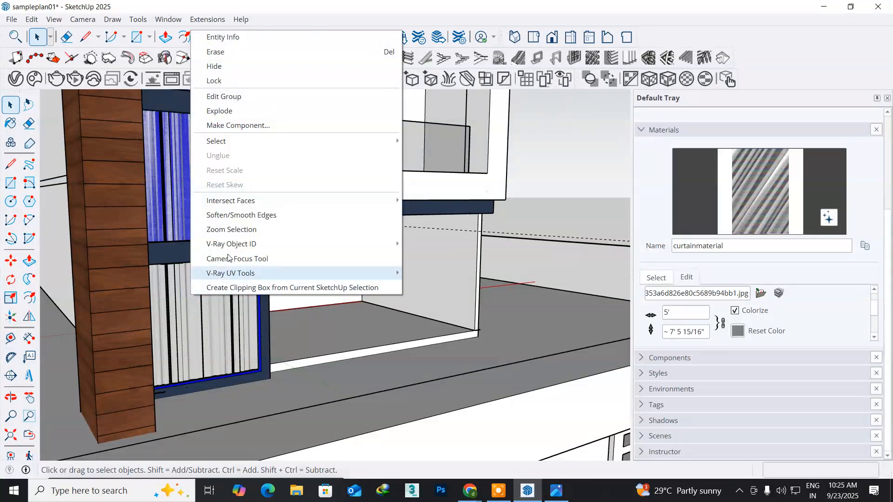
{"action": "left_click", "coordinate": [236, 66]}
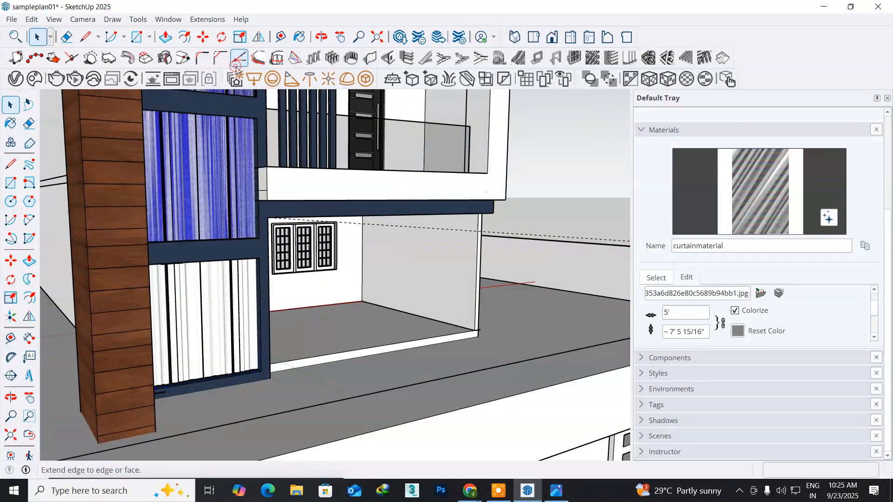
{"action": "left_click", "coordinate": [10, 123]}
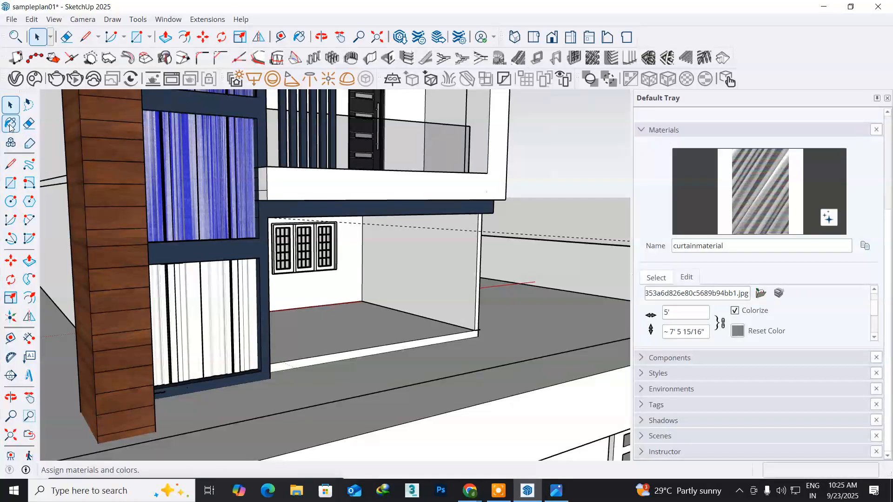
{"action": "left_click", "coordinate": [221, 304]}
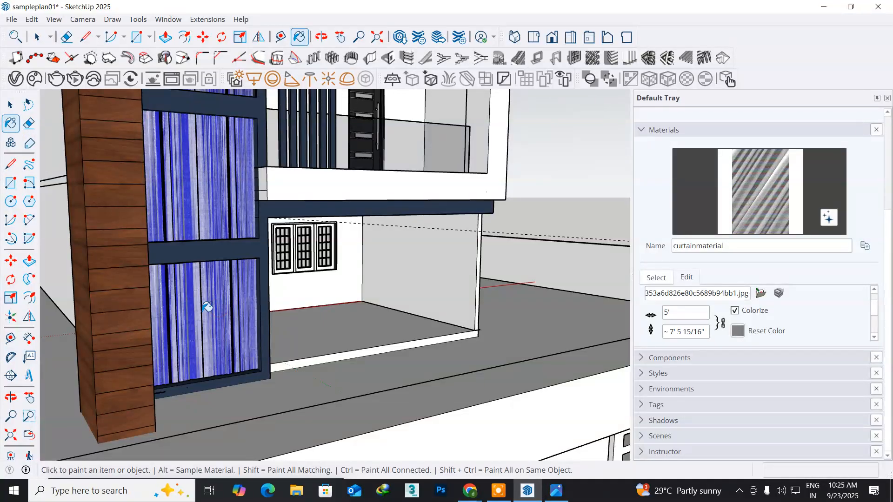
- Unhide all hidden objects to bring back the glass panes in front of the curtain windows
{"action": "left_click", "coordinate": [10, 106]}
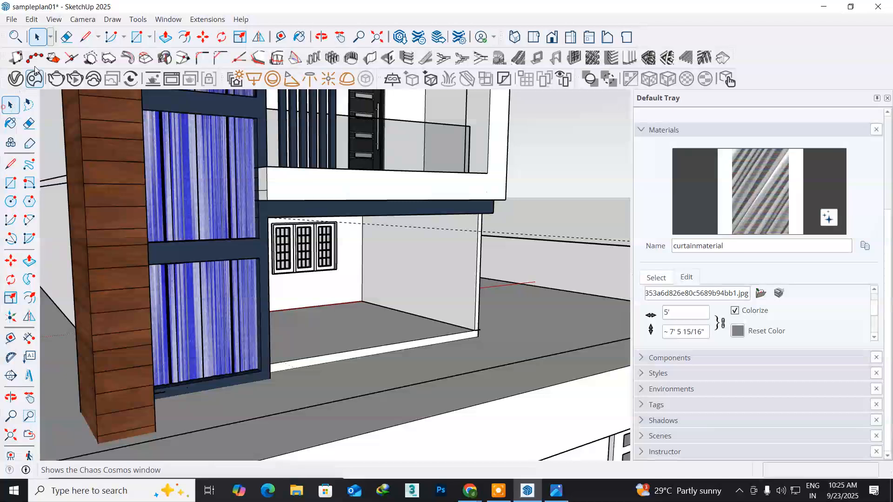
{"action": "left_click", "coordinate": [54, 19]}
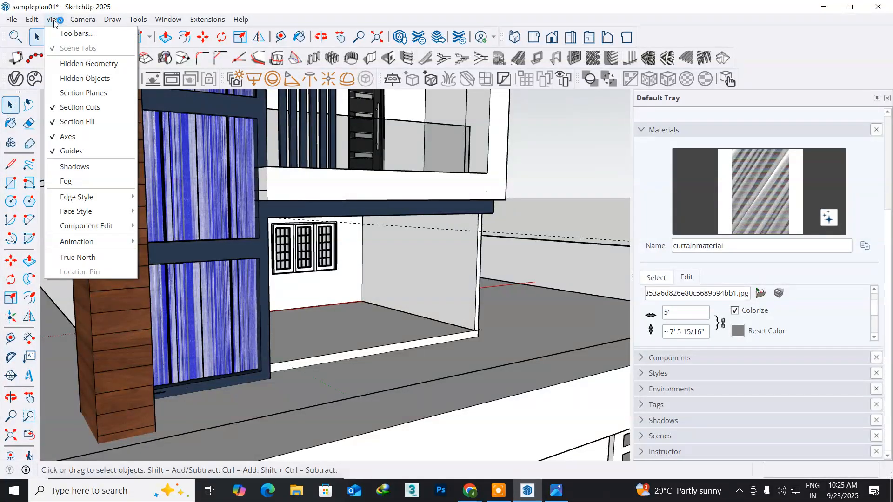
{"action": "mouse_move", "coordinate": [31, 19]}
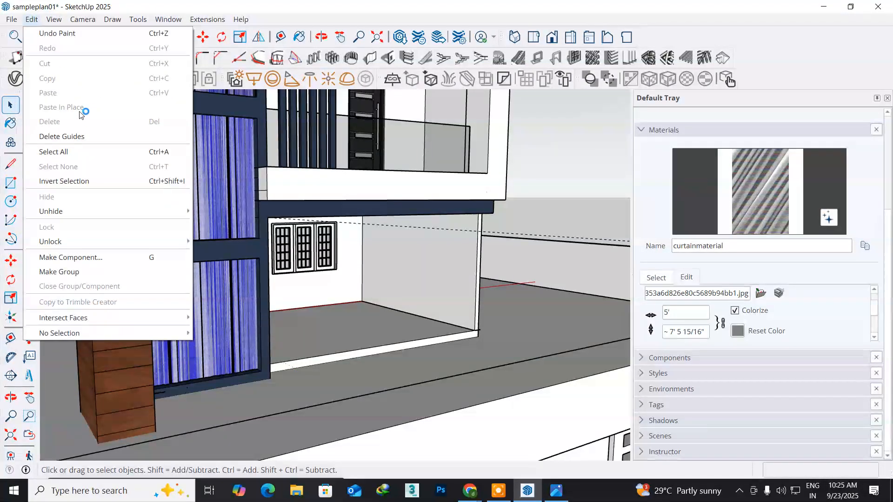
{"action": "mouse_move", "coordinate": [121, 210]}
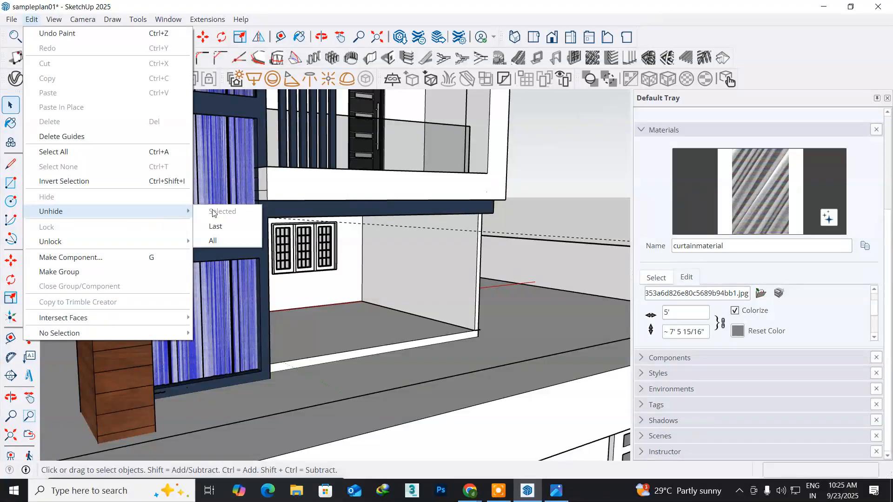
{"action": "left_click", "coordinate": [225, 250]}
- Run a V-Ray test render of the front facade, check the curtains and glass, and close the frame buffer
{"action": "middle_click_drag", "start_coordinate": [225, 324], "coordinate": [50, 372]}
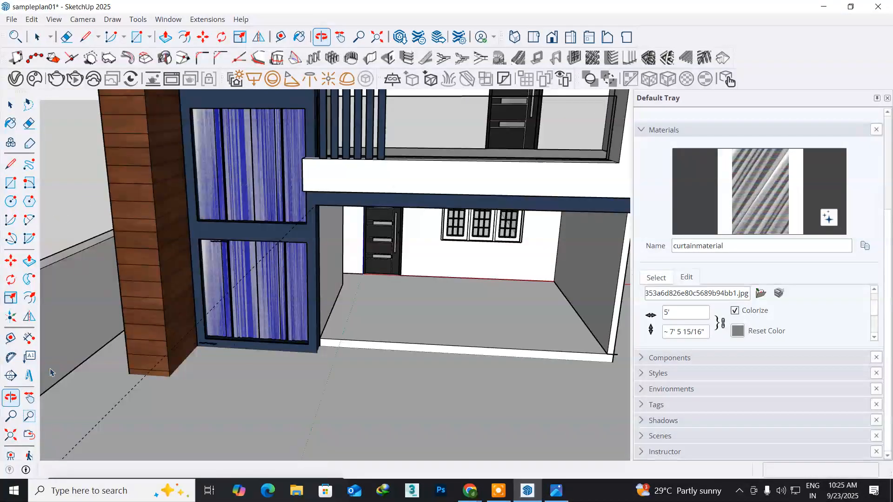
{"action": "middle_click_drag", "start_coordinate": [218, 318], "coordinate": [138, 331]}
{"action": "middle_click_drag", "start_coordinate": [180, 259], "coordinate": [170, 281]}
{"action": "left_click", "coordinate": [57, 79]}
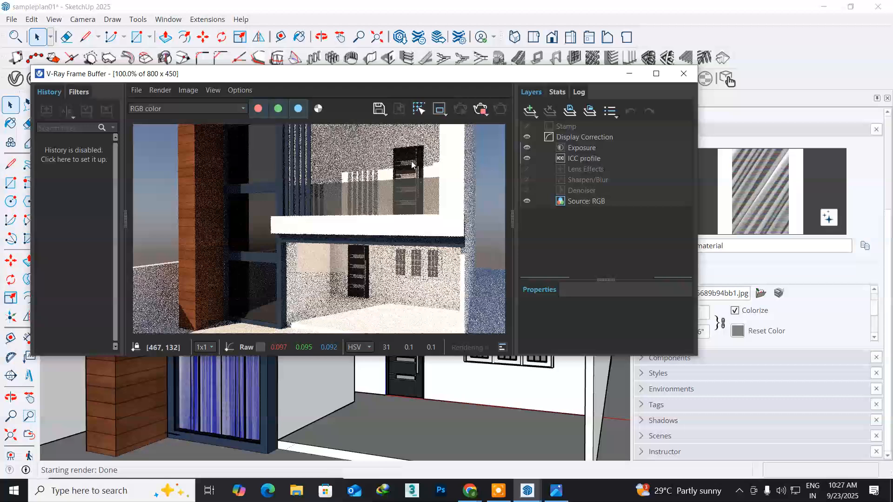
{"action": "left_click", "coordinate": [682, 74]}
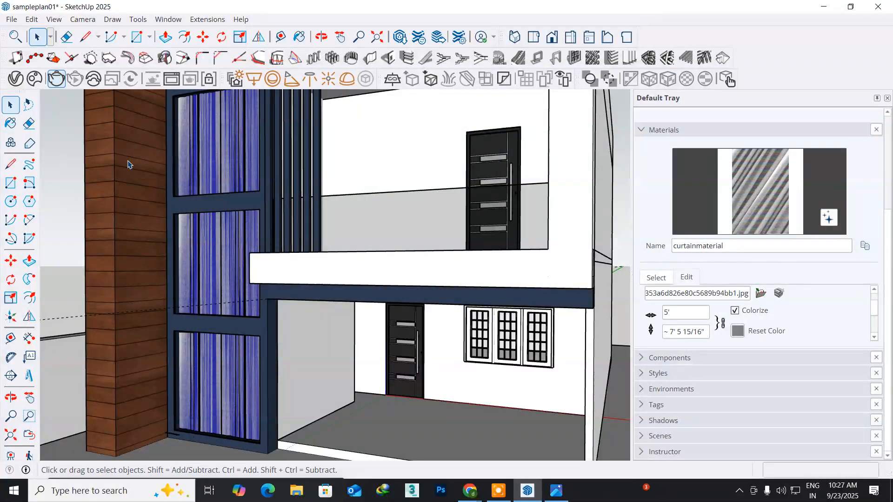
- Select the inner side wall of the ground-floor porch beside the curtain window column
{"action": "scroll", "coordinate": [340, 348], "scroll_direction": "down", "scroll_amount": 3}
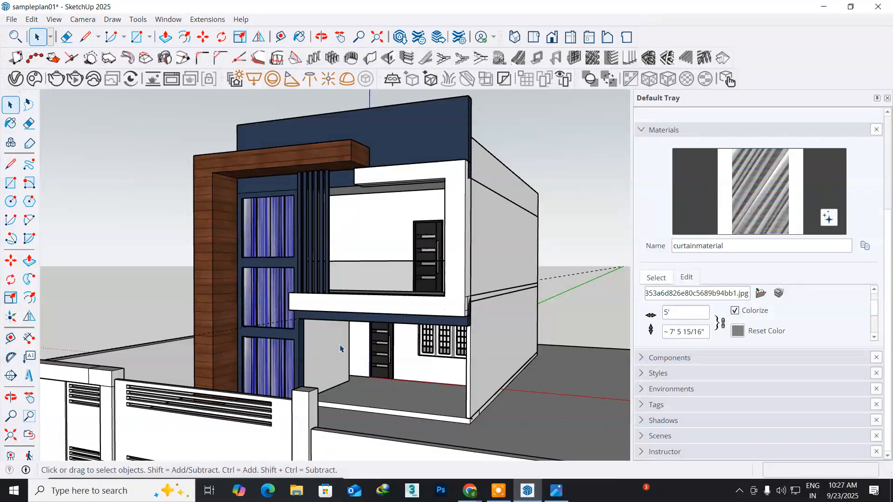
{"action": "middle_click_drag", "start_coordinate": [340, 349], "coordinate": [289, 367]}
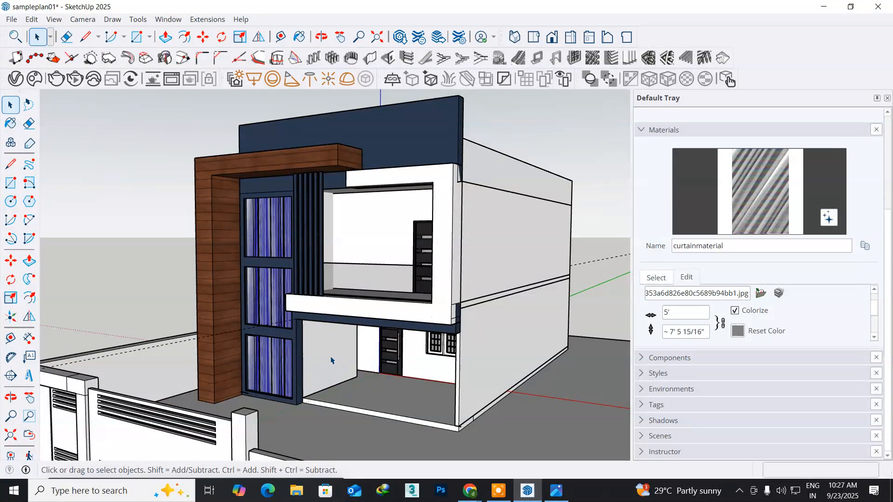
{"action": "scroll", "coordinate": [331, 361], "scroll_direction": "up", "scroll_amount": 5}
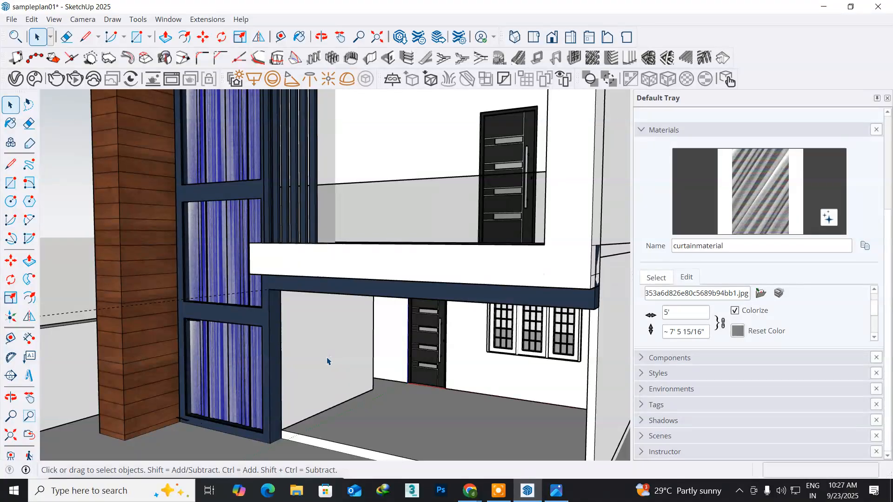
{"action": "left_click", "coordinate": [319, 365]}
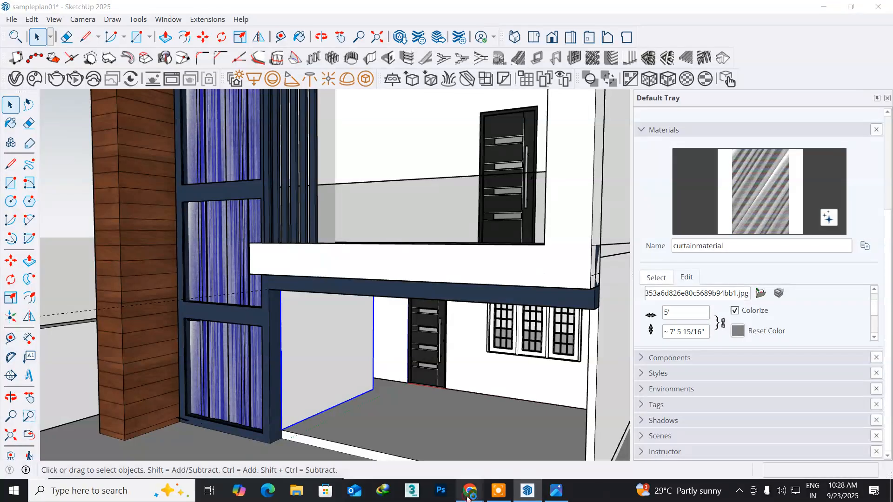
- Switch to Pinterest in the browser and search for "wall paint textures"
{"action": "mouse_move", "coordinate": [470, 489]}
{"action": "left_click", "coordinate": [422, 453]}
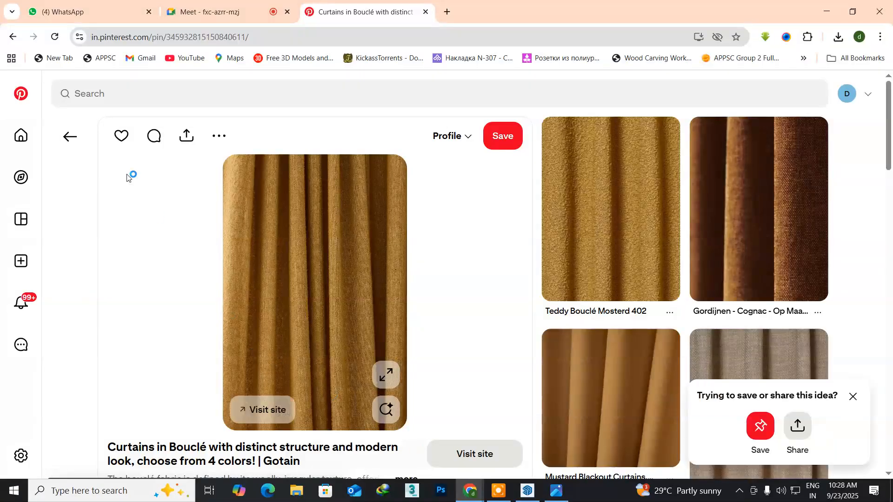
{"action": "left_click", "coordinate": [111, 92]}
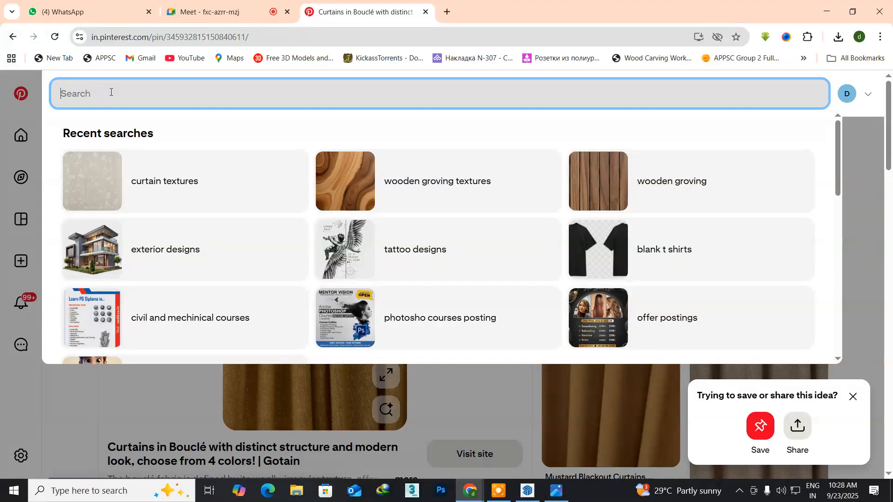
{"action": "type", "text": "wall"}
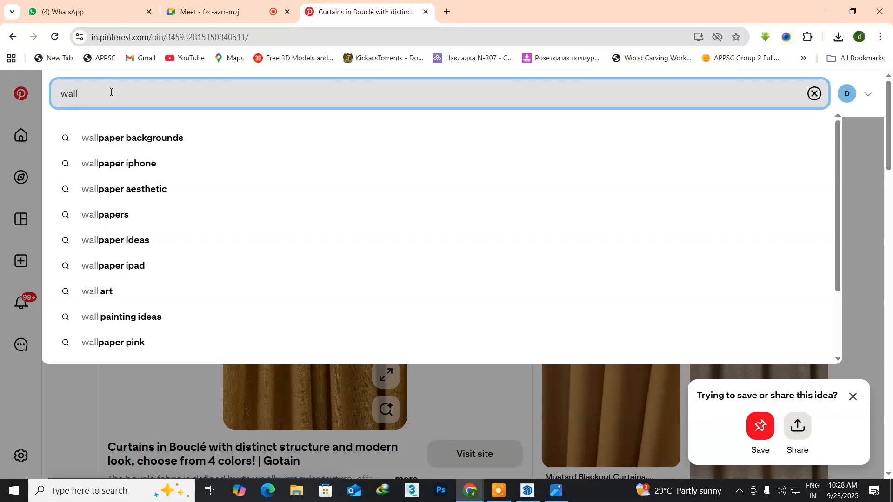
{"action": "type", "text": " paint "}
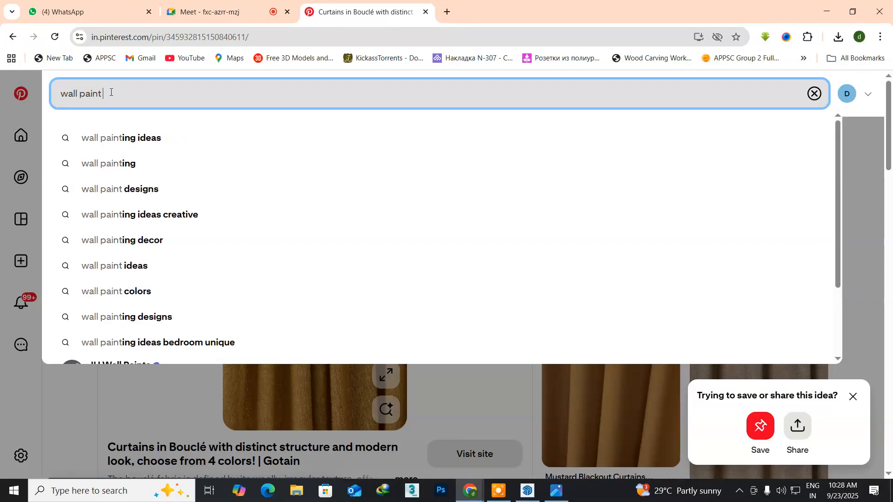
{"action": "type", "text": "textures"}
{"action": "key", "text": "Return"}
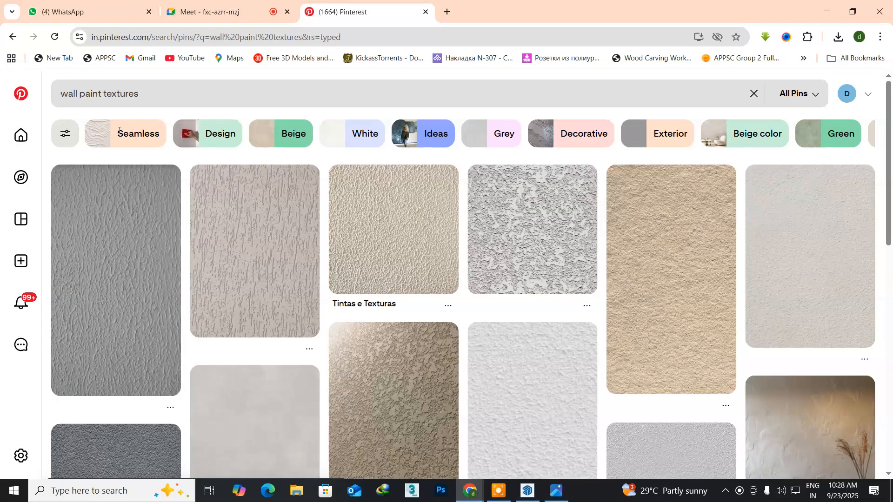
- Open the "Copy space painted white concrete wall" pin and save its image to the Desktop as a JPG
{"action": "scroll", "coordinate": [303, 281], "scroll_direction": "down", "scroll_amount": 6}
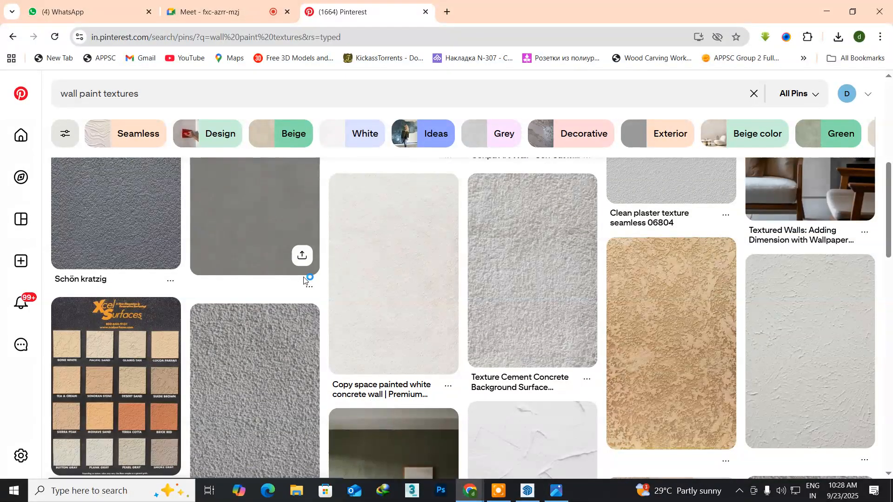
{"action": "left_click", "coordinate": [382, 264]}
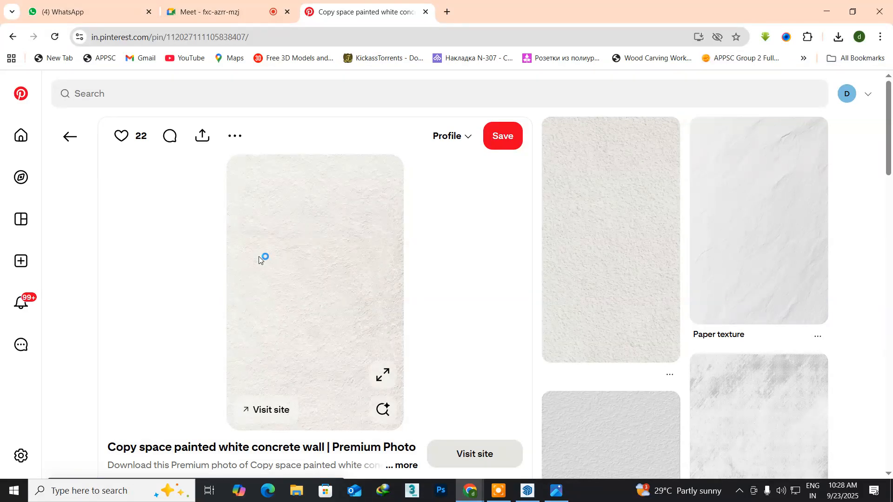
{"action": "scroll", "coordinate": [259, 258], "scroll_direction": "down", "scroll_amount": 5}
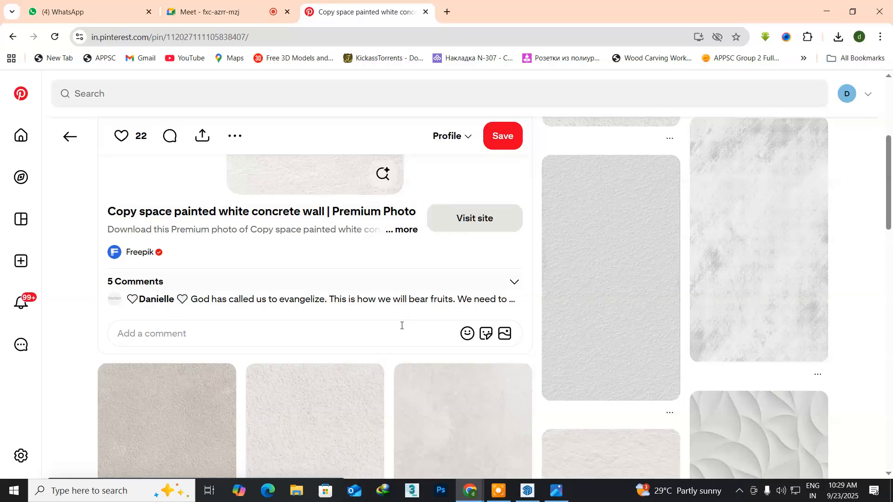
{"action": "scroll", "coordinate": [400, 325], "scroll_direction": "down", "scroll_amount": 5}
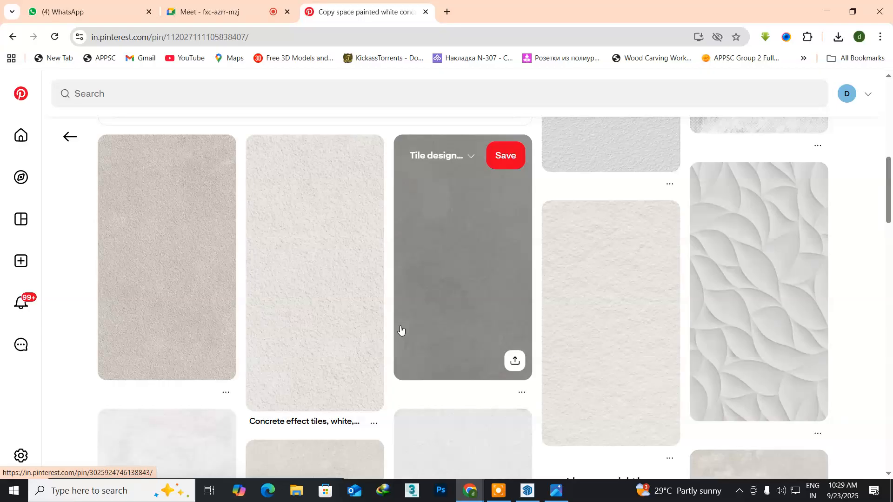
{"action": "scroll", "coordinate": [401, 329], "scroll_direction": "up", "scroll_amount": 10}
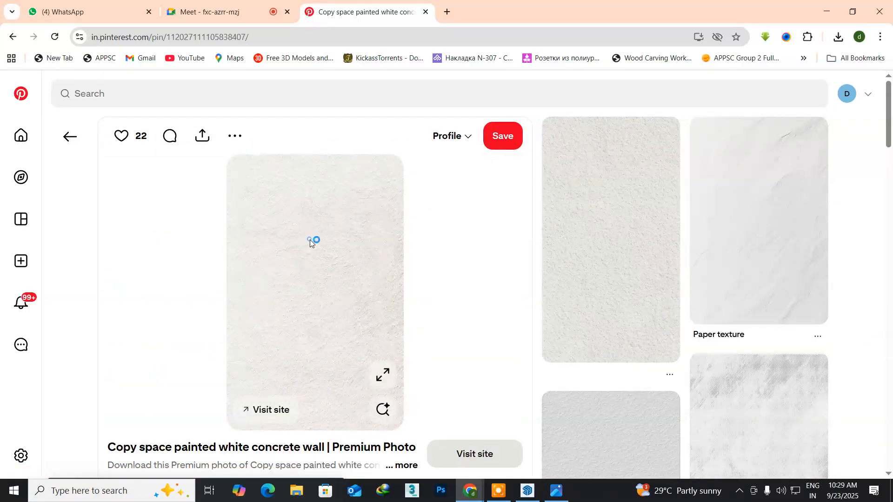
{"action": "right_click", "coordinate": [309, 239]}
{"action": "left_click", "coordinate": [325, 268]}
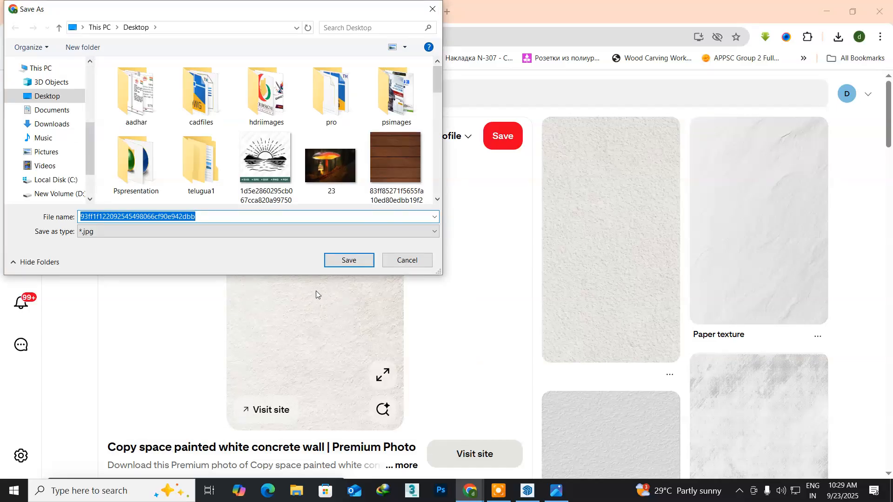
{"action": "left_click", "coordinate": [342, 261]}
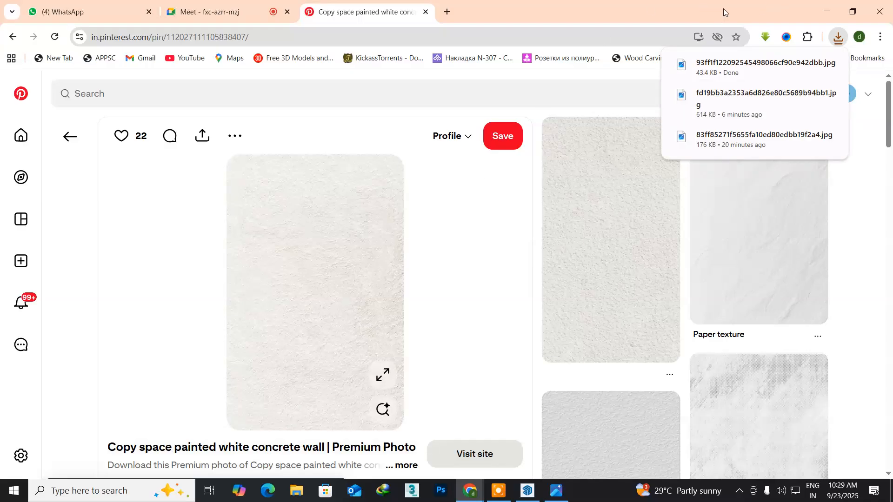
- Return to SketchUp and create a new Generic V-Ray material named "wallpaint" in the V-Ray Asset Editor
{"action": "left_click", "coordinate": [825, 19]}
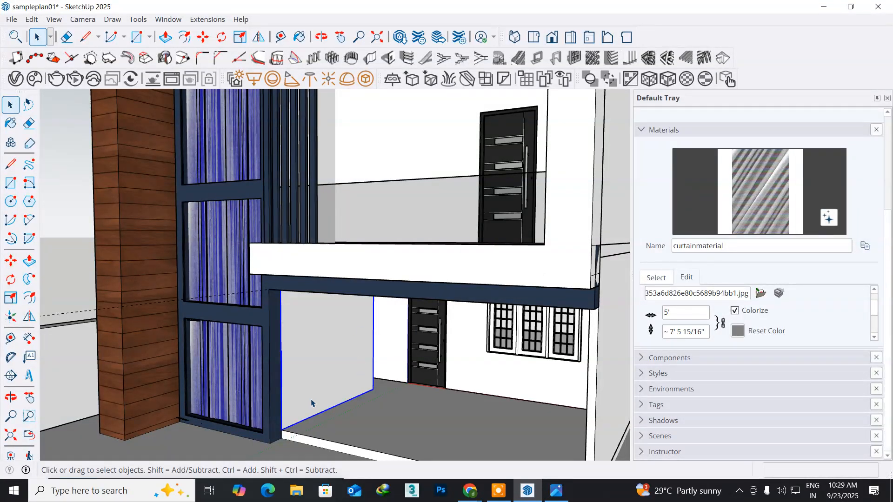
{"action": "left_click", "coordinate": [15, 78]}
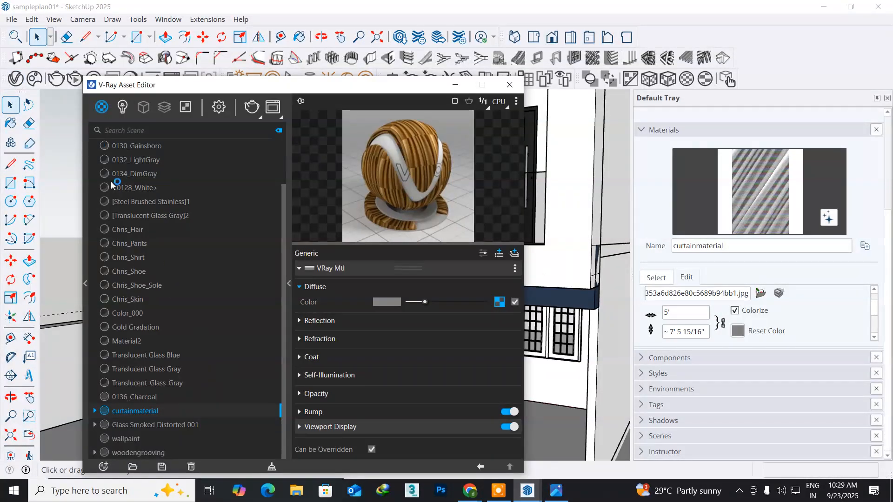
{"action": "left_click", "coordinate": [102, 108]}
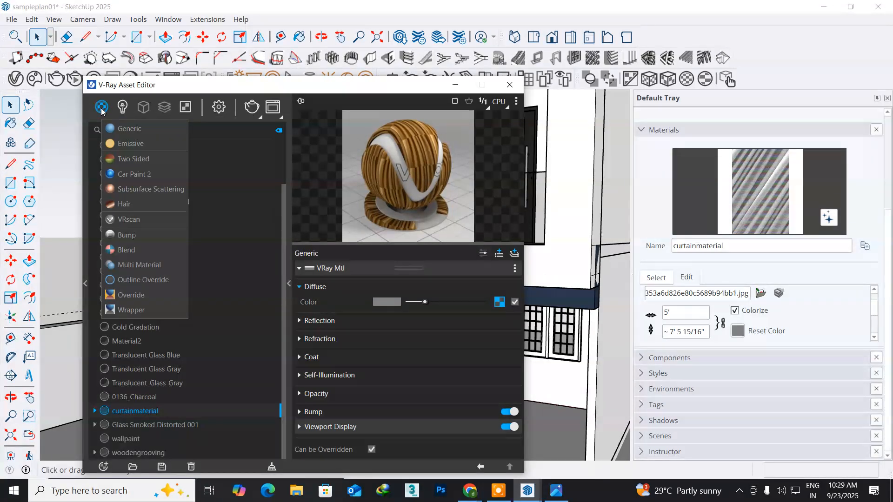
{"action": "left_click", "coordinate": [123, 129]}
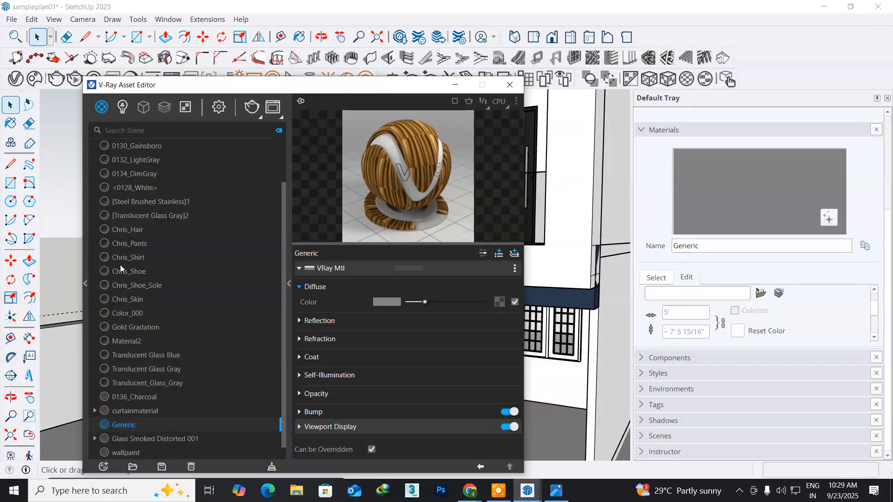
{"action": "right_click", "coordinate": [130, 428]}
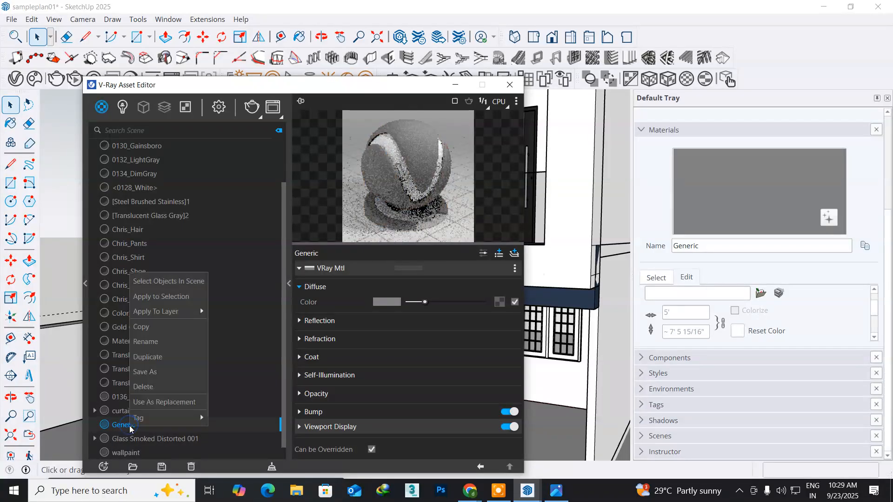
{"action": "left_click", "coordinate": [154, 343]}
{"action": "left_click_drag", "start_coordinate": [150, 425], "coordinate": [70, 426]}
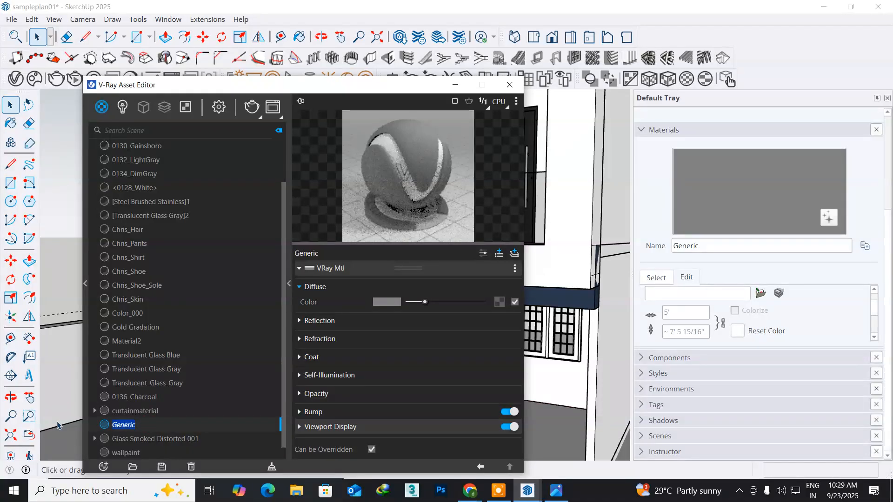
{"action": "type", "text": "wallpaint"}
{"action": "key", "text": "Return"}
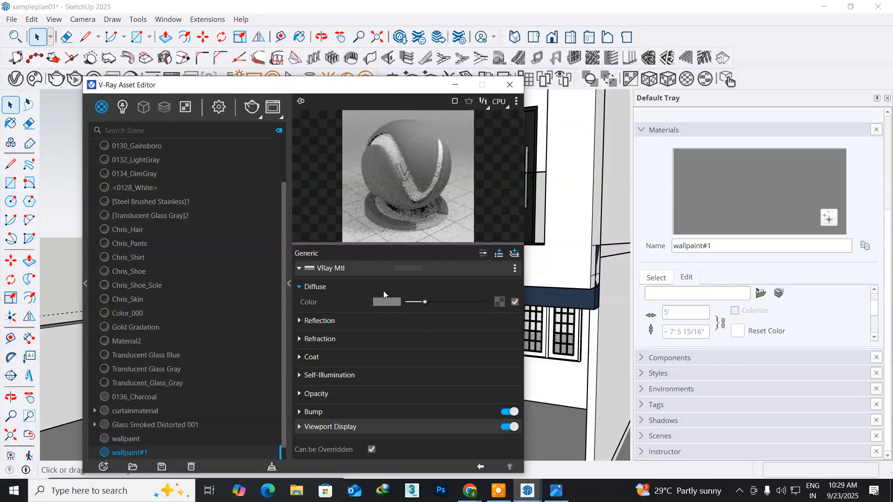
{"action": "left_click", "coordinate": [500, 303]}
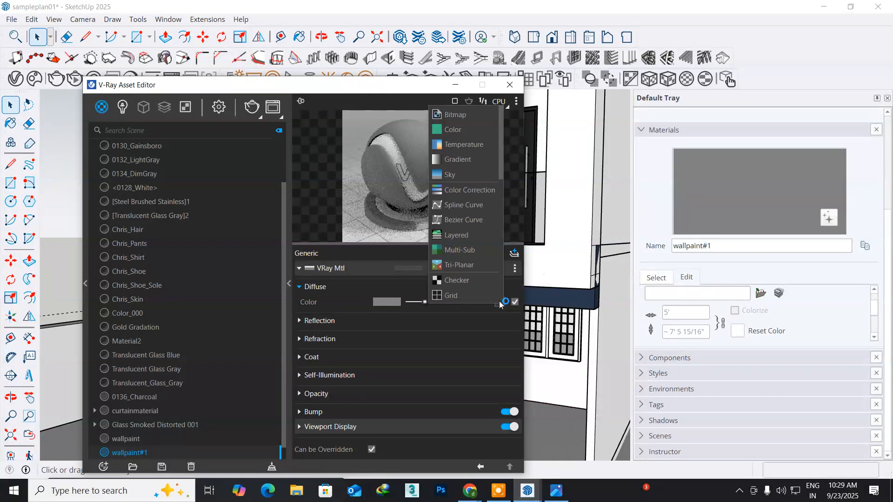
{"action": "left_click", "coordinate": [457, 115]}
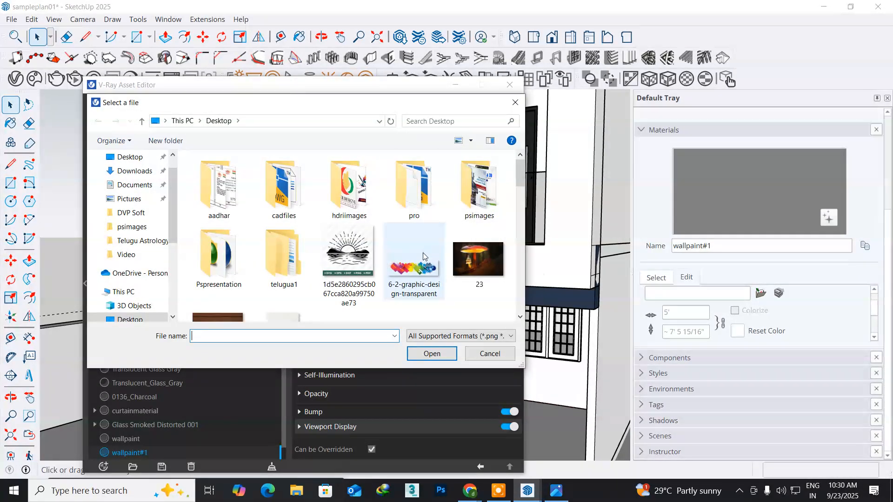
{"action": "scroll", "coordinate": [423, 256], "scroll_direction": "down", "scroll_amount": 1}
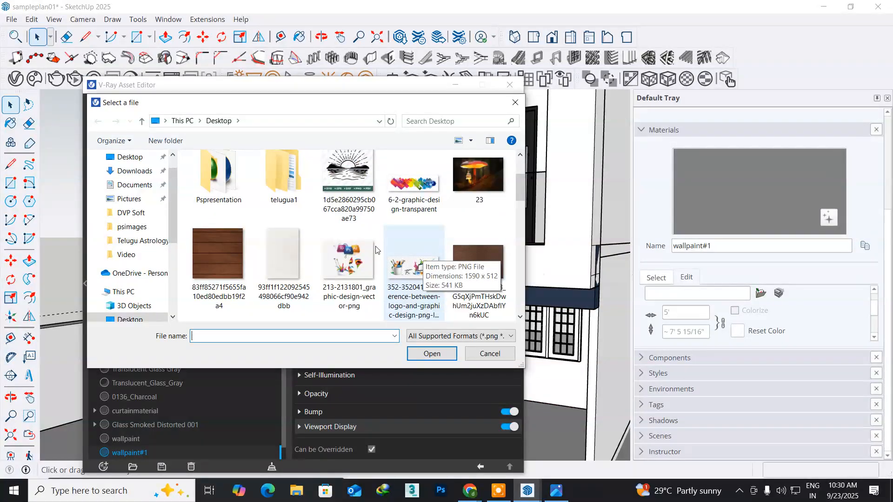
{"action": "left_click", "coordinate": [281, 262]}
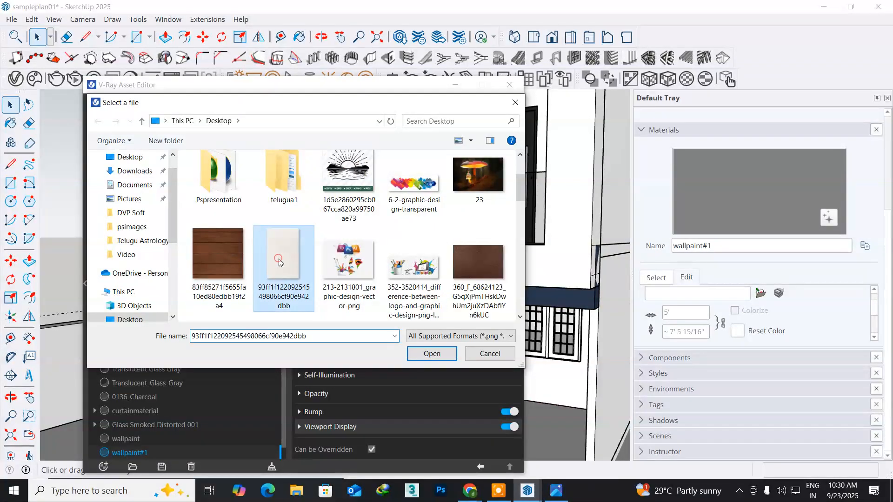
{"action": "left_click", "coordinate": [432, 355]}
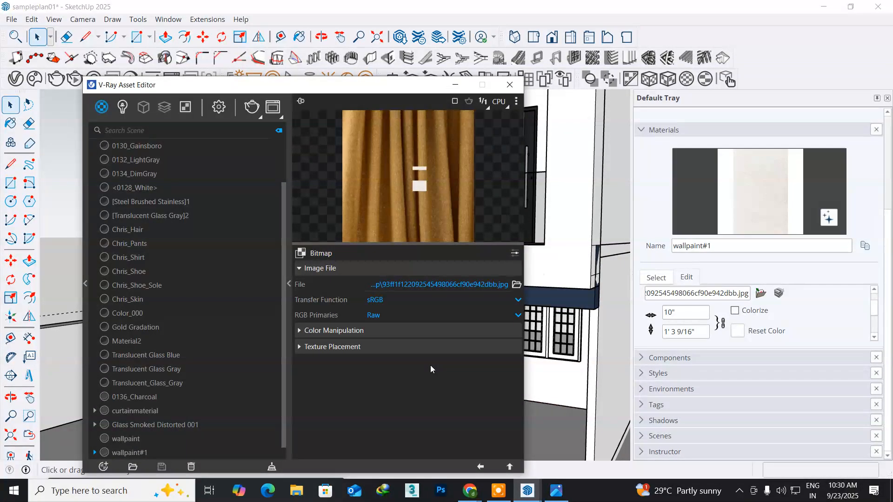
{"action": "left_click", "coordinate": [480, 467]}
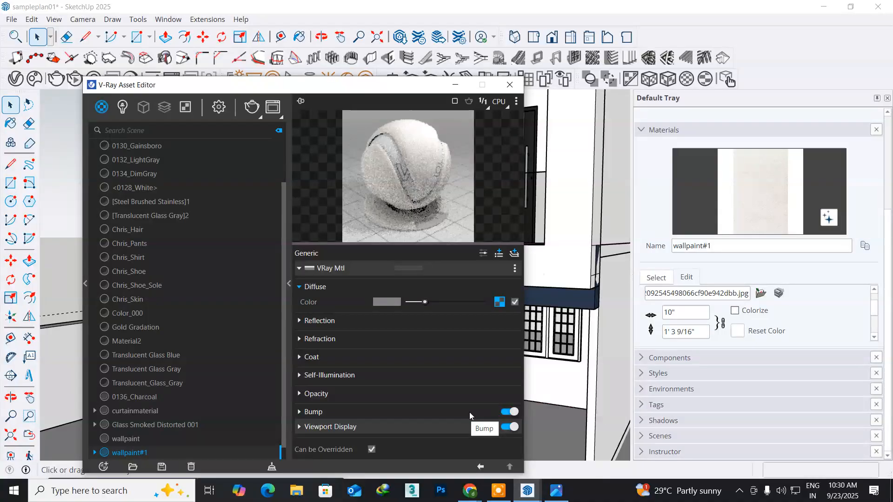
- Paint the inner side wall of the ground-floor porch with the new white wall paint material
{"action": "left_click_drag", "start_coordinate": [295, 89], "coordinate": [651, 83]}
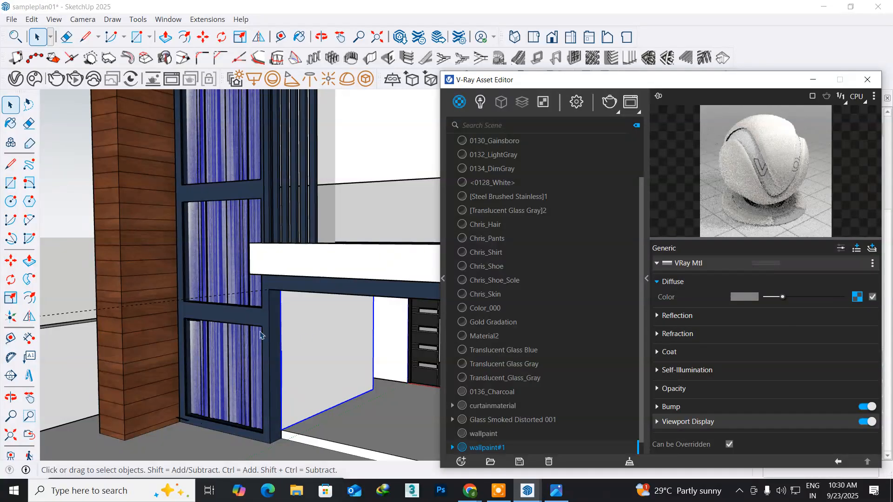
{"action": "left_click", "coordinate": [10, 123]}
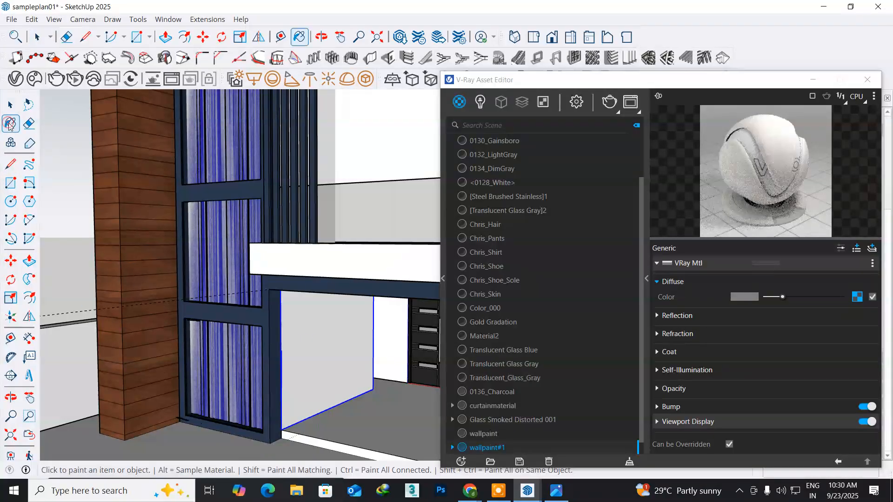
{"action": "left_click", "coordinate": [339, 334]}
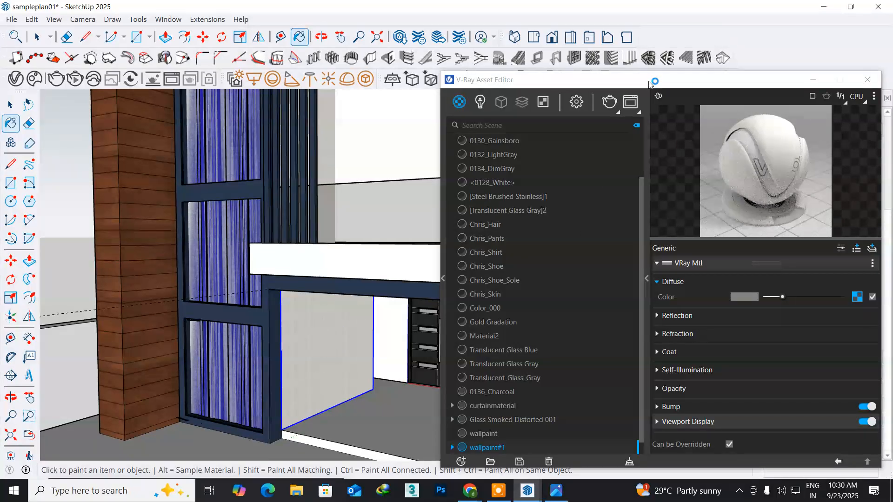
- Set the white wall paint texture's width to 10' and close the V-Ray Asset Editor
{"action": "left_click_drag", "start_coordinate": [650, 84], "coordinate": [154, 139]}
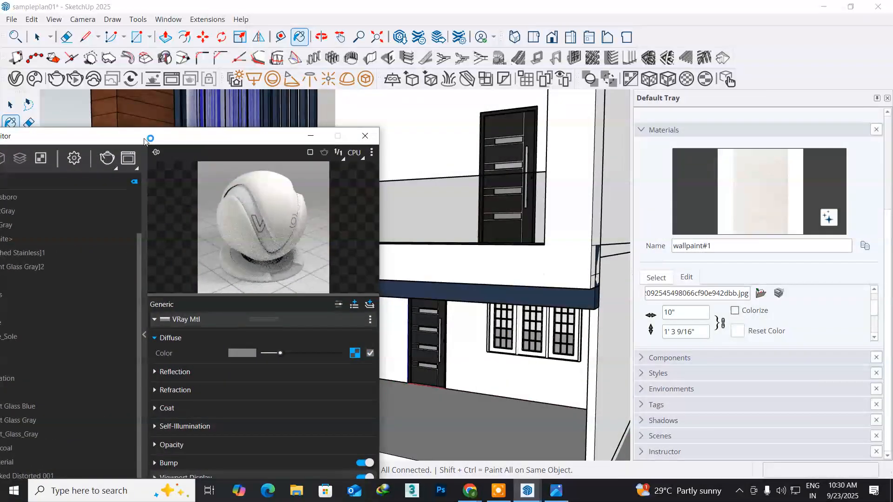
{"action": "left_click_drag", "start_coordinate": [263, 139], "coordinate": [138, 138]}
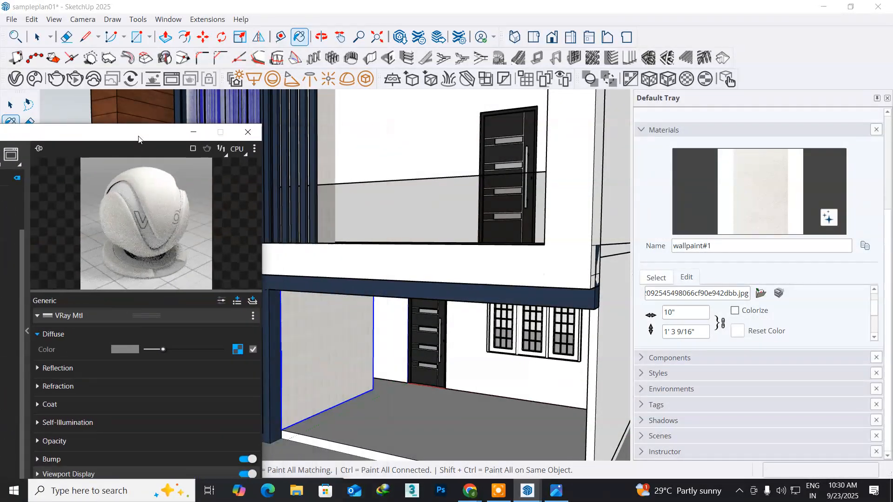
{"action": "left_click", "coordinate": [686, 313]}
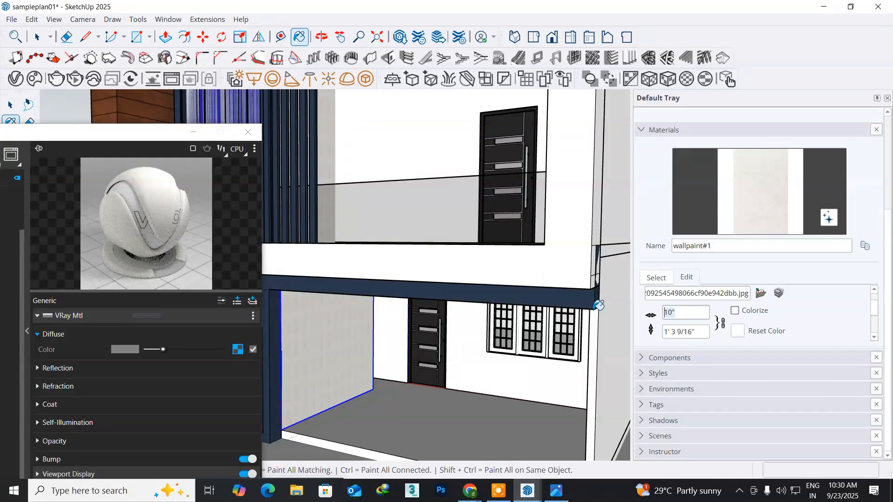
{"action": "type", "text": "3'"}
{"action": "key", "text": "BackSpace"}
{"action": "left_click_drag", "start_coordinate": [673, 313], "coordinate": [618, 311]}
{"action": "type", "text": "5'"}
{"action": "key", "text": "Return"}
{"action": "left_click_drag", "start_coordinate": [678, 310], "coordinate": [617, 305]}
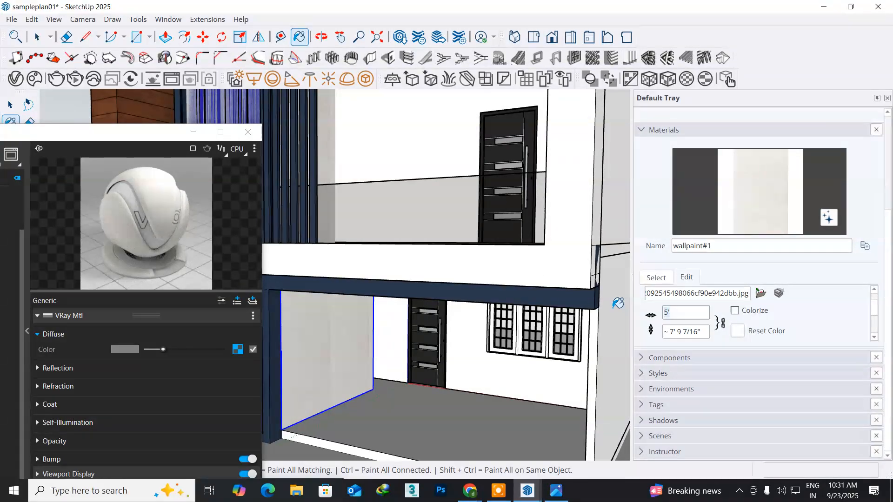
{"action": "type", "text": "10'"}
{"action": "left_click", "coordinate": [247, 135]}
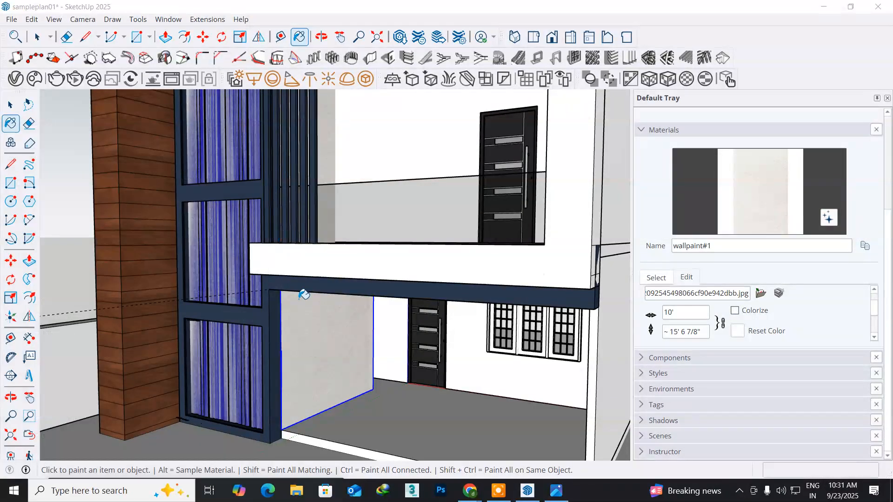
- Paint the ground-floor walls around the door and the upper-floor walls with the white wall paint material
{"action": "scroll", "coordinate": [318, 350], "scroll_direction": "up", "scroll_amount": 2}
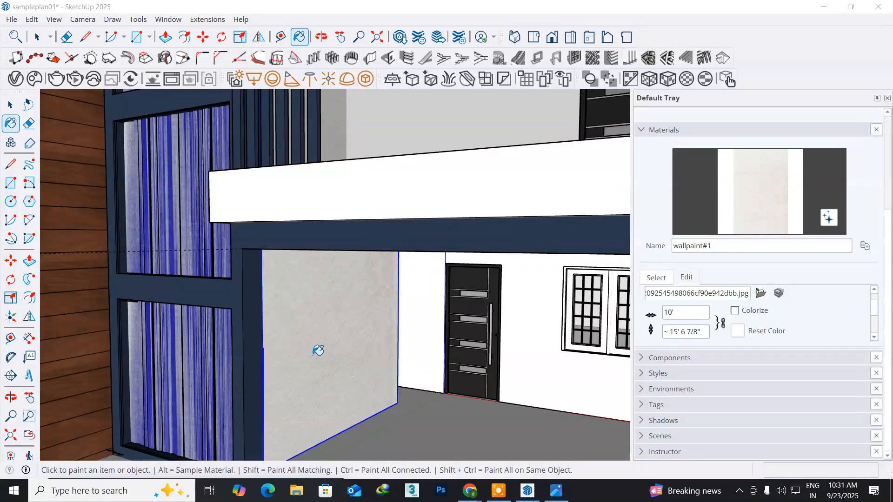
{"action": "left_click", "coordinate": [430, 311]}
{"action": "scroll", "coordinate": [432, 310], "scroll_direction": "down", "scroll_amount": 3}
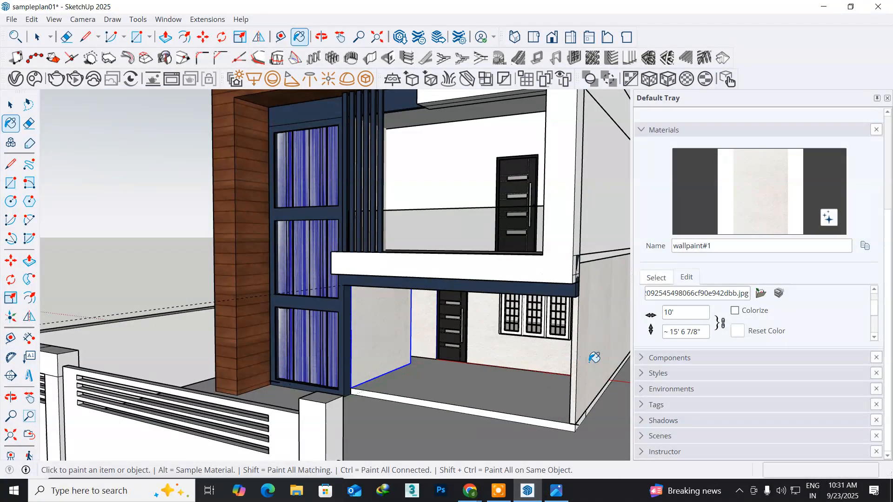
{"action": "mouse_move", "coordinate": [586, 354]}
{"action": "middle_mouse_down"}
{"action": "mouse_move", "coordinate": [488, 384]}
{"action": "mouse_move", "coordinate": [378, 378]}
{"action": "mouse_move", "coordinate": [433, 388]}
{"action": "middle_mouse_up"}
{"action": "left_click", "coordinate": [505, 239]}
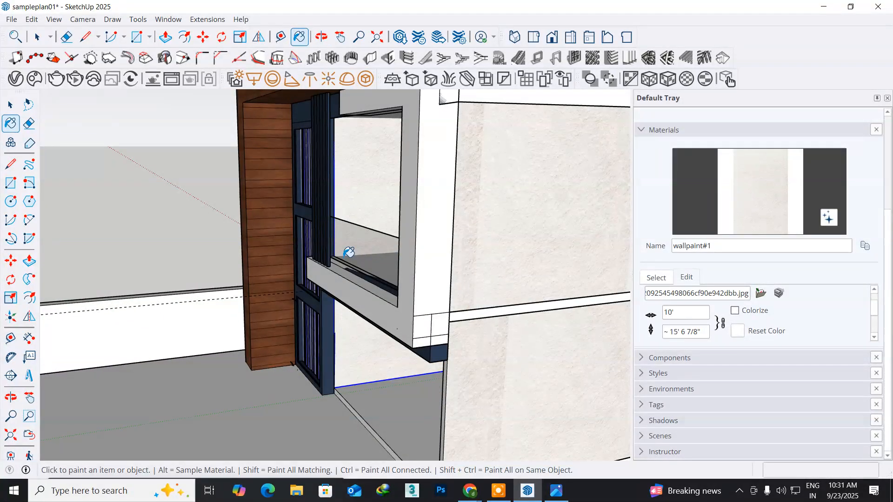
{"action": "middle_click_drag", "start_coordinate": [343, 256], "coordinate": [364, 319]}
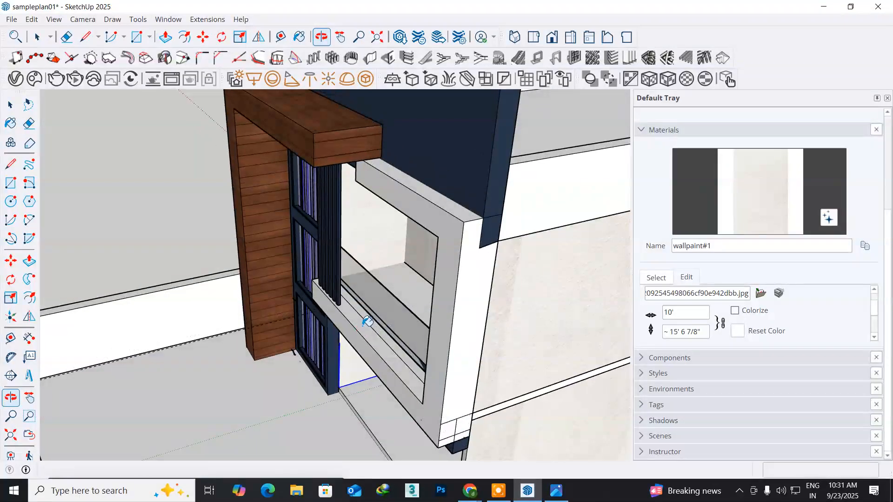
{"action": "left_click", "coordinate": [537, 206]}
- Sample the woodengrooving material from the tall facade frame and paint the solid gate panel beside the vertical slats with it
{"action": "mouse_move", "coordinate": [401, 314]}
{"action": "middle_mouse_down"}
{"action": "mouse_move", "coordinate": [544, 311]}
{"action": "mouse_move", "coordinate": [479, 283]}
{"action": "mouse_move", "coordinate": [456, 235]}
{"action": "mouse_move", "coordinate": [453, 208]}
{"action": "mouse_move", "coordinate": [530, 231]}
{"action": "mouse_move", "coordinate": [522, 209]}
{"action": "middle_mouse_up"}
{"action": "key", "text": "b"}
{"action": "scroll", "coordinate": [479, 242], "scroll_direction": "down", "scroll_amount": 3}
{"action": "middle_click_drag", "start_coordinate": [478, 242], "coordinate": [479, 285]}
{"action": "left_click_drag", "start_coordinate": [507, 287], "coordinate": [530, 285]}
{"action": "key", "text": "b"}
{"action": "mouse_move", "coordinate": [451, 309]}
{"action": "middle_mouse_down"}
{"action": "mouse_move", "coordinate": [329, 325]}
{"action": "mouse_move", "coordinate": [239, 314]}
{"action": "mouse_move", "coordinate": [111, 320]}
{"action": "mouse_move", "coordinate": [300, 331]}
{"action": "mouse_move", "coordinate": [411, 316]}
{"action": "mouse_move", "coordinate": [386, 305]}
{"action": "middle_mouse_up"}
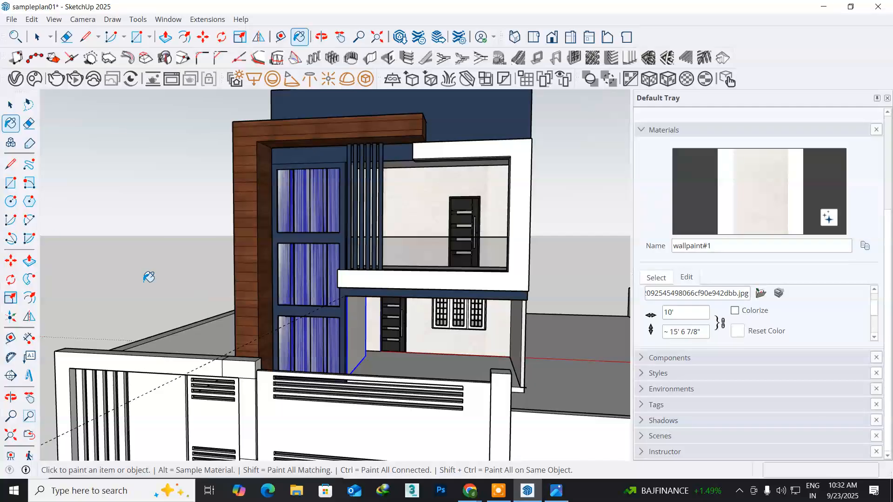
{"action": "left_click", "coordinate": [247, 227], "text": "alt"}
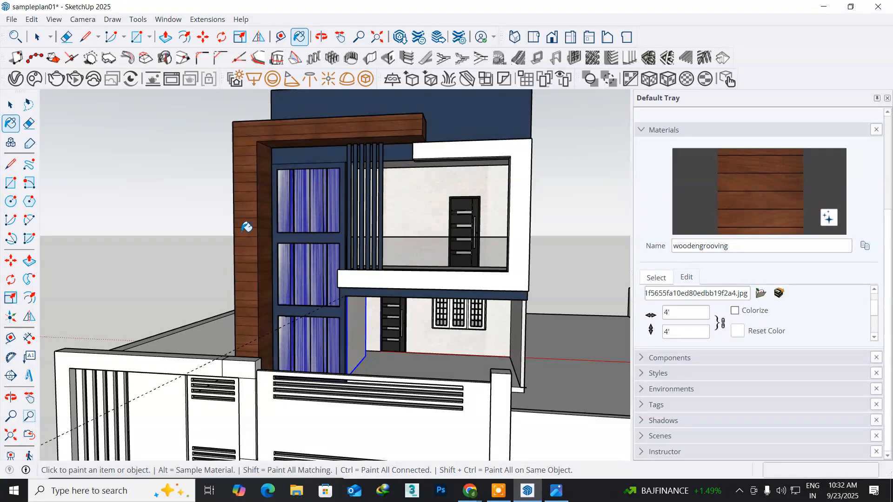
{"action": "left_click", "coordinate": [161, 405]}
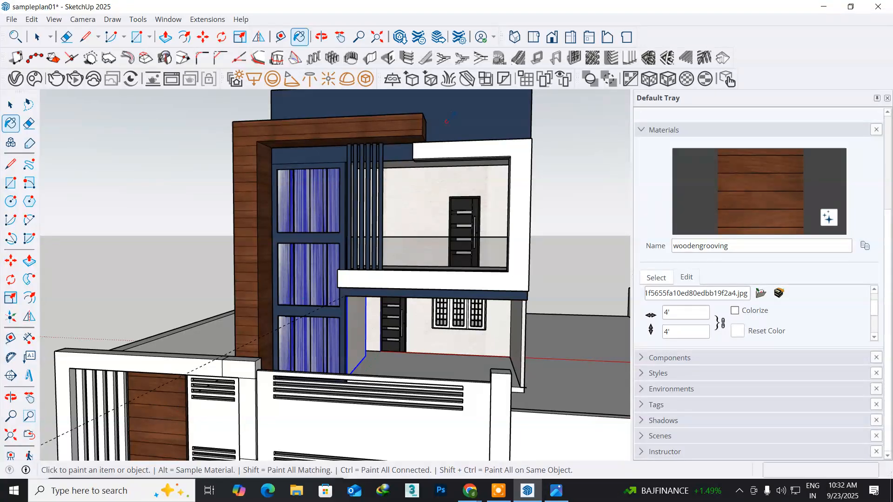
- Sample the navy wallpaint material from the upper facade and paint the five vertical gate slats with it
{"action": "left_click", "coordinate": [450, 118], "text": "alt"}
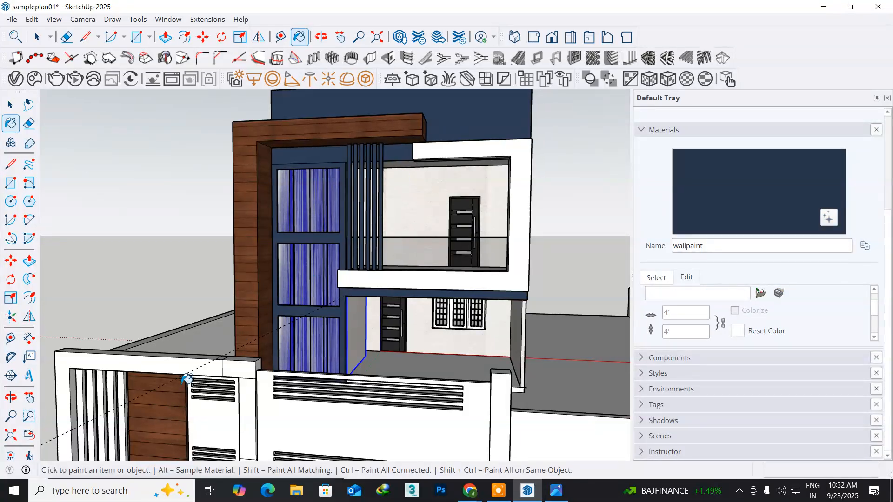
{"action": "left_click", "coordinate": [83, 397]}
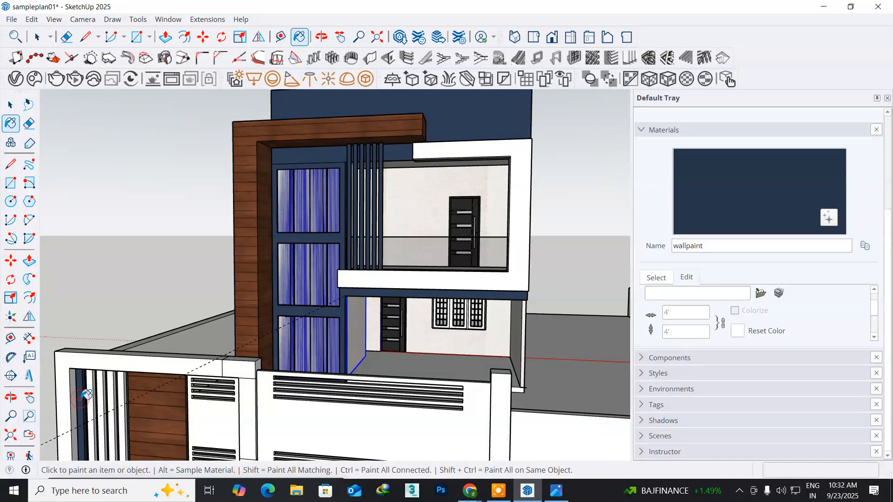
{"action": "left_click", "coordinate": [93, 398]}
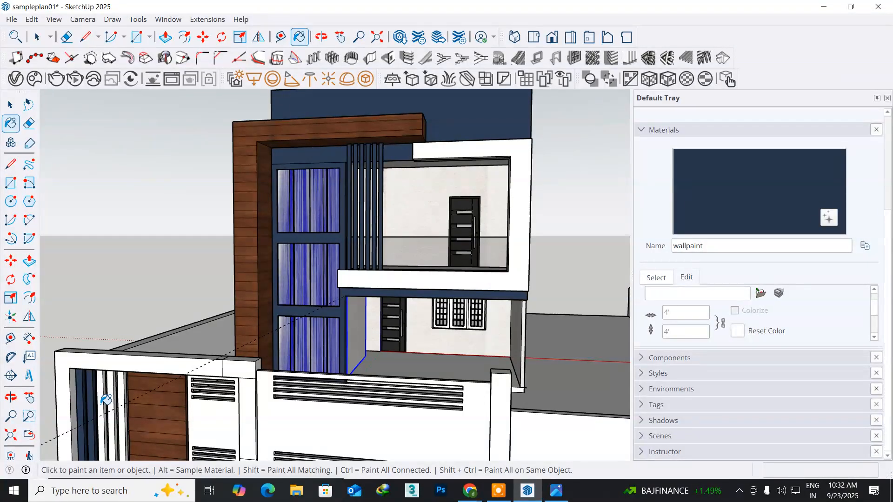
{"action": "left_click", "coordinate": [103, 399]}
{"action": "left_click", "coordinate": [113, 400]}
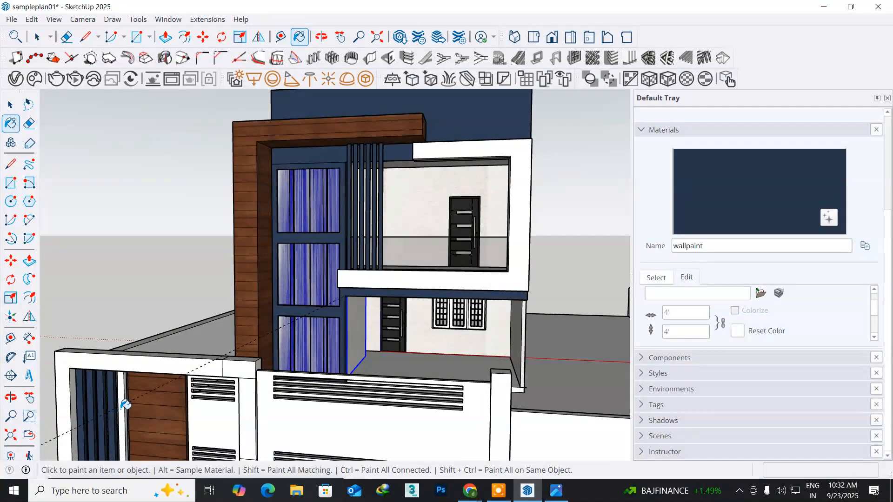
{"action": "left_click", "coordinate": [121, 407]}
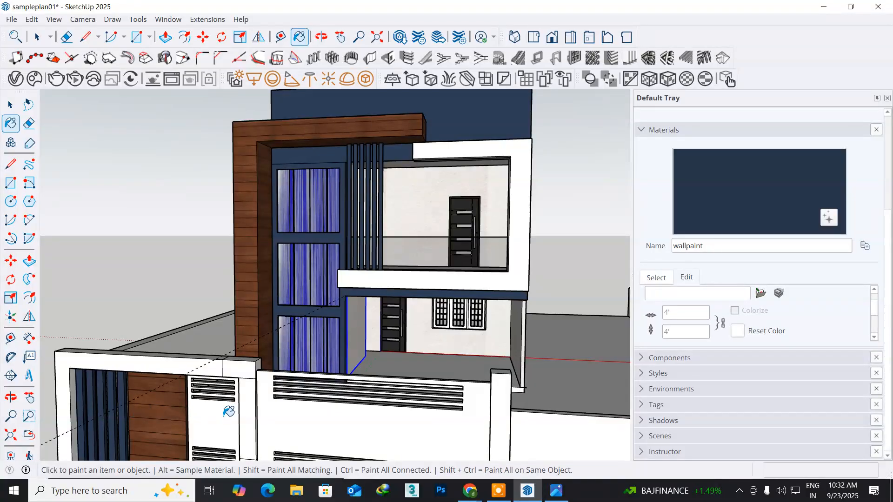
- Sample the wallpaint#1 material from the upper-floor wall and paint the slotted compound-wall panel beside the wooden gate panel with it
{"action": "middle_click_drag", "start_coordinate": [228, 411], "coordinate": [230, 358]}
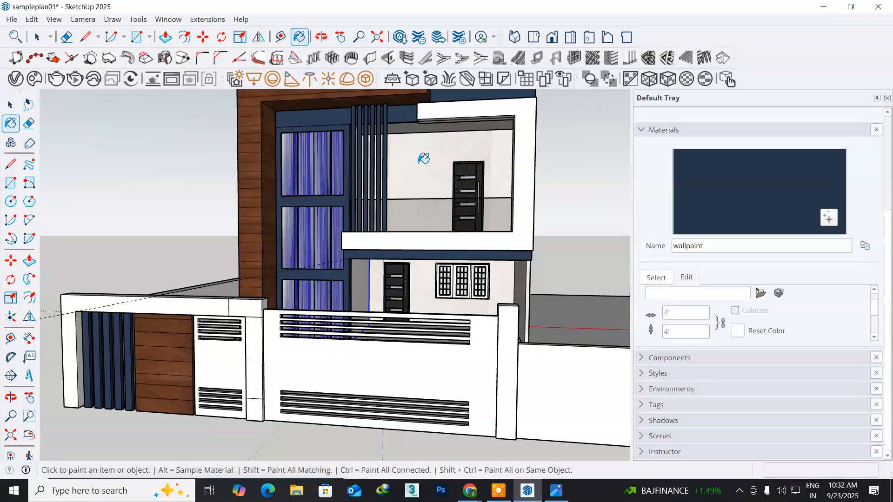
{"action": "left_click", "coordinate": [421, 159], "text": "alt"}
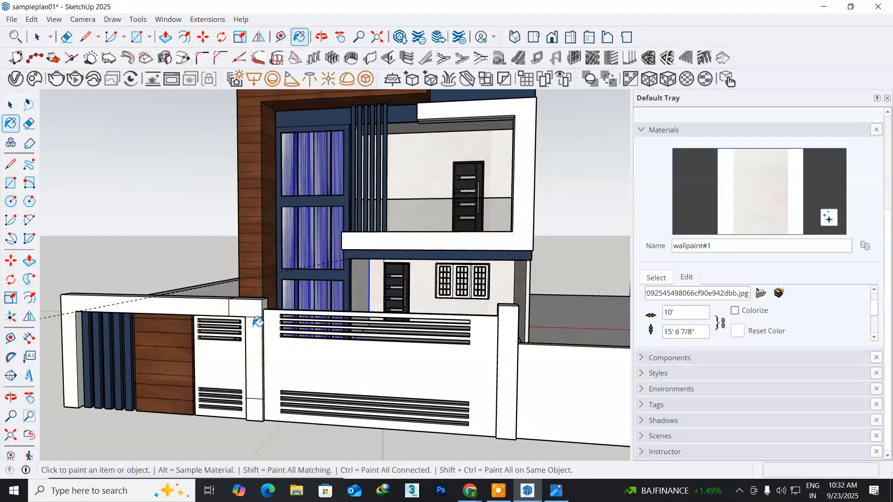
{"action": "left_click", "coordinate": [217, 361]}
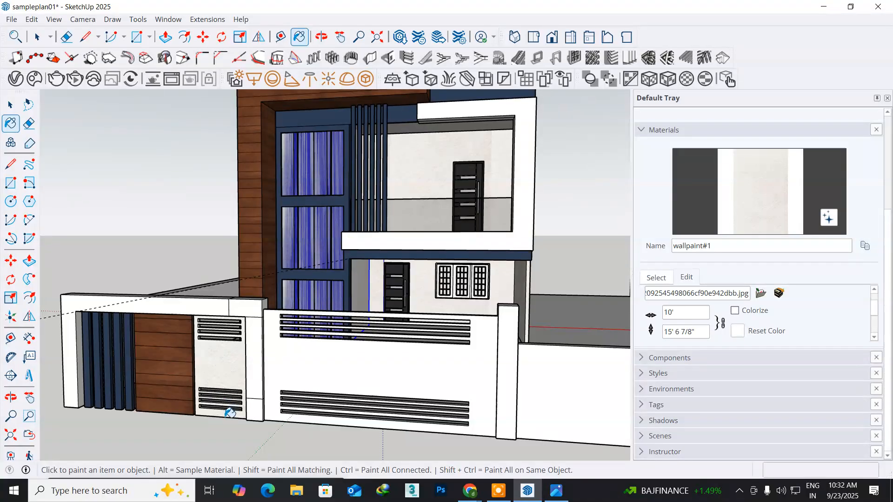
- Sample the navy wallpaint material from the upper facade and paint the wide slotted main gate panel with it
{"action": "mouse_move", "coordinate": [228, 415]}
{"action": "middle_mouse_down"}
{"action": "mouse_move", "coordinate": [182, 446]}
{"action": "mouse_move", "coordinate": [143, 442]}
{"action": "mouse_move", "coordinate": [154, 450]}
{"action": "mouse_move", "coordinate": [199, 429]}
{"action": "middle_mouse_up"}
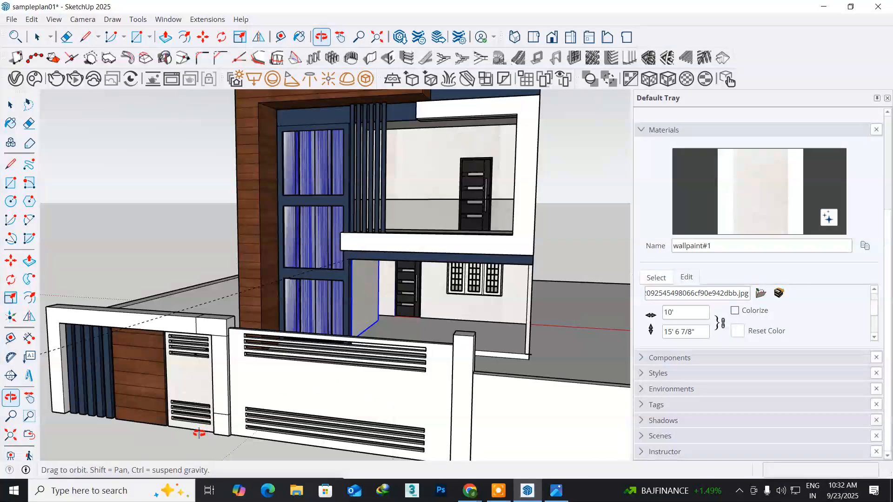
{"action": "key", "text": "b"}
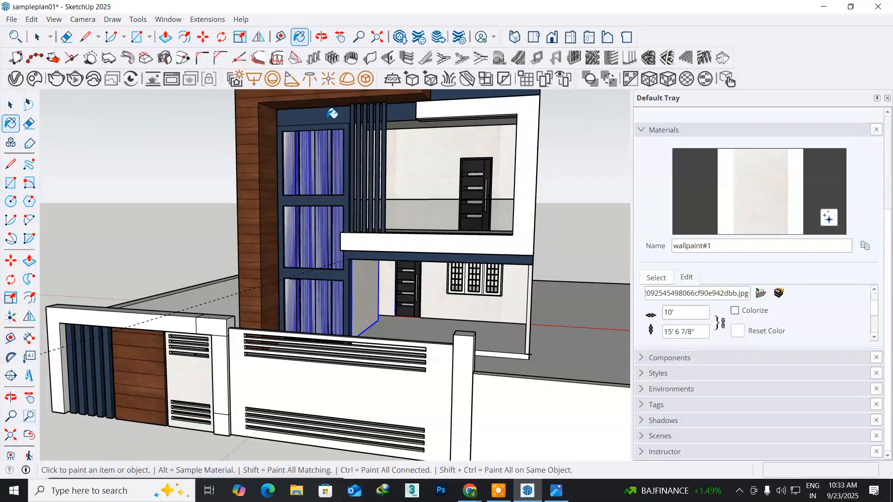
{"action": "left_click", "coordinate": [331, 113], "text": "alt"}
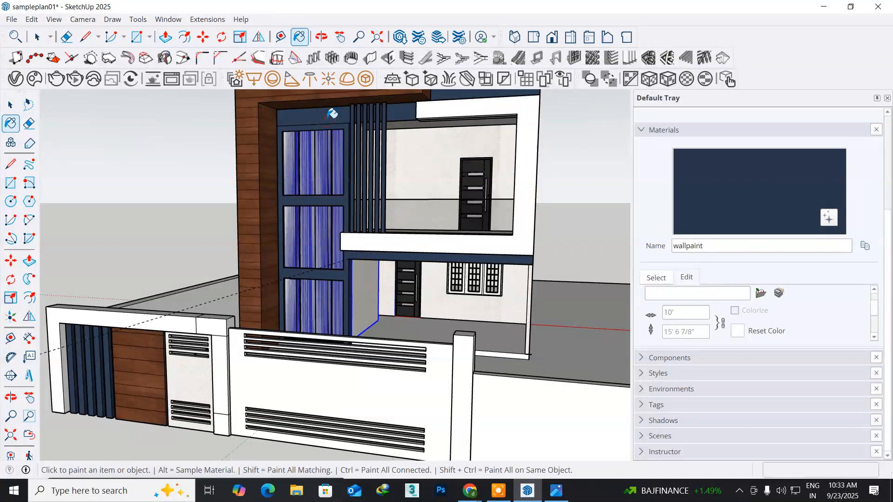
{"action": "left_click", "coordinate": [311, 370]}
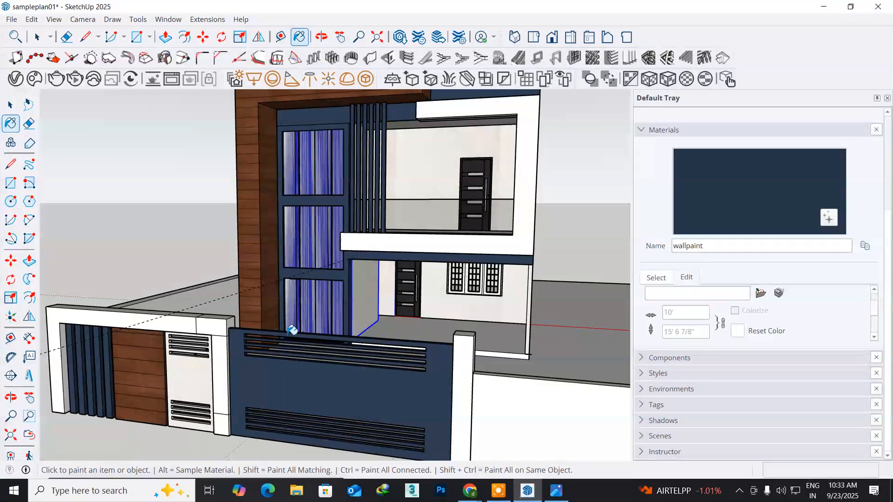
- Sample the wallpaint#1 material from the upper-floor wall and paint the front compound wall beside the main gate with it
{"action": "left_click", "coordinate": [421, 168], "text": "alt"}
{"action": "left_click", "coordinate": [502, 402]}
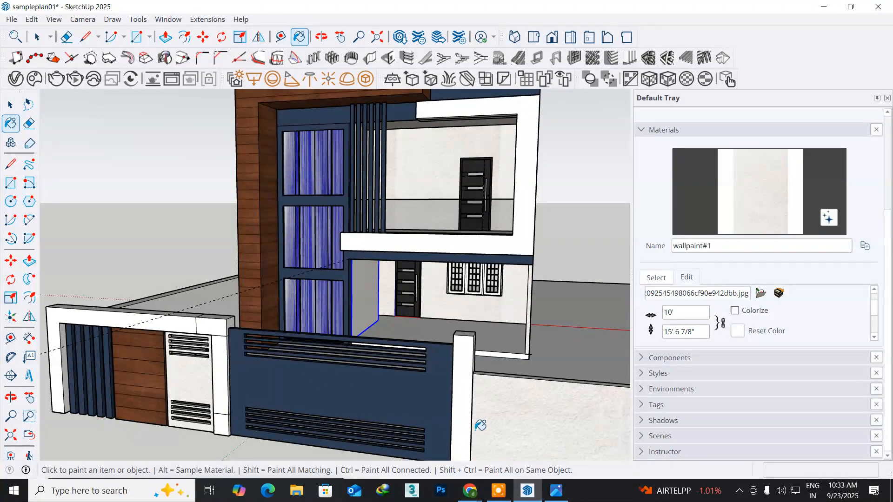
{"action": "mouse_move", "coordinate": [491, 417]}
{"action": "middle_mouse_down"}
{"action": "mouse_move", "coordinate": [459, 425]}
{"action": "mouse_move", "coordinate": [469, 426]}
{"action": "middle_mouse_up"}
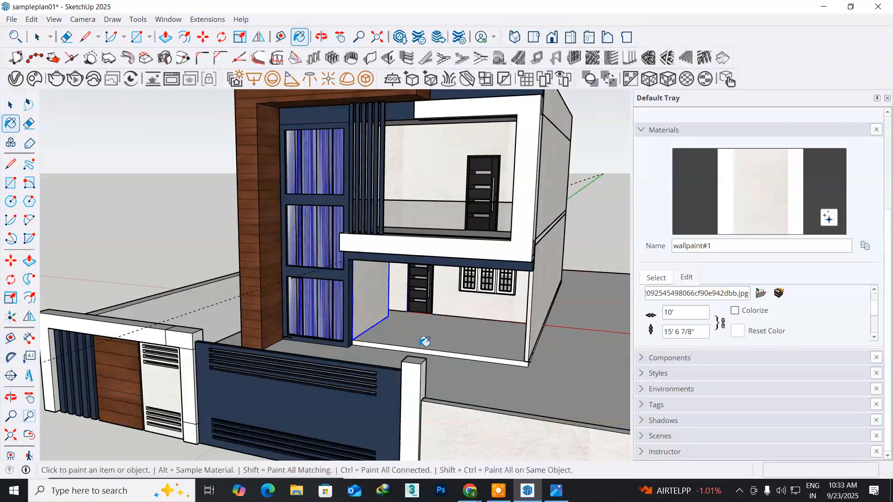
{"action": "mouse_move", "coordinate": [424, 342]}
{"action": "middle_mouse_down"}
{"action": "mouse_move", "coordinate": [375, 319]}
{"action": "mouse_move", "coordinate": [428, 301]}
{"action": "middle_mouse_up"}
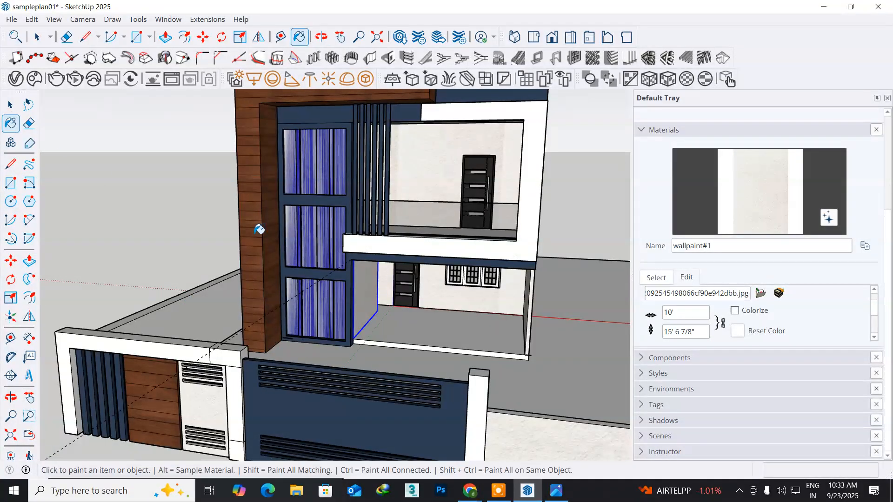
{"action": "left_click", "coordinate": [197, 314]}
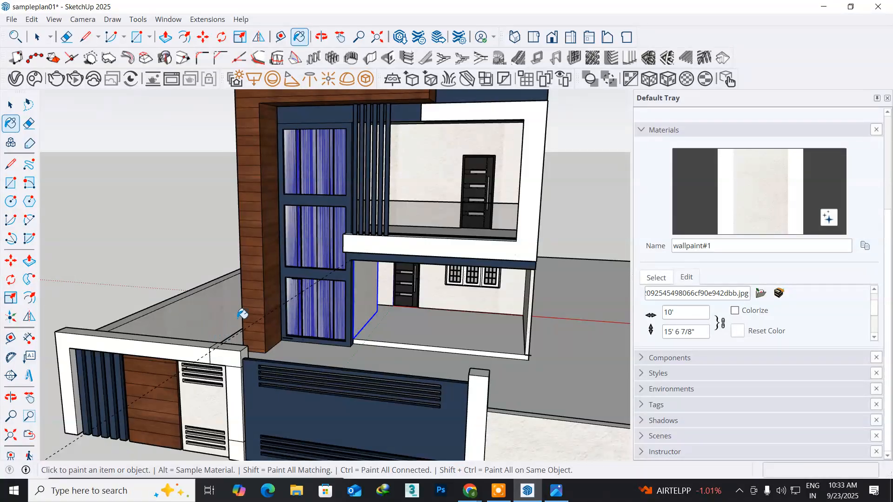
{"action": "middle_click_drag", "start_coordinate": [242, 313], "coordinate": [196, 323]}
{"action": "scroll", "coordinate": [291, 295], "scroll_direction": "down", "scroll_amount": 3}
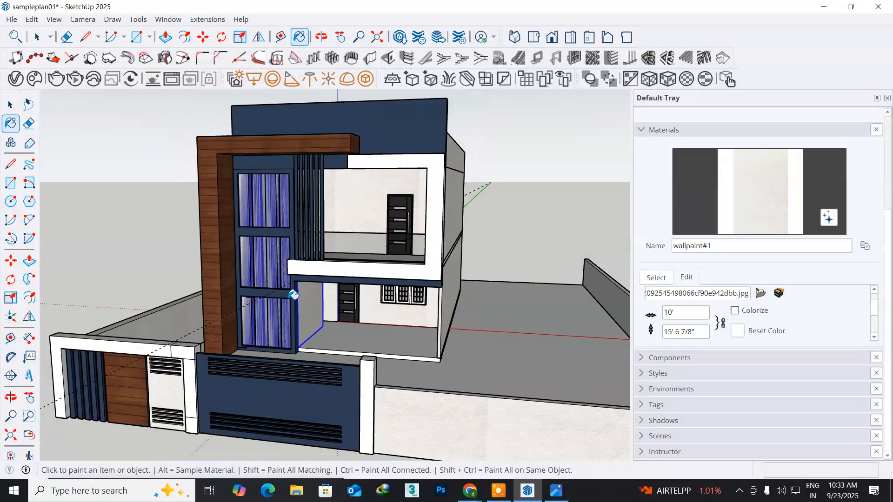
- Run a V-Ray test render of an angled, low view of the house and gate, then close the frame buffer
{"action": "mouse_move", "coordinate": [292, 295]}
{"action": "middle_mouse_down"}
{"action": "mouse_move", "coordinate": [328, 298]}
{"action": "mouse_move", "coordinate": [311, 311]}
{"action": "mouse_move", "coordinate": [392, 287]}
{"action": "mouse_move", "coordinate": [350, 285]}
{"action": "mouse_move", "coordinate": [355, 278]}
{"action": "middle_mouse_up"}
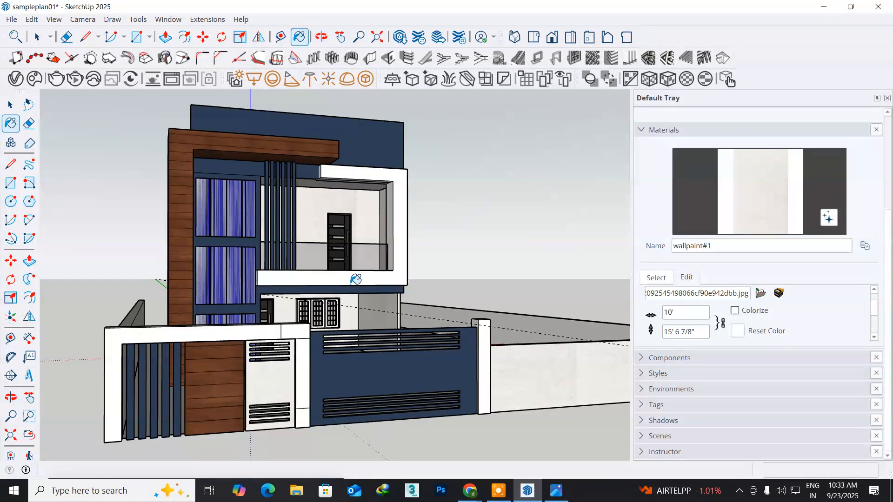
{"action": "left_click", "coordinate": [62, 84]}
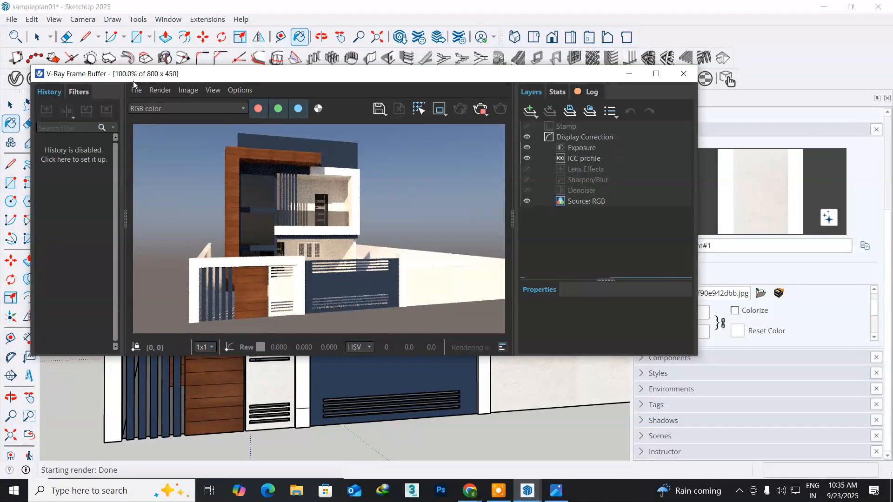
{"action": "left_click_drag", "start_coordinate": [143, 75], "coordinate": [144, 83]}
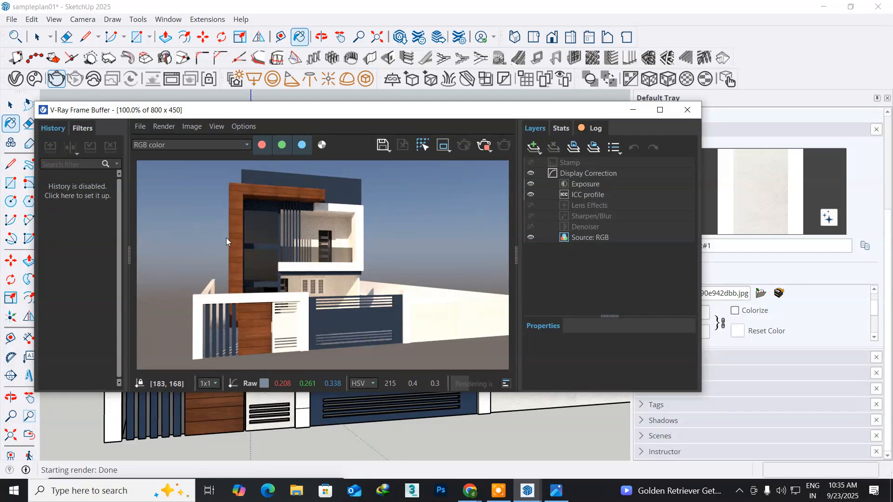
{"action": "left_click", "coordinate": [687, 110]}
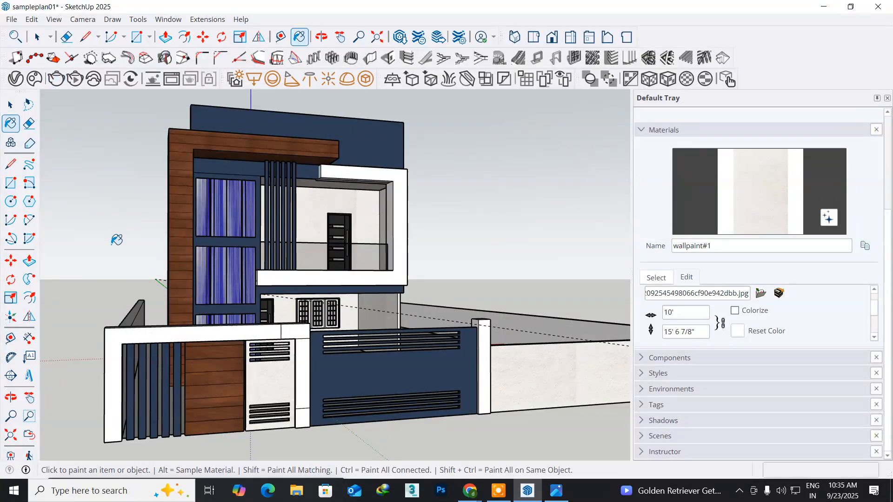
- Place the camera on the ground in front of the main gate with Position Camera at a 5' 6" height offset
{"action": "mouse_move", "coordinate": [114, 262]}
{"action": "middle_mouse_down"}
{"action": "mouse_move", "coordinate": [3, 275]}
{"action": "mouse_move", "coordinate": [14, 300]}
{"action": "middle_mouse_up"}
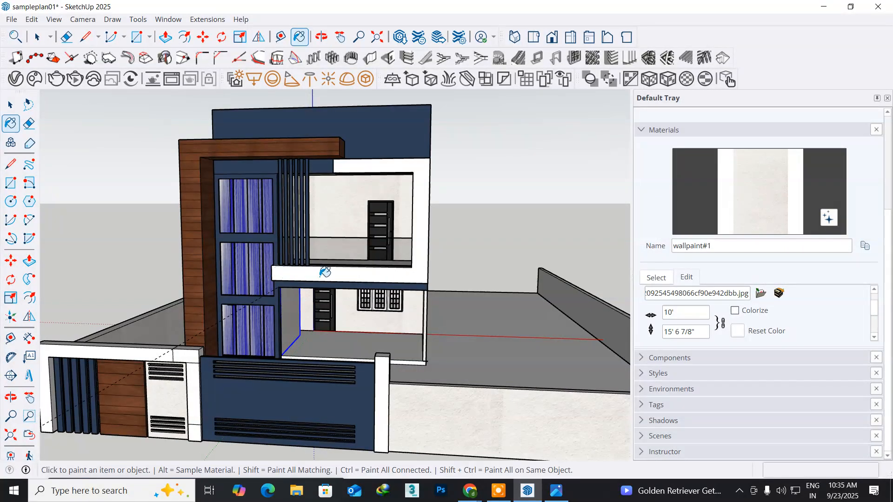
{"action": "mouse_move", "coordinate": [316, 271]}
{"action": "middle_mouse_down"}
{"action": "mouse_move", "coordinate": [302, 260]}
{"action": "mouse_move", "coordinate": [269, 279]}
{"action": "mouse_move", "coordinate": [307, 274]}
{"action": "middle_mouse_up"}
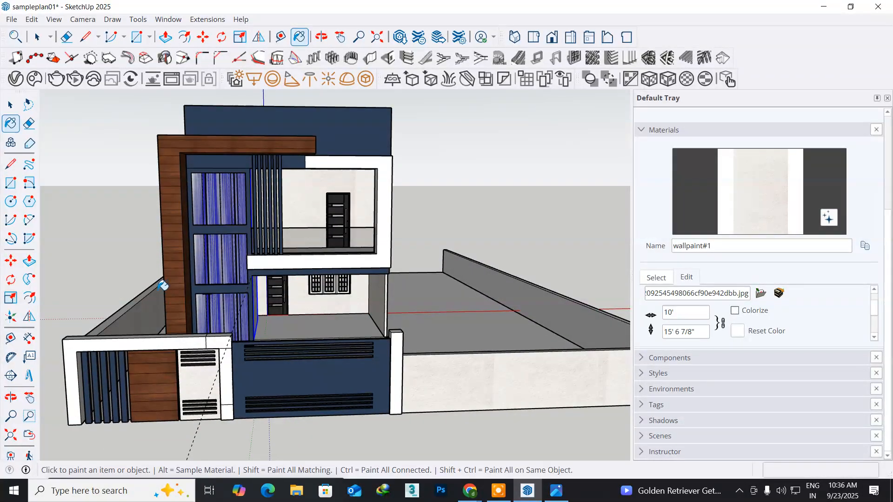
{"action": "scroll", "coordinate": [163, 285], "scroll_direction": "down", "scroll_amount": 1}
{"action": "middle_click_drag", "start_coordinate": [159, 291], "coordinate": [168, 265], "text": "shift"}
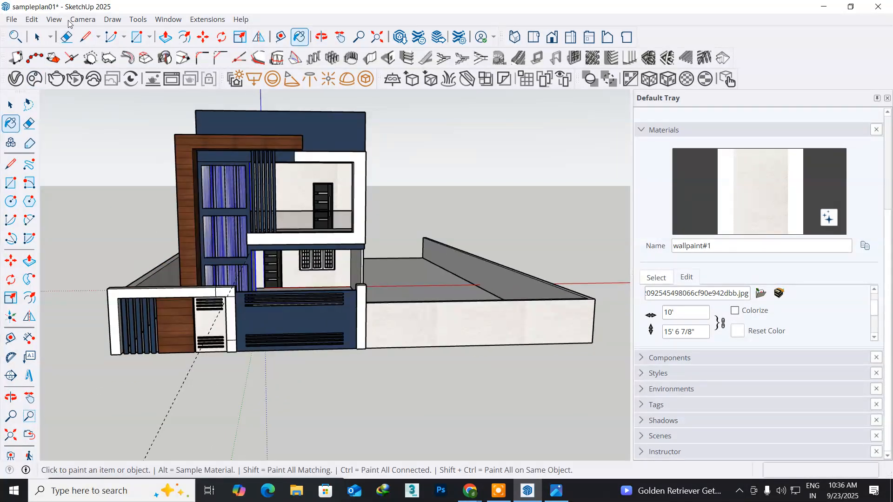
{"action": "left_click", "coordinate": [82, 19]}
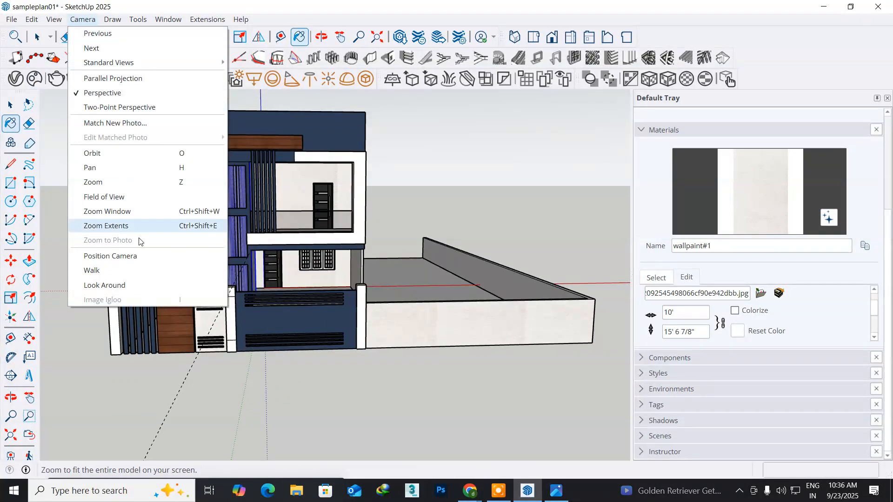
{"action": "left_click", "coordinate": [137, 263]}
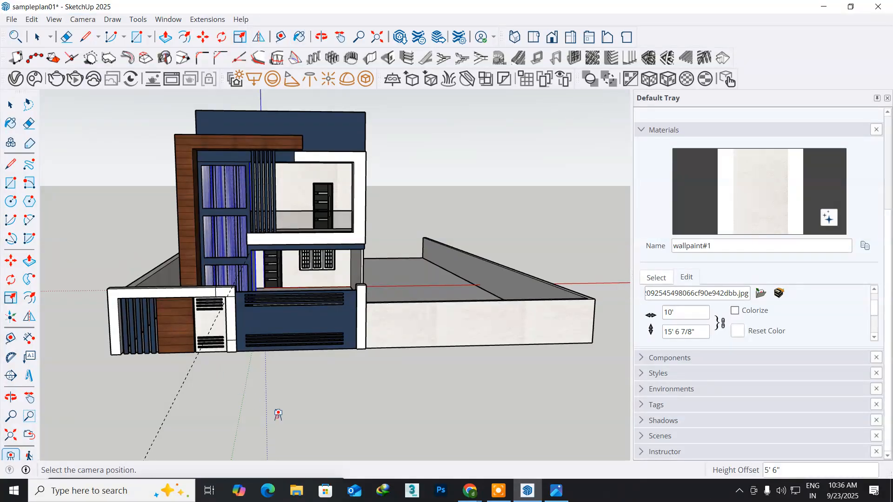
{"action": "left_click", "coordinate": [278, 417]}
{"action": "scroll", "coordinate": [279, 381], "scroll_direction": "down", "scroll_amount": 3}
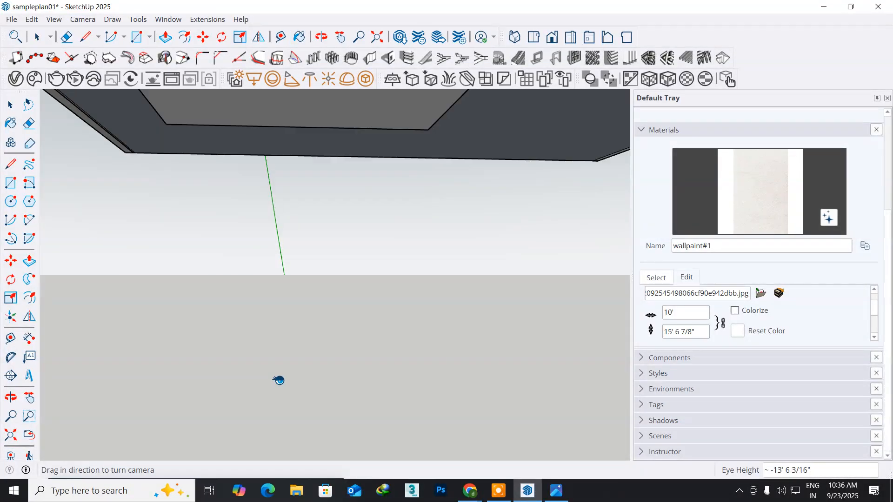
- Frame the front facade and gate closely at an eye height of about 9' 5" and switch to two-point perspective
{"action": "scroll", "coordinate": [279, 380], "scroll_direction": "down", "scroll_amount": 3}
{"action": "middle_click_drag", "start_coordinate": [257, 277], "coordinate": [261, 339], "text": "shift"}
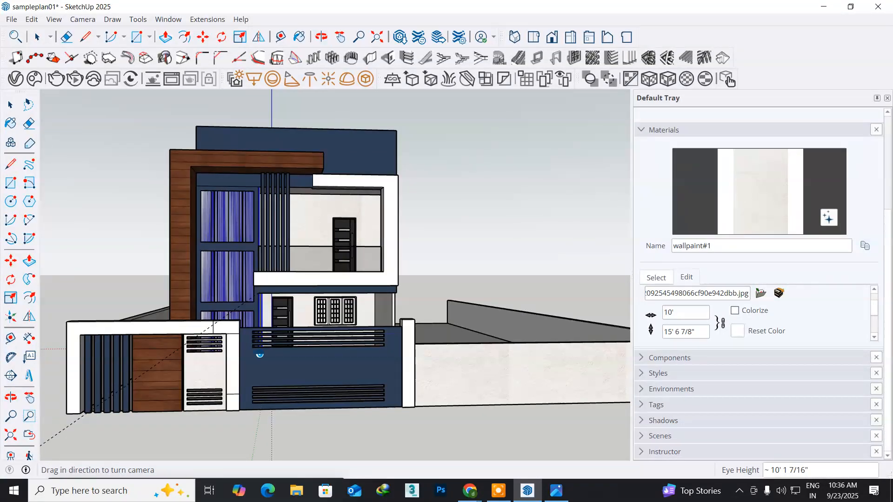
{"action": "scroll", "coordinate": [260, 354], "scroll_direction": "up", "scroll_amount": 1}
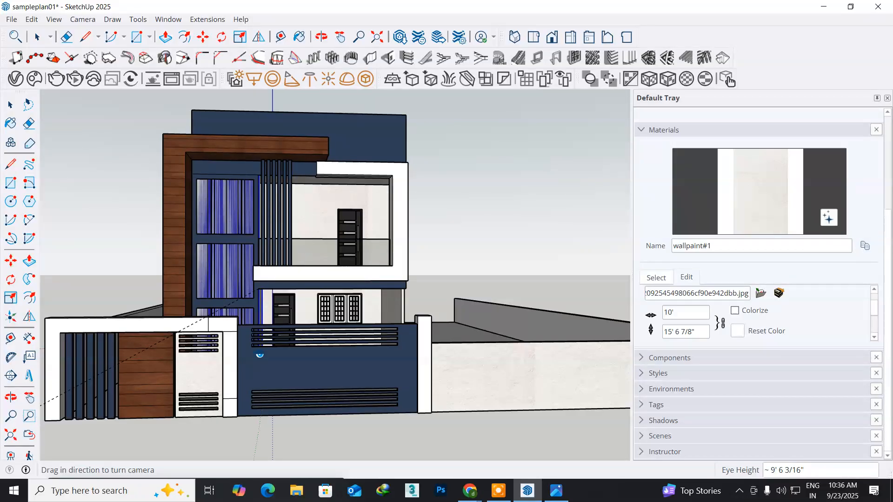
{"action": "scroll", "coordinate": [260, 354], "scroll_direction": "up", "scroll_amount": 1}
{"action": "middle_click_drag", "start_coordinate": [260, 354], "coordinate": [263, 361], "text": "shift"}
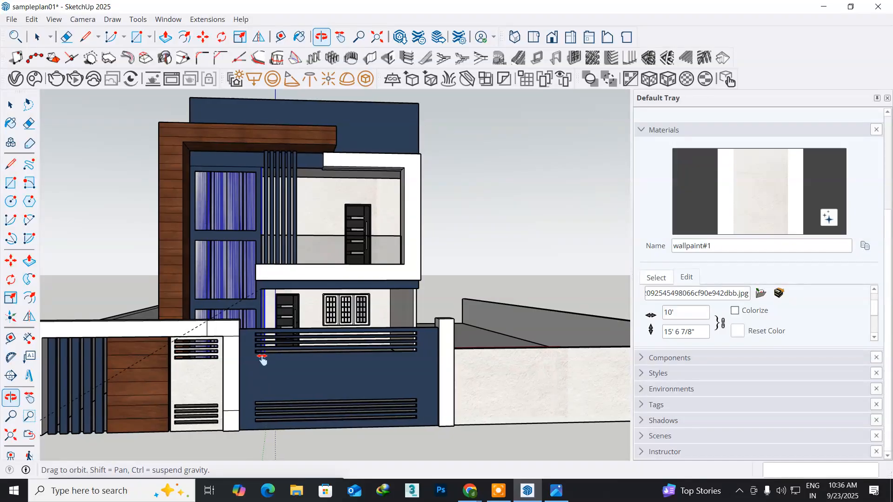
{"action": "left_click", "coordinate": [83, 19]}
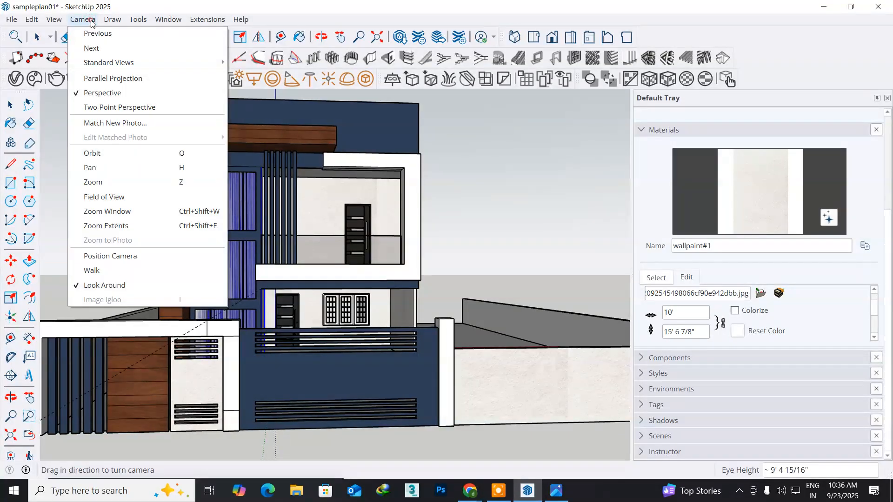
{"action": "left_click", "coordinate": [76, 107]}
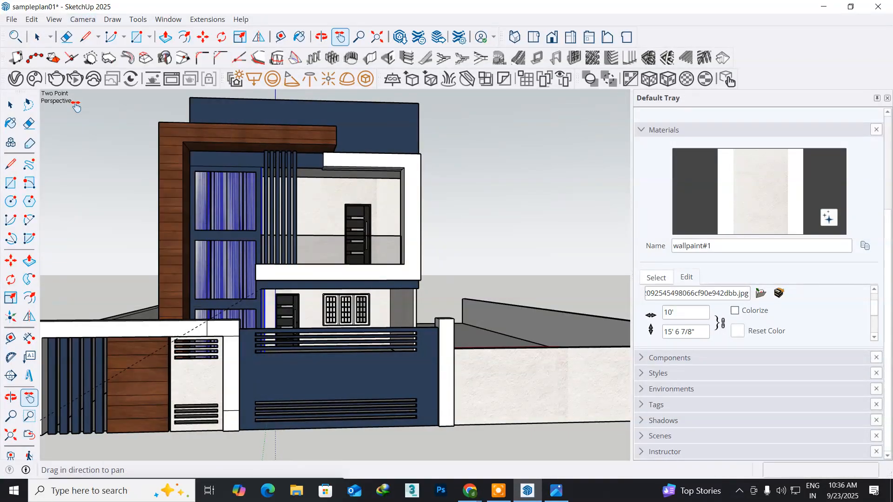
- Run a V-Ray test render of the two-point perspective front view and close the frame buffer
{"action": "left_click", "coordinate": [52, 86]}
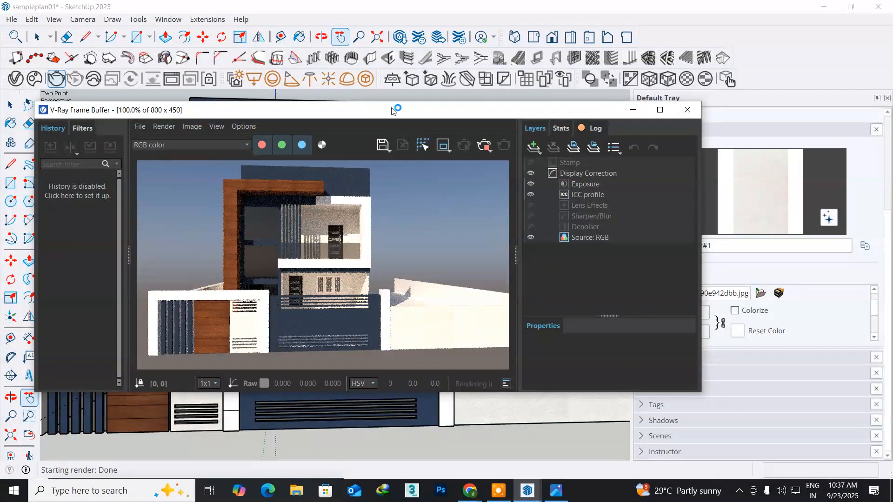
{"action": "left_click", "coordinate": [687, 110]}
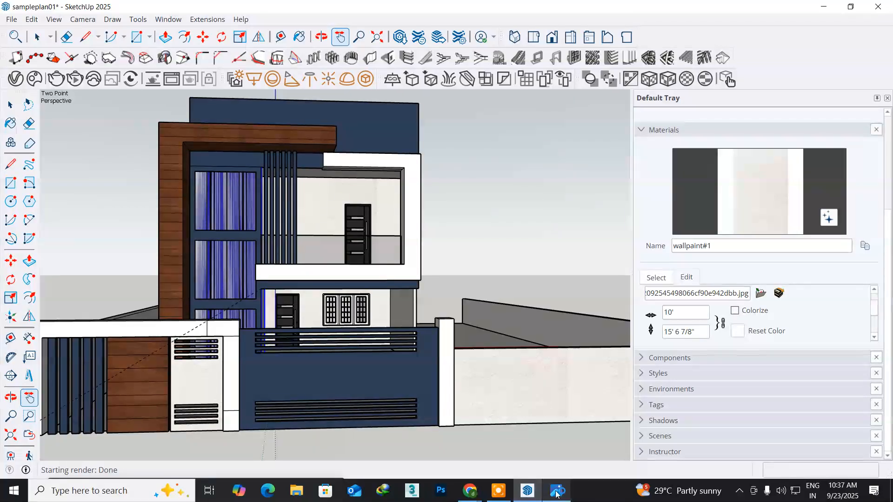
{"action": "left_click", "coordinate": [490, 486]}
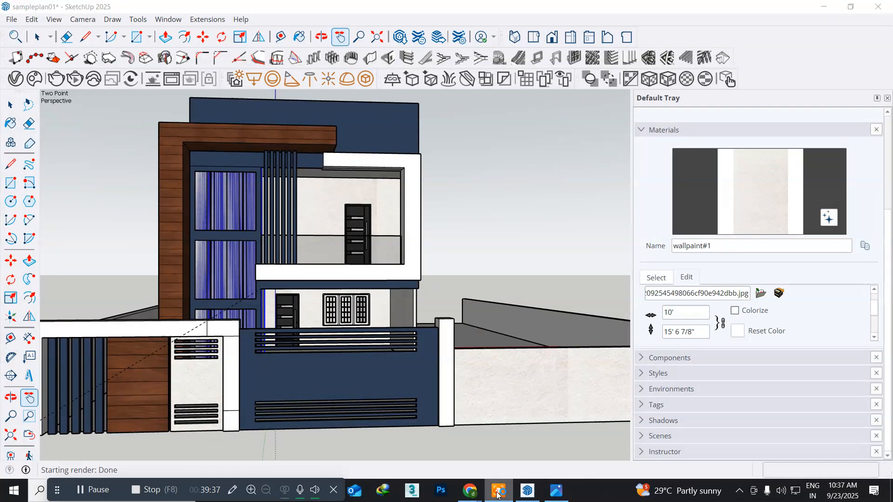